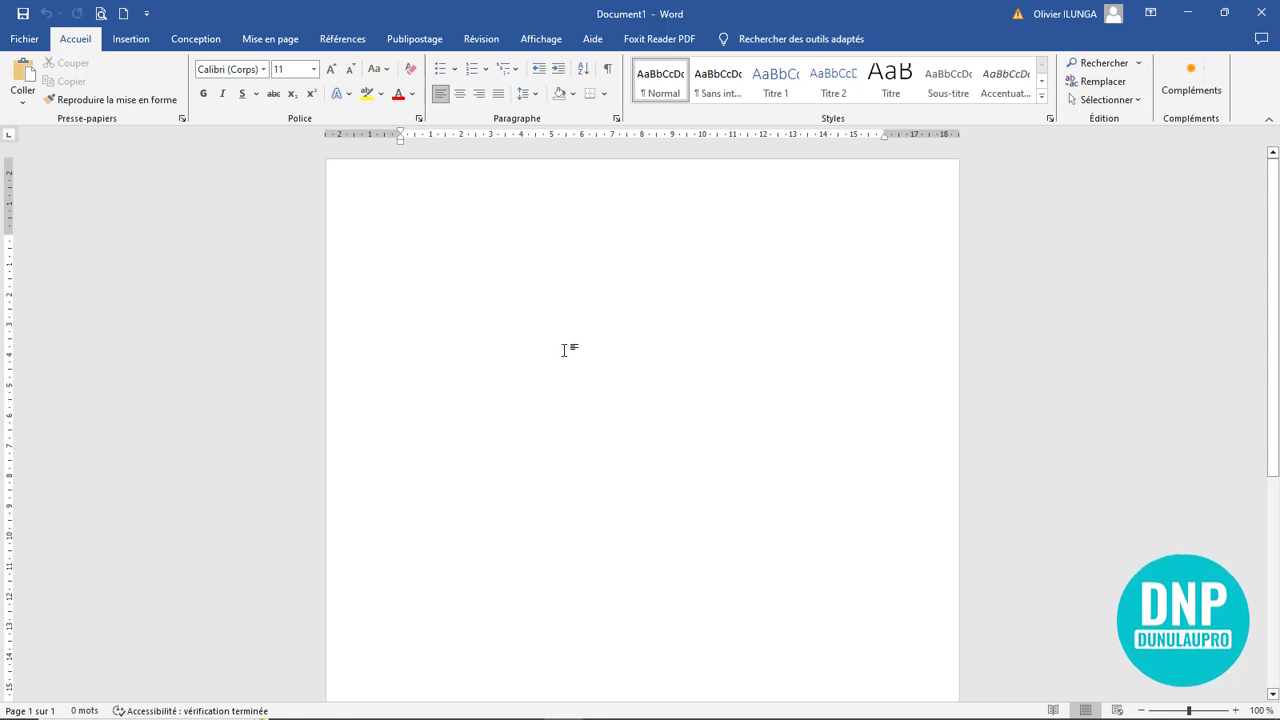
Step: Draw a blue rounded rectangle, 7,67 × 12,75 cm, and centre it on the page
left_click(134, 42)
left_click(224, 100)
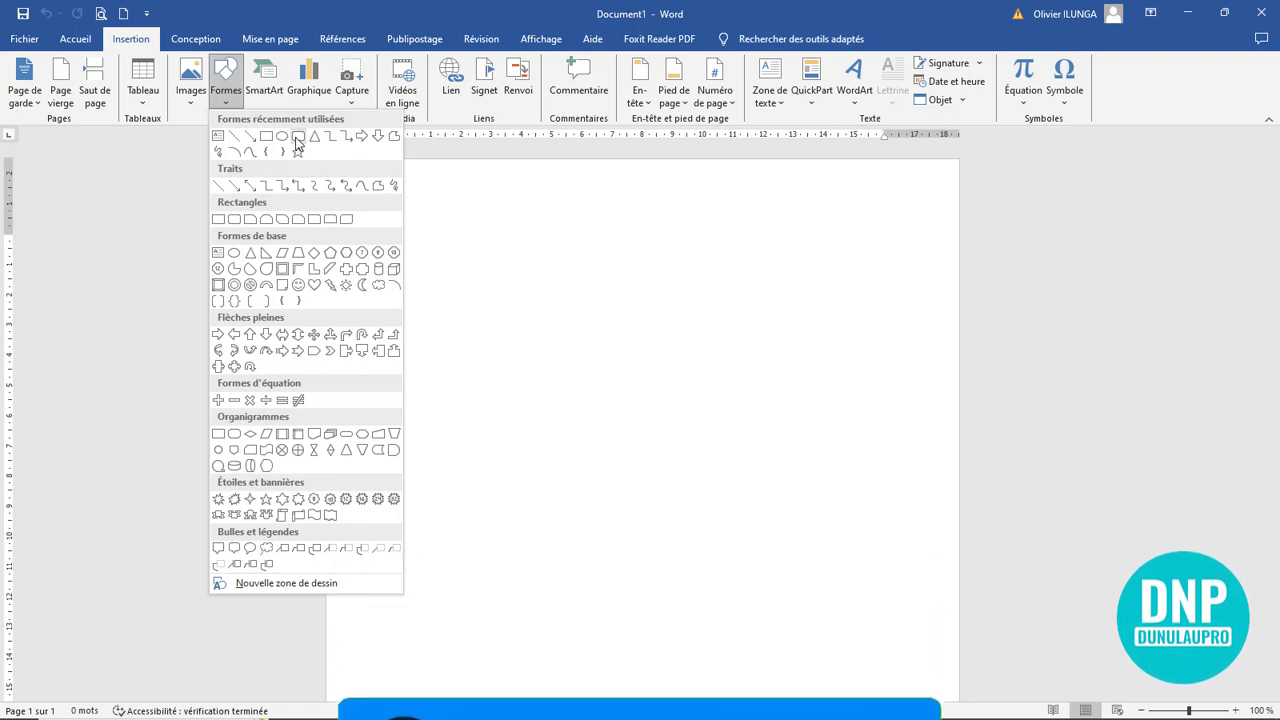
left_click(297, 137)
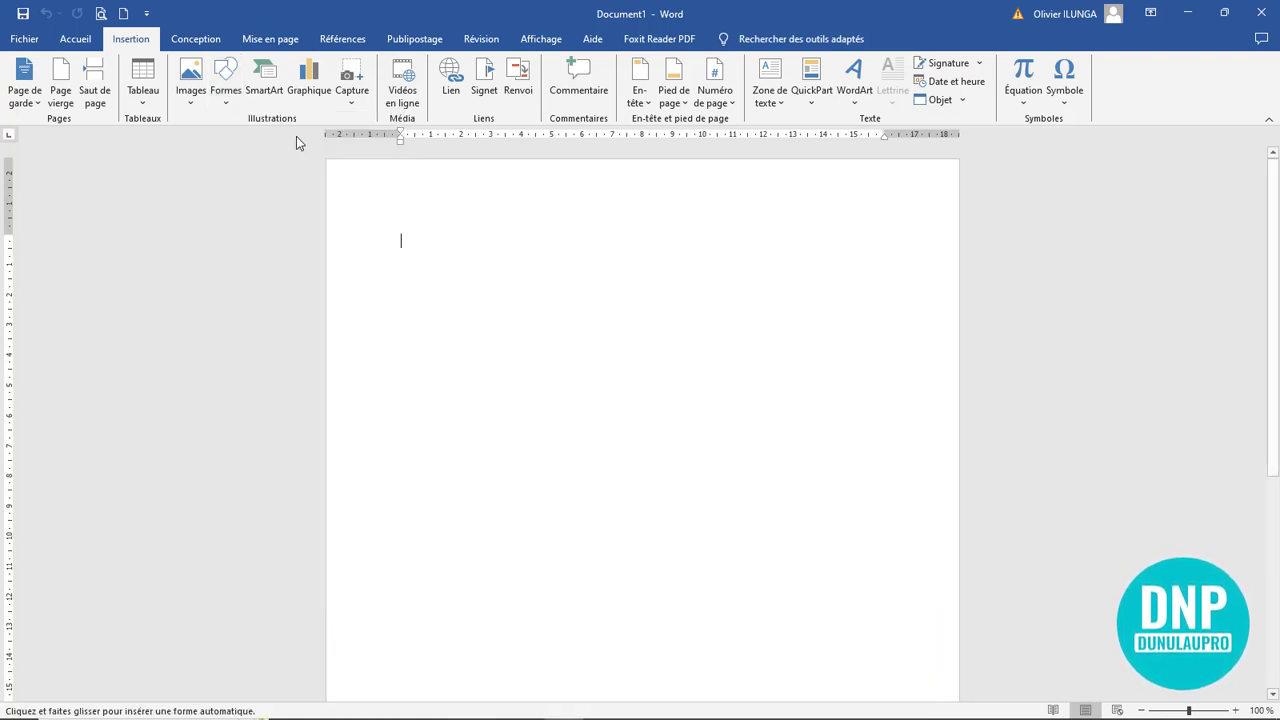
left_click_drag(450, 297, 836, 529)
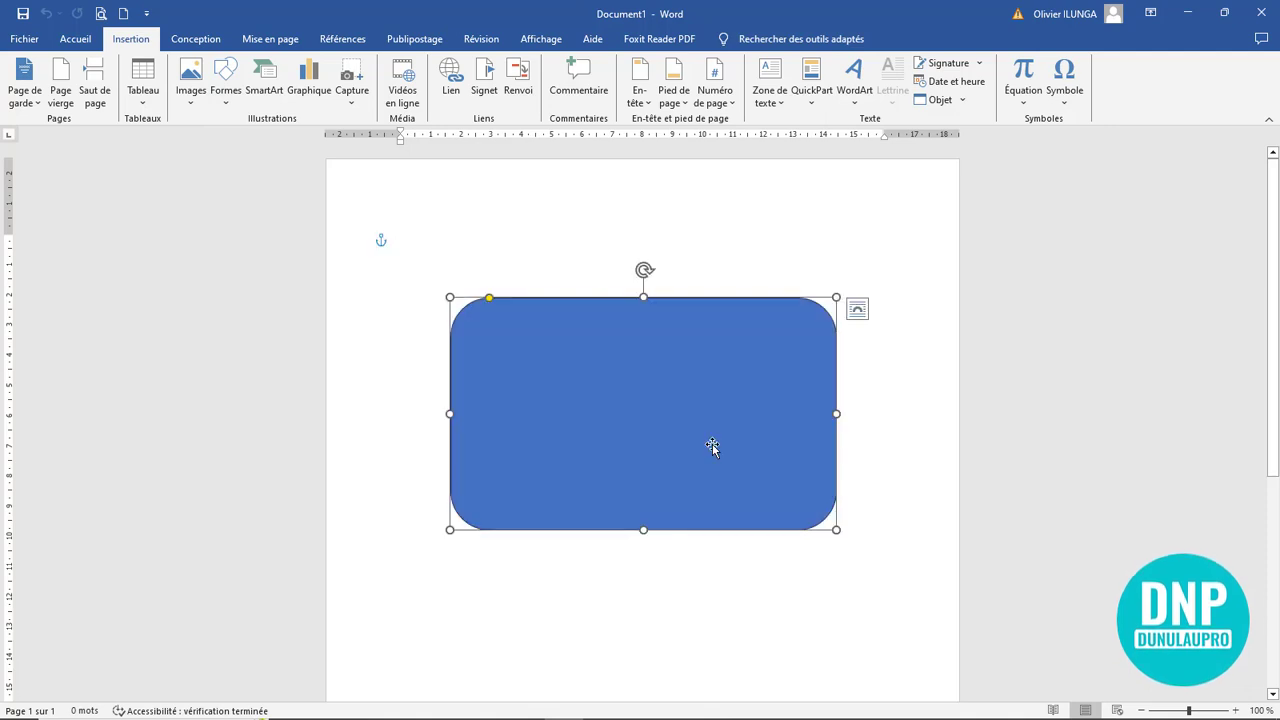
left_click_drag(660, 426, 646, 448)
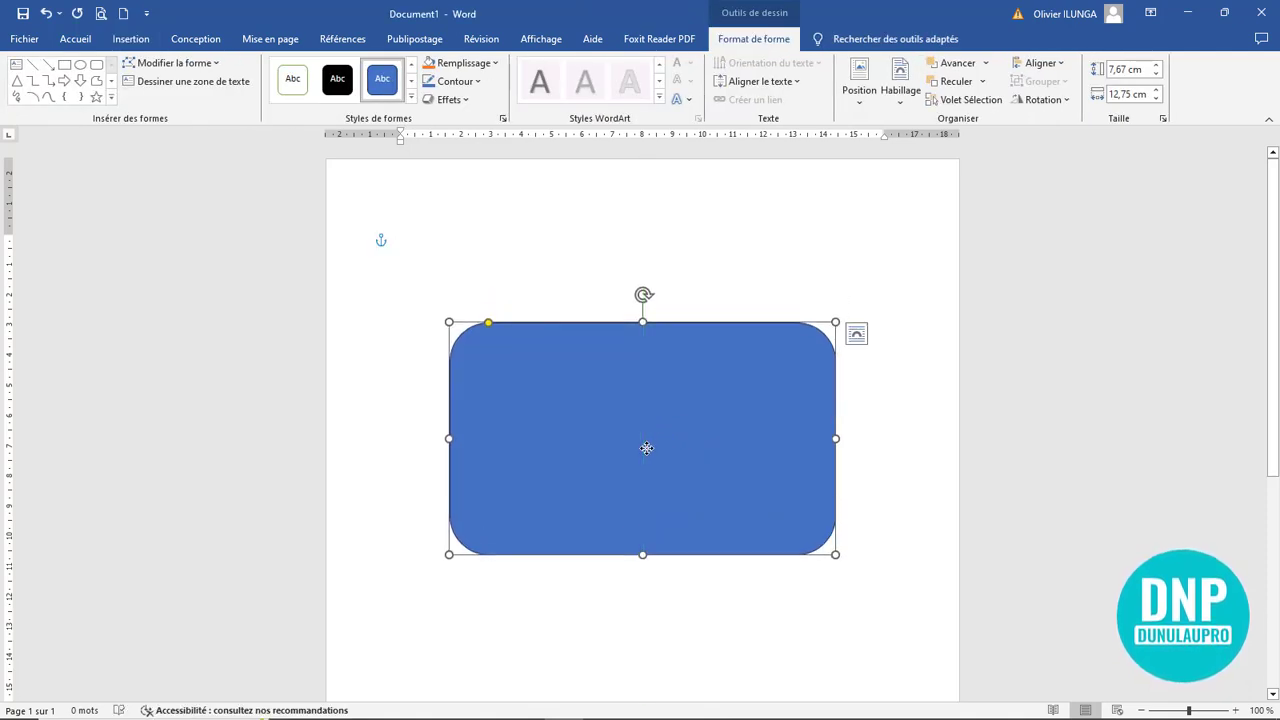
scroll(705, 440, "up", 5)
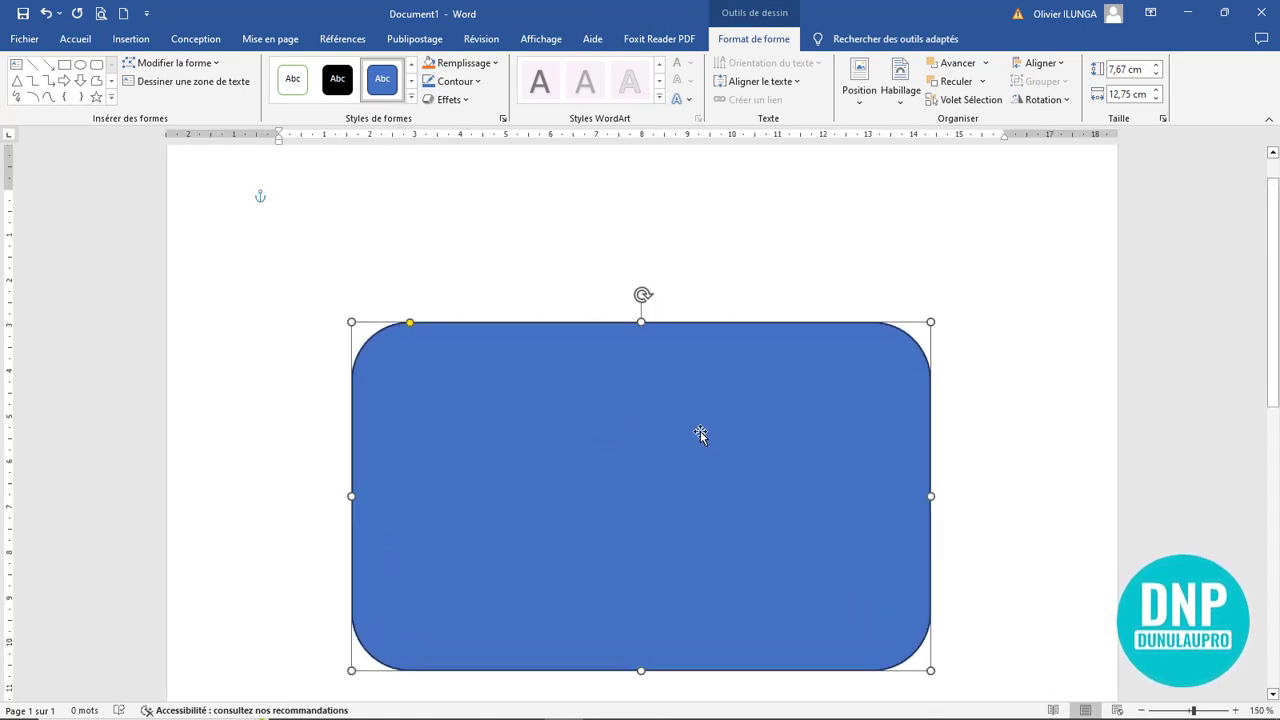
scroll(662, 494, "down", 4)
scroll(662, 494, "up", 4)
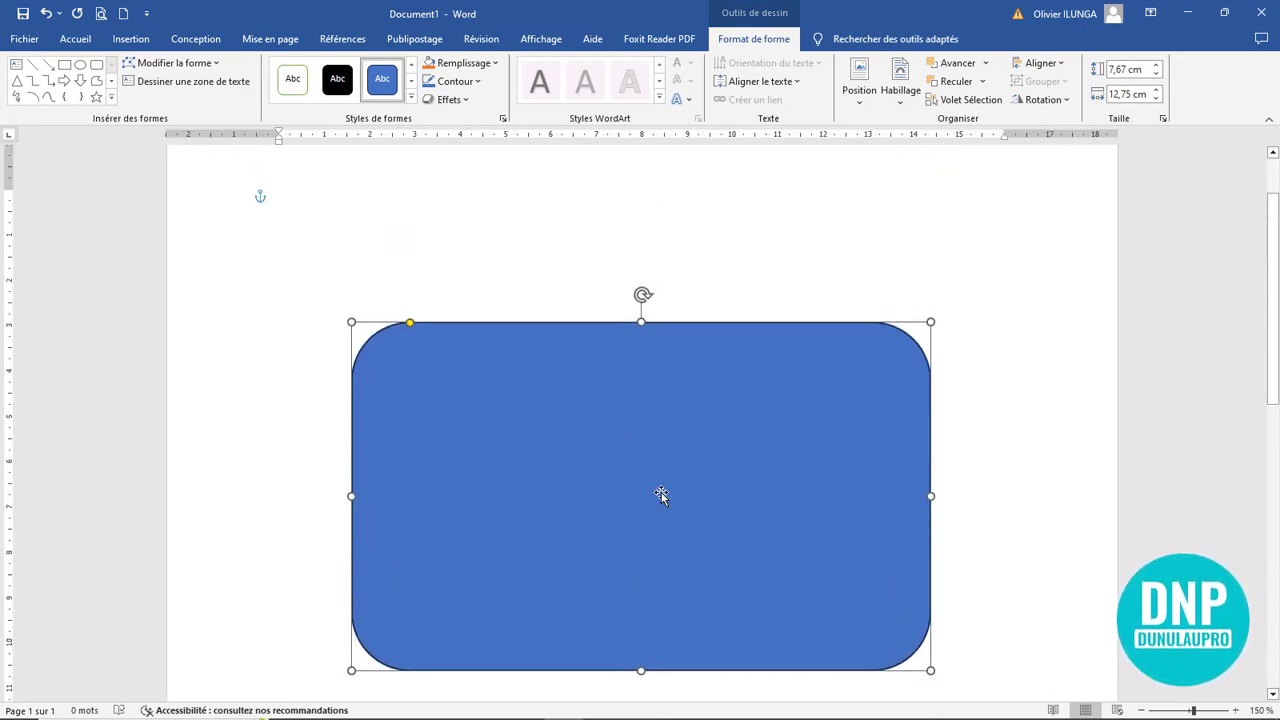
scroll(662, 494, "down", 1)
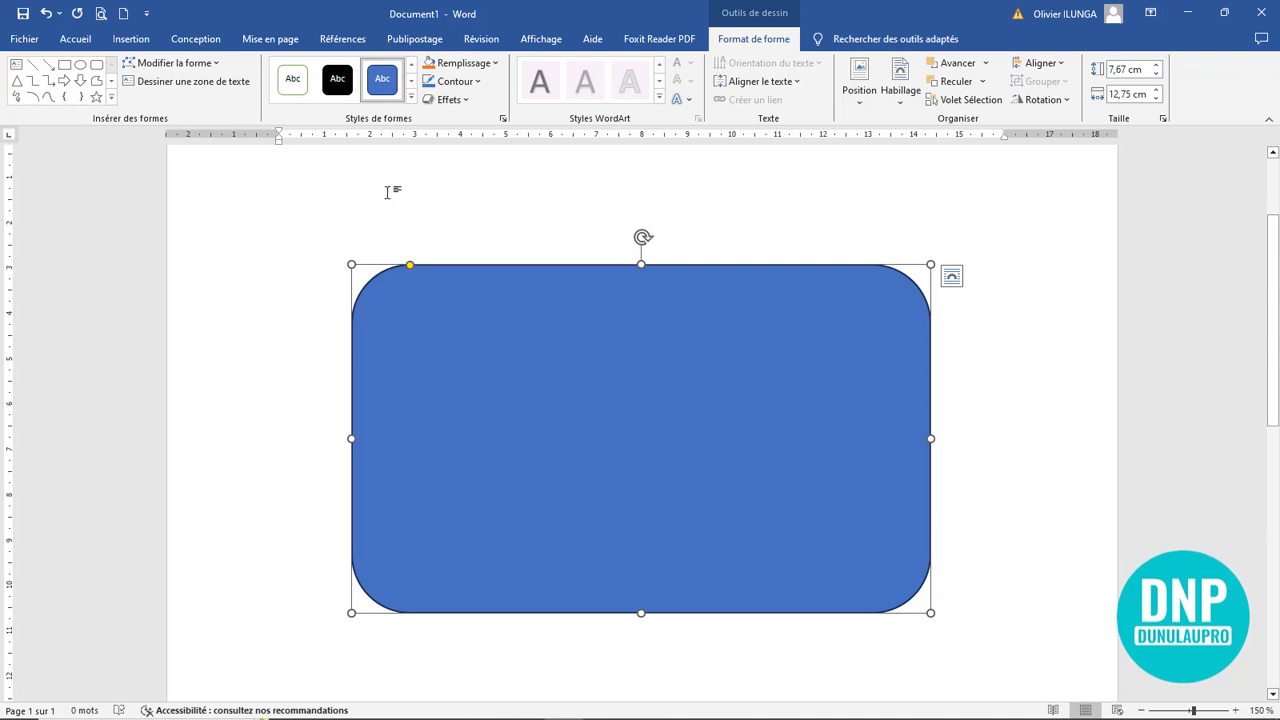
Step: Remove the rounded rectangle's outline (Sans contour)
left_click(459, 82)
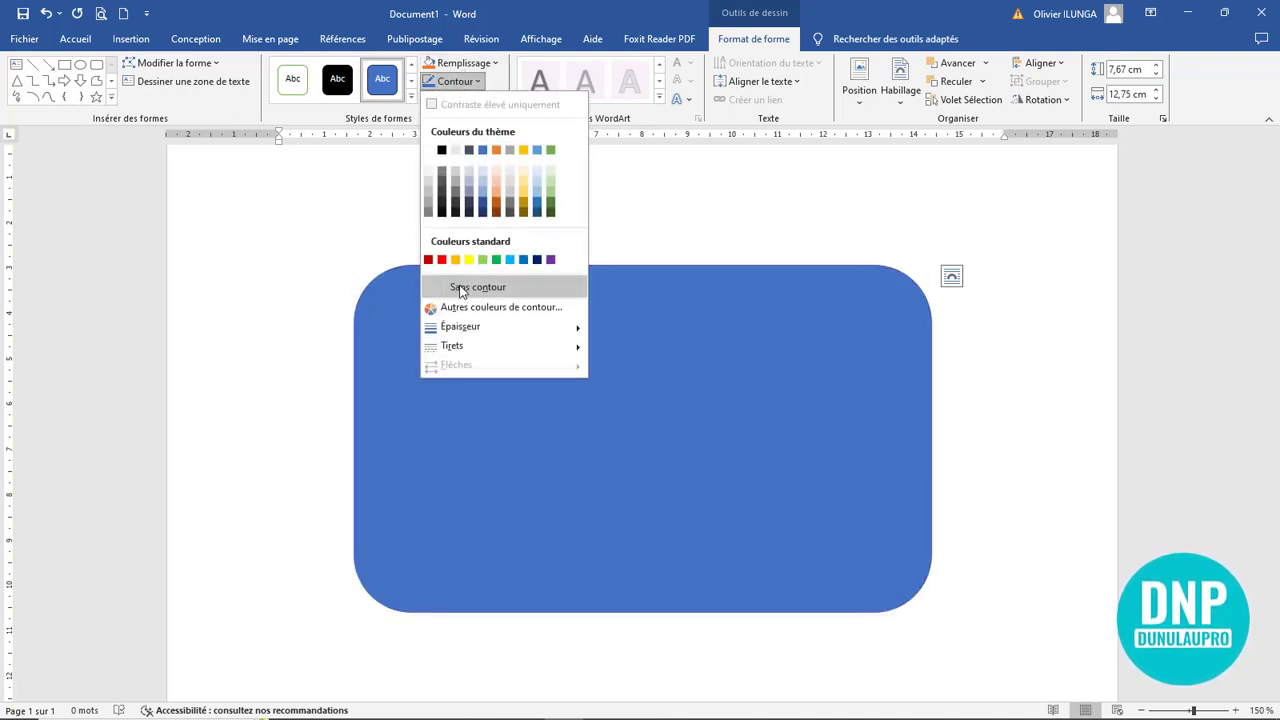
left_click(458, 287)
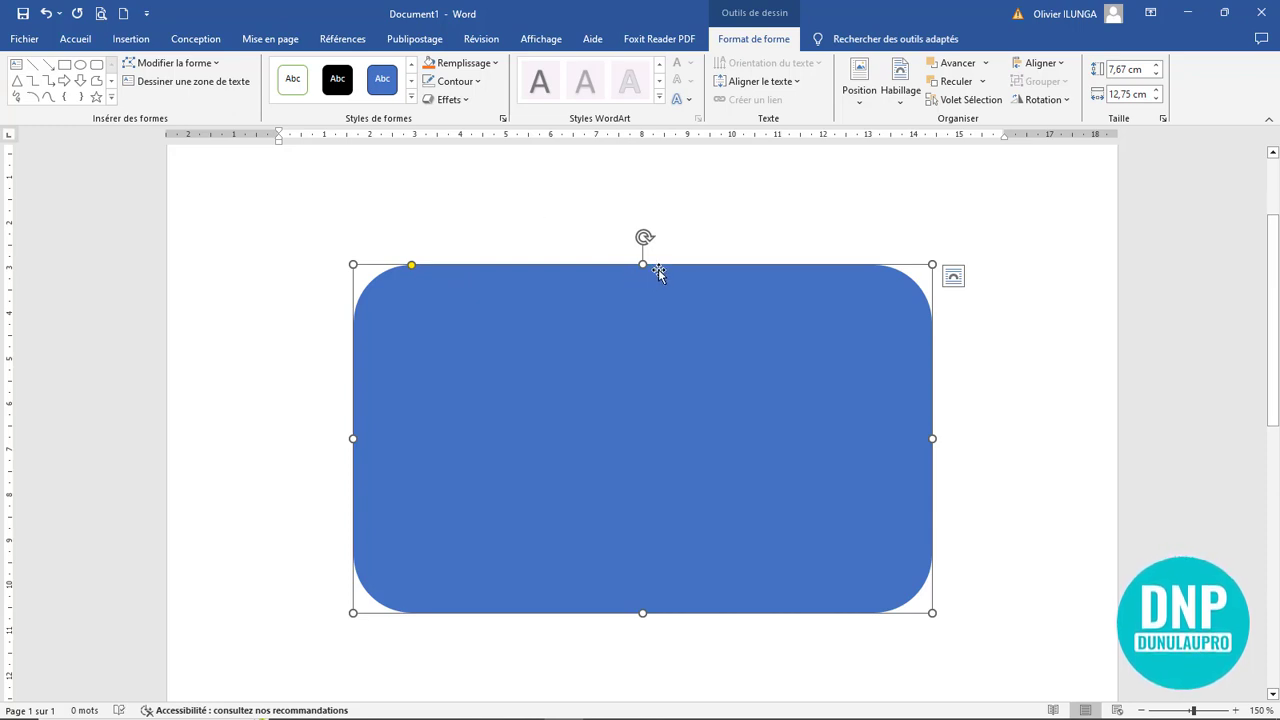
left_click(131, 40)
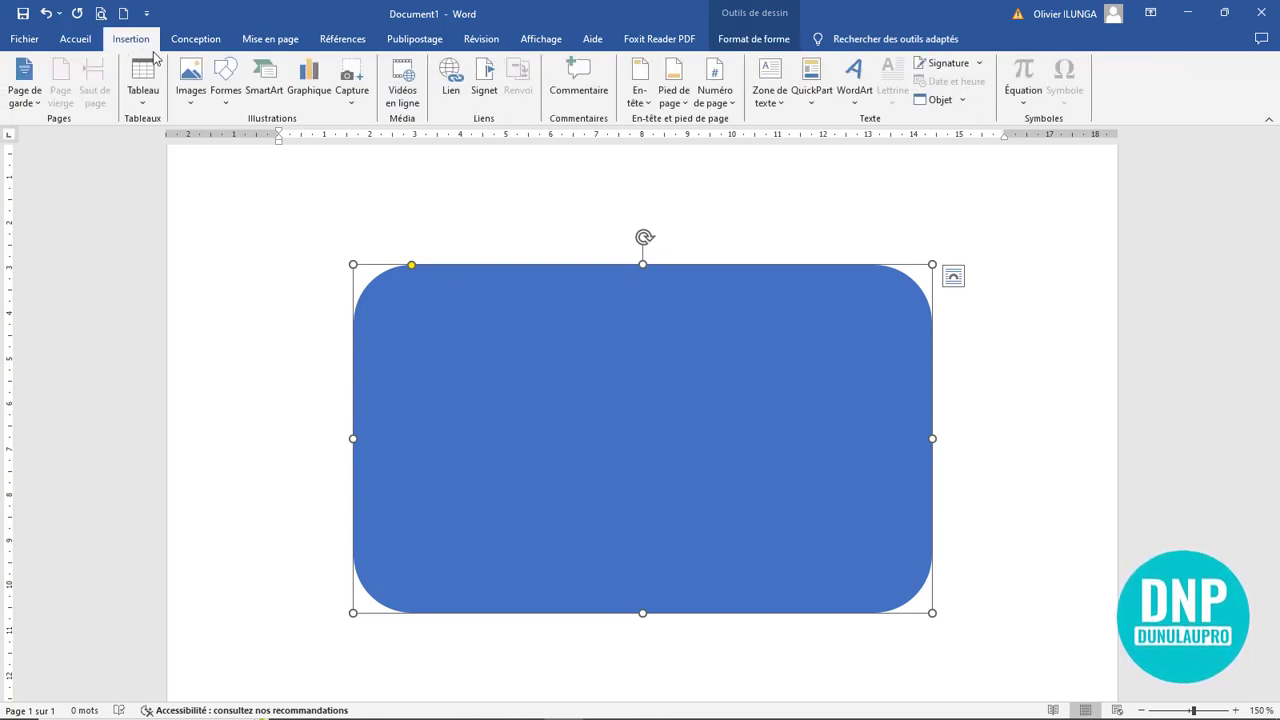
Step: Draw a thin 1,52 × 12,77 cm rectangle band across the upper part of the card
left_click(226, 100)
left_click(265, 137)
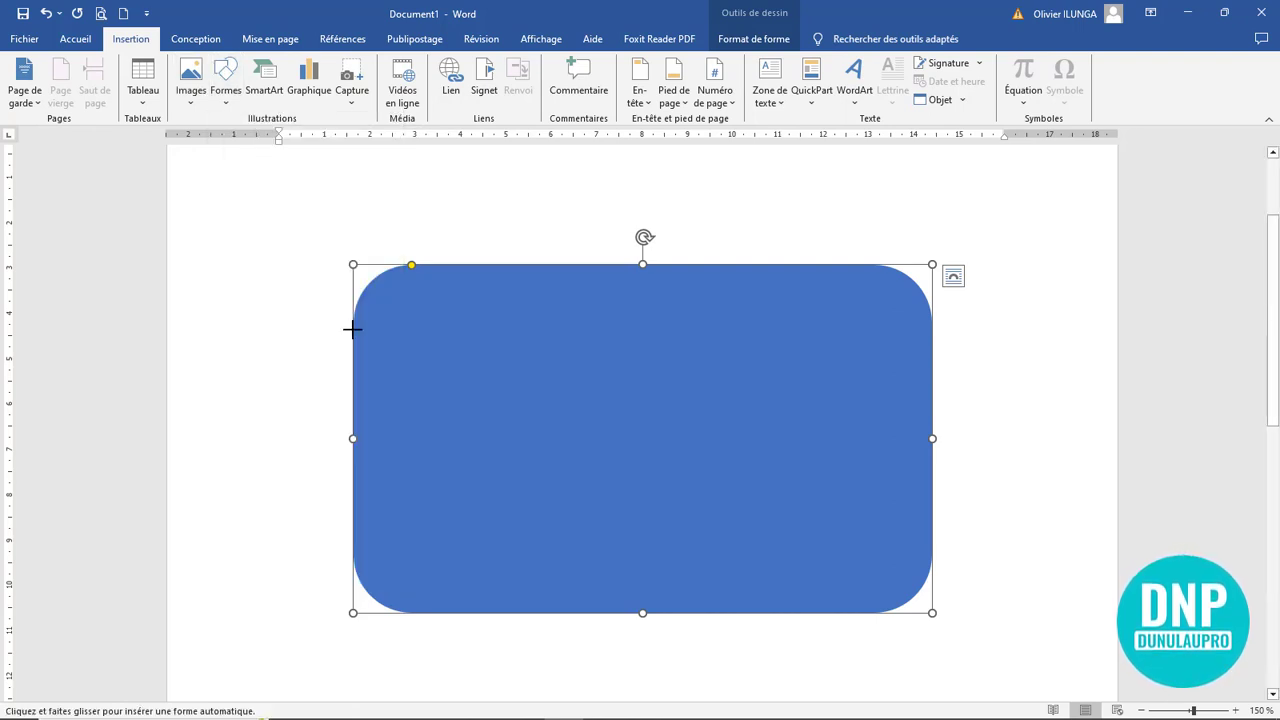
left_click_drag(352, 342, 932, 412)
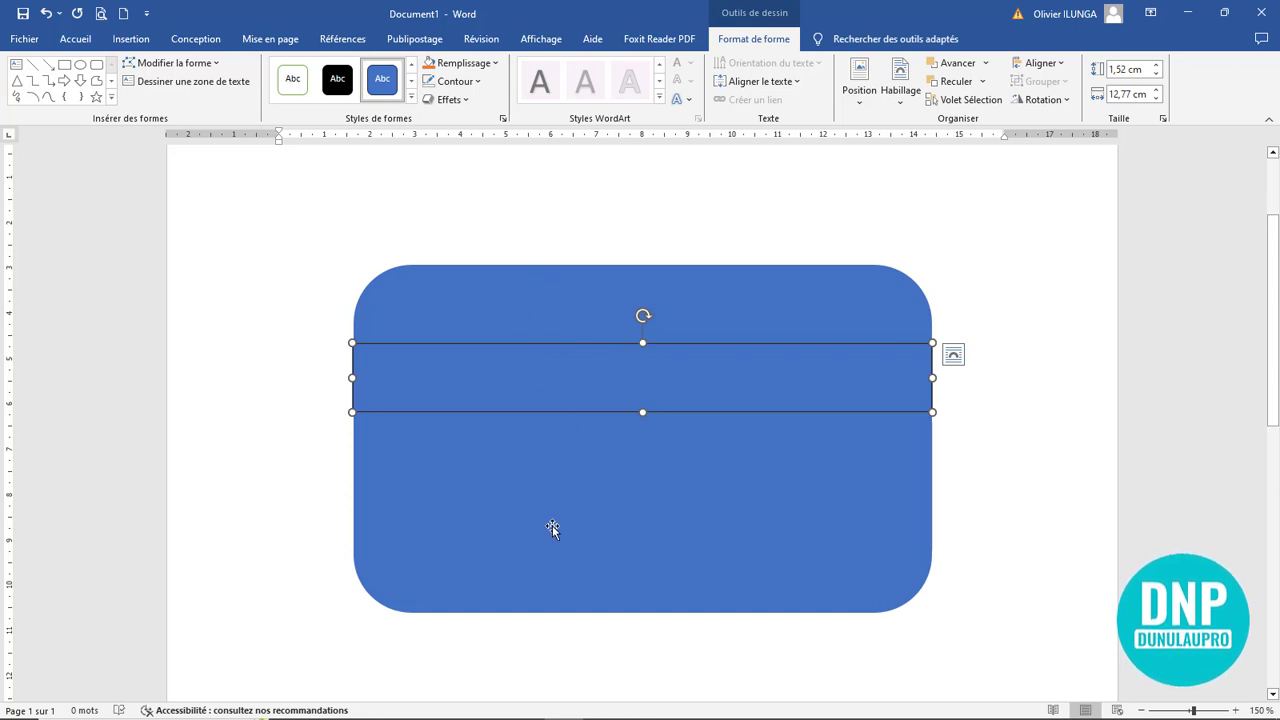
left_click(556, 298)
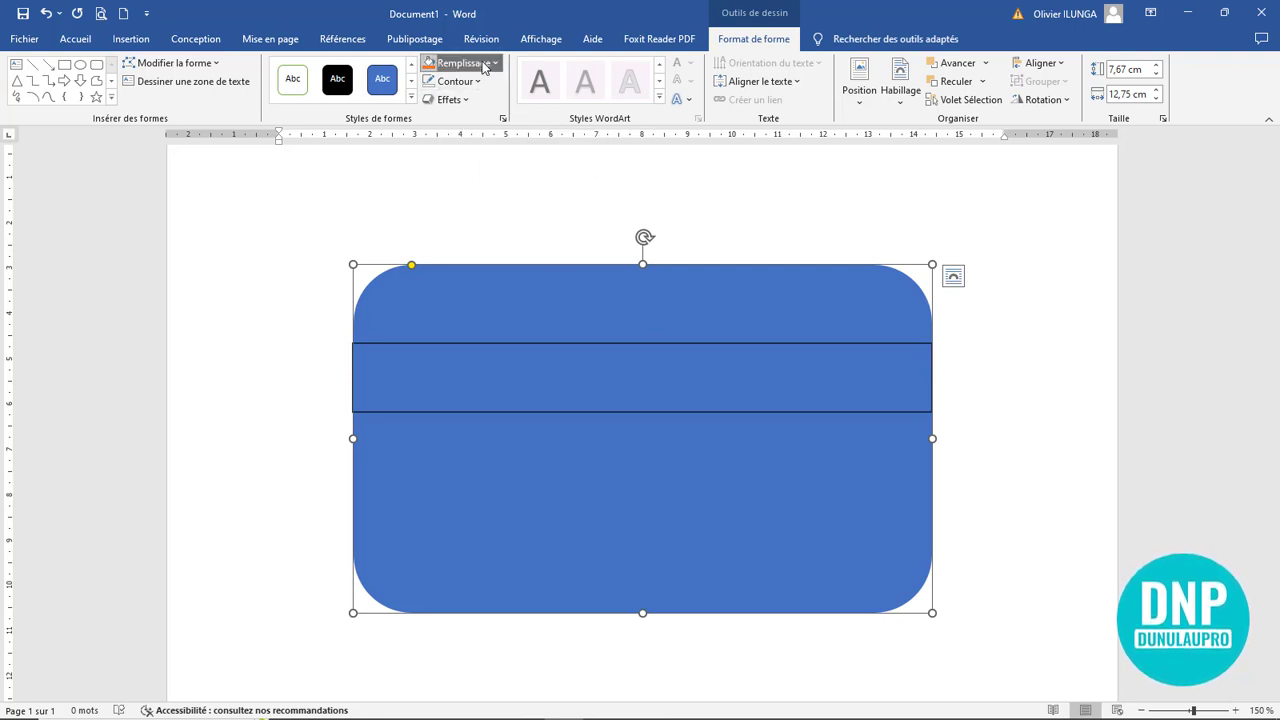
Step: Fill the card light grey (Blanc, Arrière-plan 1, plus sombre 25 %) and lengthen both band and card
left_click(479, 66)
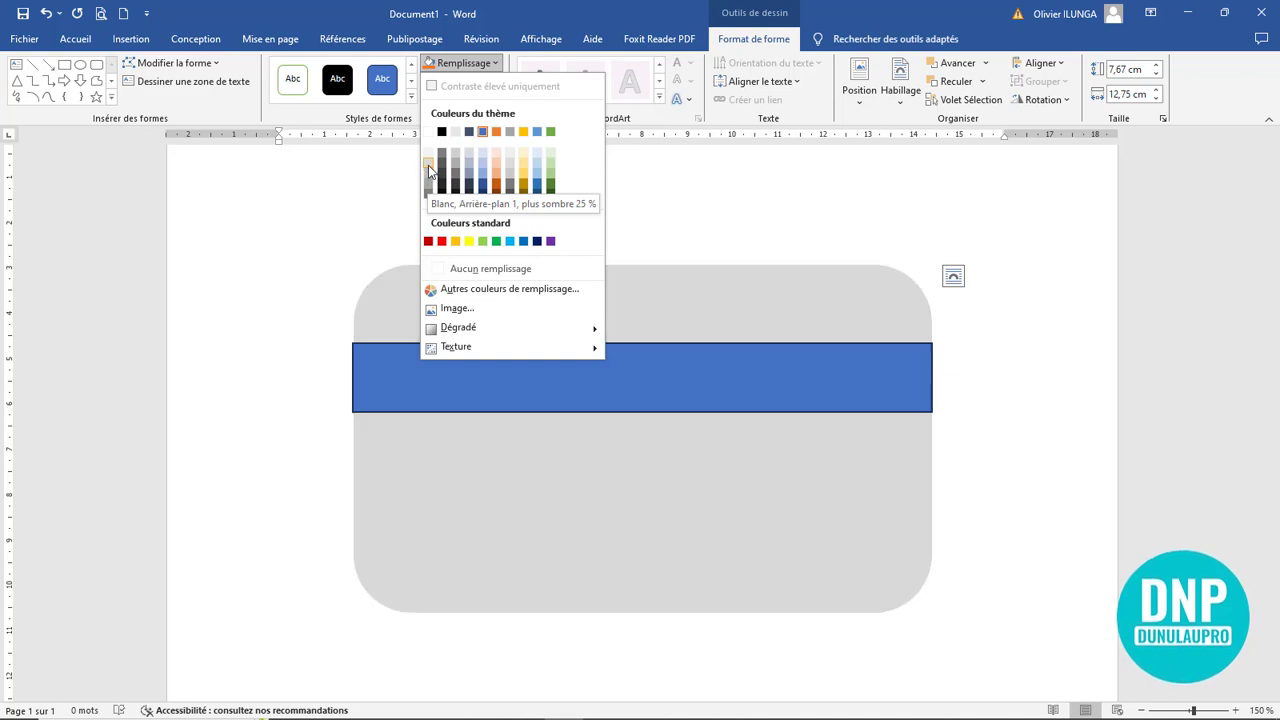
left_click(429, 172)
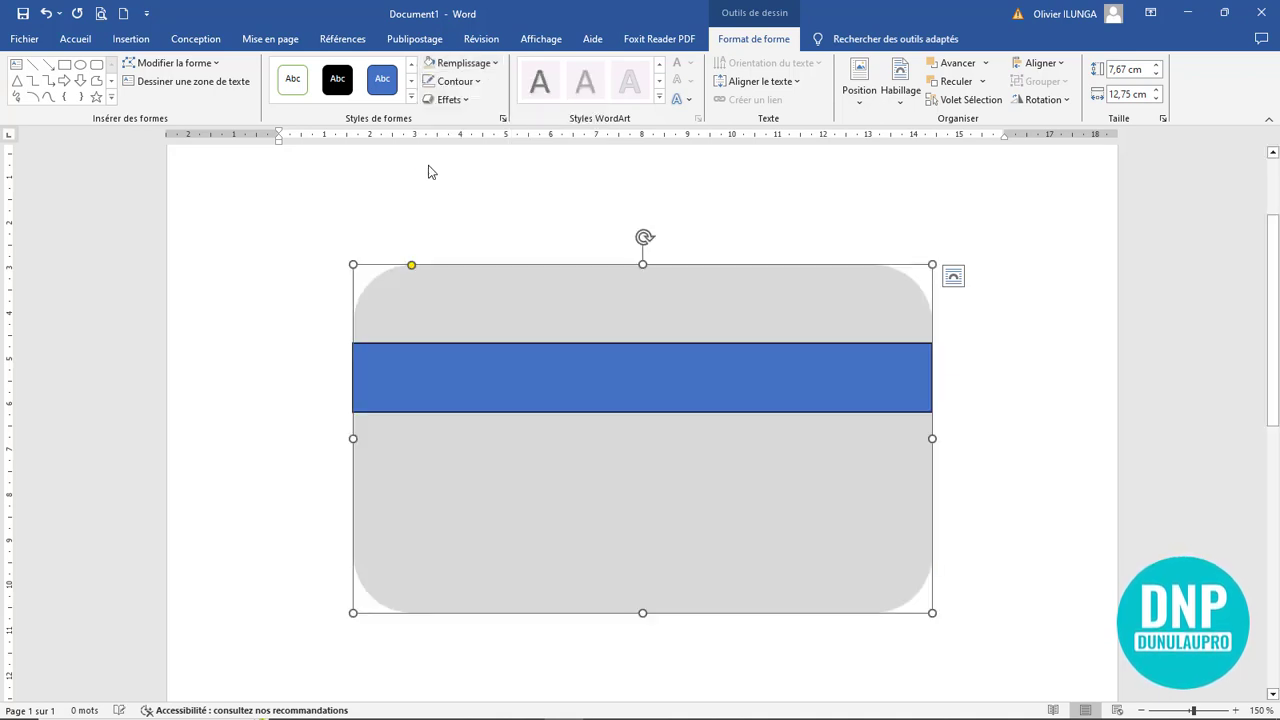
left_click(606, 374)
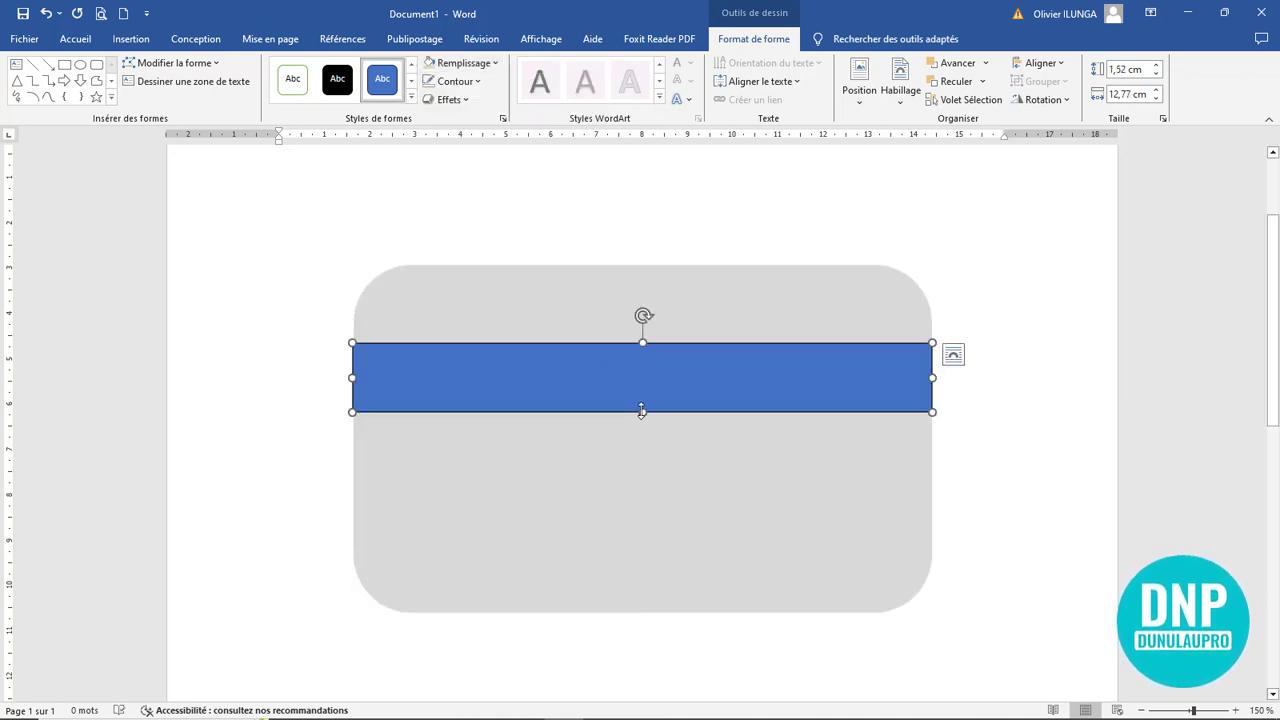
left_click_drag(641, 413, 641, 418)
left_click(645, 595)
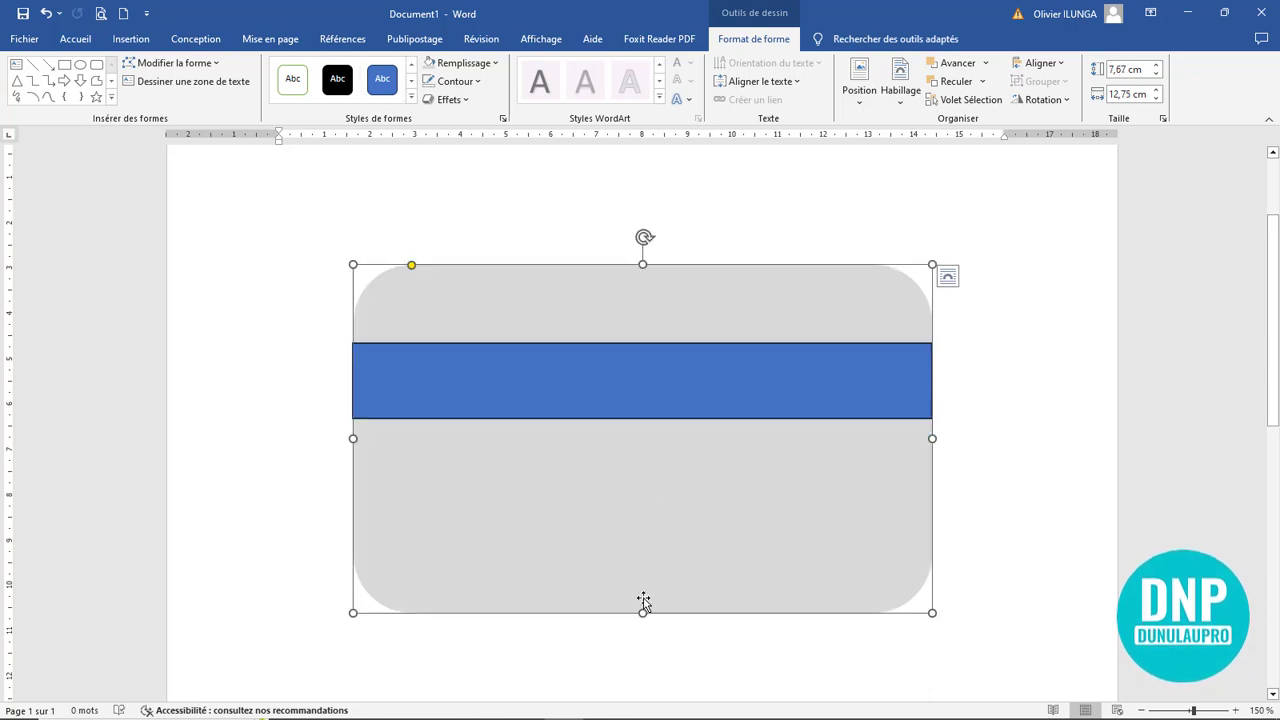
left_click_drag(641, 613, 643, 639)
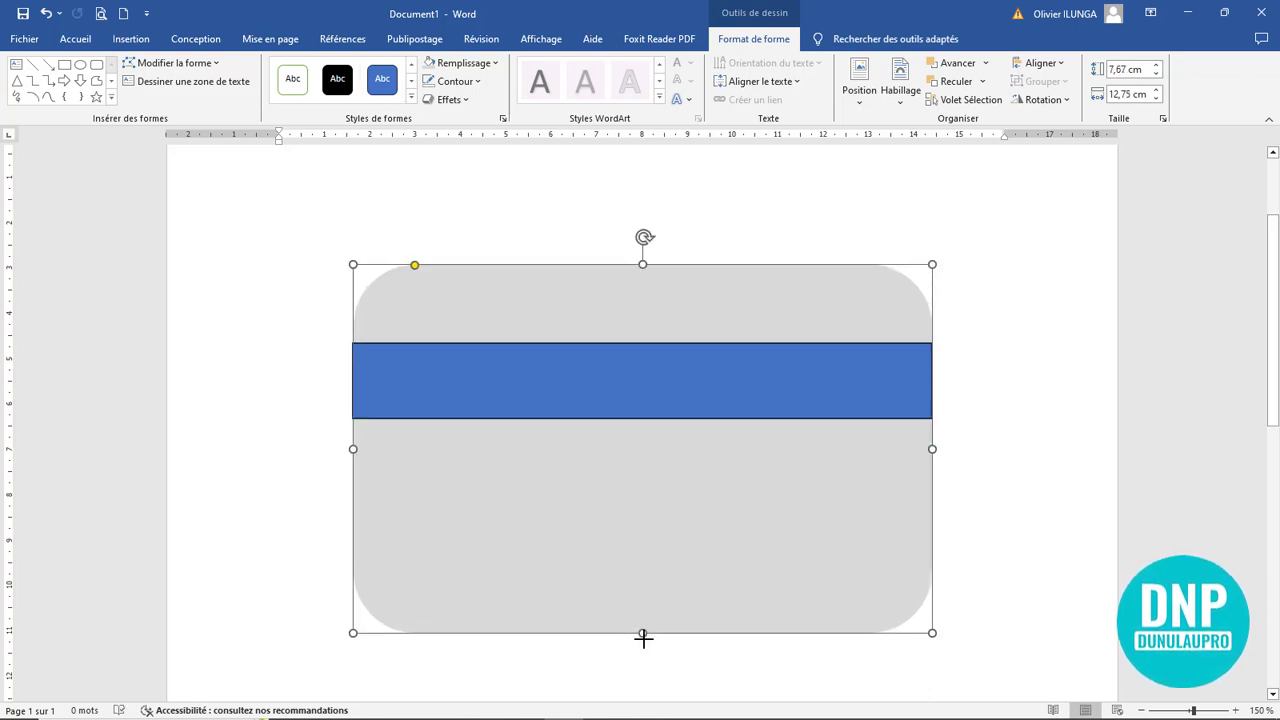
left_click(674, 381)
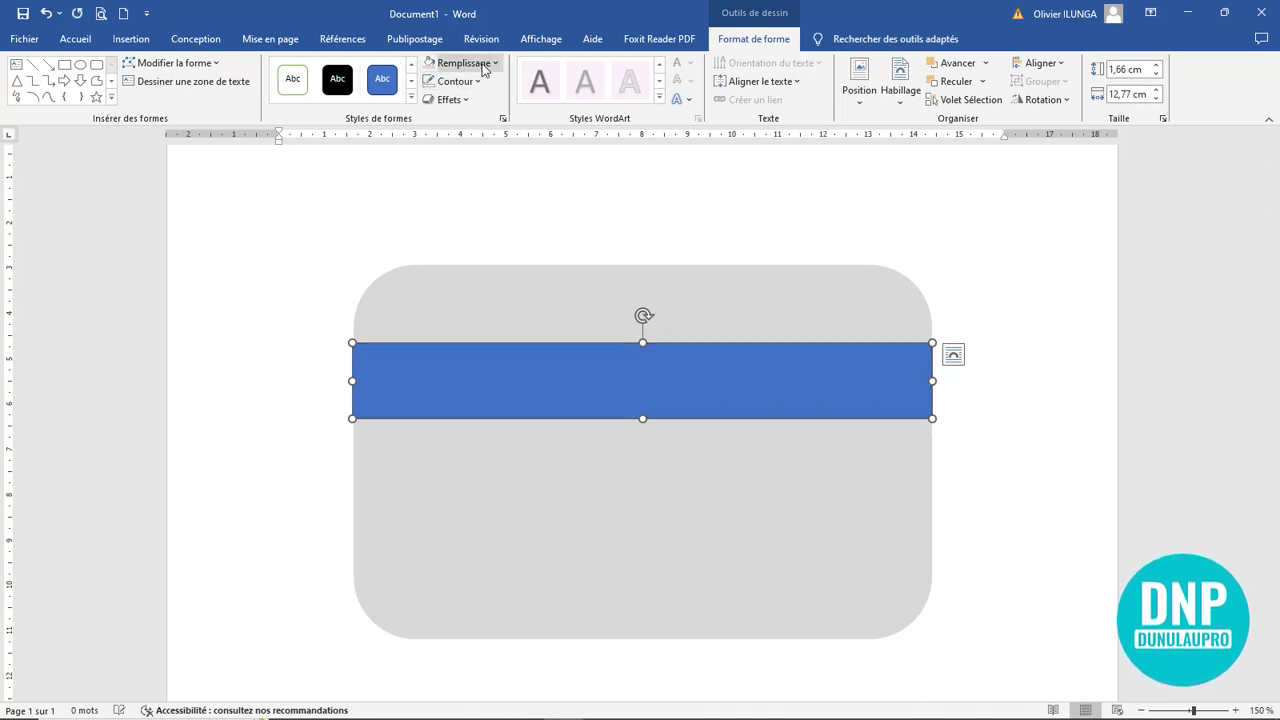
Step: Change the header band's fill from bright blue to a dark navy blue
left_click(952, 503)
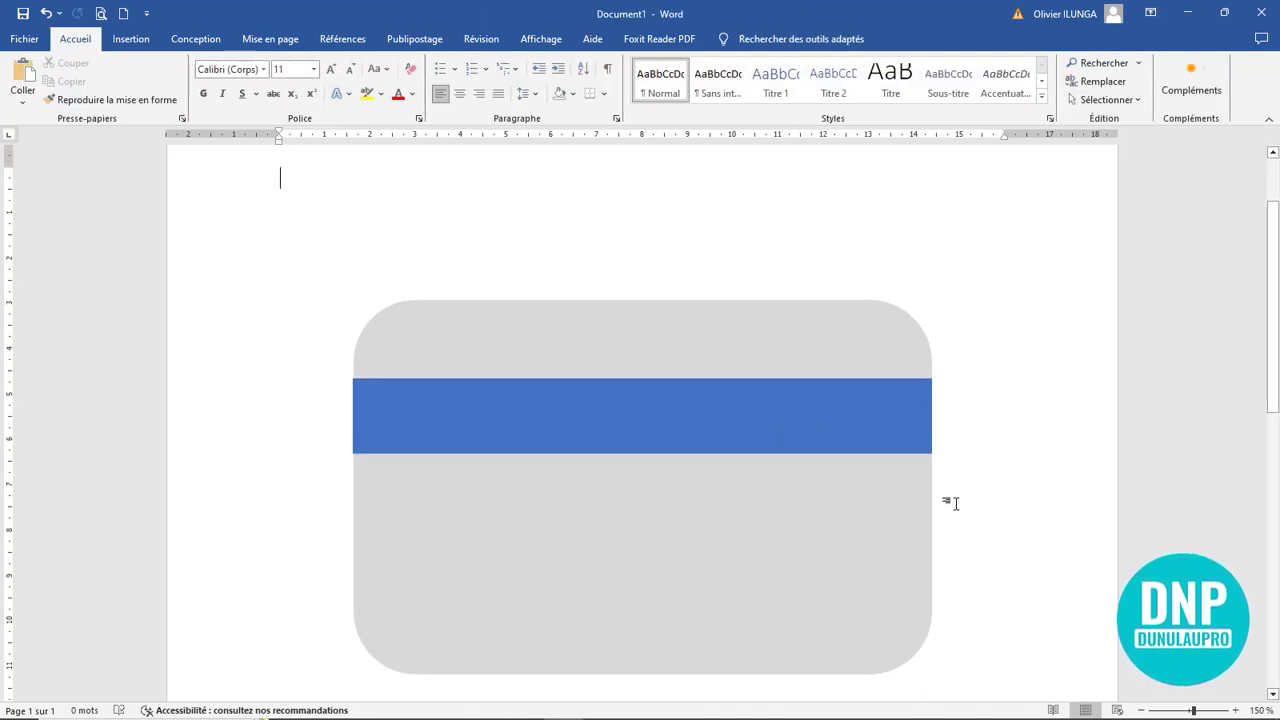
left_click(586, 423)
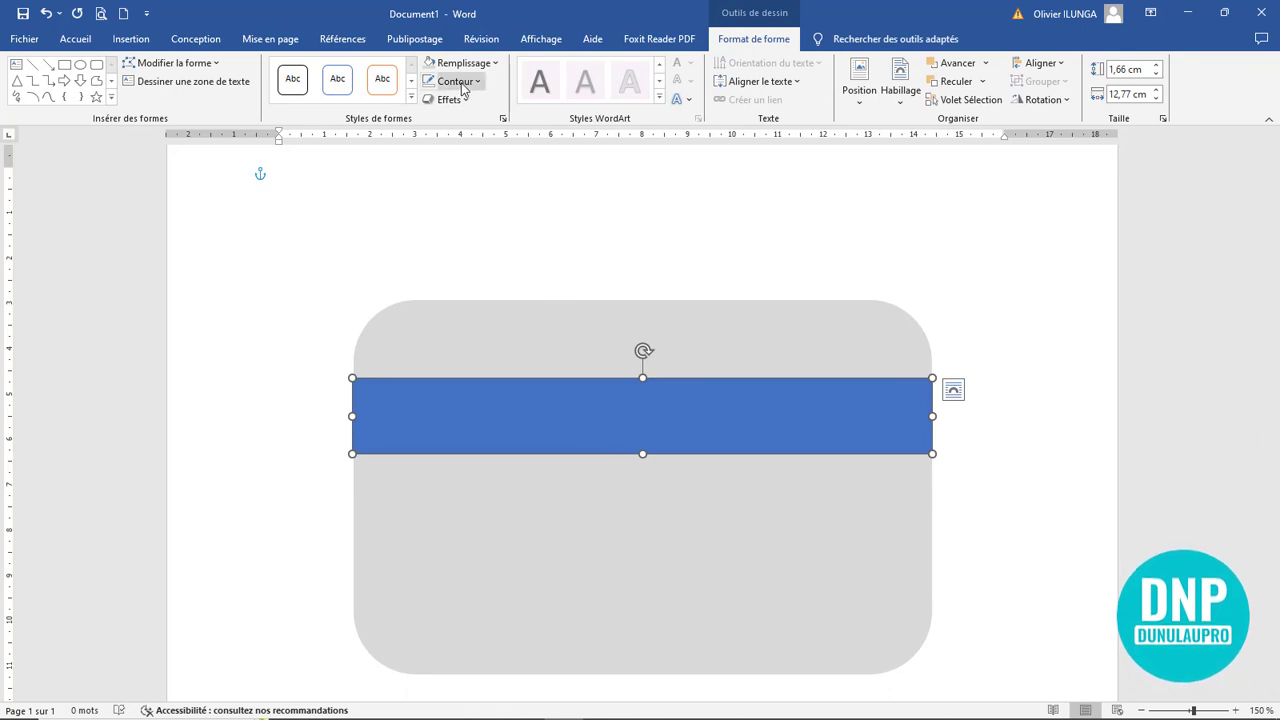
left_click(494, 64)
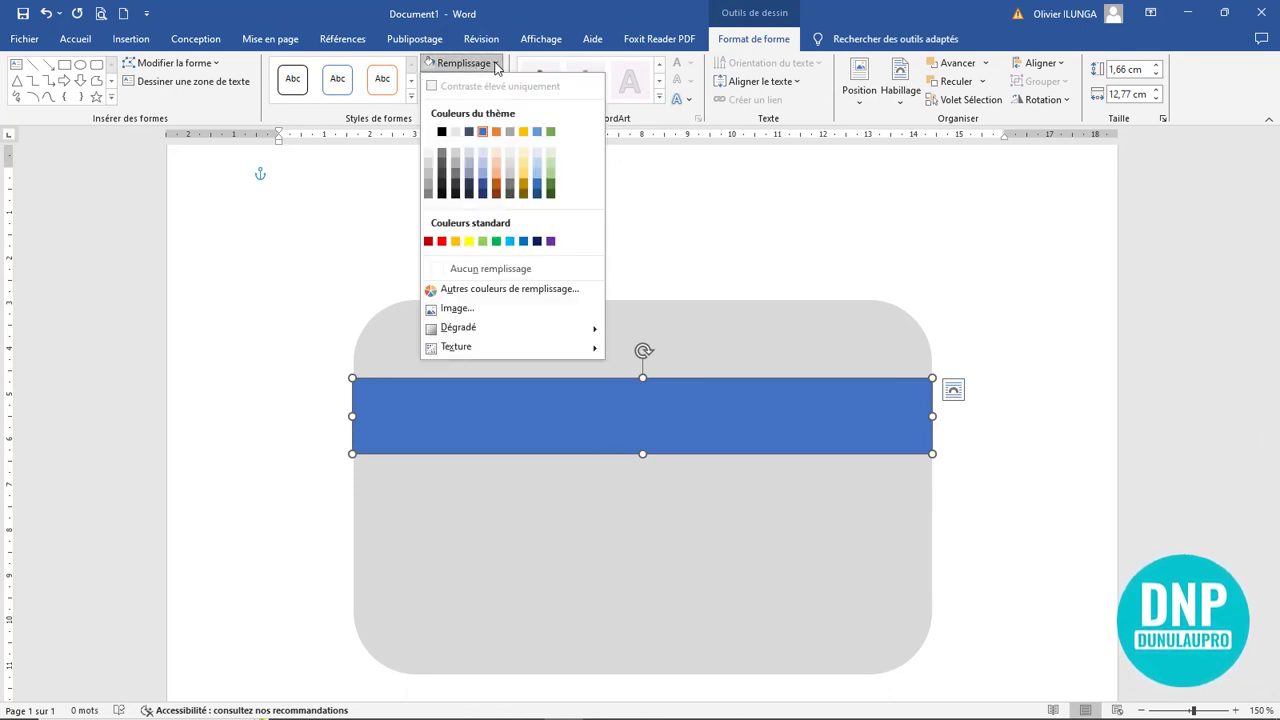
left_click(510, 242)
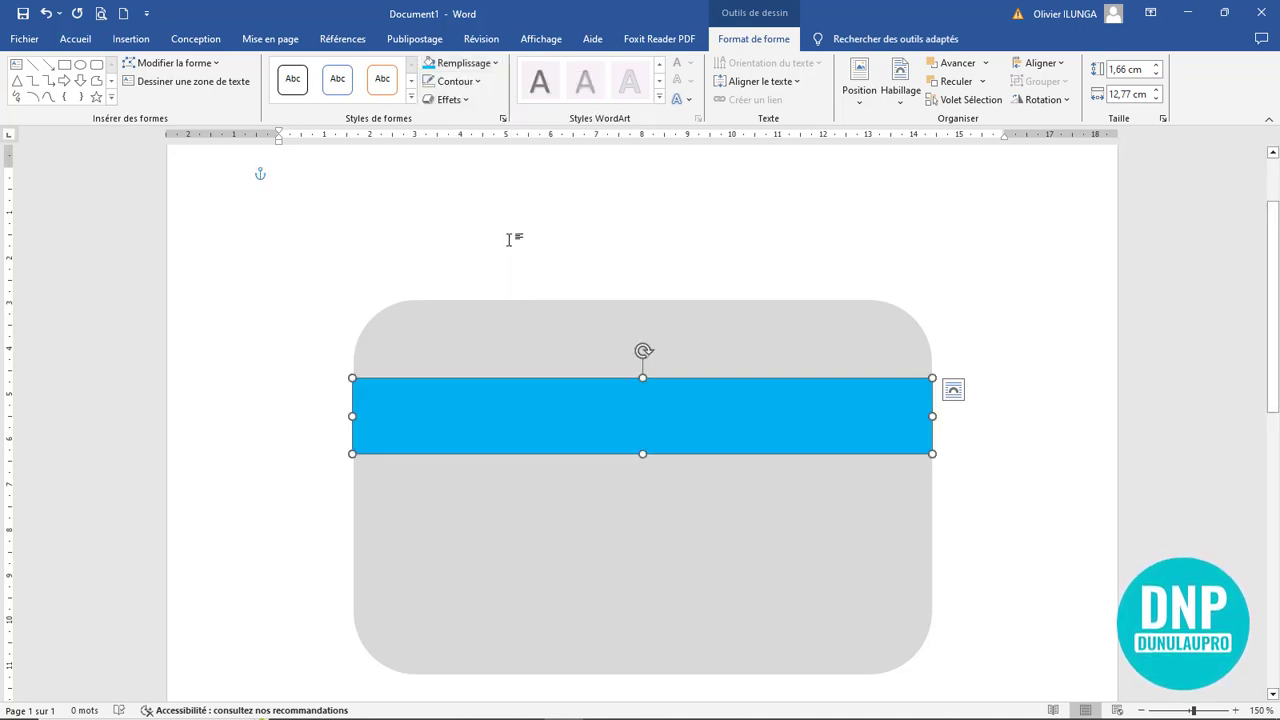
left_click(488, 66)
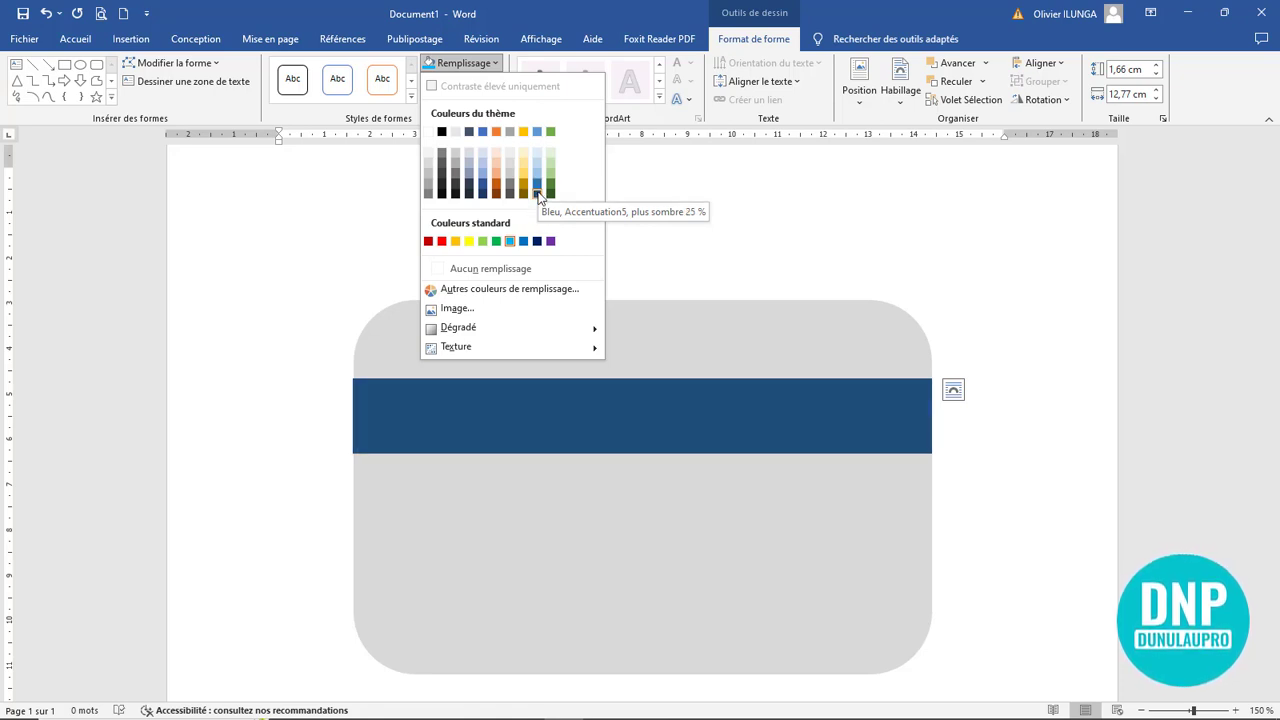
left_click(536, 194)
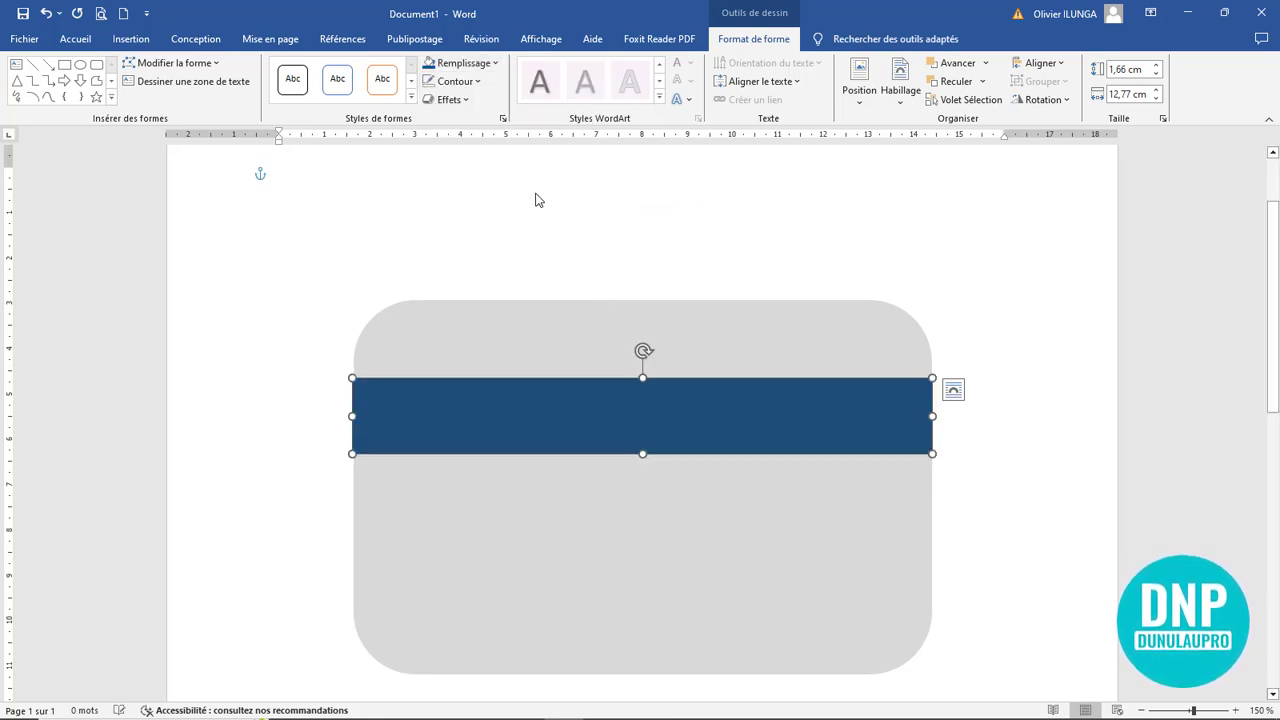
left_click(607, 538)
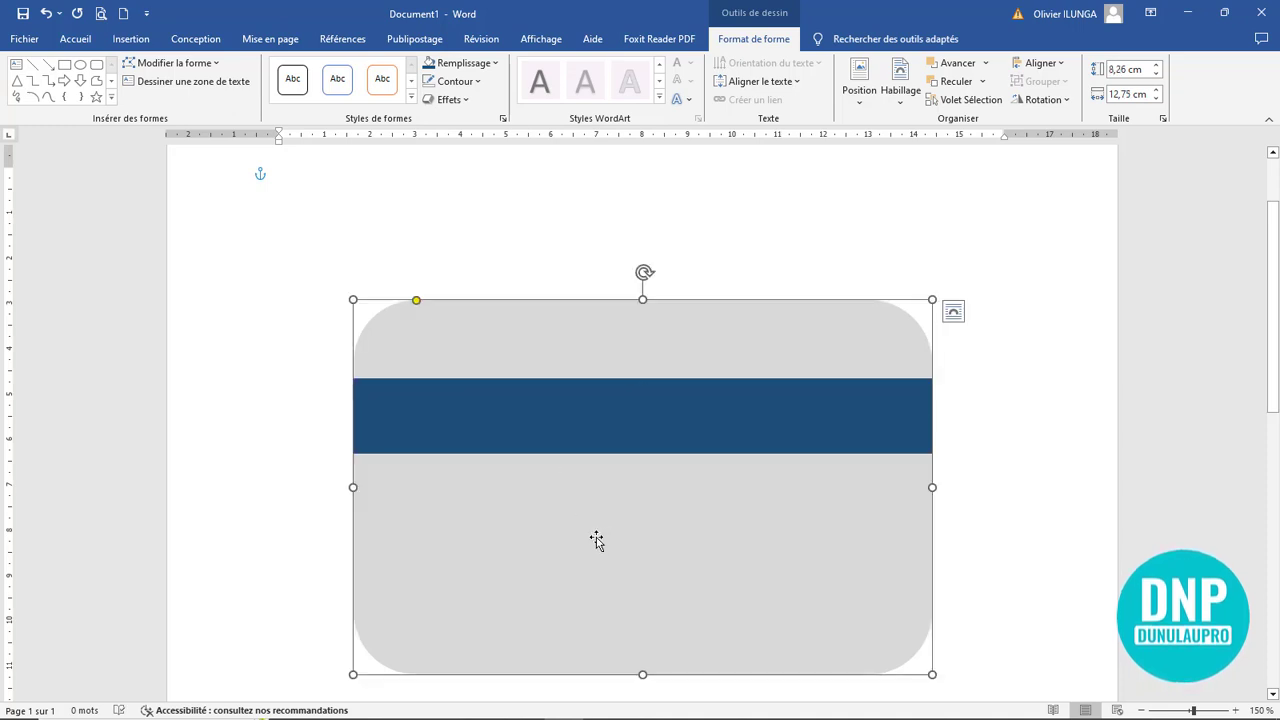
left_click(455, 64)
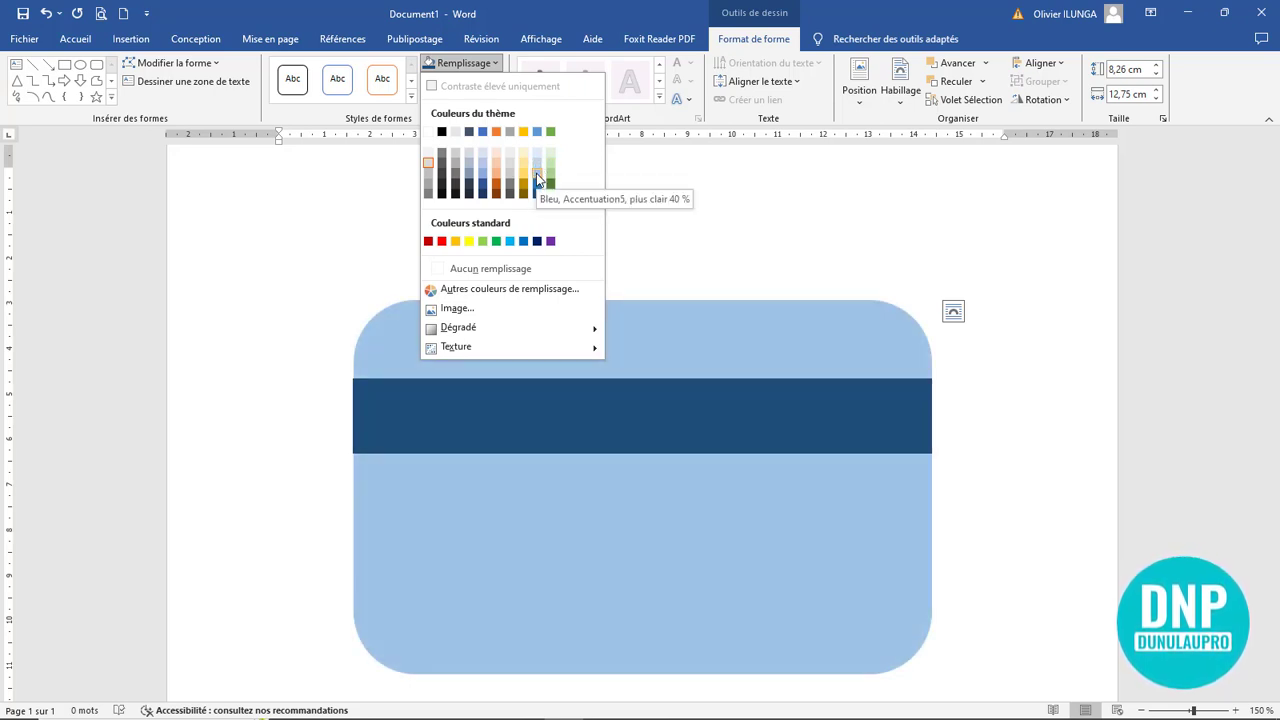
left_click(537, 161)
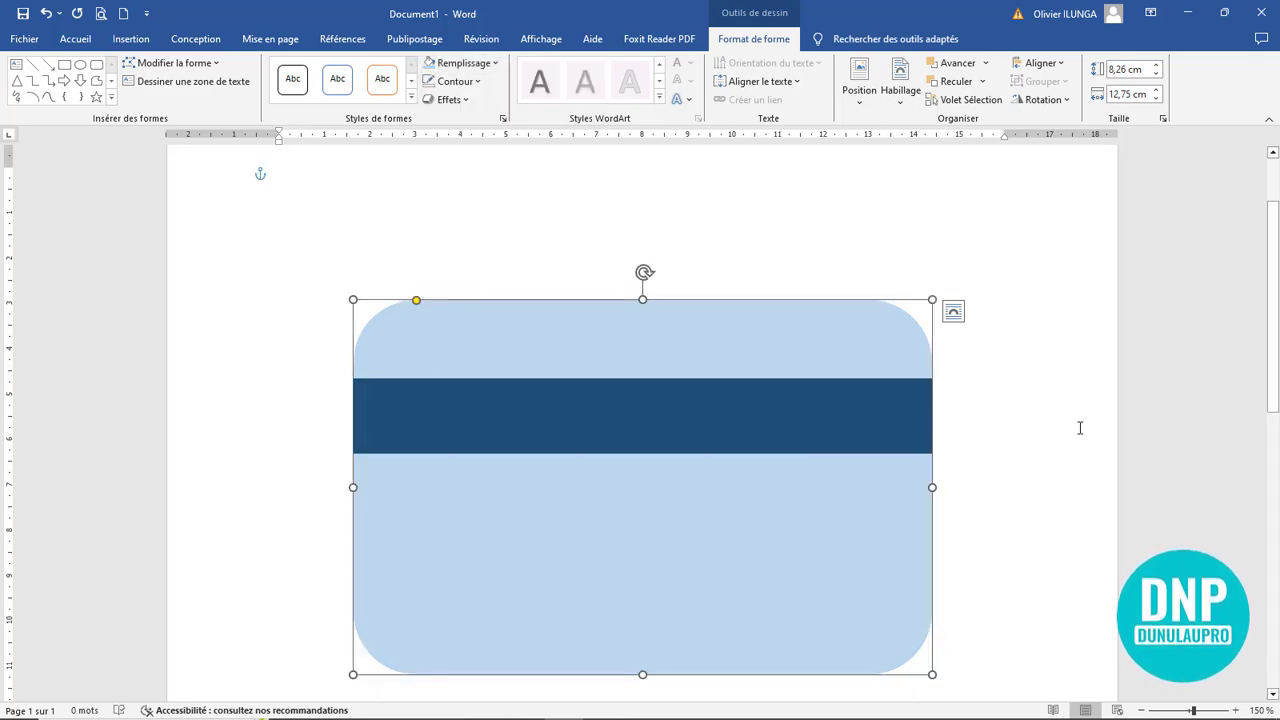
left_click(1047, 418)
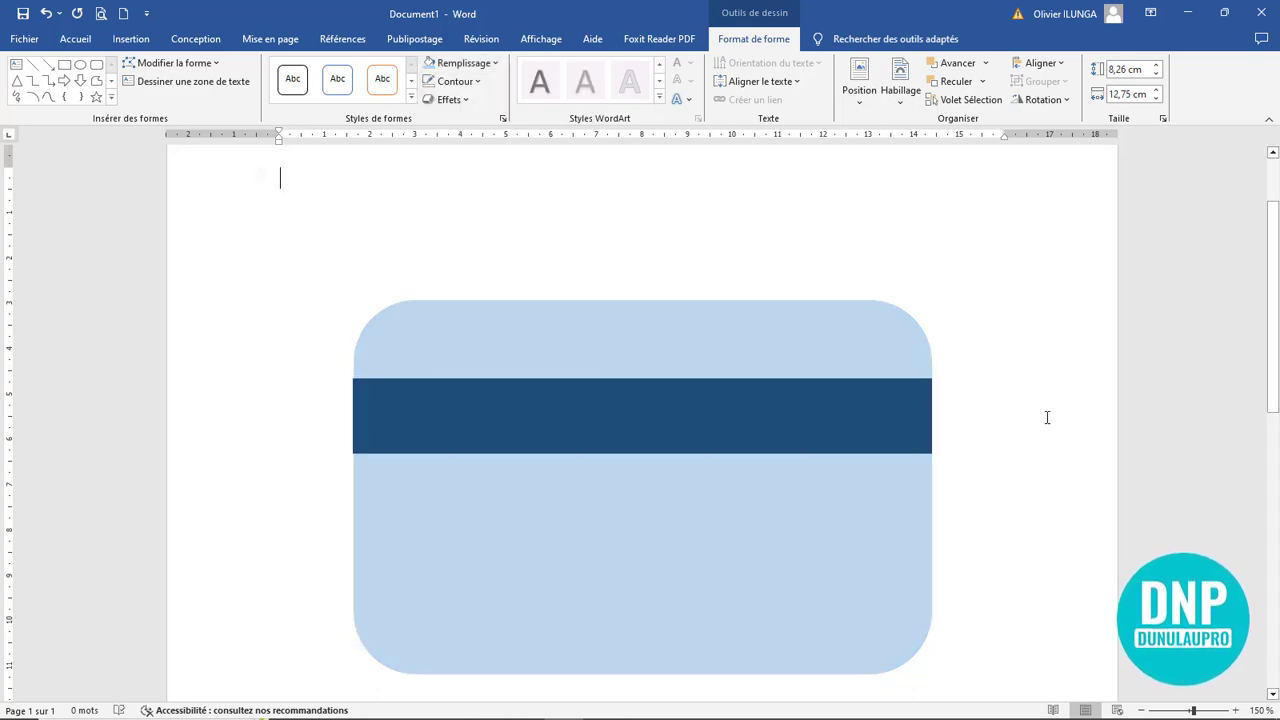
left_click(613, 510)
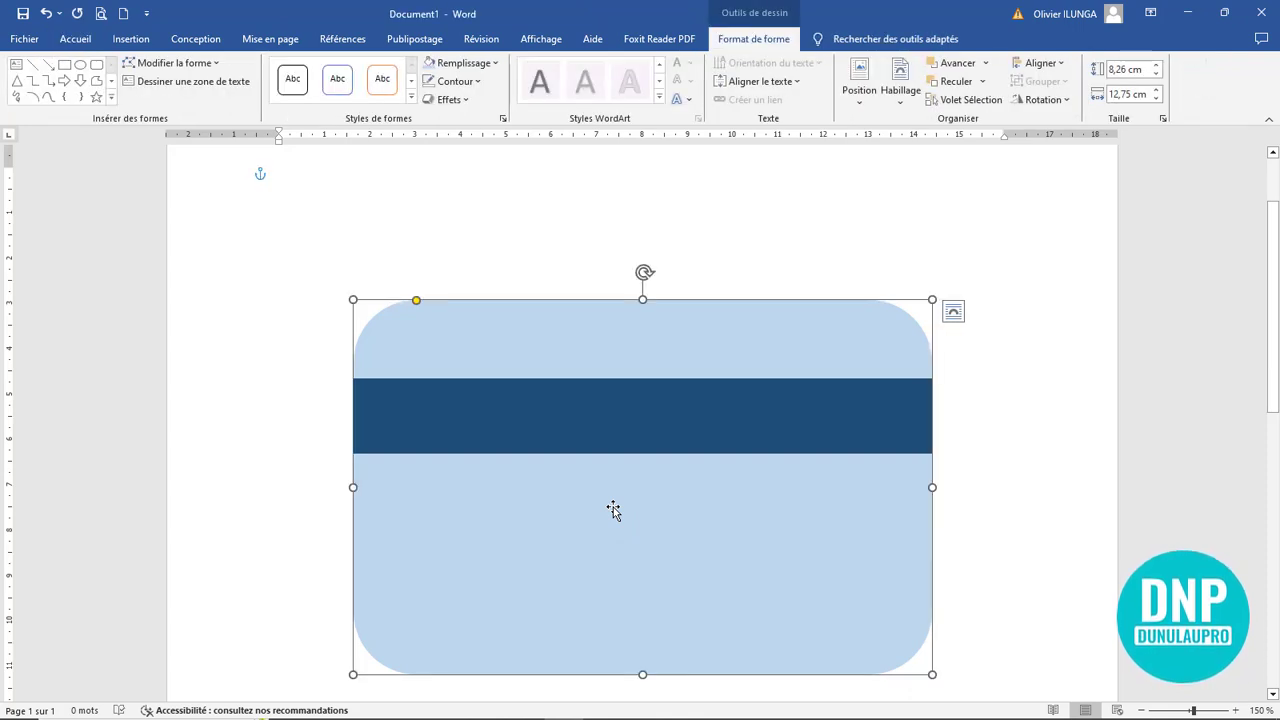
left_click(599, 418)
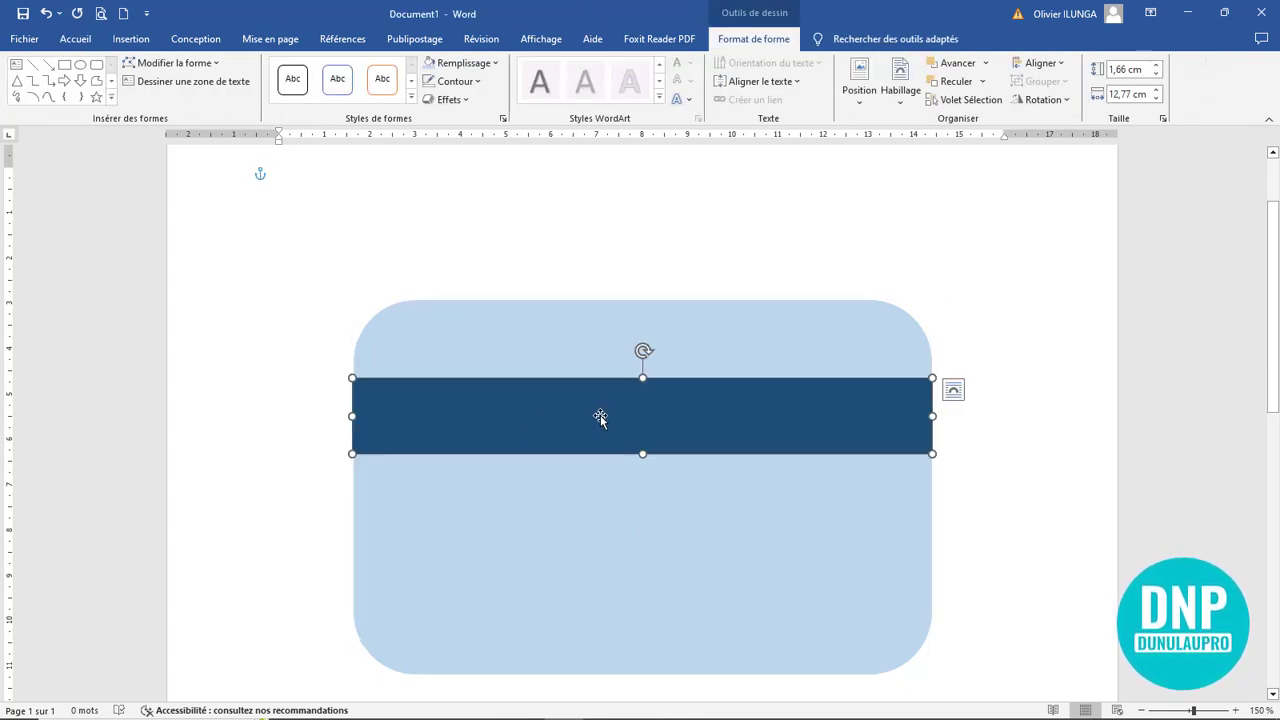
Step: Duplicate the navy band below it and resize the copy to 1,44 × 12,25 cm, inset within the card
scroll(600, 418, "up", 6, "ctrl")
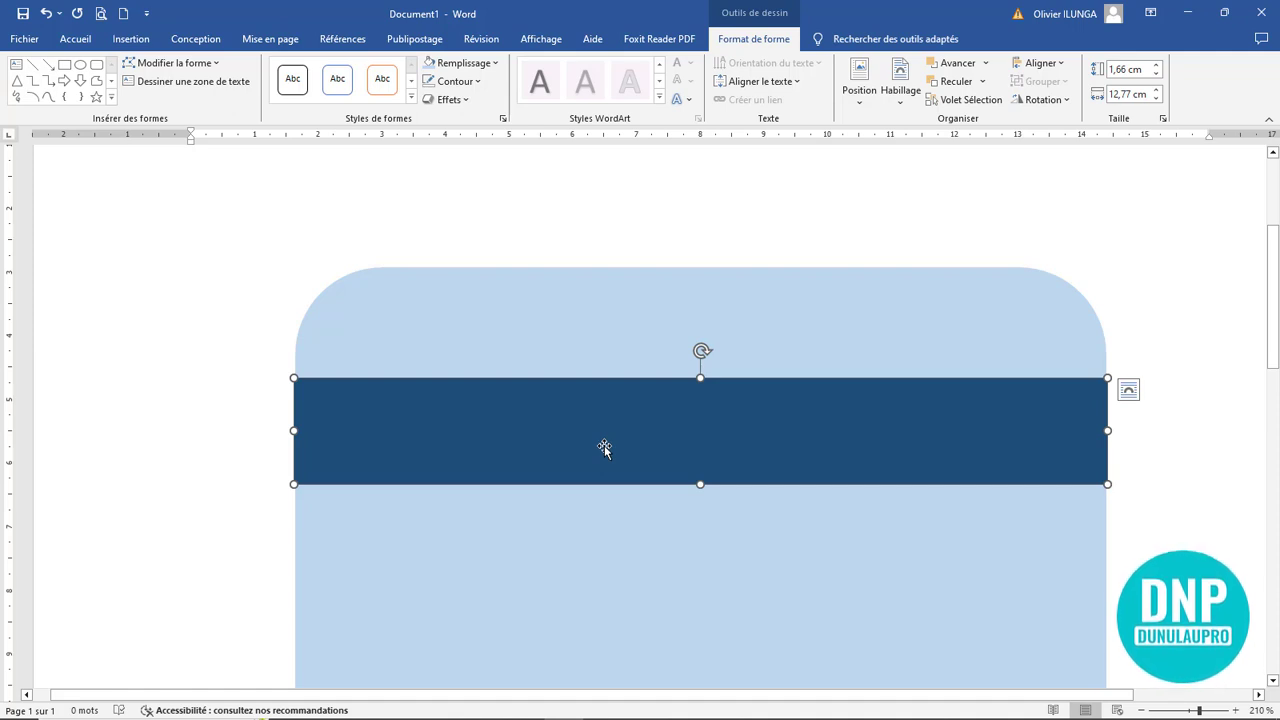
left_click_drag(600, 440, 599, 562)
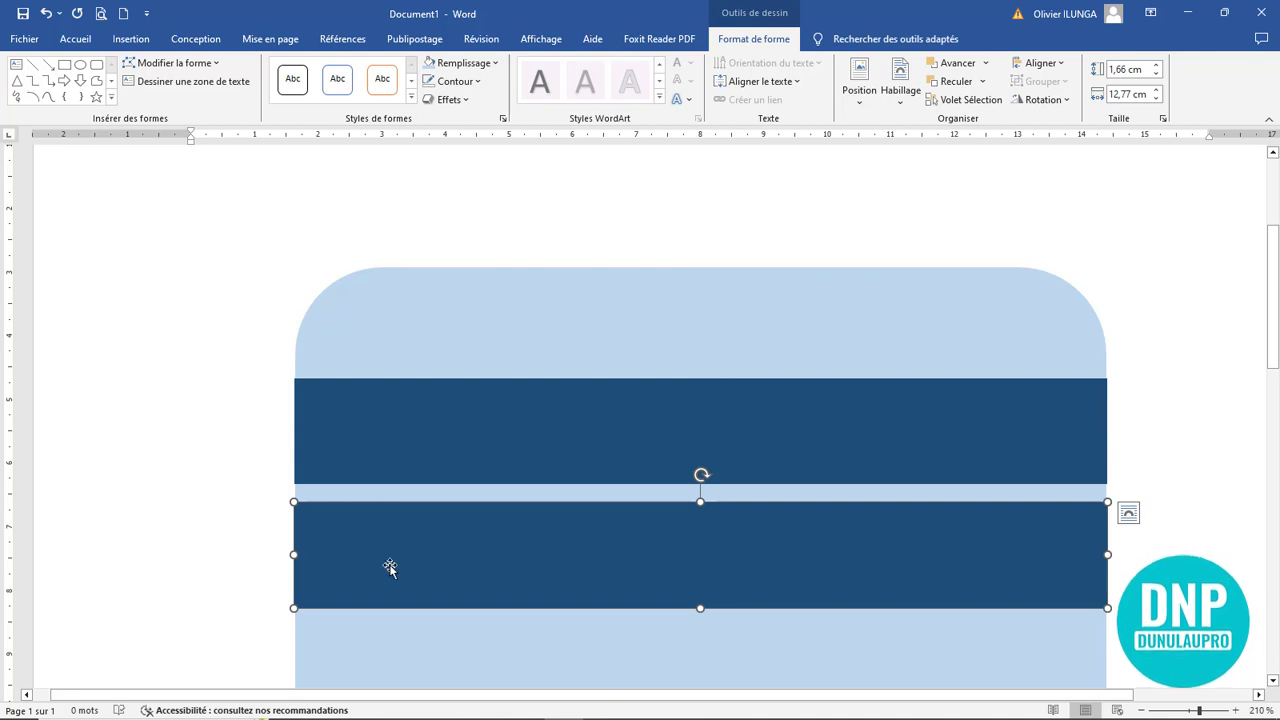
mouse_move(293, 556)
left_mouse_down()
mouse_move(334, 560)
mouse_move(294, 556)
left_mouse_up()
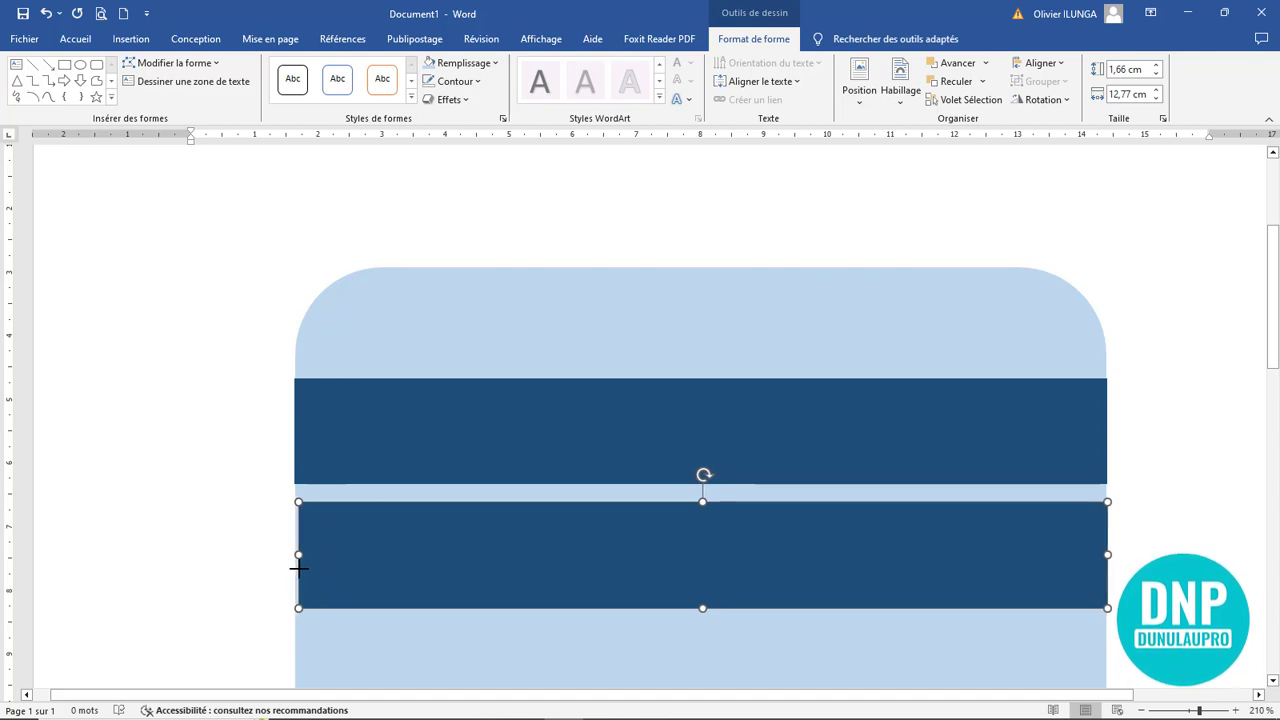
left_click_drag(294, 568, 296, 570)
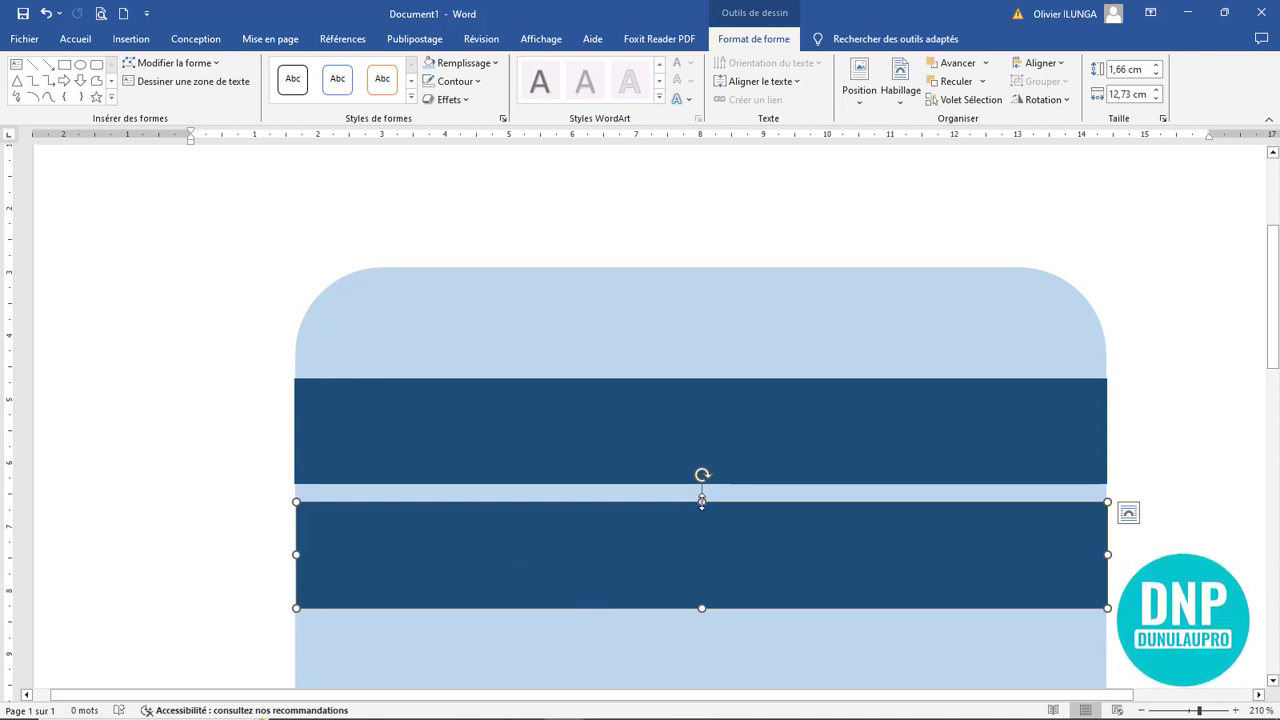
left_click_drag(702, 502, 702, 515)
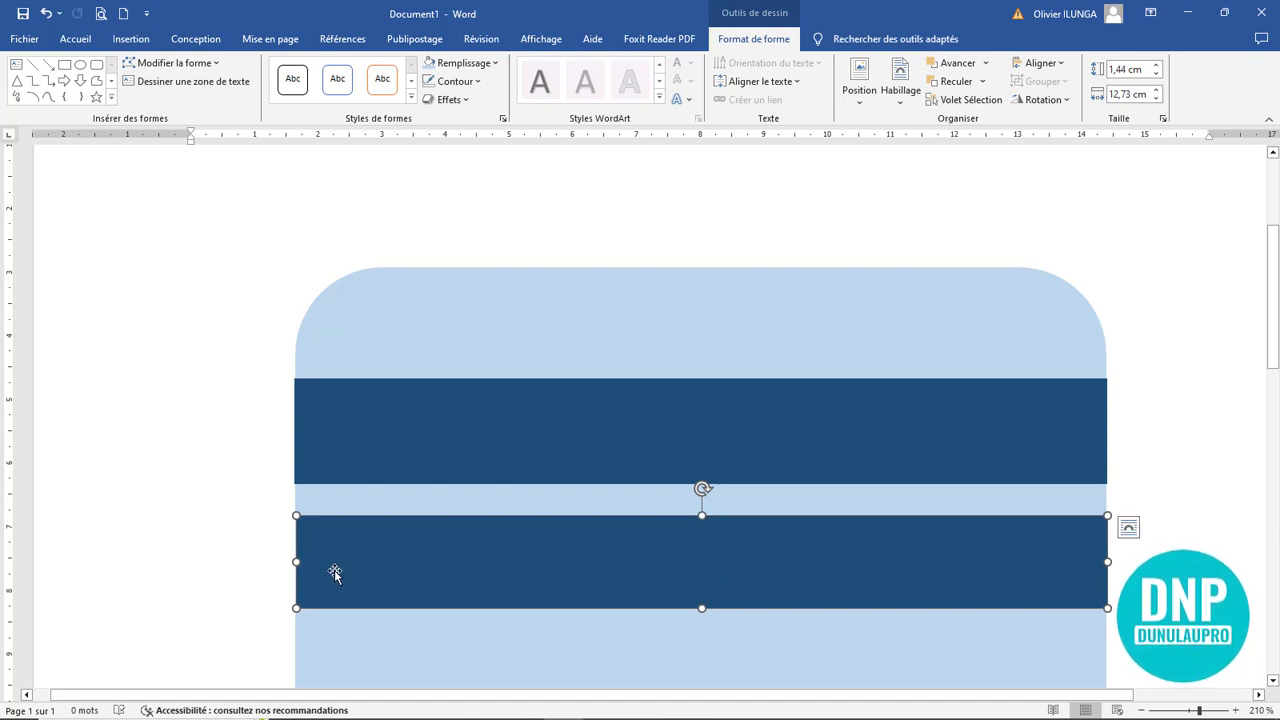
left_click_drag(296, 562, 311, 562)
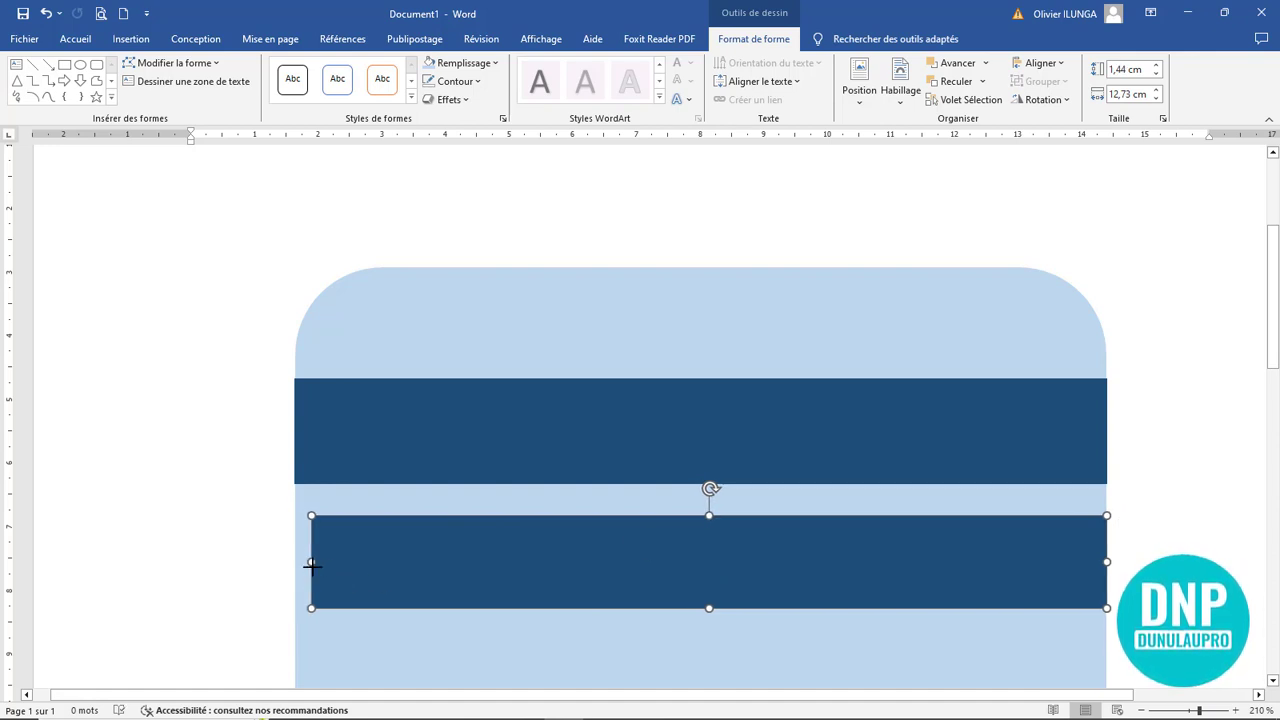
left_click_drag(1106, 562, 1091, 563)
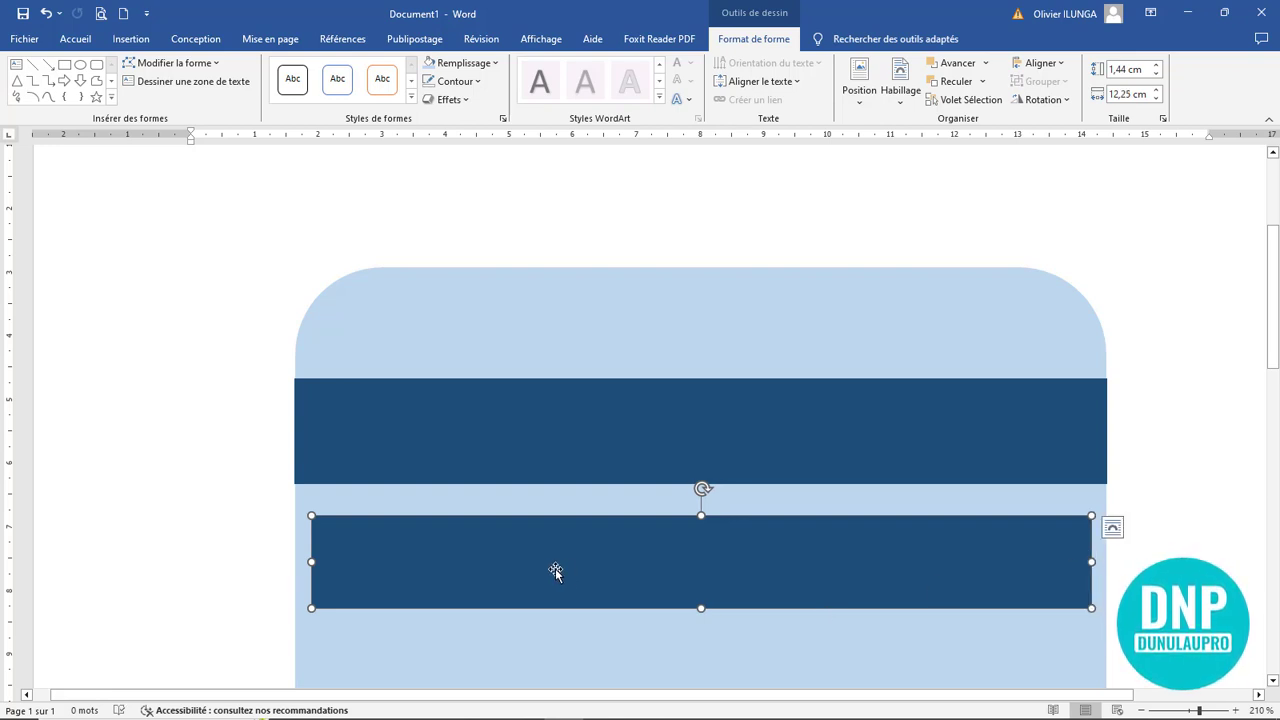
Step: Fill the lower band with Bleu, Accentuation5, plus sombre 25 % medium blue
left_click(495, 68)
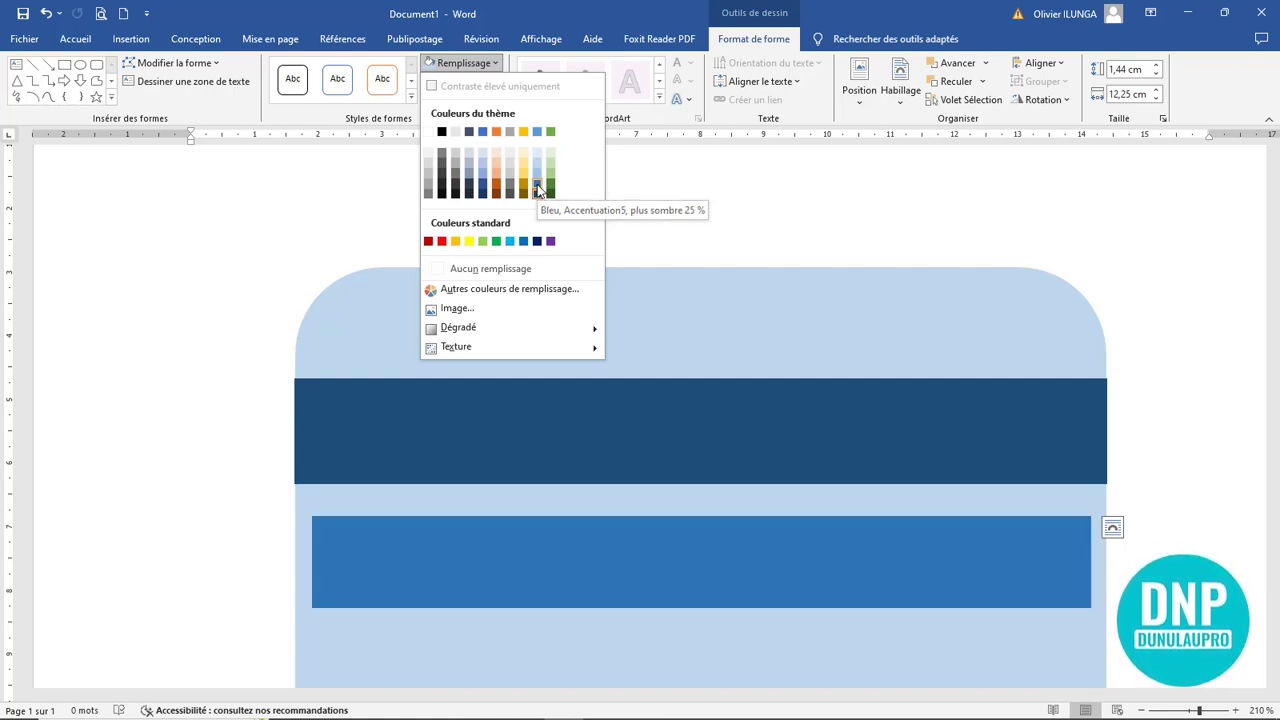
left_click(537, 188)
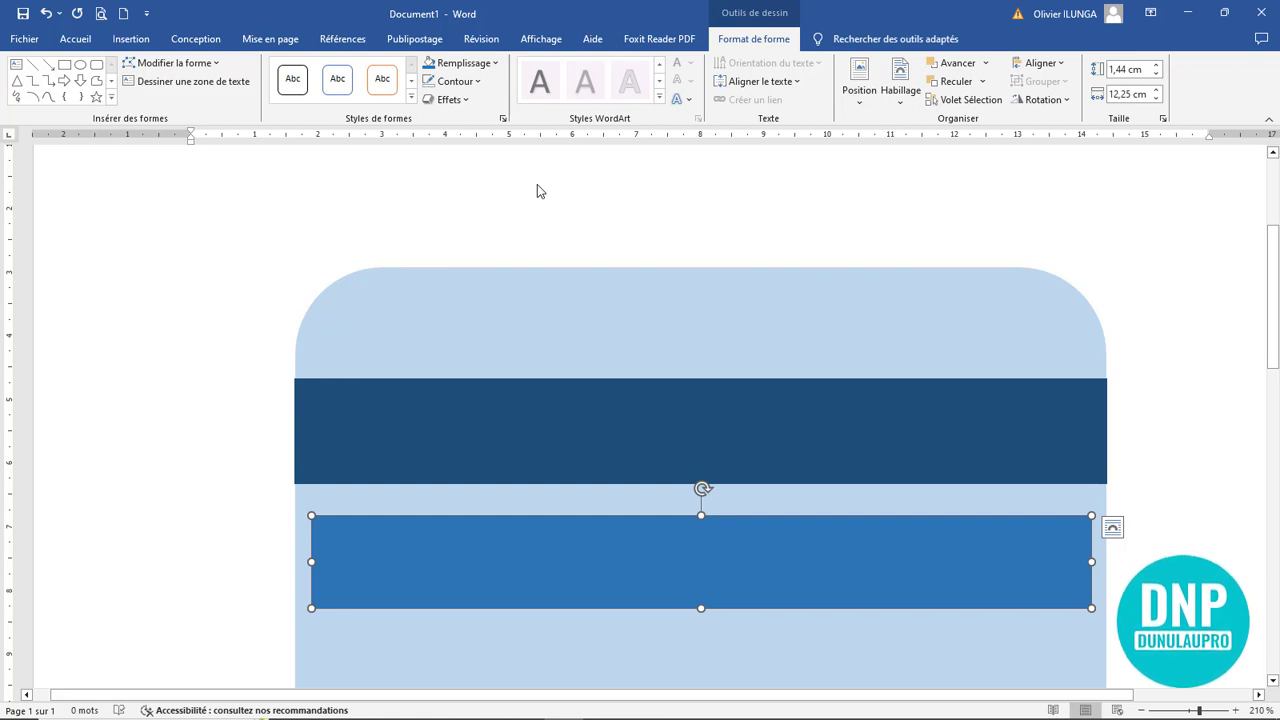
Step: Edit the lower band's points and delete its lower-left corner so the left end slants inward
left_click(187, 68)
left_click(190, 104)
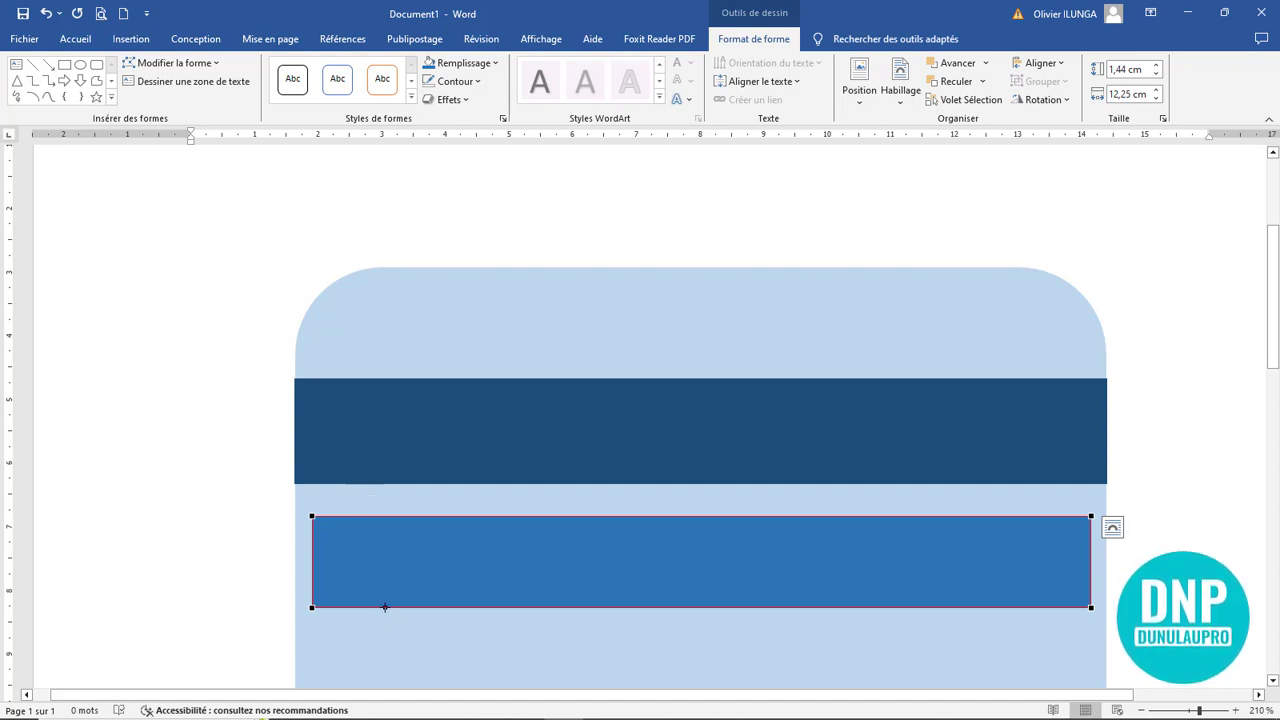
right_click(436, 607)
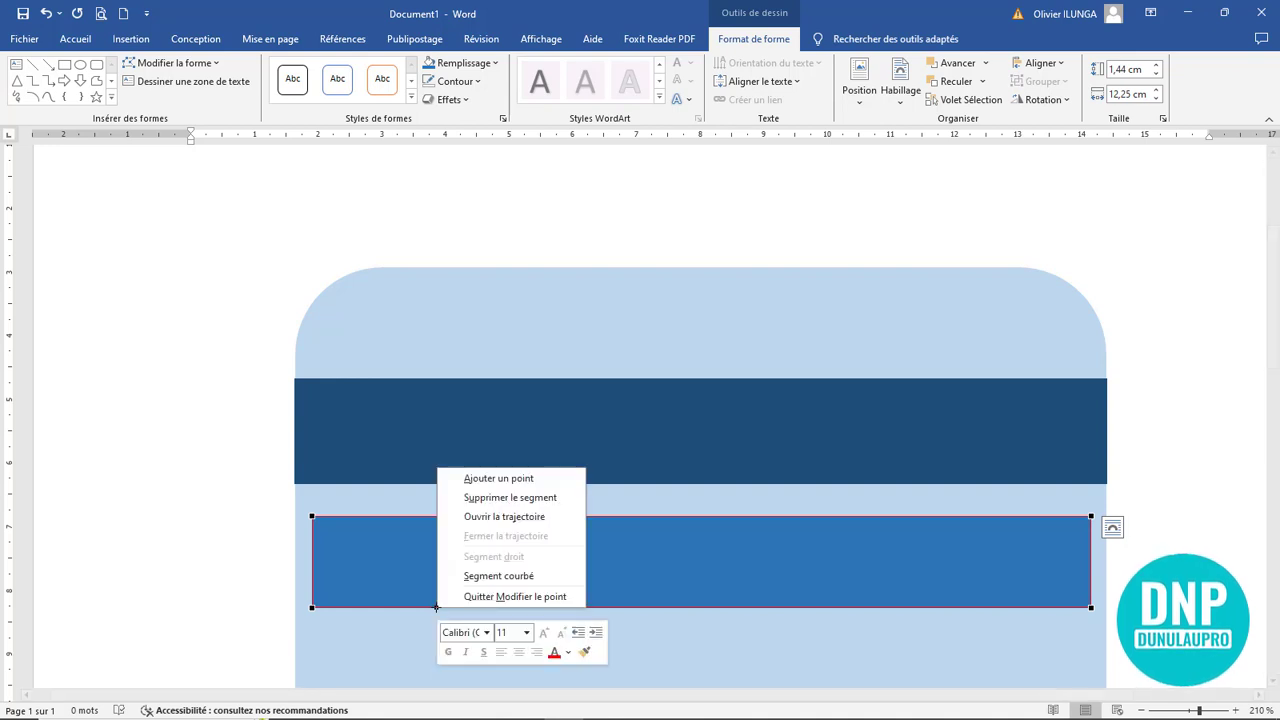
left_click(493, 498)
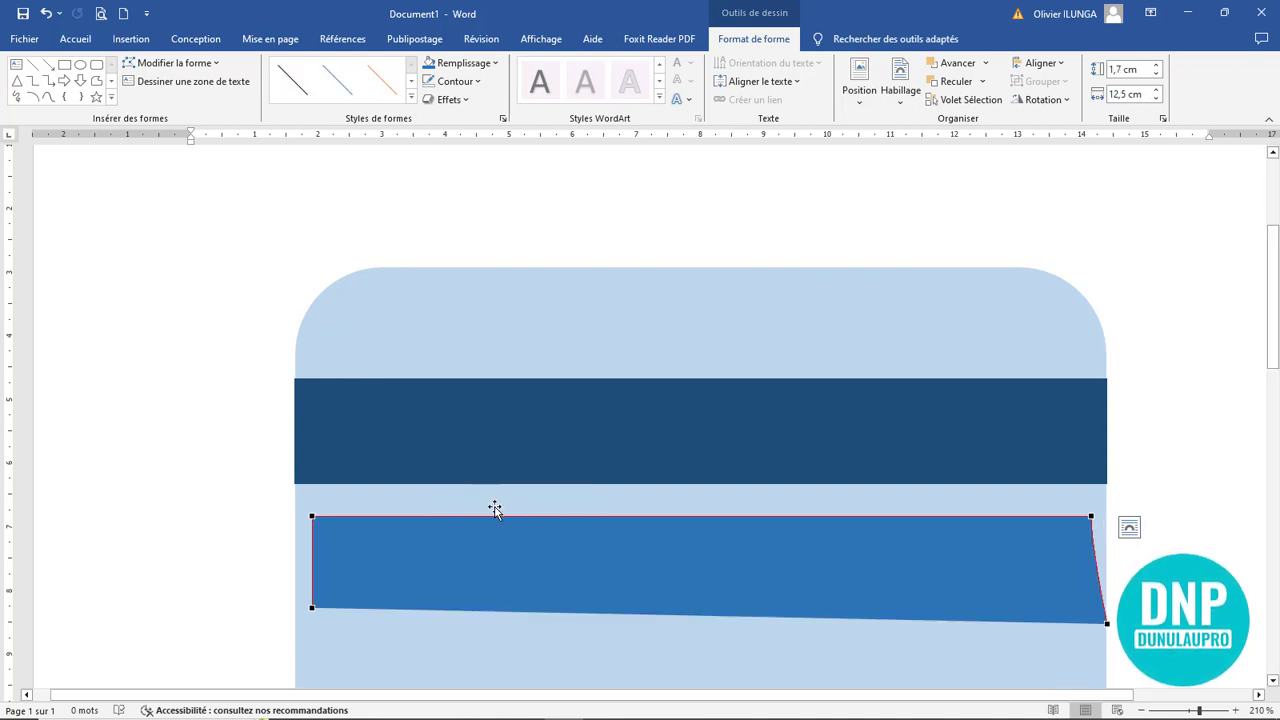
left_click(46, 13)
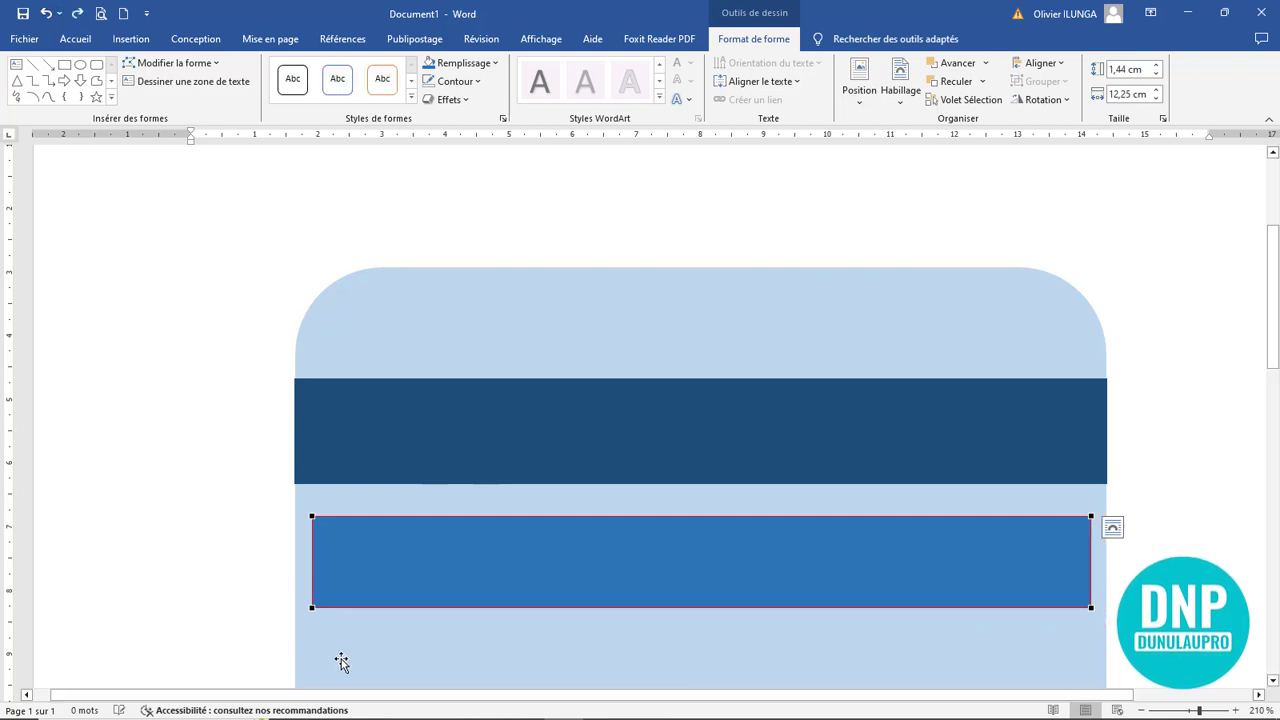
right_click(432, 607)
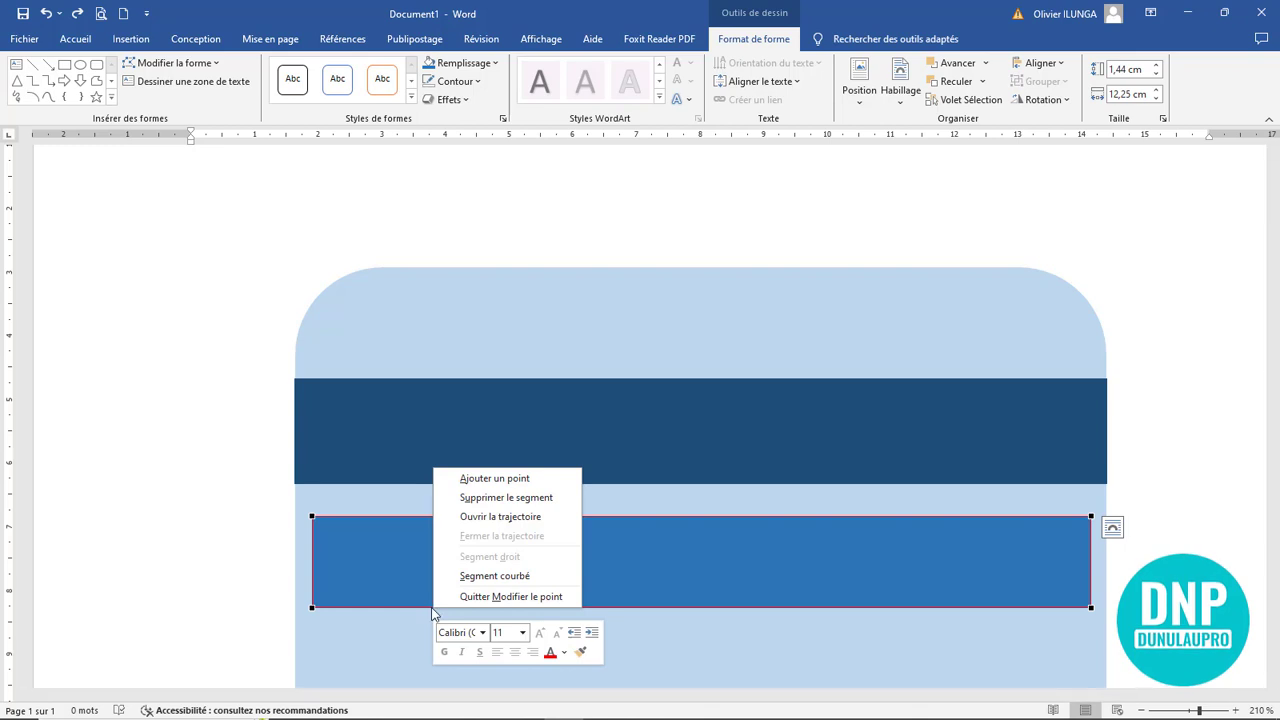
left_click(494, 480)
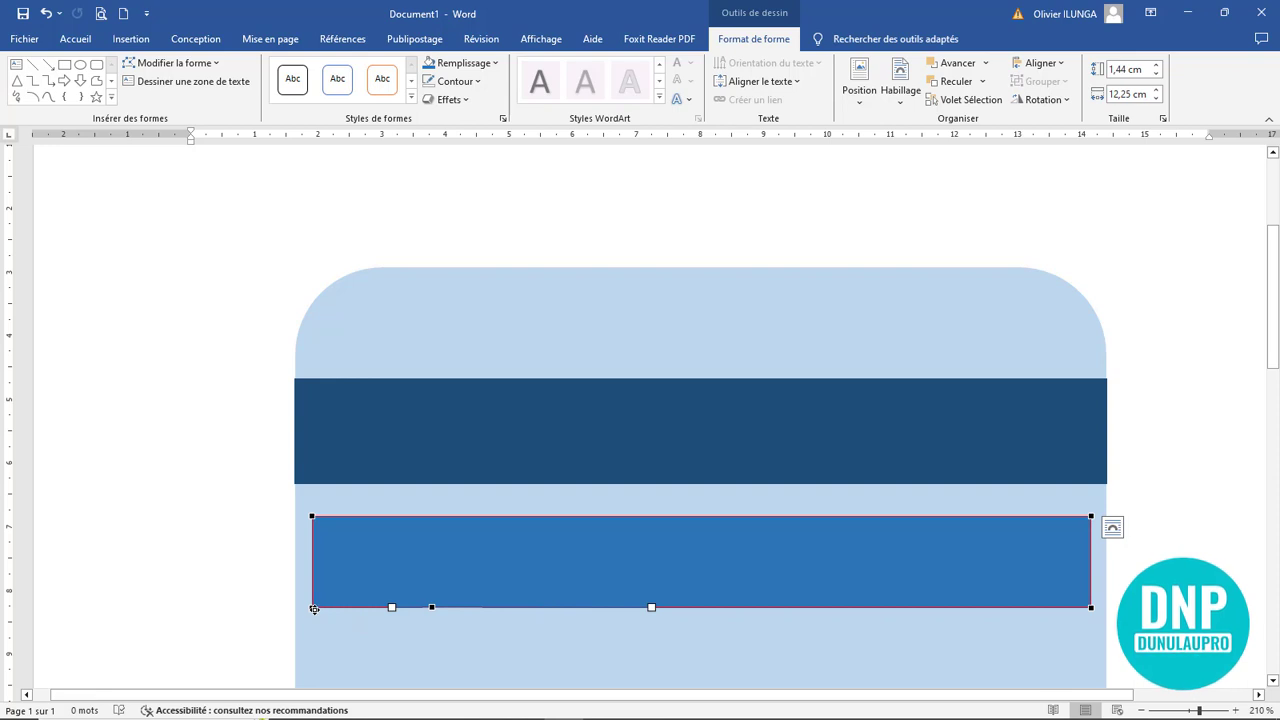
left_click(313, 607)
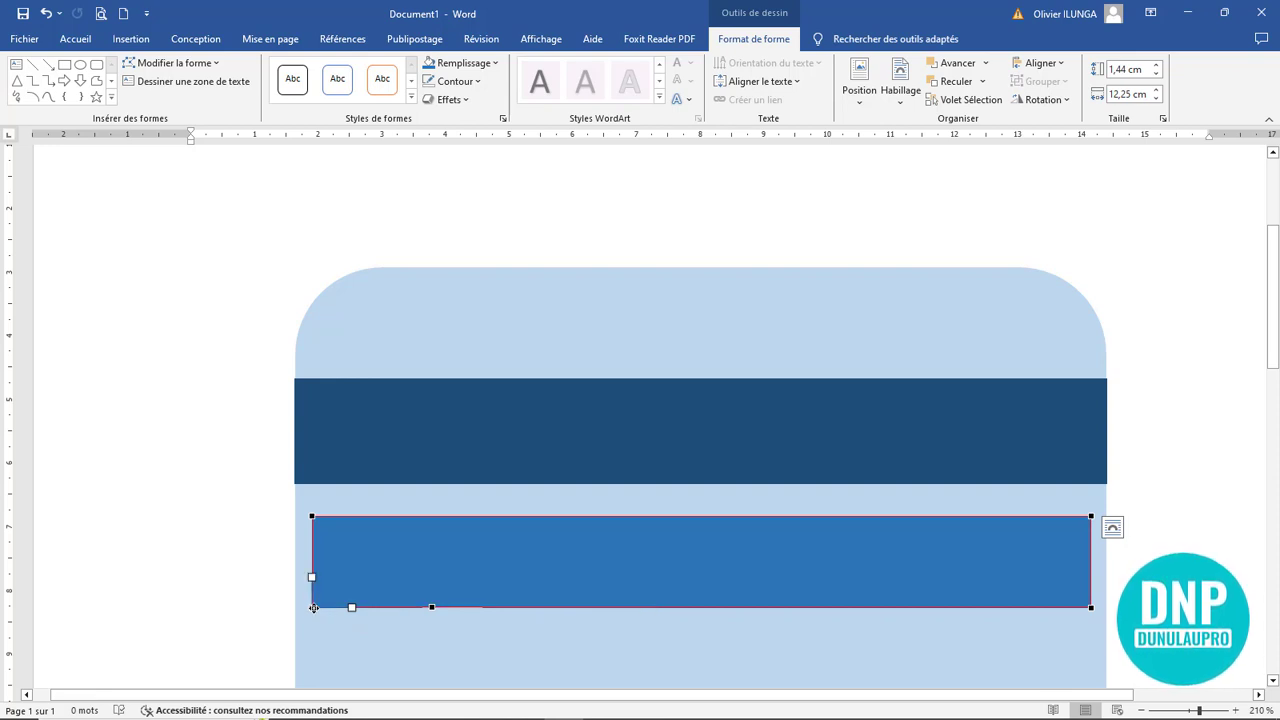
right_click(313, 607)
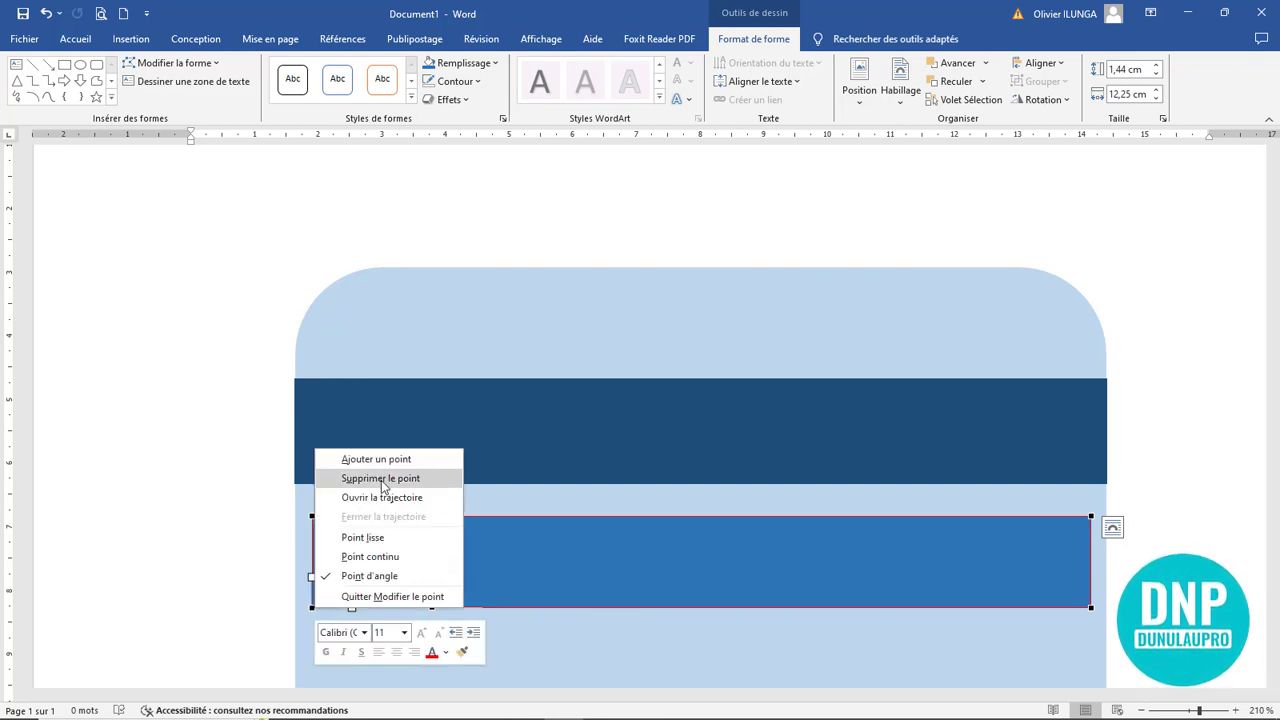
left_click(381, 478)
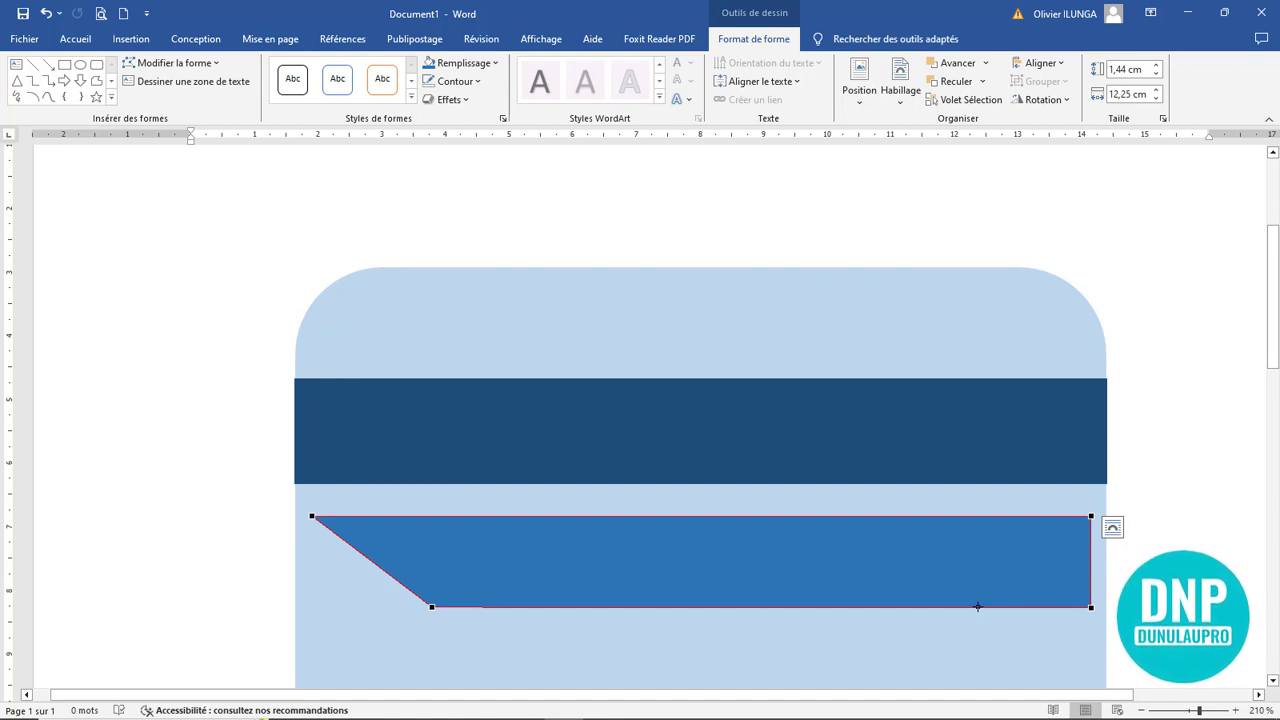
Step: Delete the bottom-right corner to slant the right end, then move the trapezoid up
right_click(978, 606)
left_click(1040, 487)
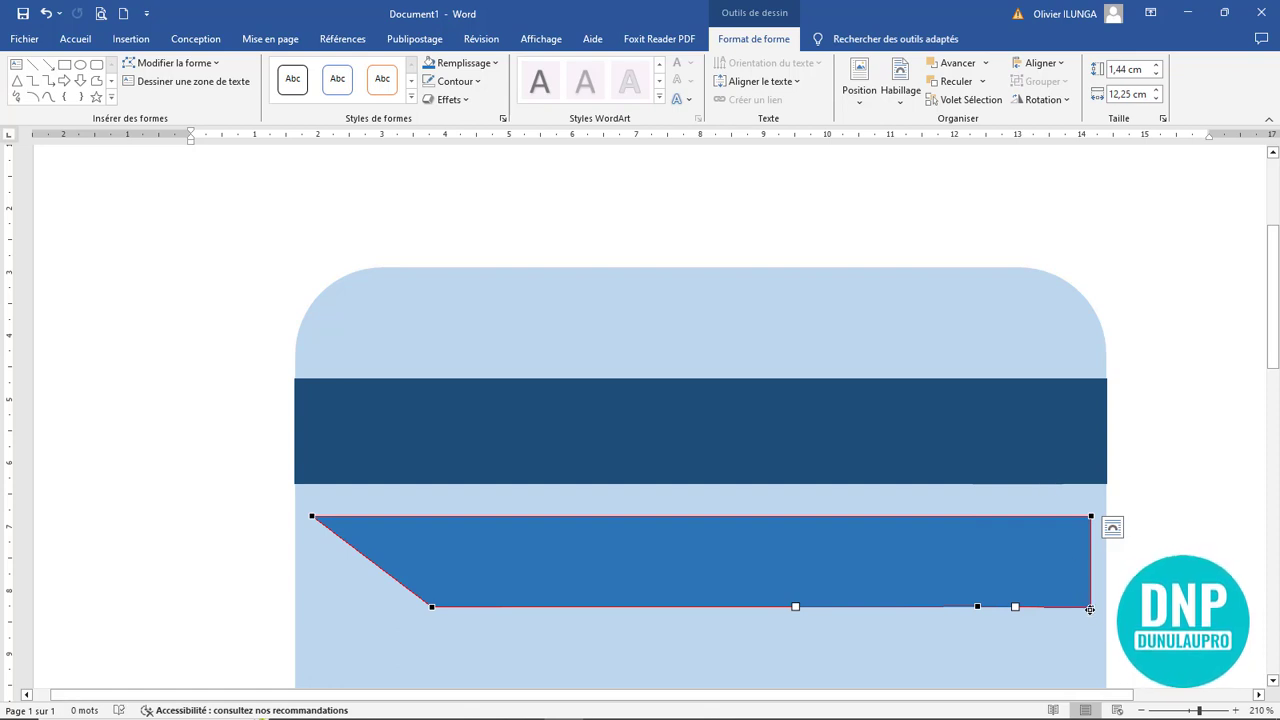
right_click(1052, 603)
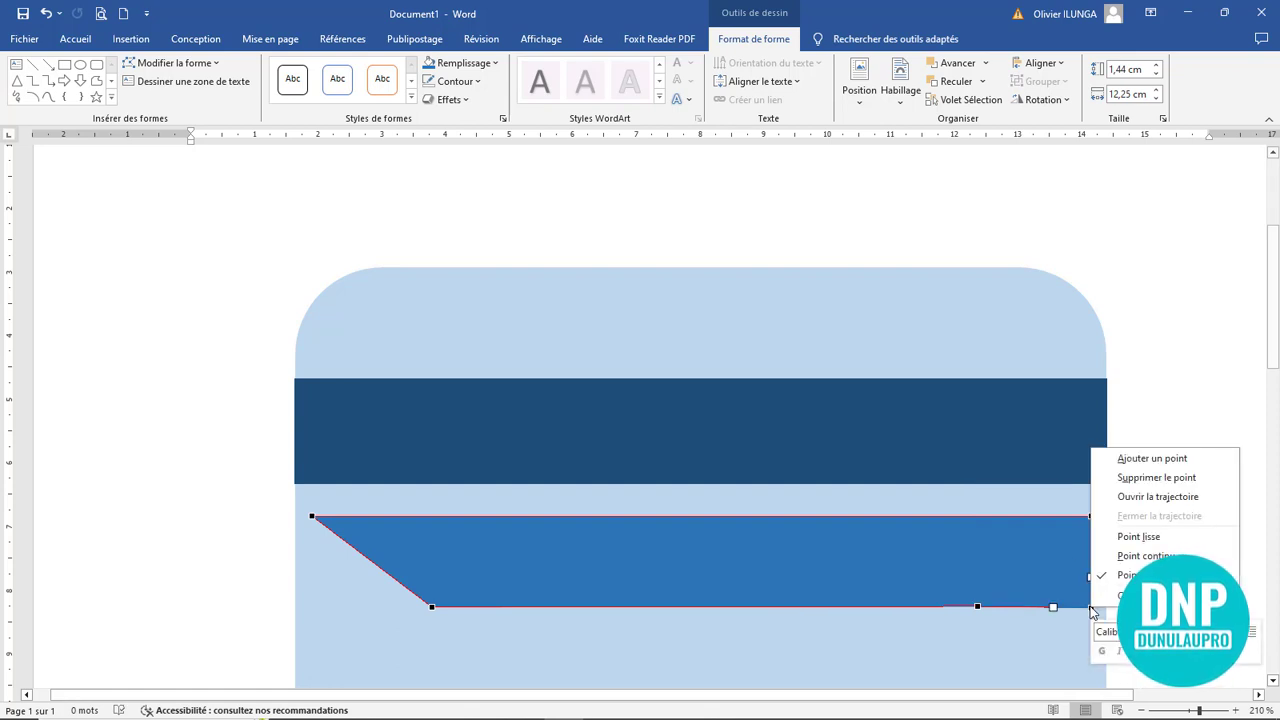
left_click(1145, 480)
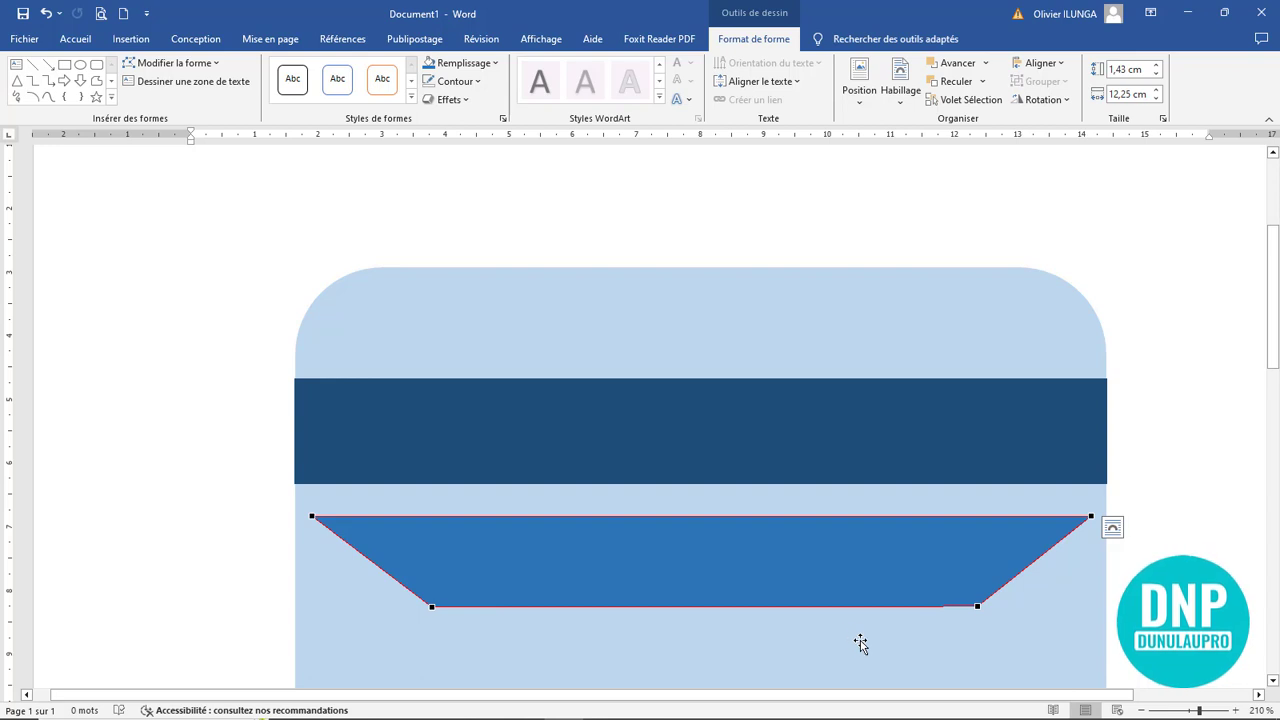
left_click_drag(708, 586, 712, 453)
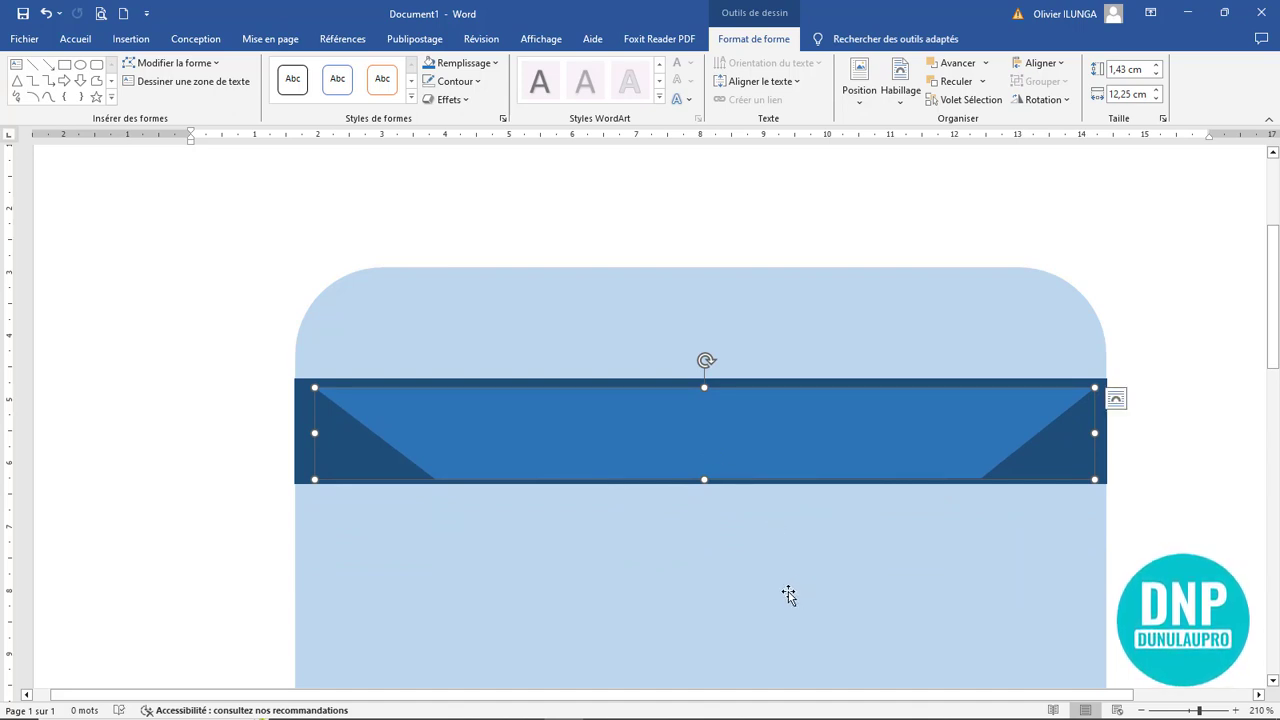
Step: Reselect the medium blue trapezoid layered over the navy header stripe
left_click(726, 562)
left_click(544, 428)
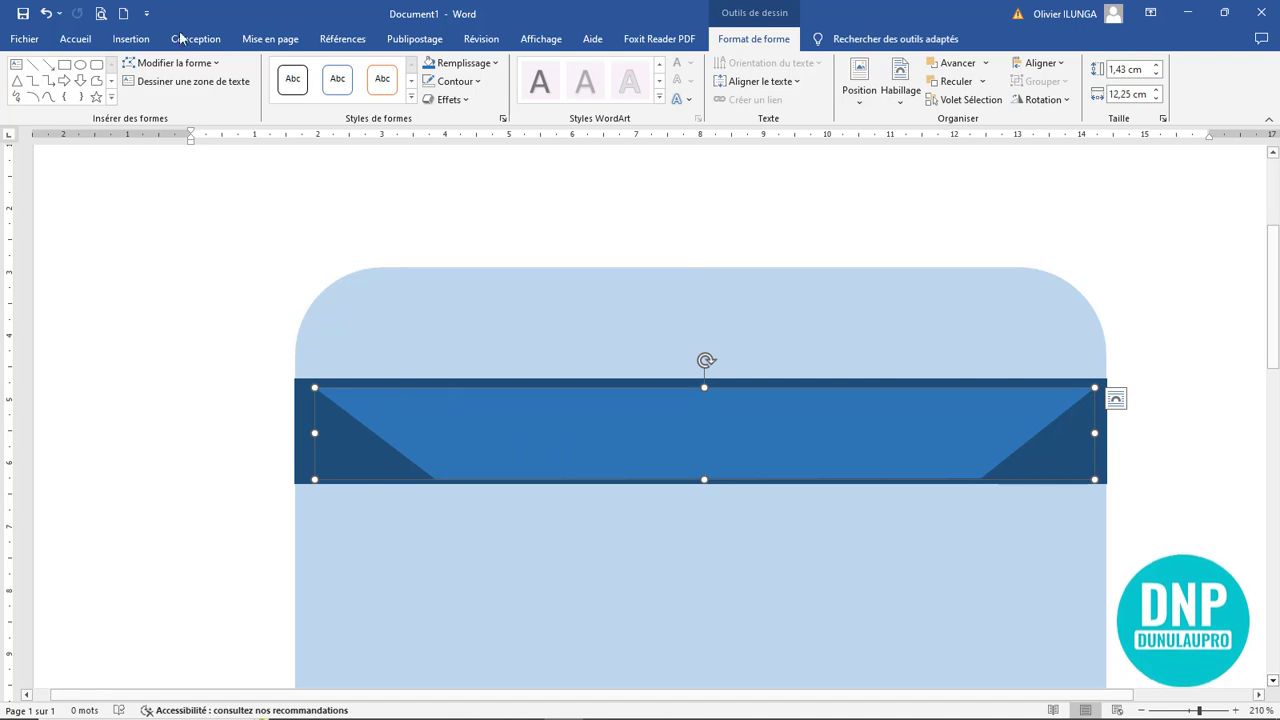
left_click(163, 64)
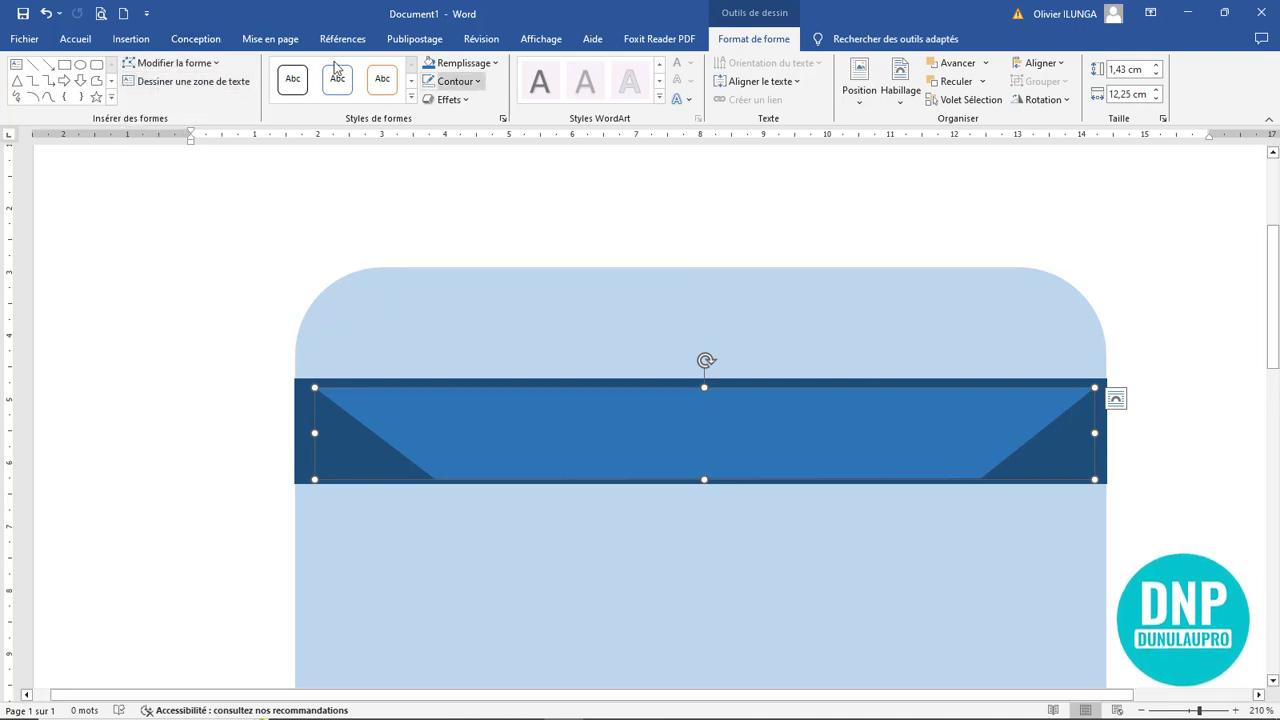
left_click(131, 39)
Step: Draw a 0,91 × 2,21 cm isosceles triangle below the header, rotate it 180°, and fill it pale blue
left_click(225, 82)
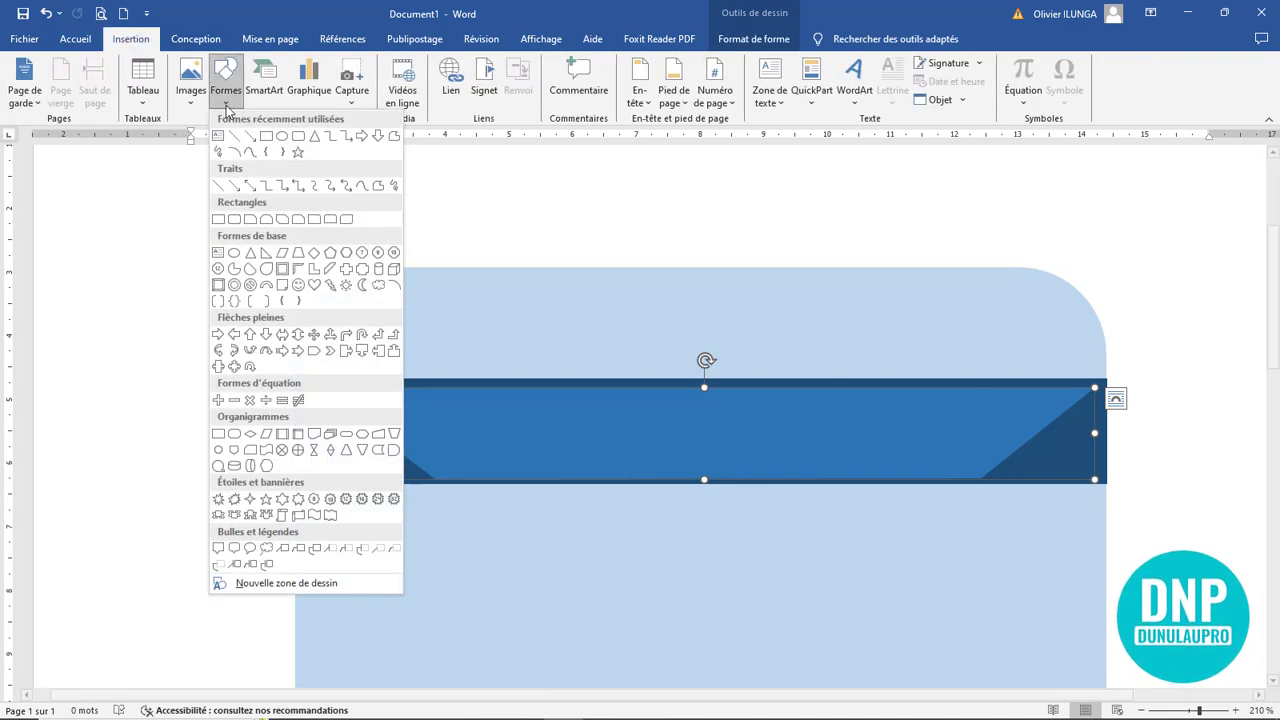
left_click(266, 138)
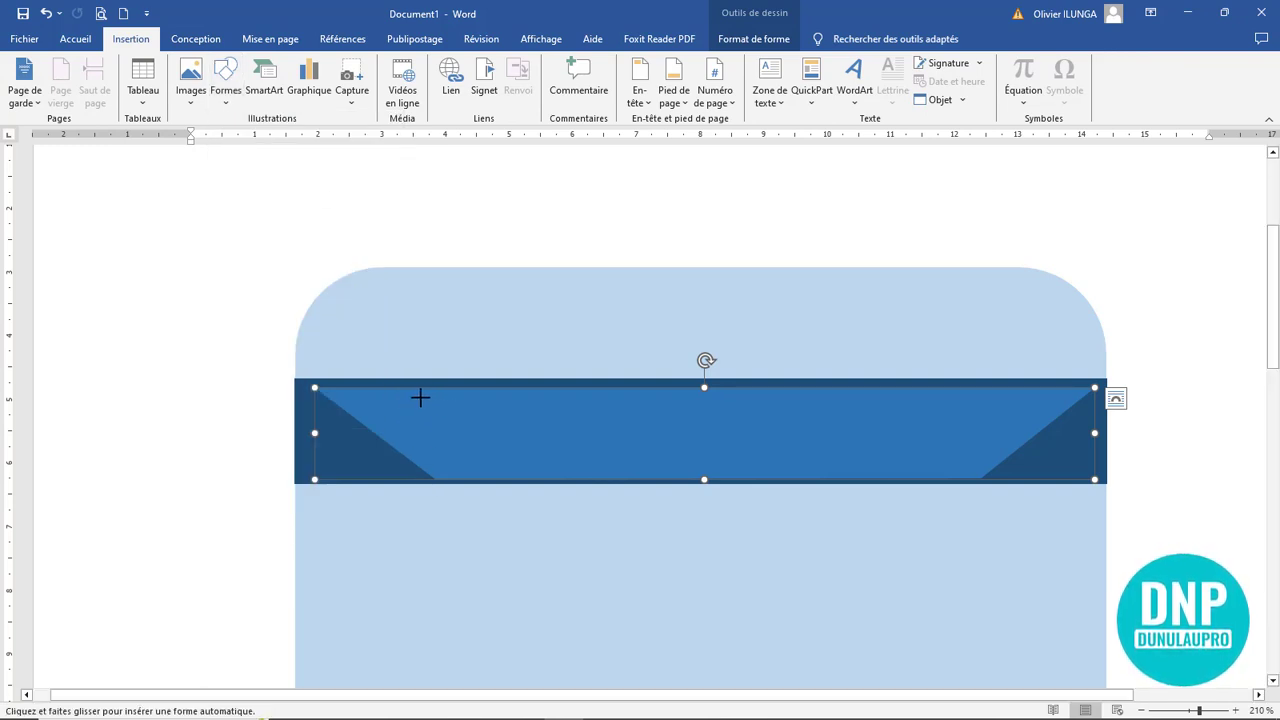
left_click(228, 104)
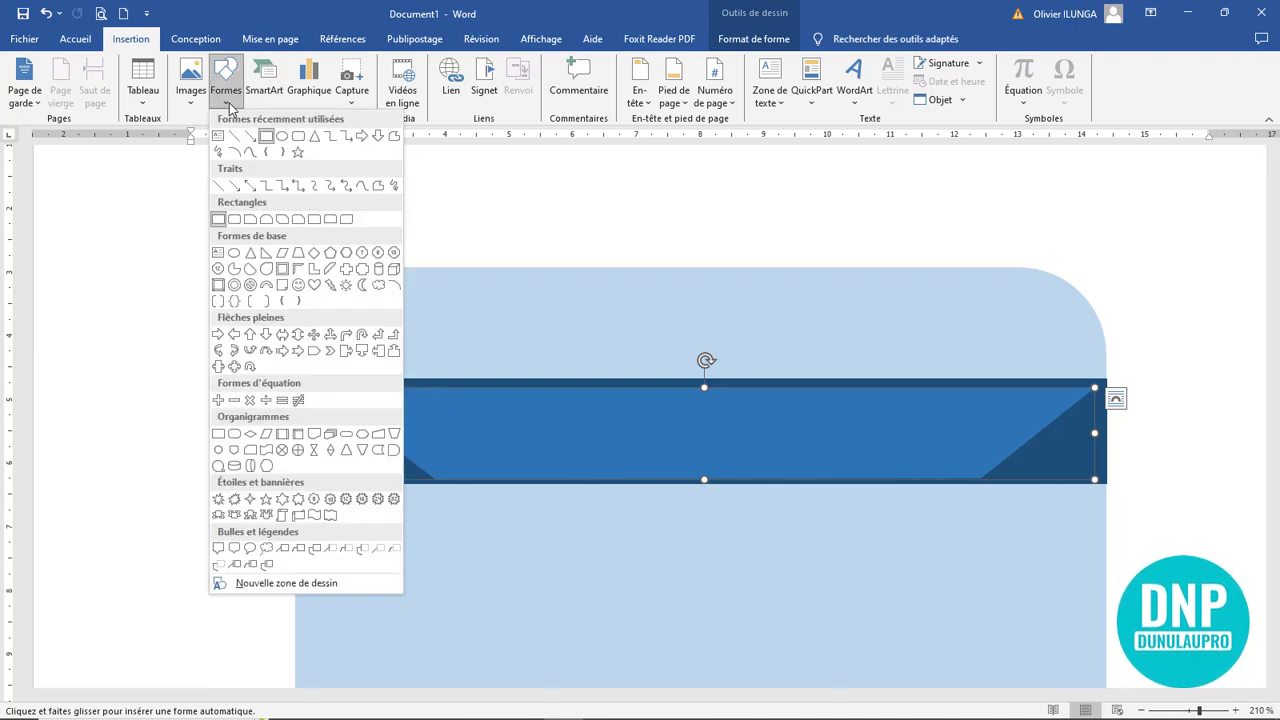
left_click(315, 141)
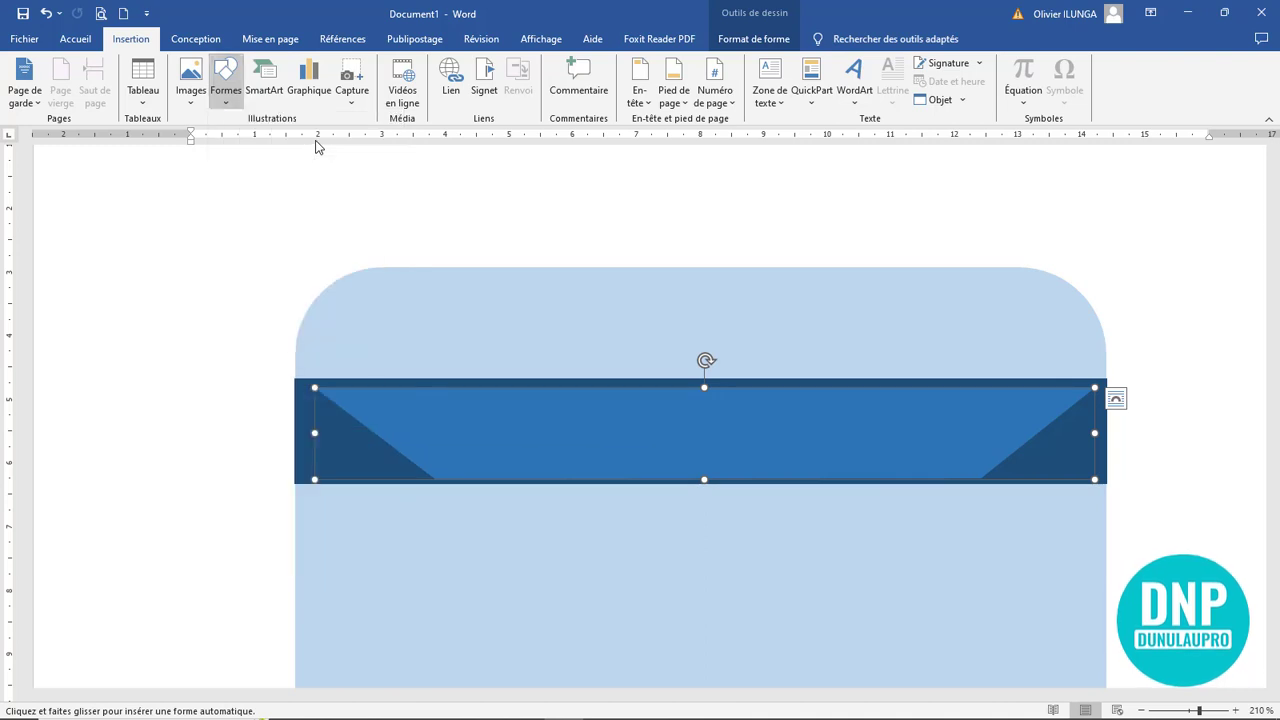
mouse_move(426, 541)
left_mouse_down()
mouse_move(458, 605)
mouse_move(567, 605)
left_mouse_up()
left_click_drag(497, 521, 495, 637)
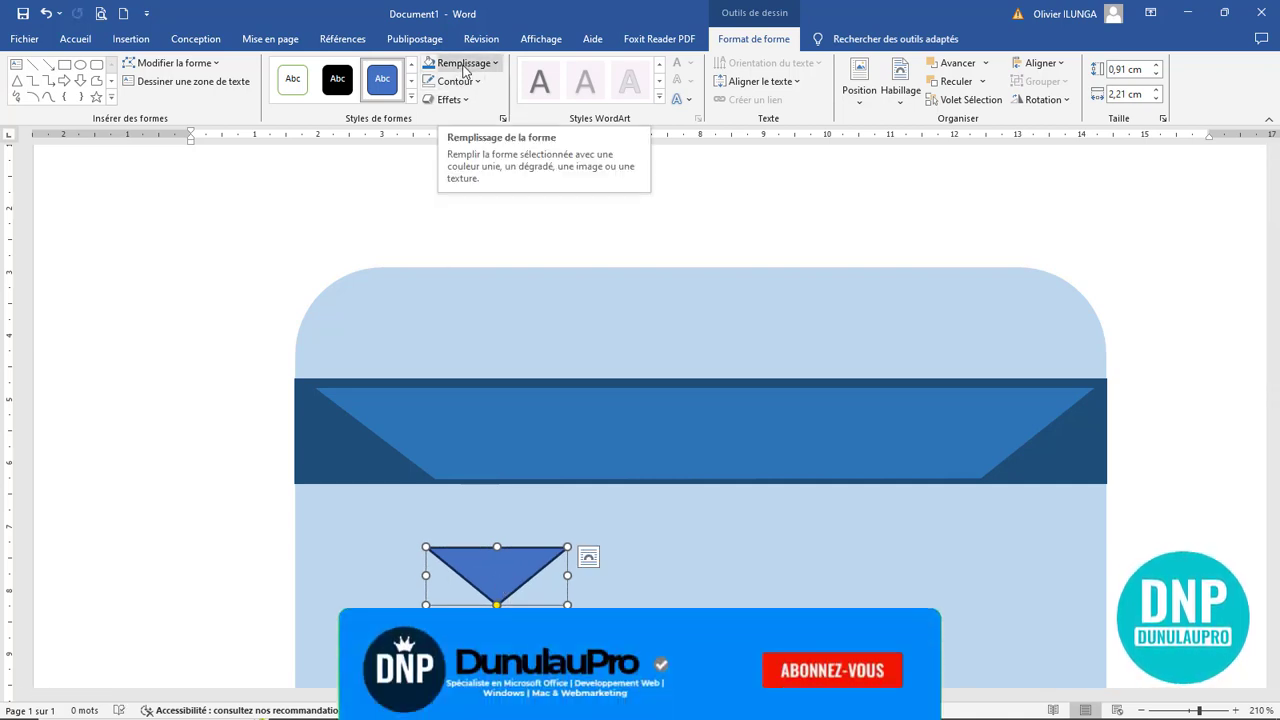
left_click(463, 68)
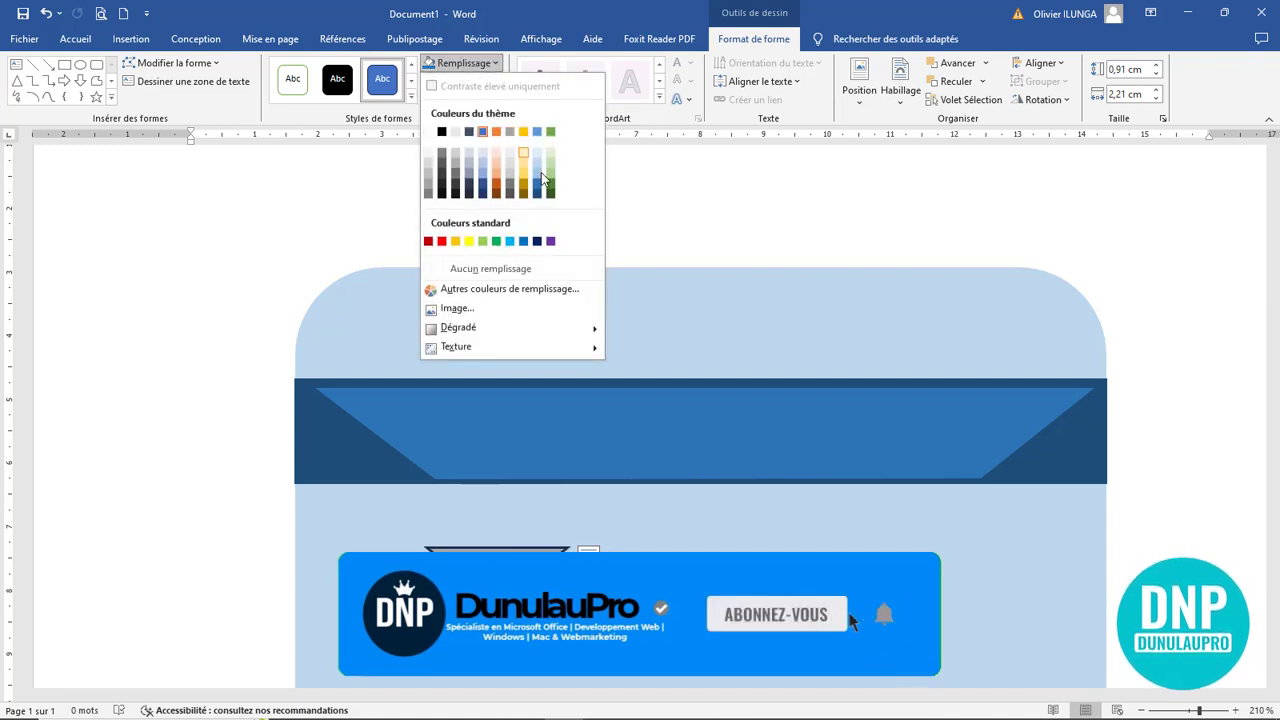
left_click(538, 183)
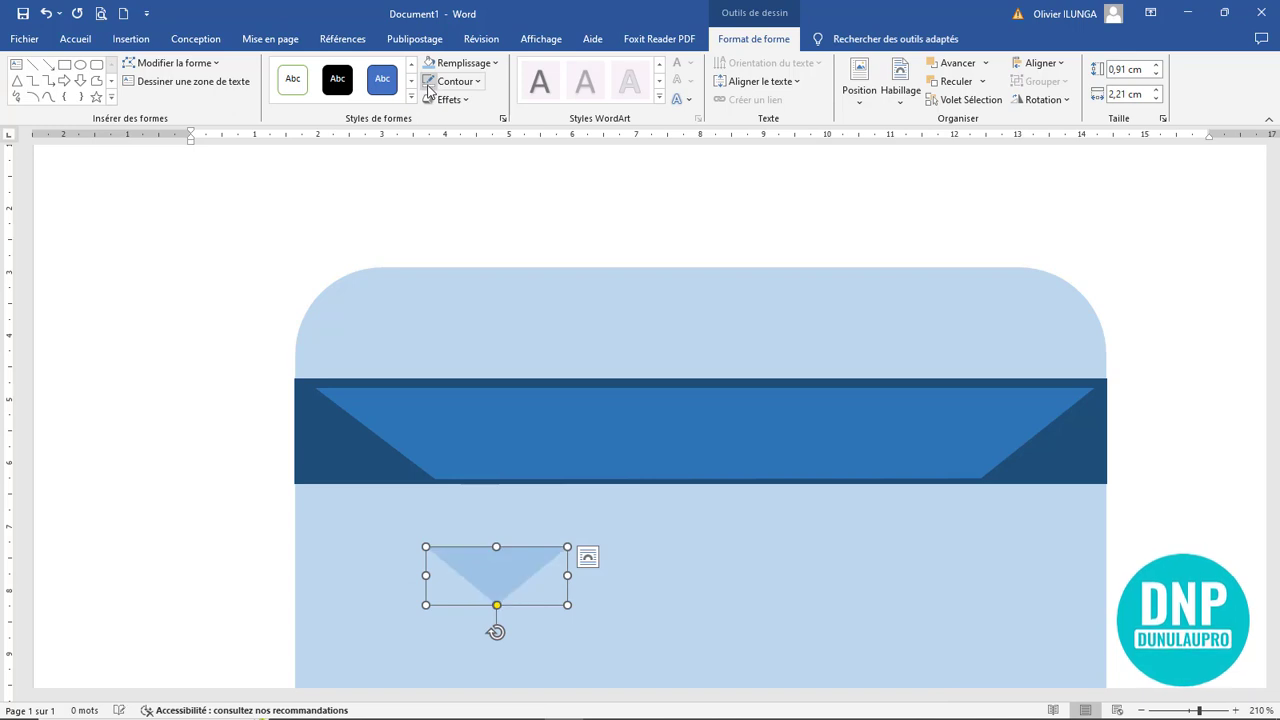
Step: Move the pale blue triangle to the header's left end, flush with the trapezoid's top edge
left_click_drag(500, 574, 404, 418)
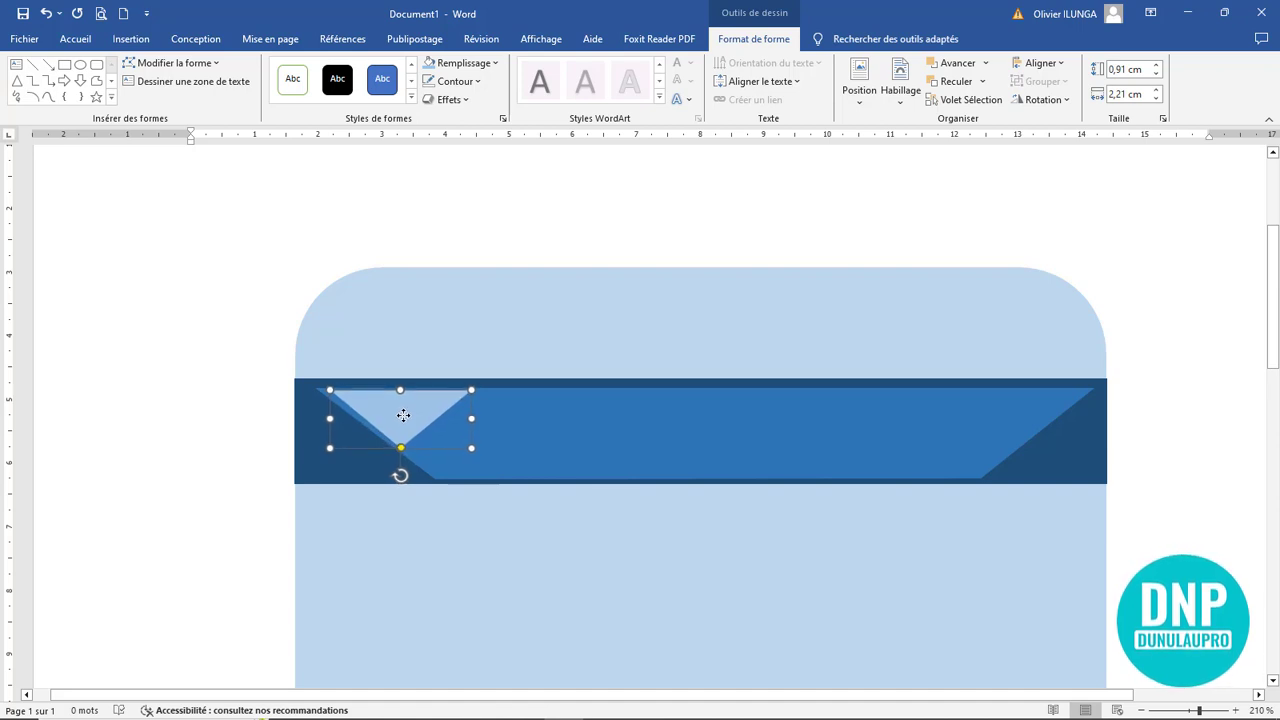
mouse_move(404, 418)
left_mouse_down()
mouse_move(390, 414)
mouse_move(402, 454)
left_mouse_up()
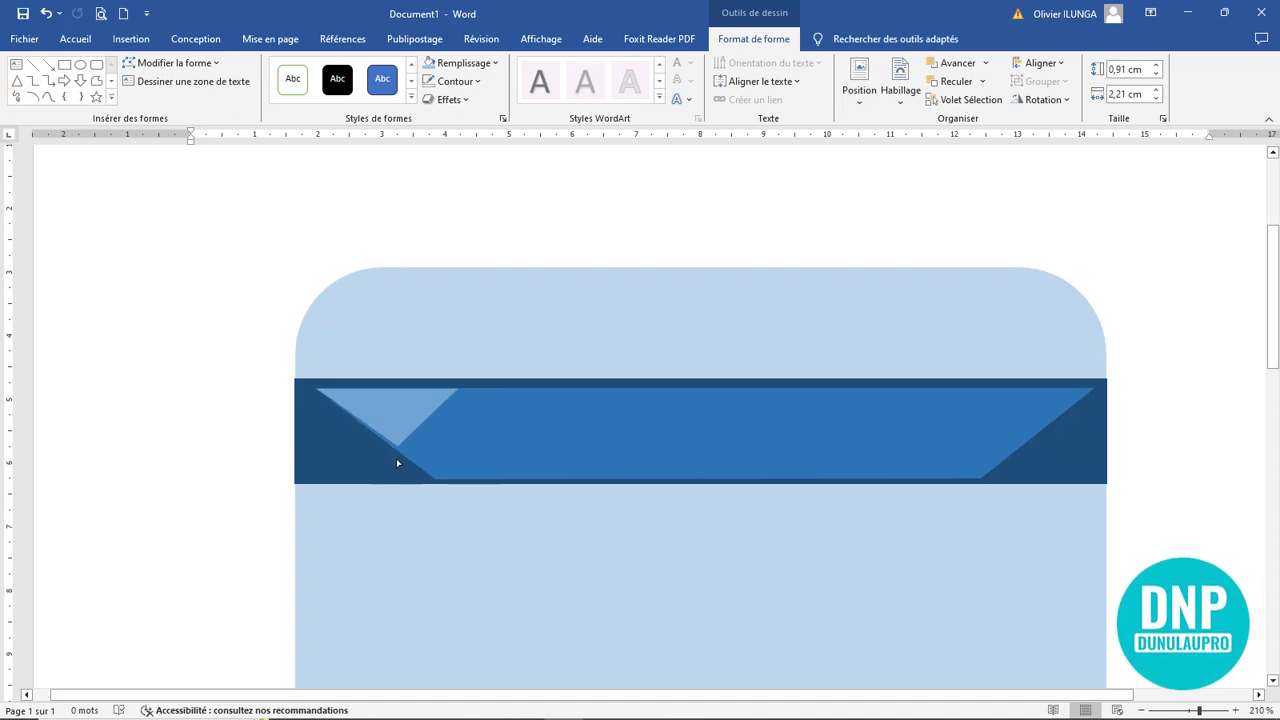
left_click(393, 466)
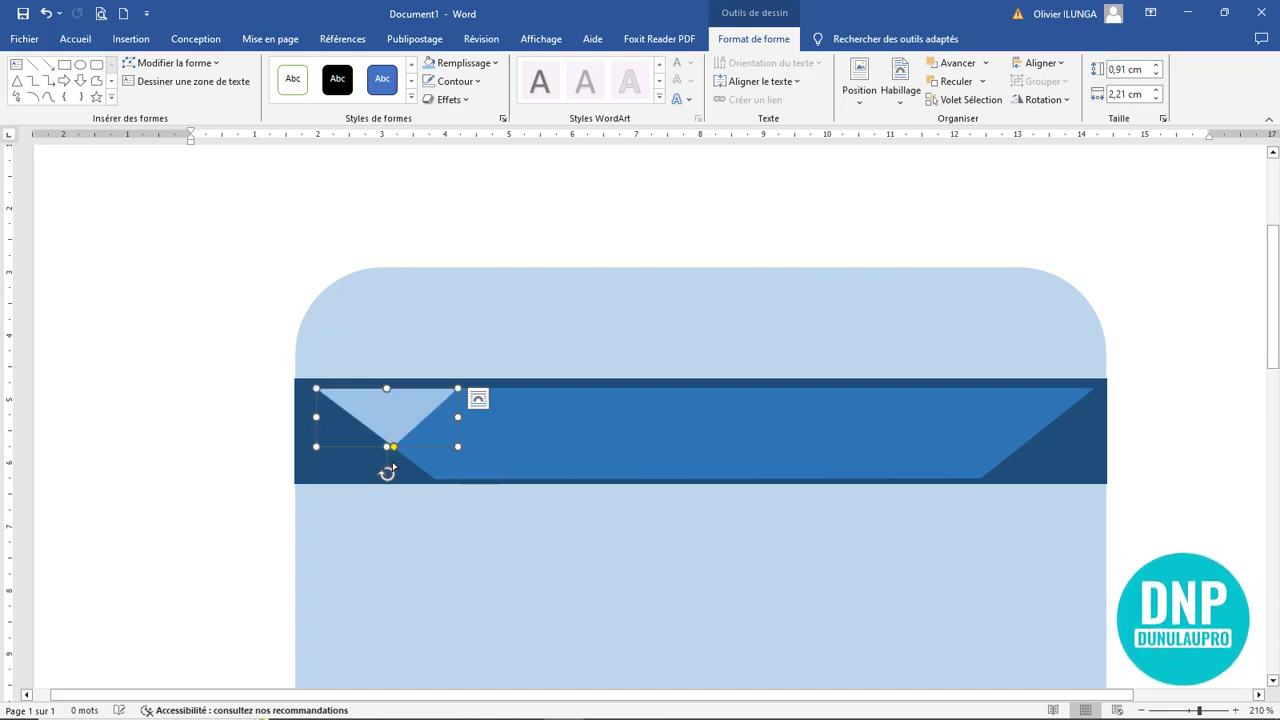
scroll(573, 483, "up", 2)
scroll(573, 483, "up", 5)
Step: Widen the light-blue triangle to 2.41 cm and stretch its bottom point
scroll(573, 483, "up", 4)
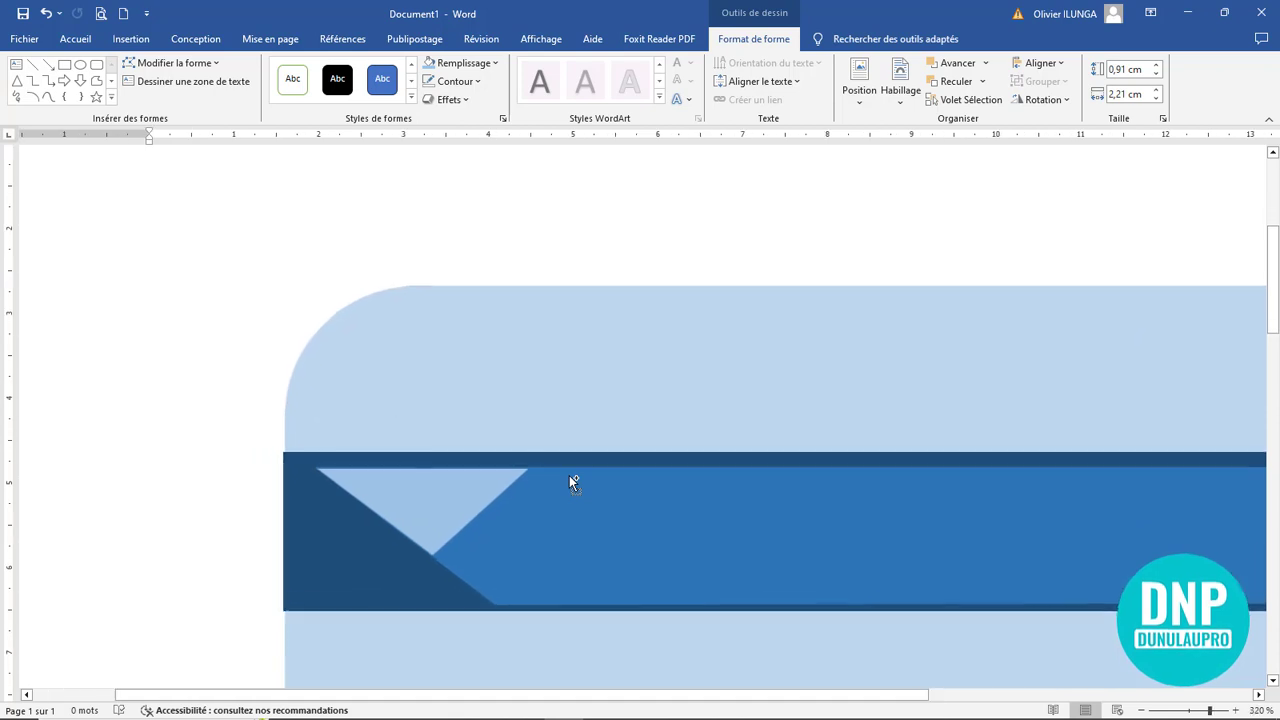
left_click(440, 503)
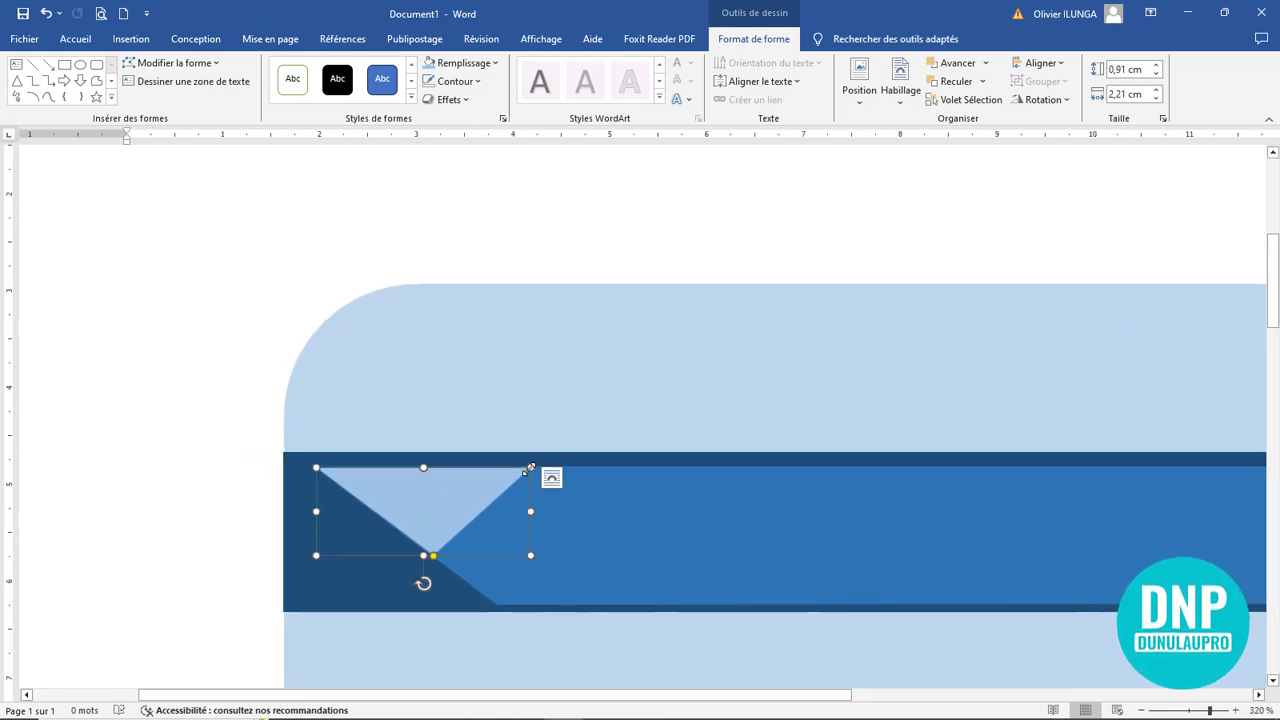
left_click_drag(530, 468, 550, 467)
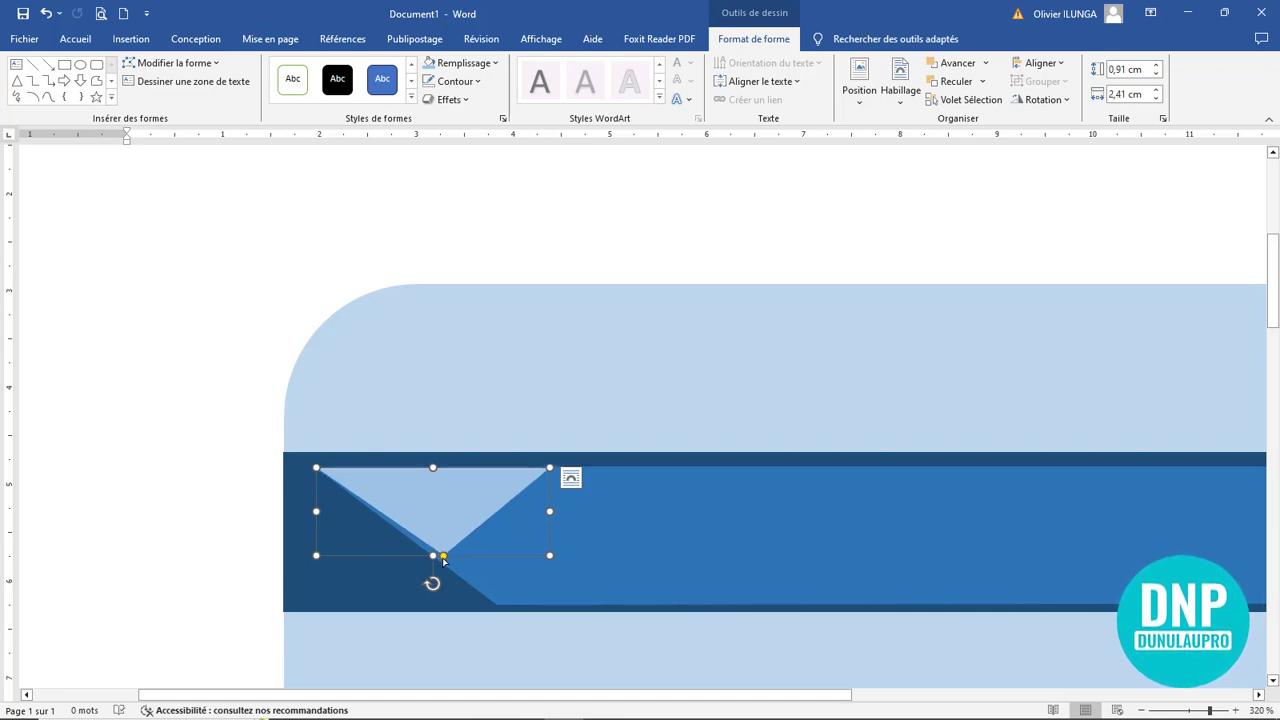
left_click_drag(440, 556, 434, 567)
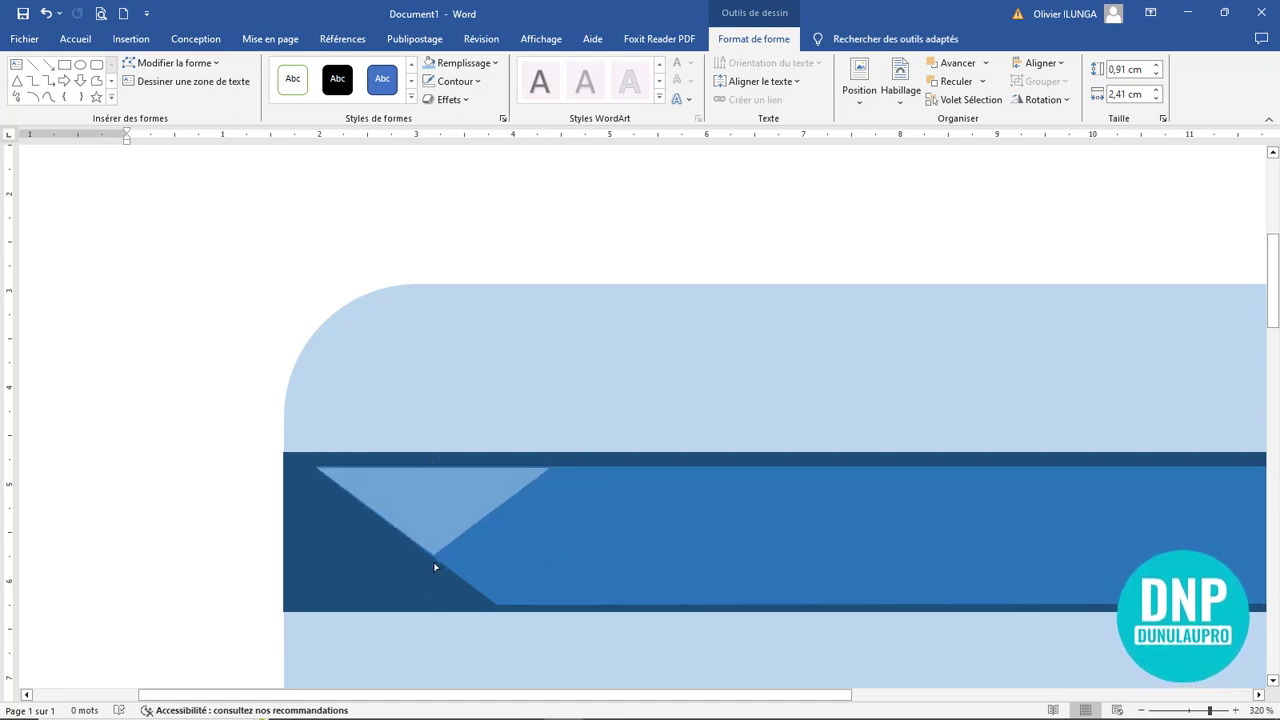
left_click_drag(434, 567, 434, 556)
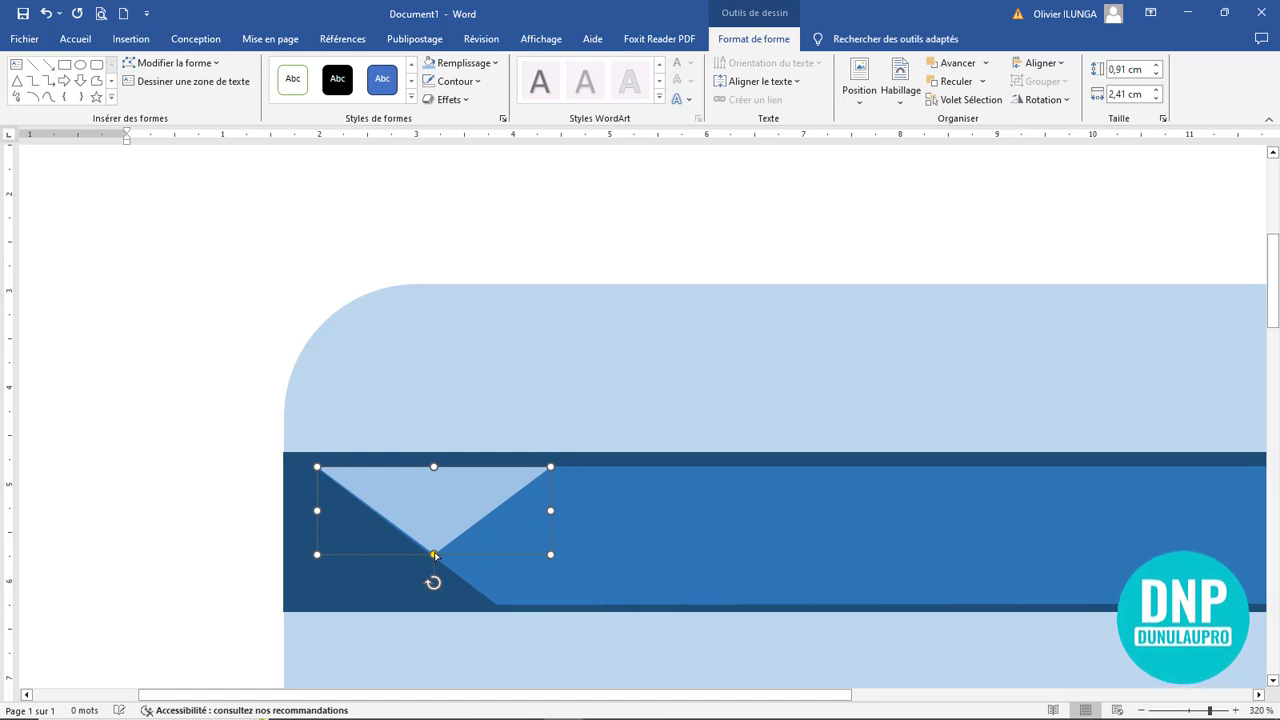
left_click_drag(434, 556, 433, 556)
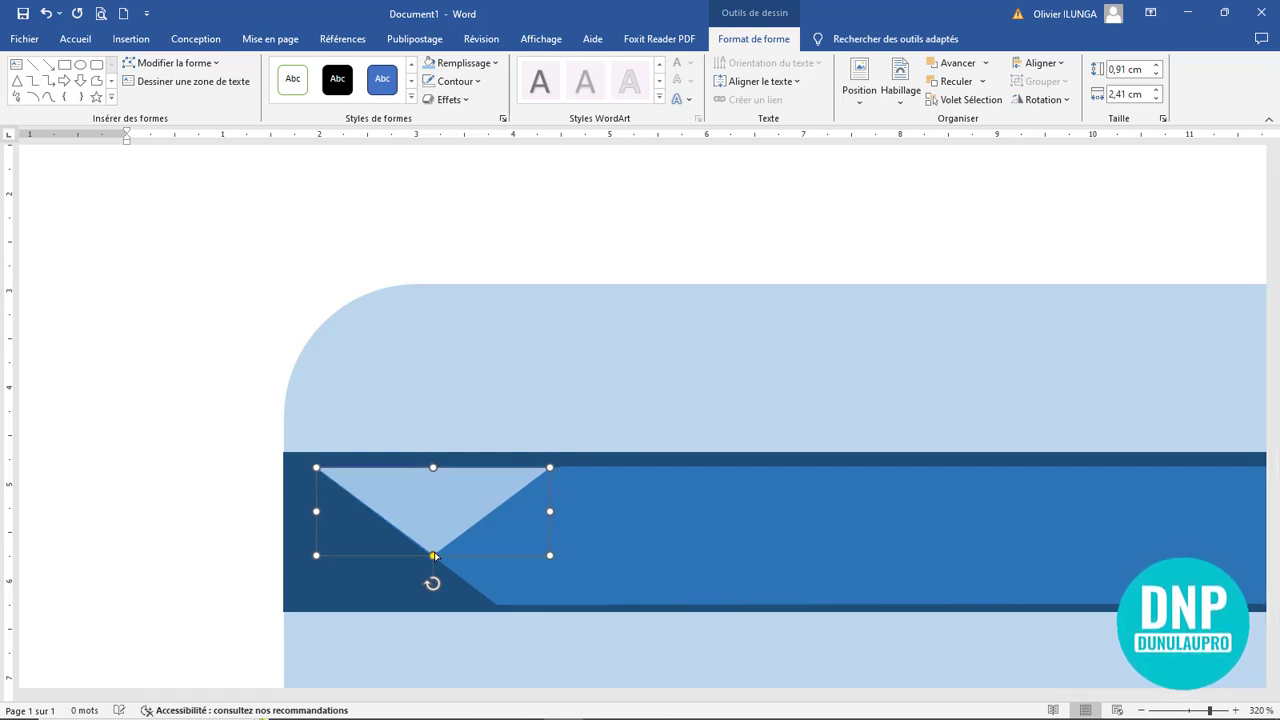
Step: Nudge the triangle until its tip meets the band's diagonal corner edge
left_click(513, 640)
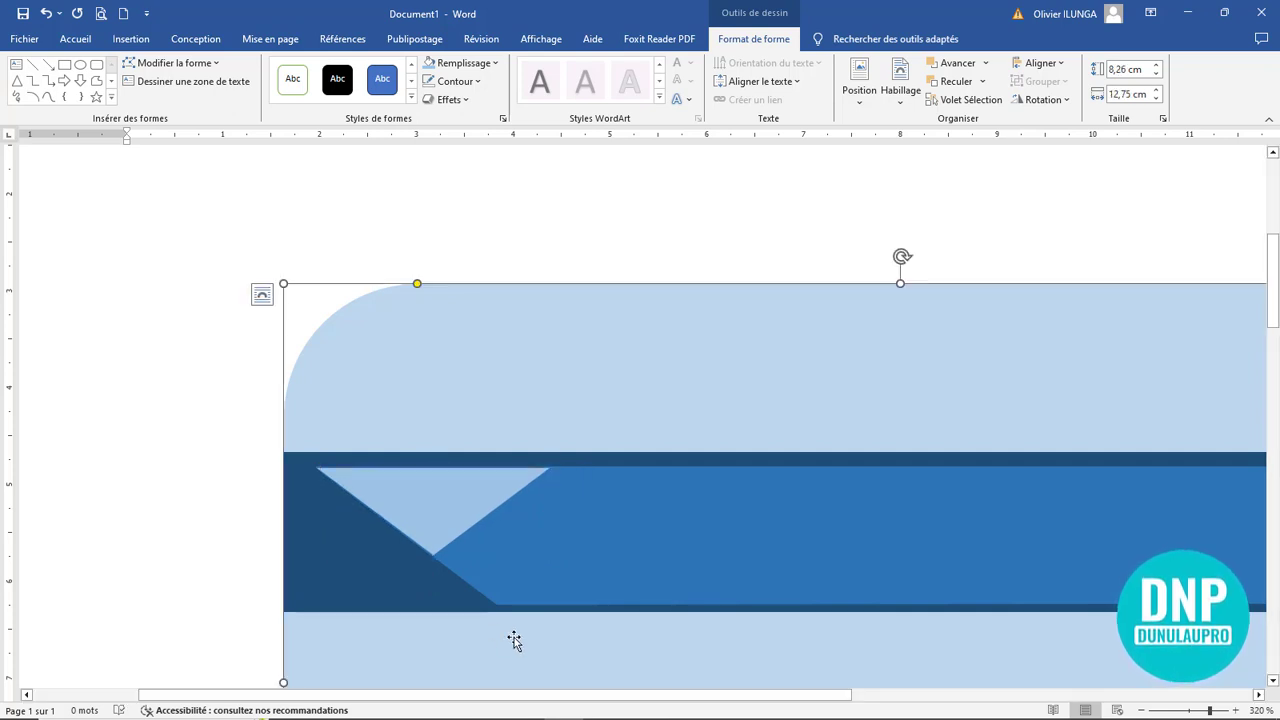
left_click(454, 514)
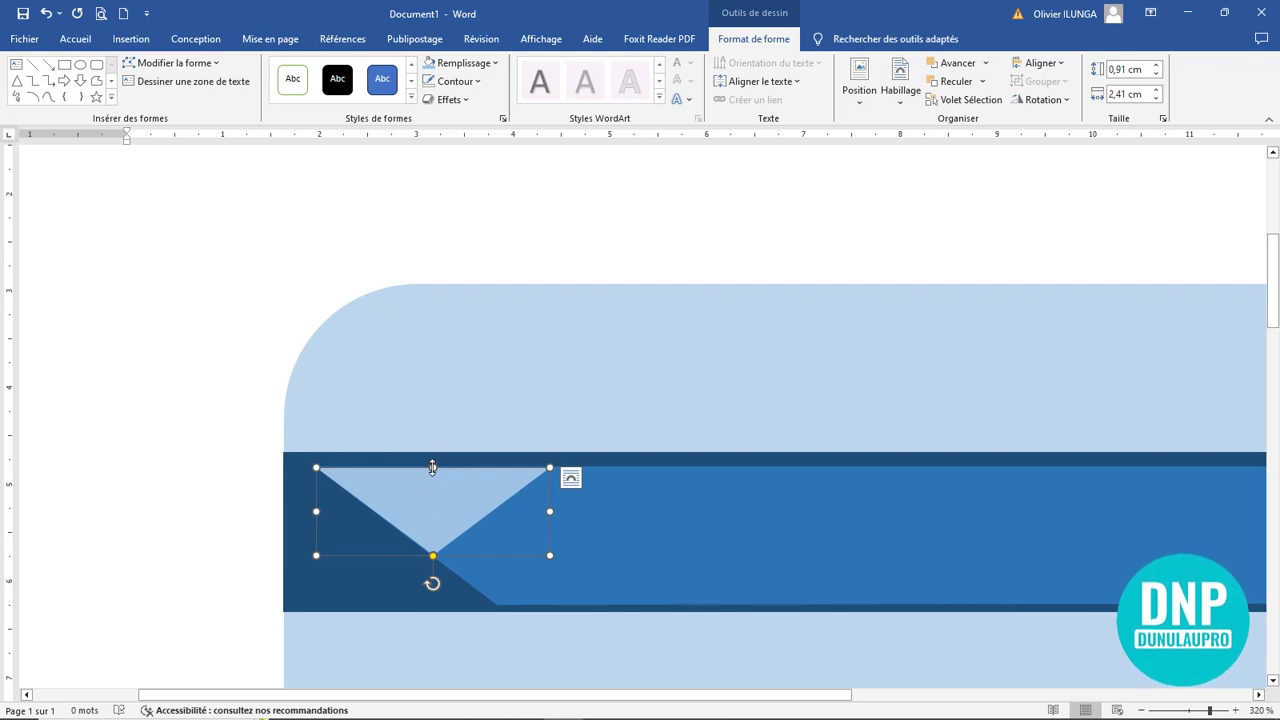
left_click_drag(432, 467, 431, 467)
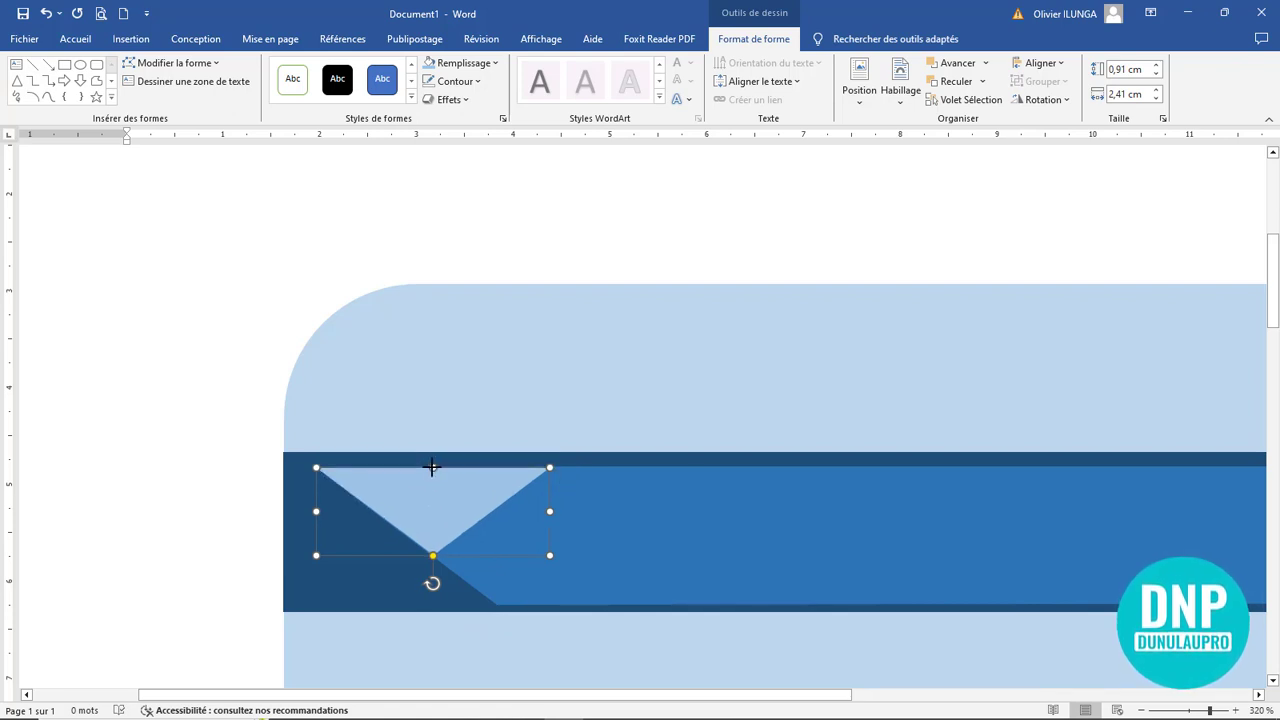
left_click(421, 600)
left_click(433, 511)
key("Up")
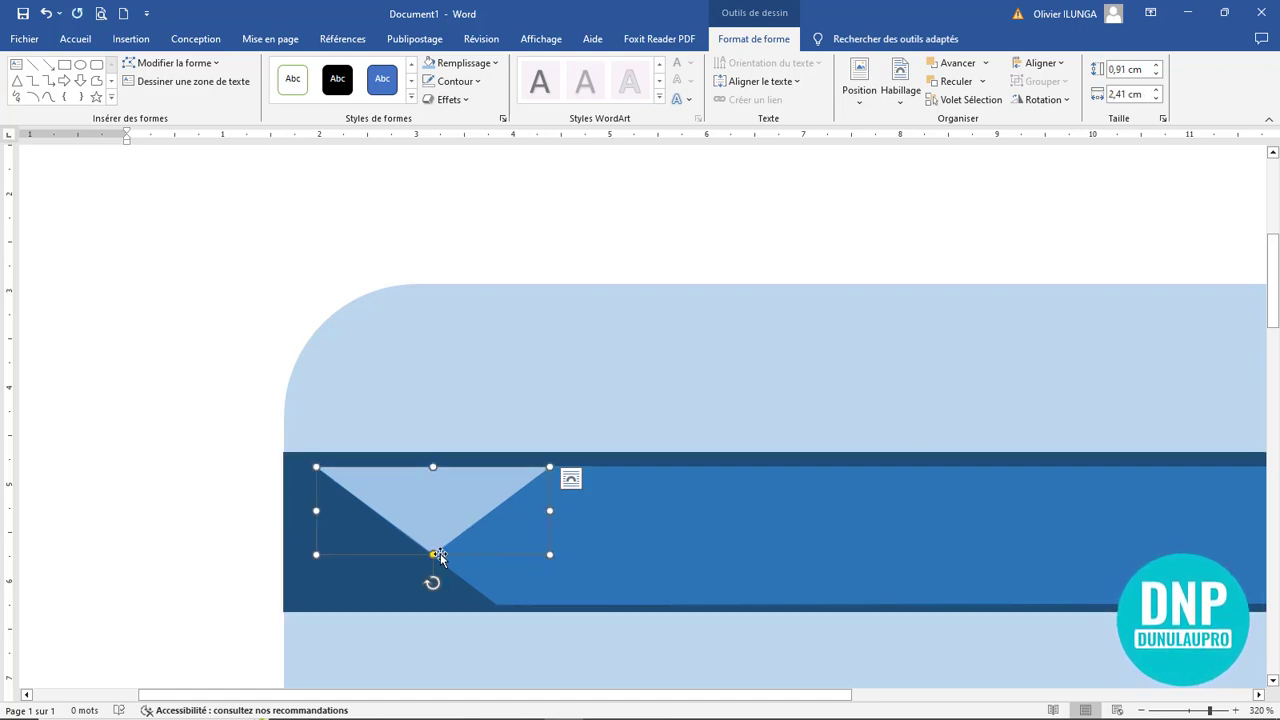
key("Escape")
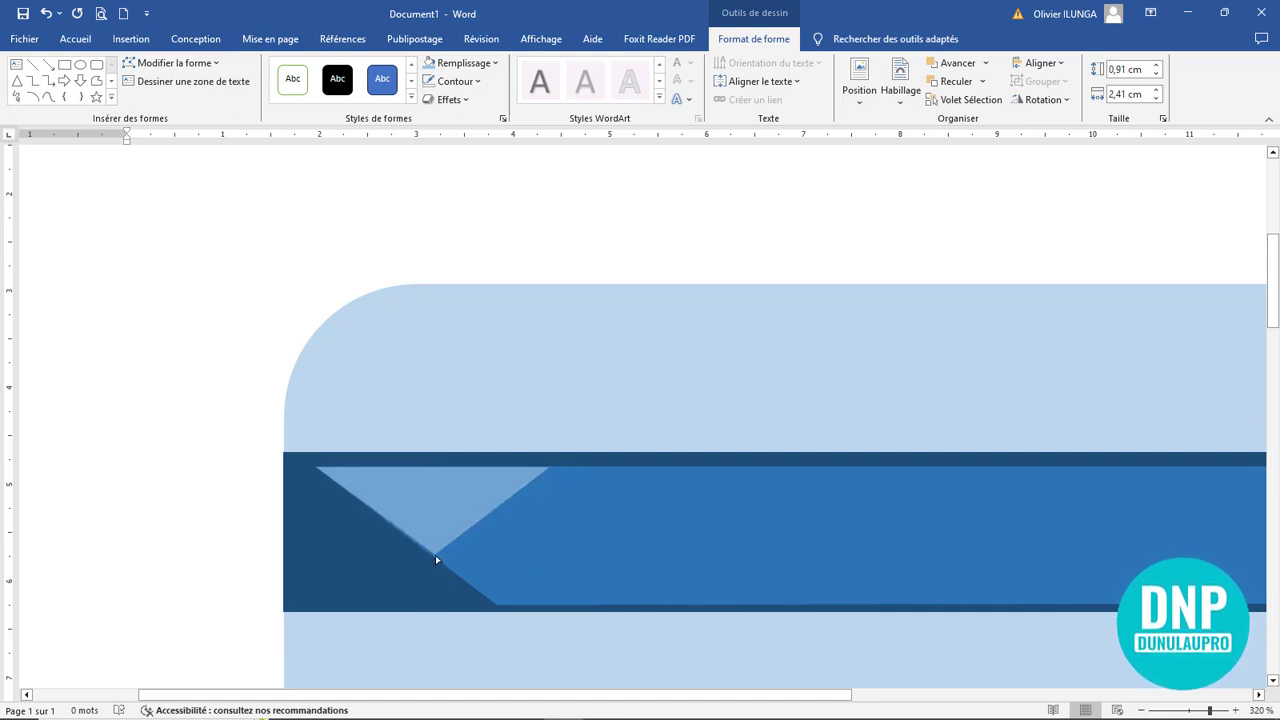
left_click(434, 560)
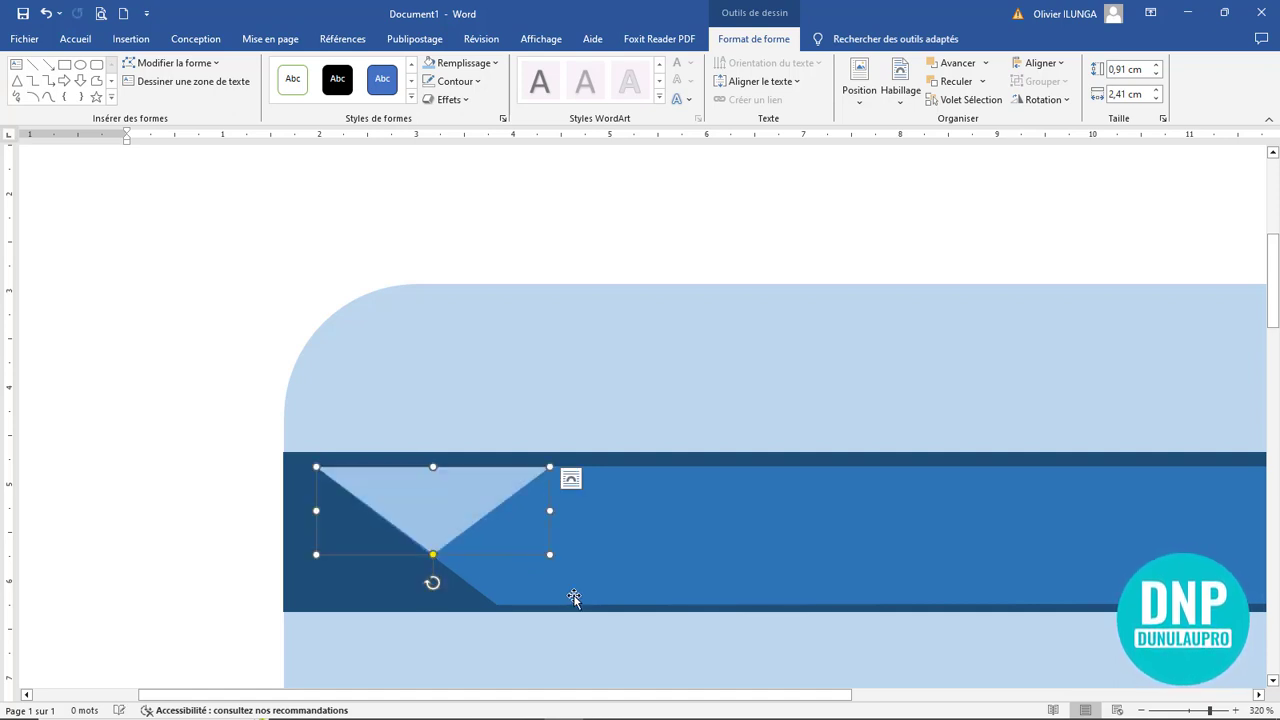
scroll(575, 595, "up", 12)
scroll(575, 595, "up", 6)
left_click(483, 503)
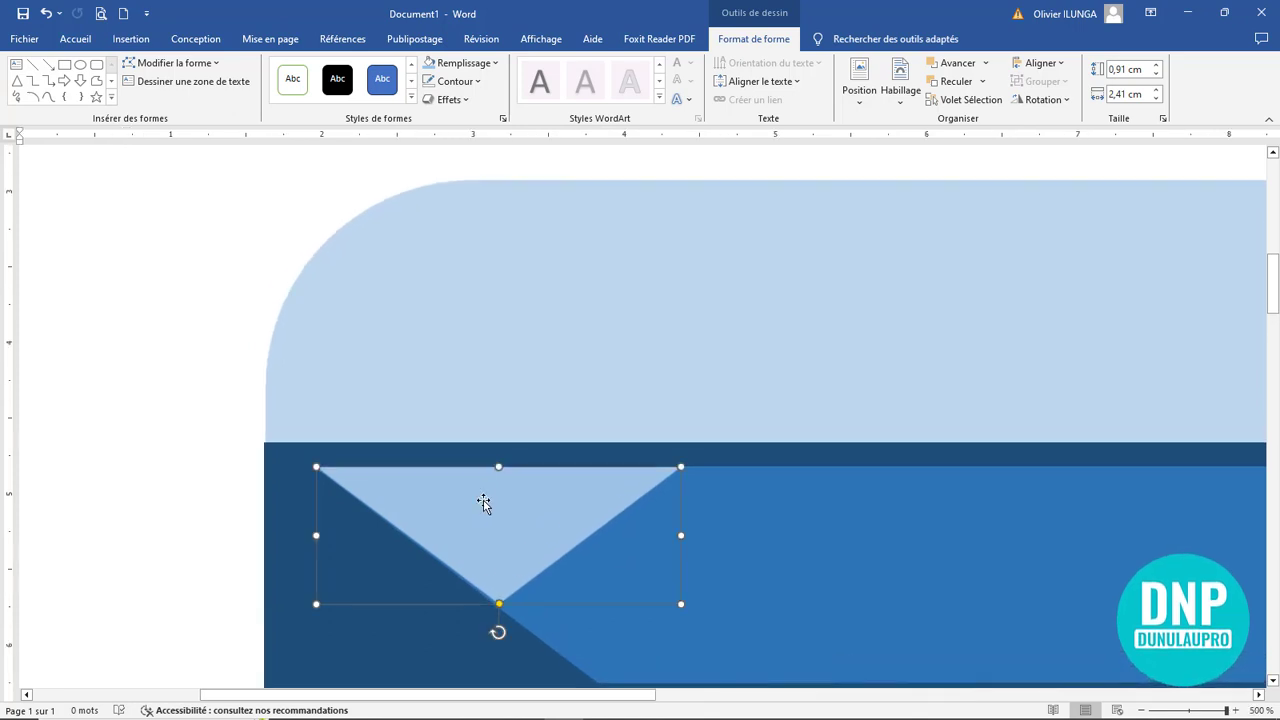
left_click_drag(503, 503, 503, 502)
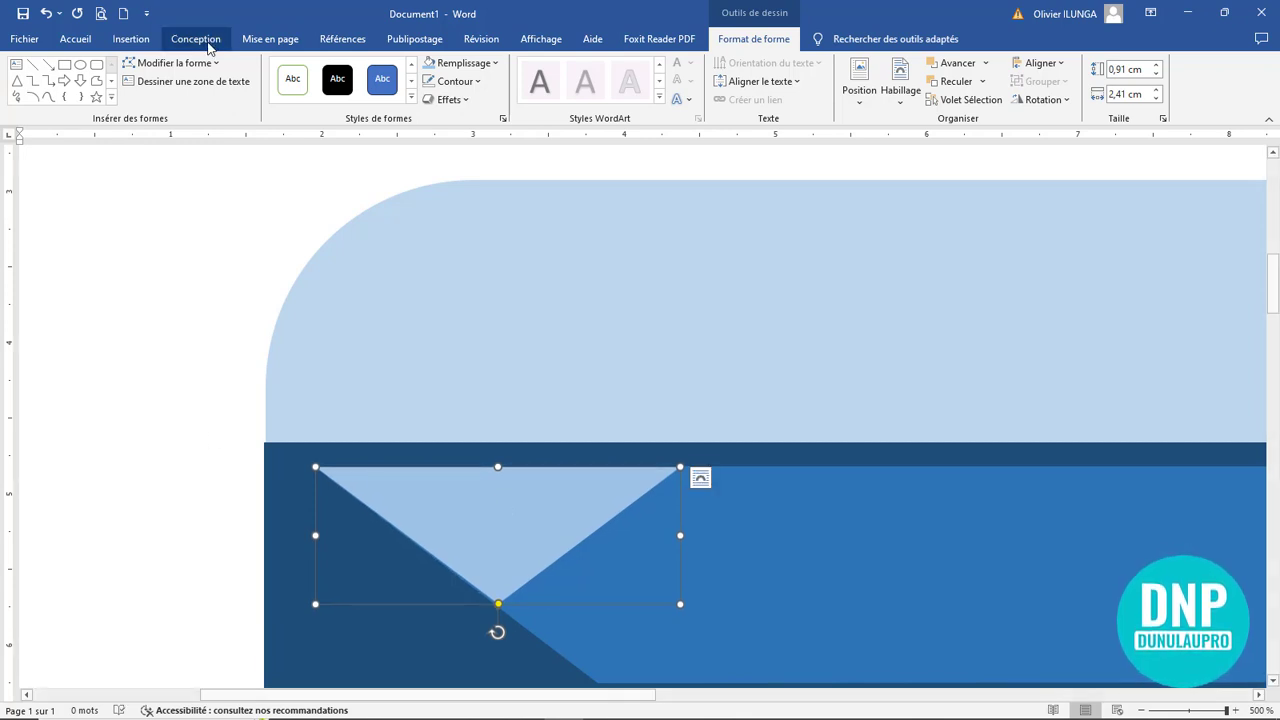
Step: Adjust the left triangle's bottom vertex with Edit Points
left_click(193, 66)
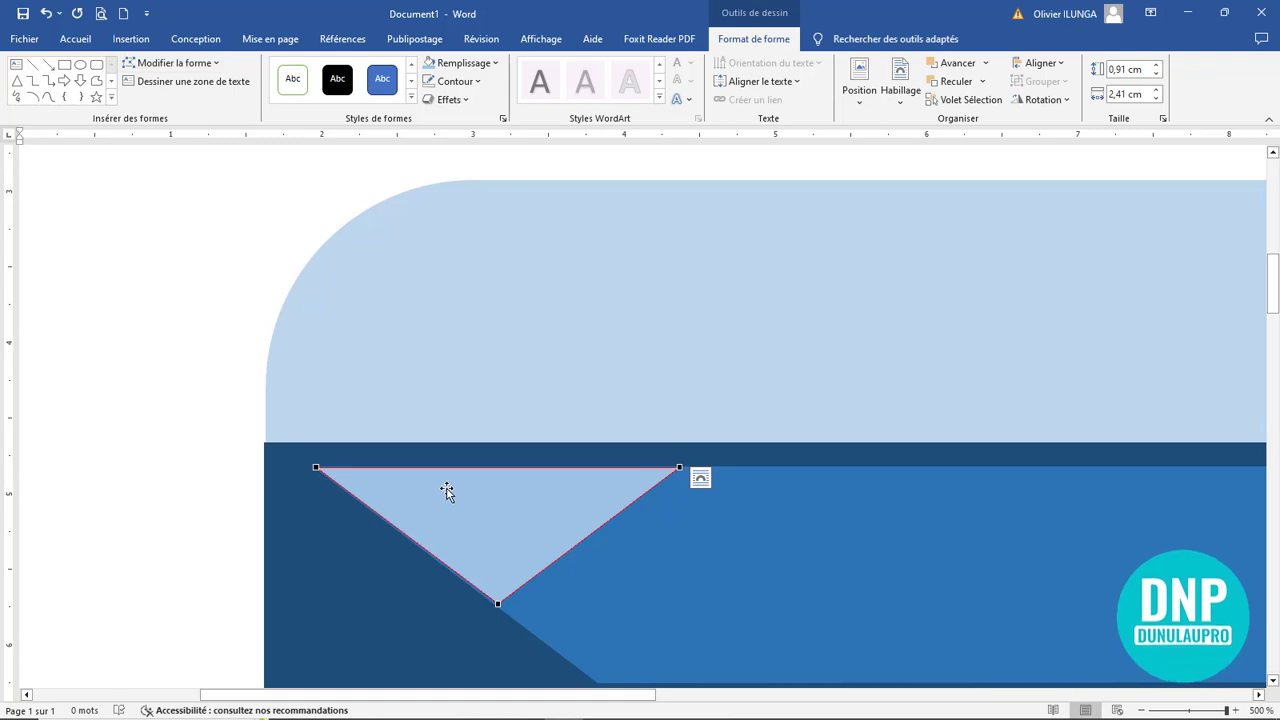
left_click_drag(496, 603, 502, 610)
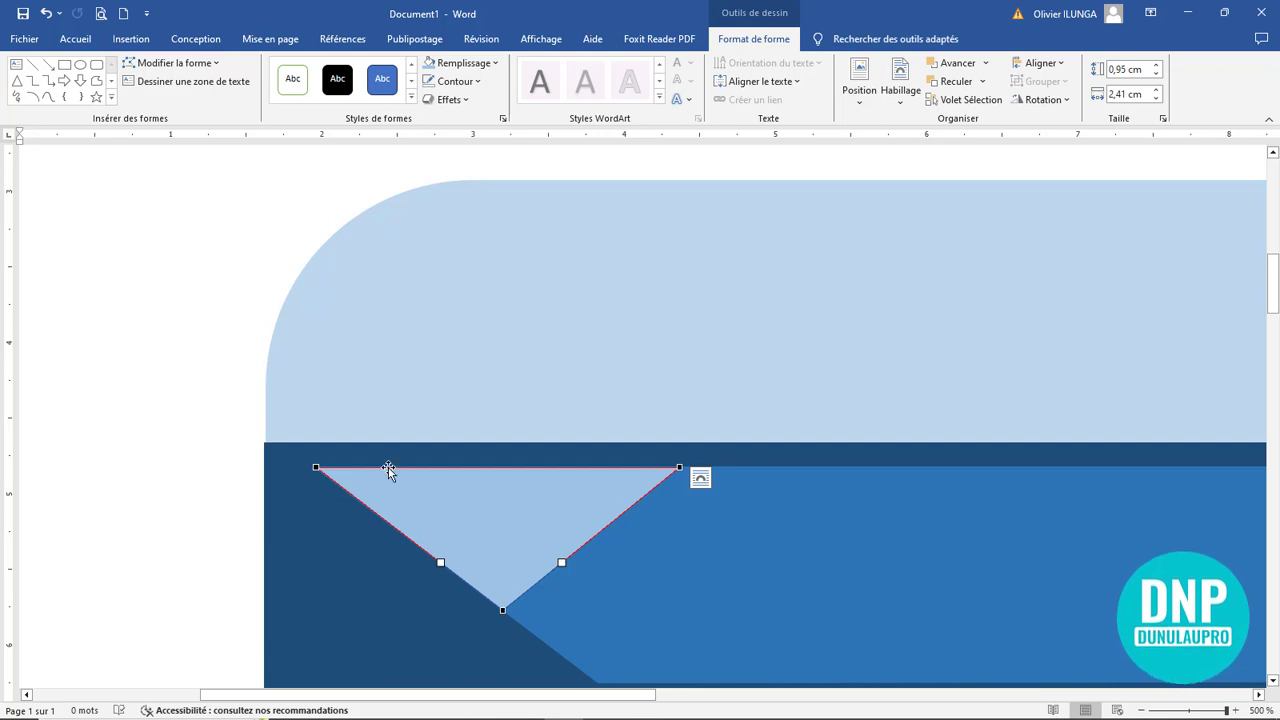
left_click(517, 648)
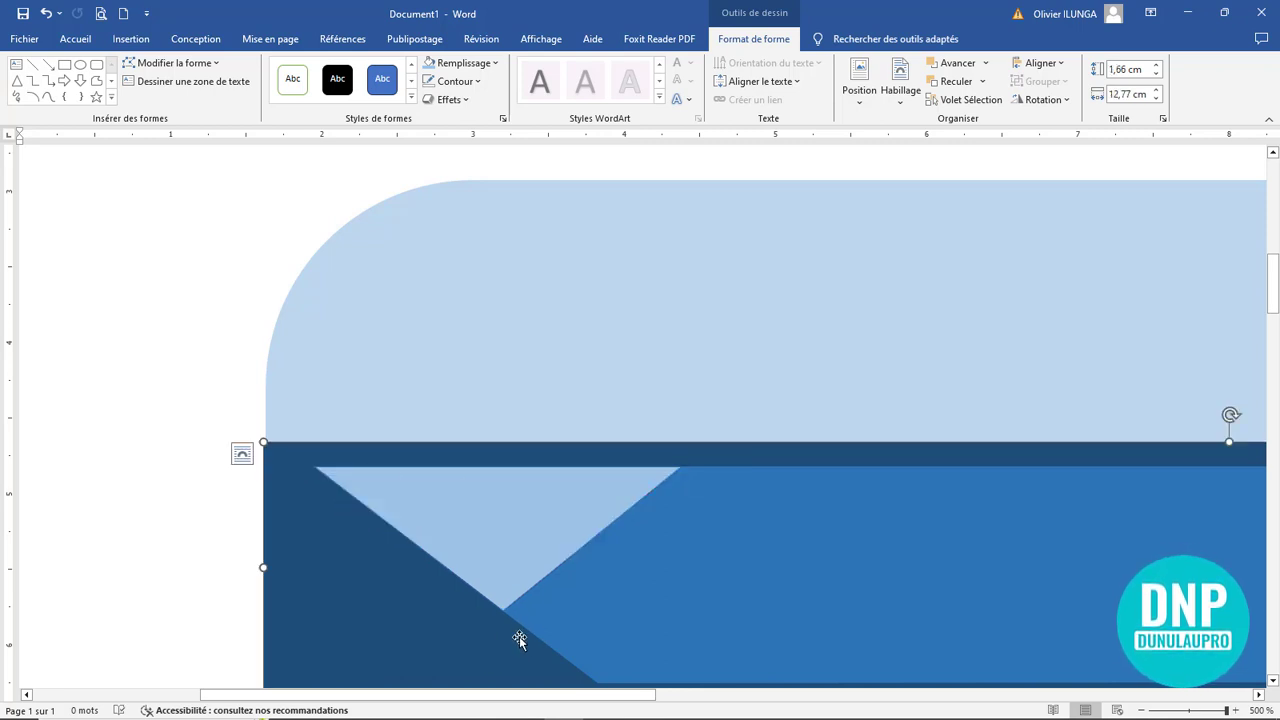
left_click(486, 540)
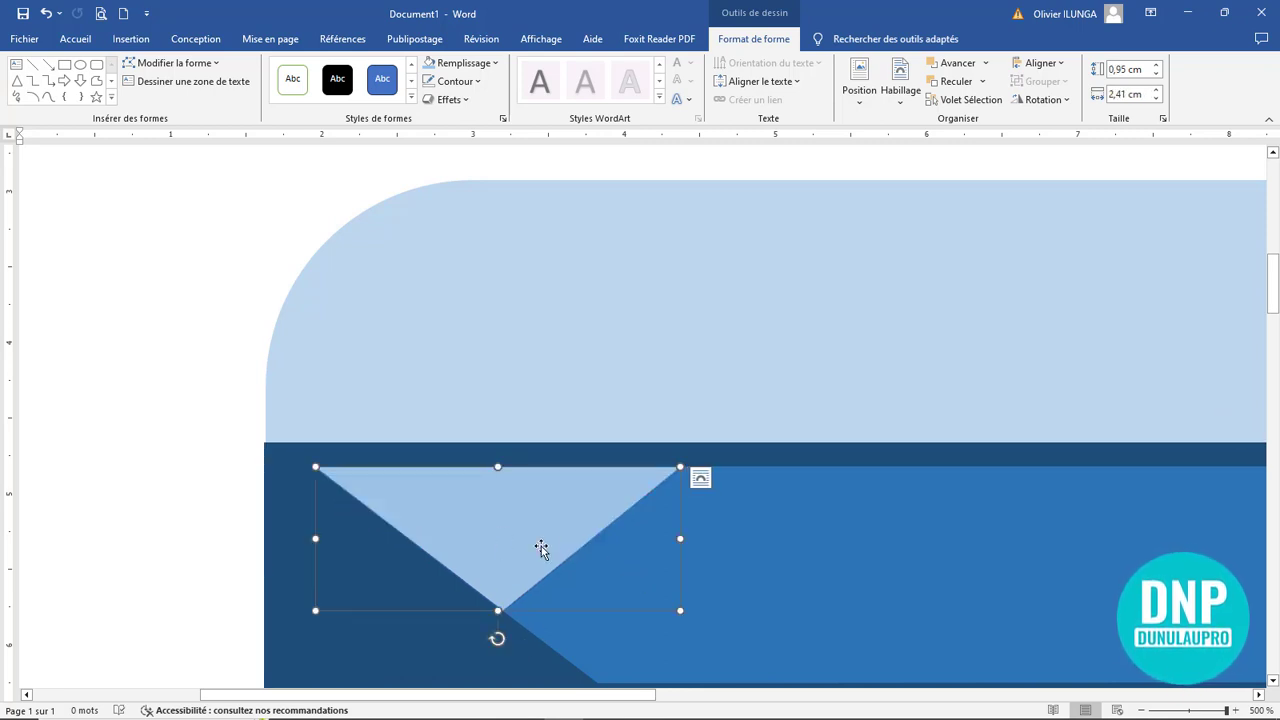
Step: Place a copy of the light triangle at the banner's right end
scroll(736, 565, "down", 5, "ctrl")
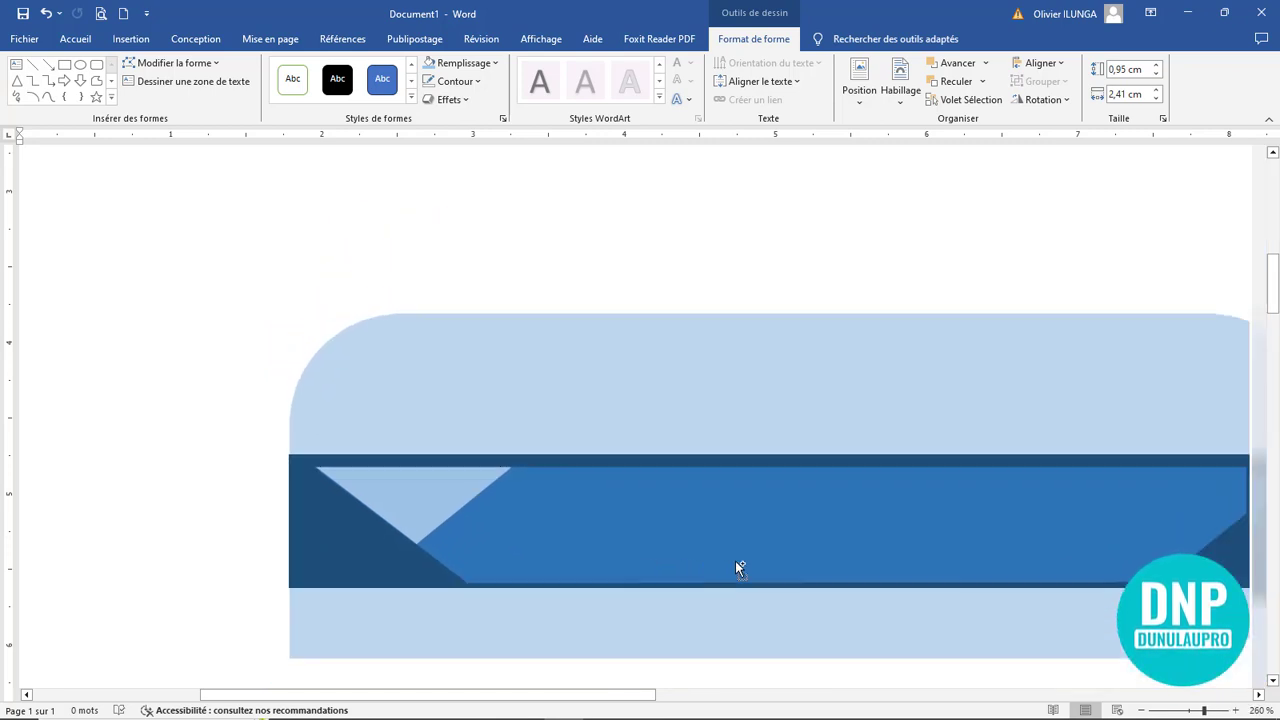
scroll(736, 565, "down", 4, "ctrl")
scroll(736, 565, "down", 1, "ctrl")
scroll(736, 565, "down", 3, "ctrl")
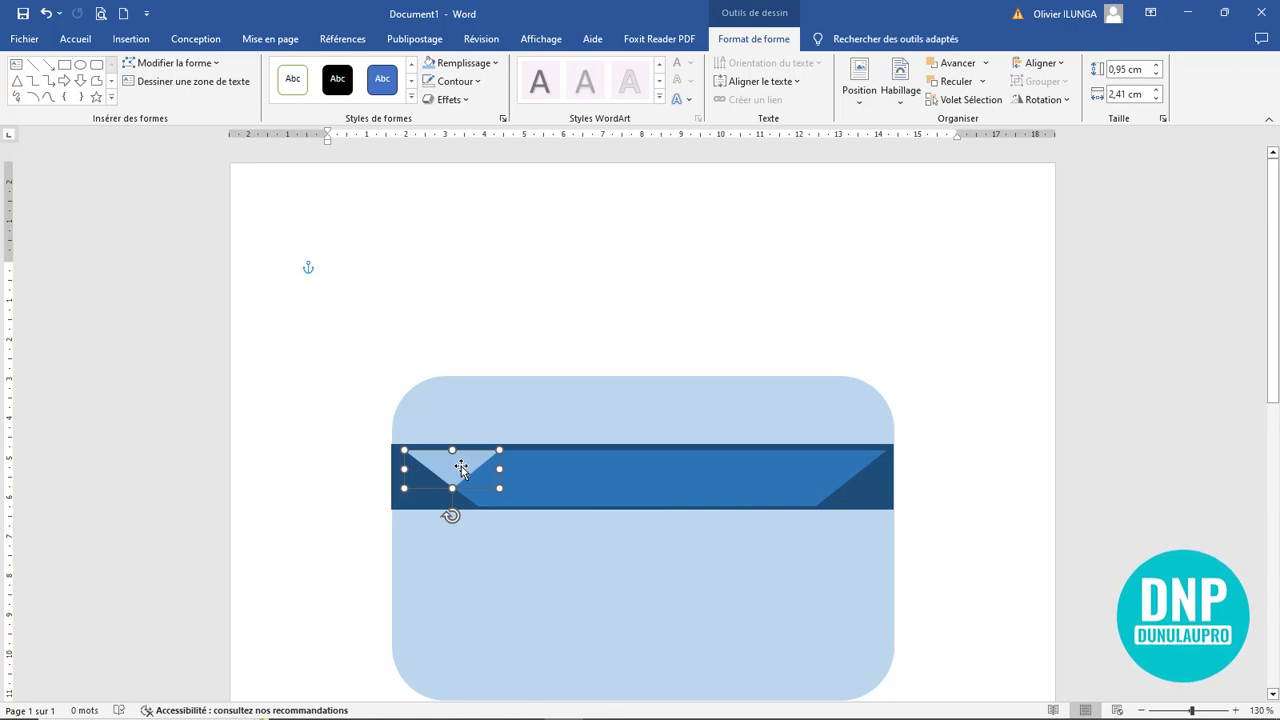
left_click_drag(463, 472, 841, 467)
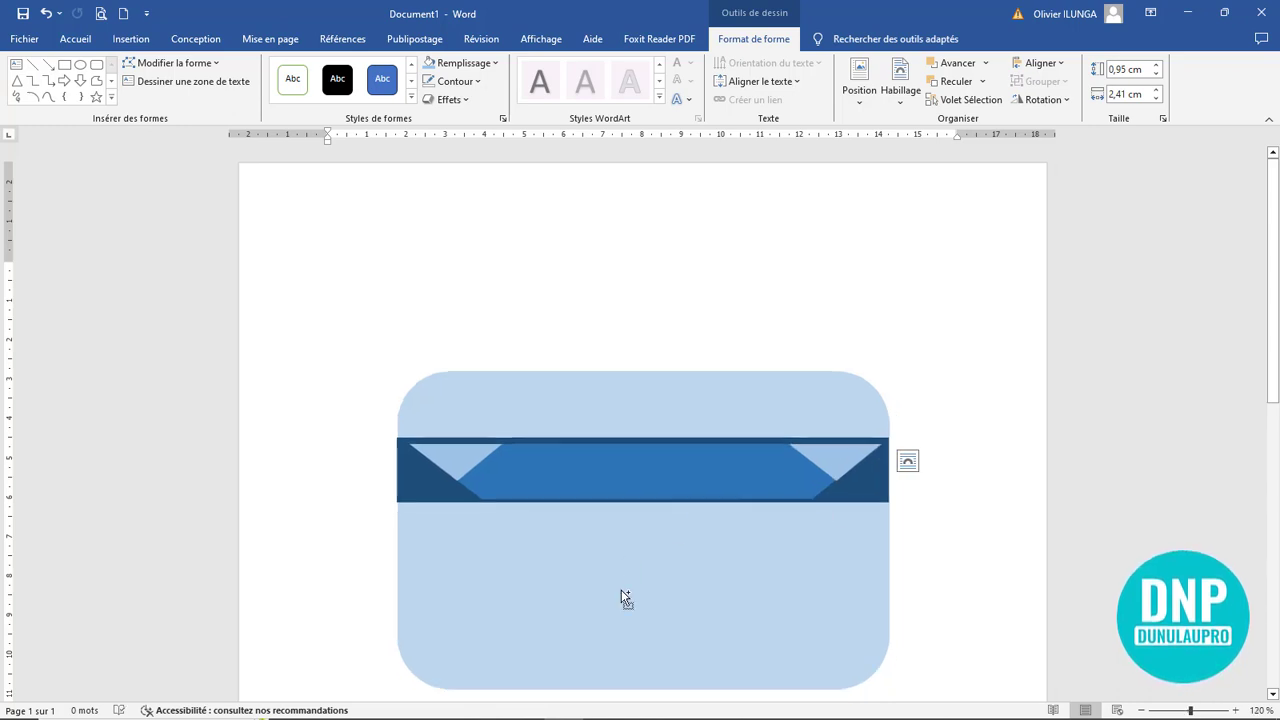
Step: Move the right triangle's bottom point slightly down and left to meet the trapezoid's slanted side
scroll(621, 594, "up", 1, "ctrl")
scroll(621, 594, "up", 6, "ctrl")
scroll(621, 594, "up", 6, "ctrl")
scroll(621, 594, "up", 6, "ctrl")
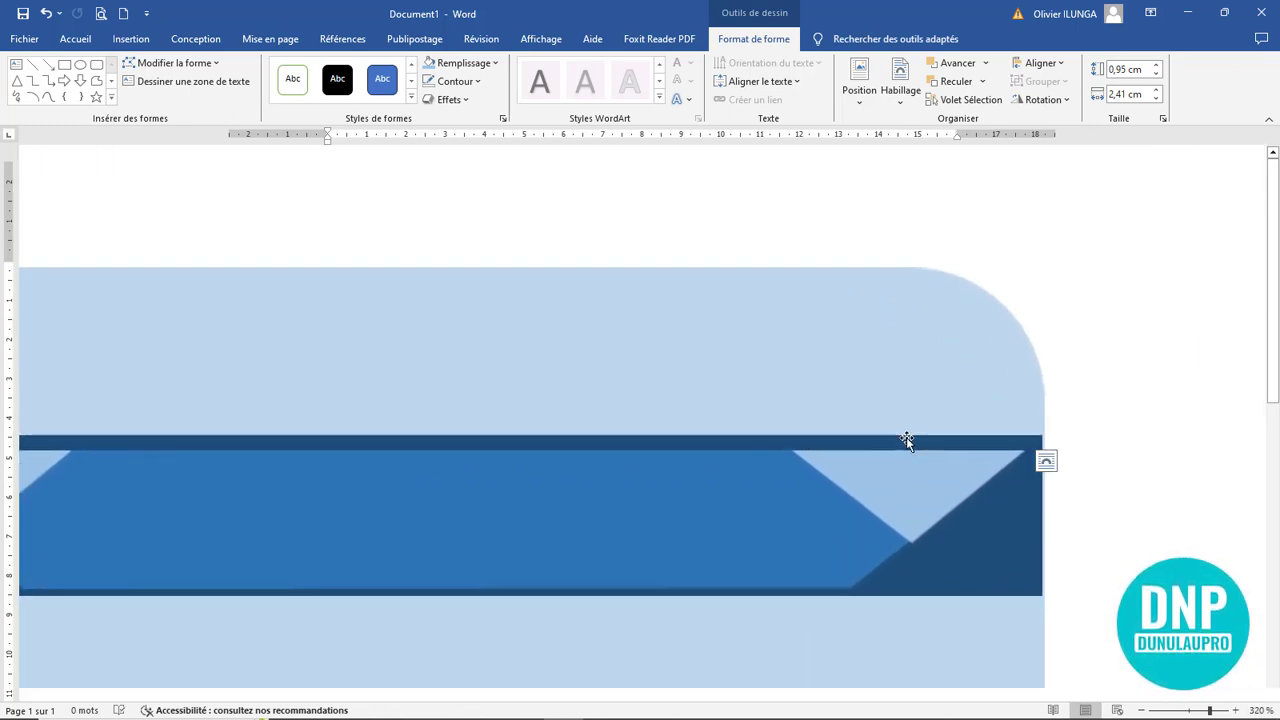
left_click(920, 540)
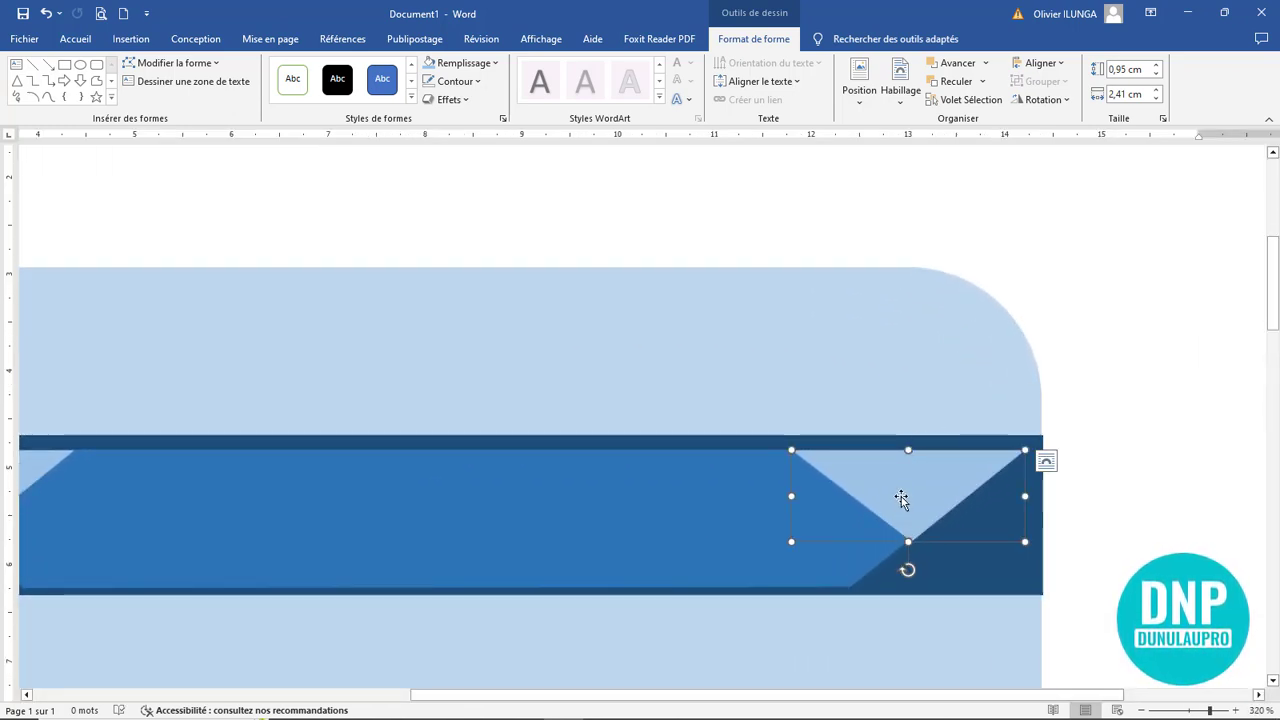
left_click(155, 63)
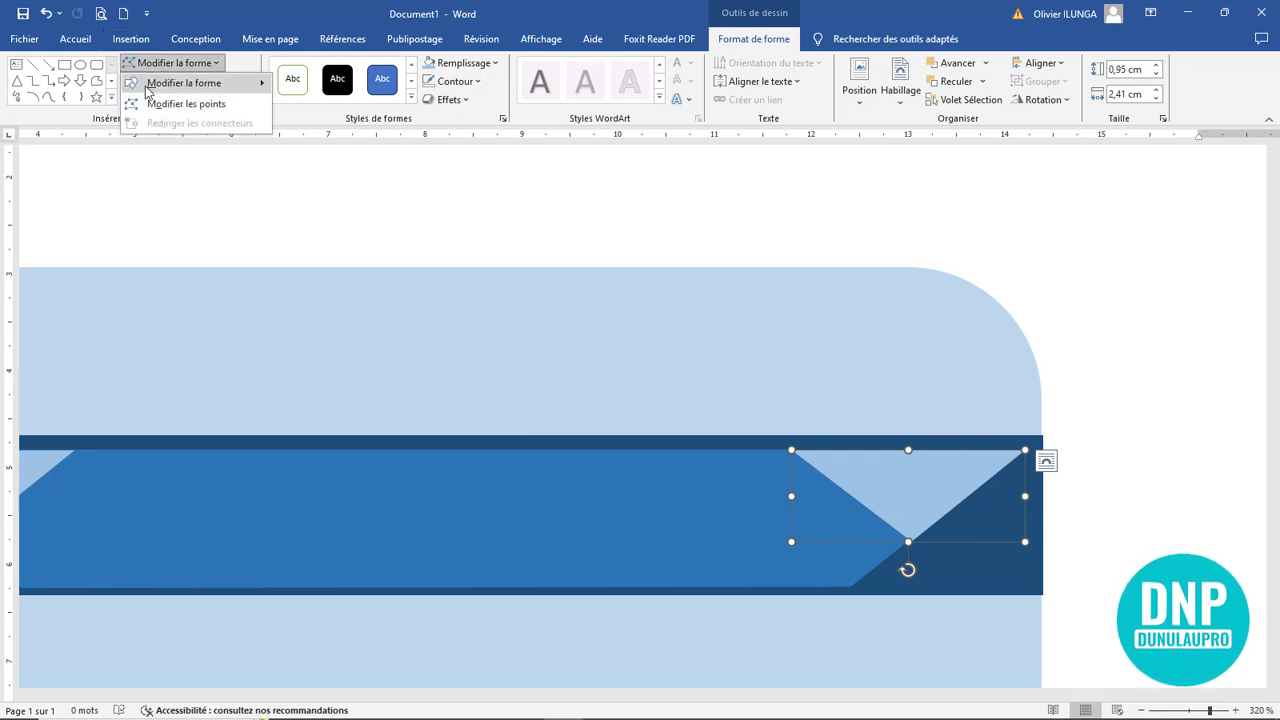
left_click(170, 104)
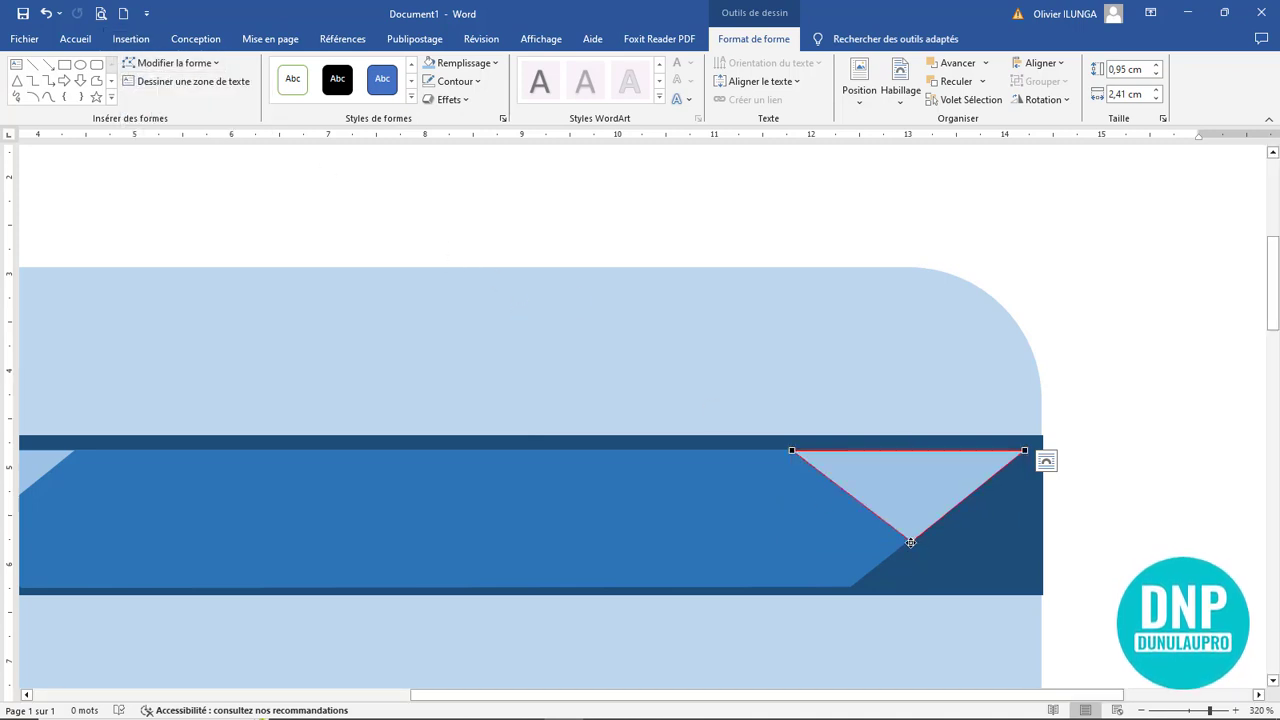
left_click(909, 540)
left_click_drag(907, 540, 903, 545)
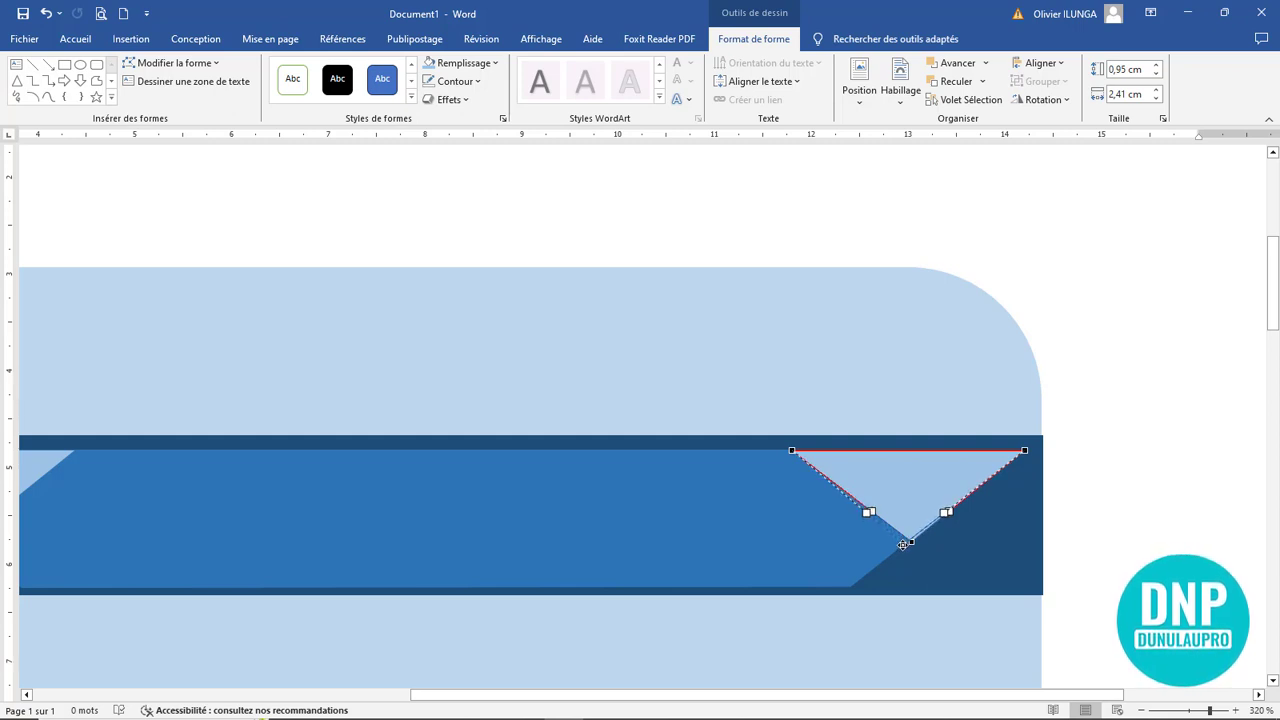
left_click(824, 562)
left_click(823, 385)
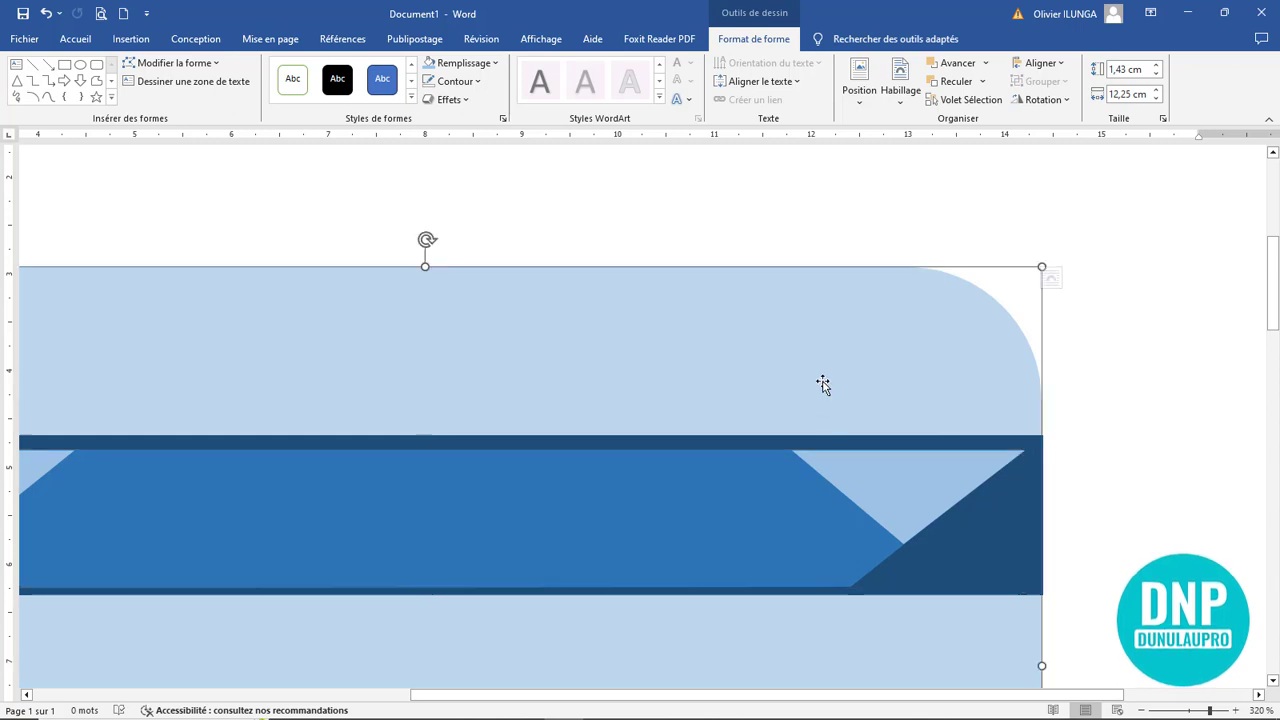
left_click(837, 455)
left_click(829, 366)
scroll(829, 366, "down", 6)
scroll(829, 366, "down", 6)
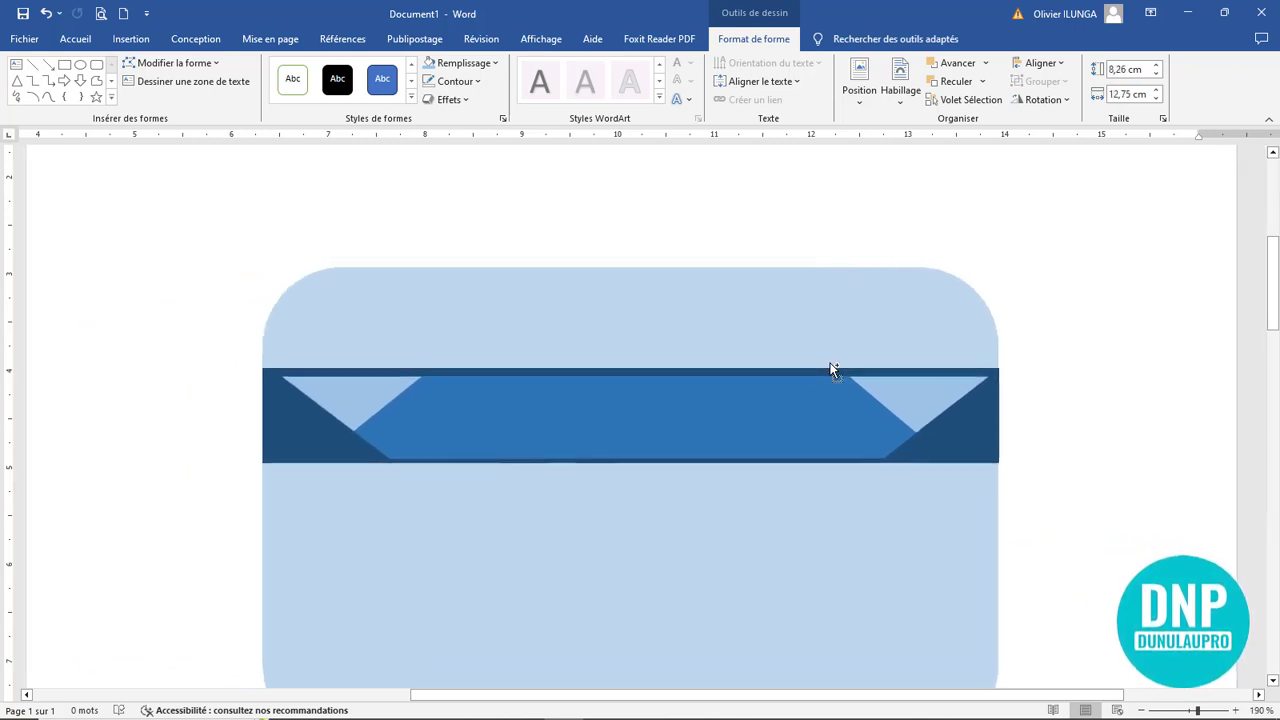
scroll(831, 368, "down", 6)
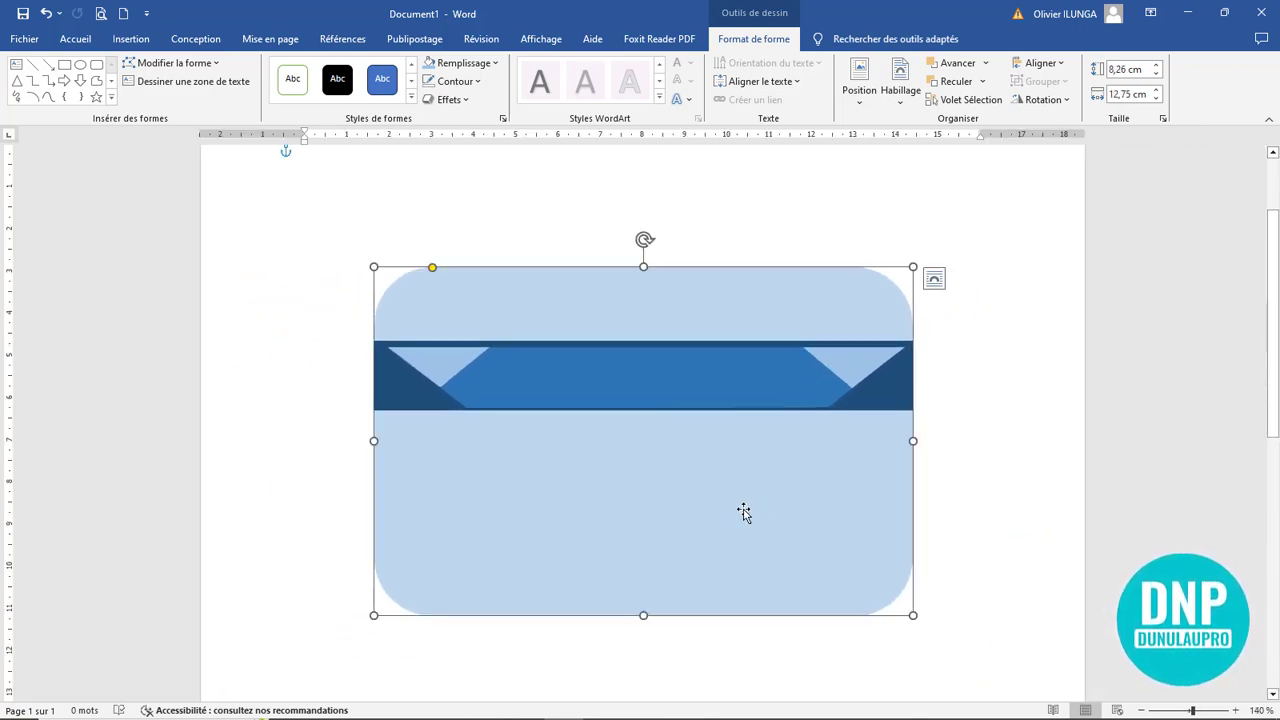
left_click(712, 388)
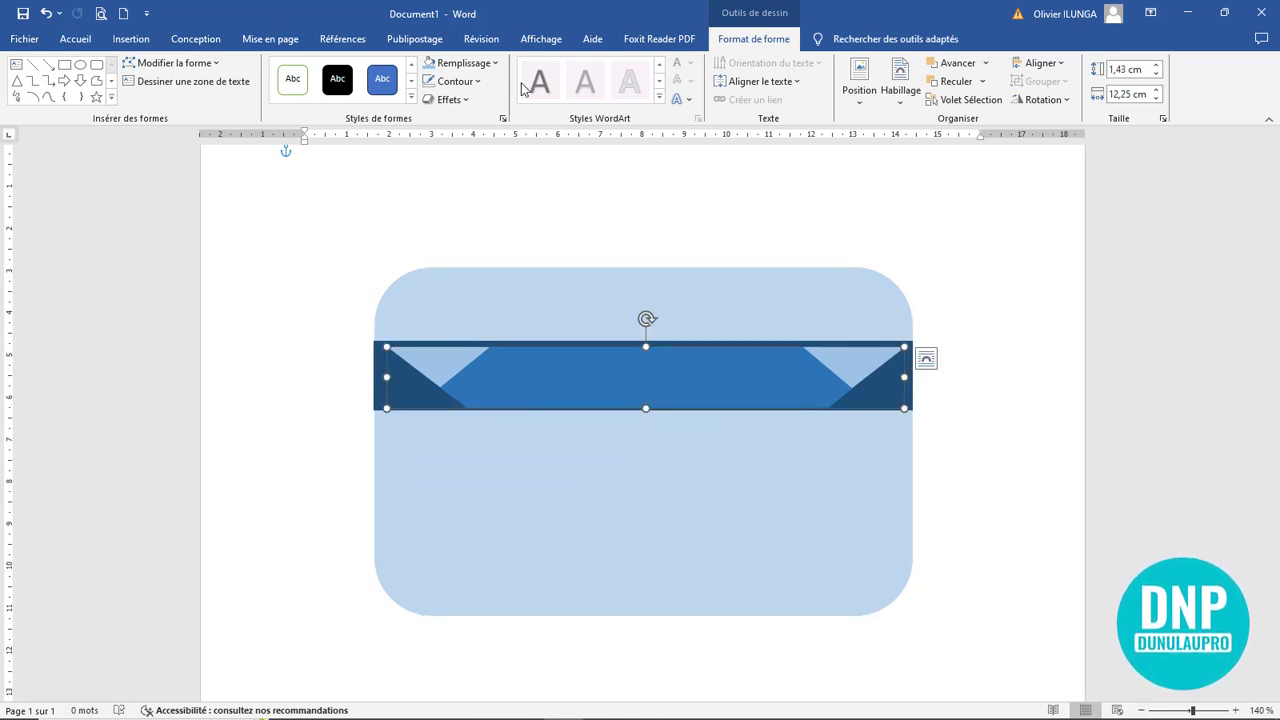
left_click(482, 68)
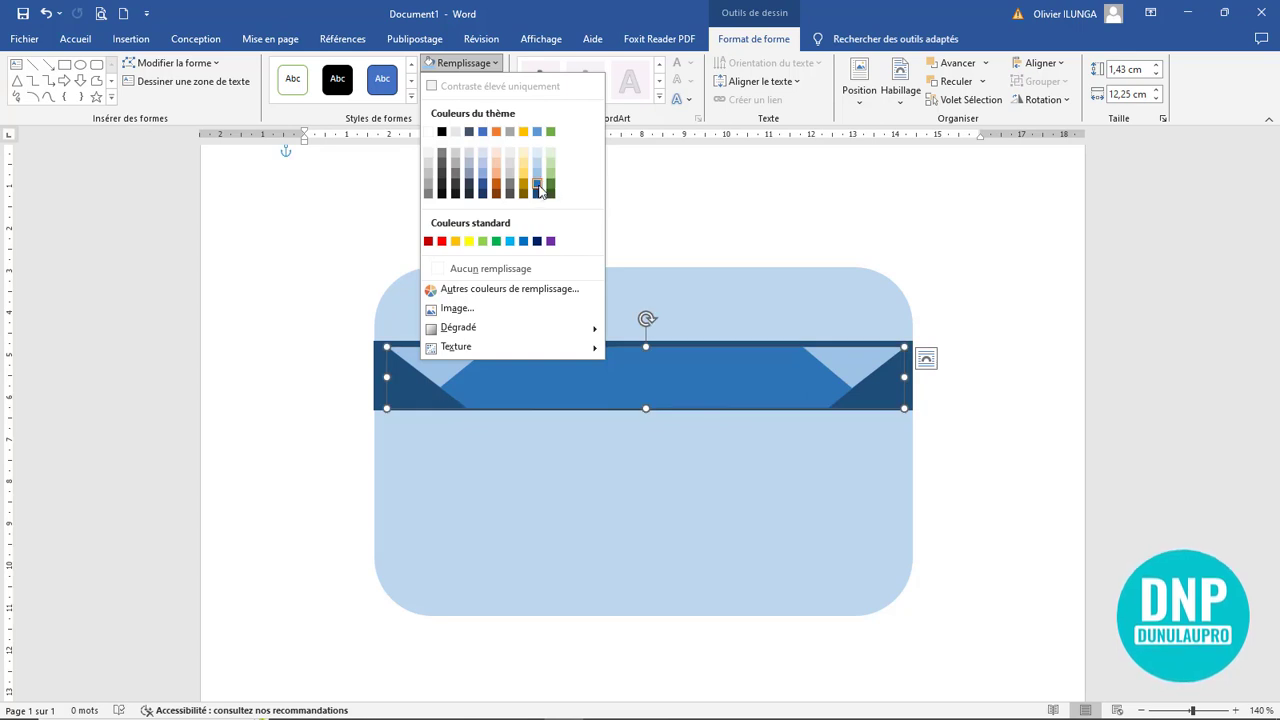
left_click(722, 505)
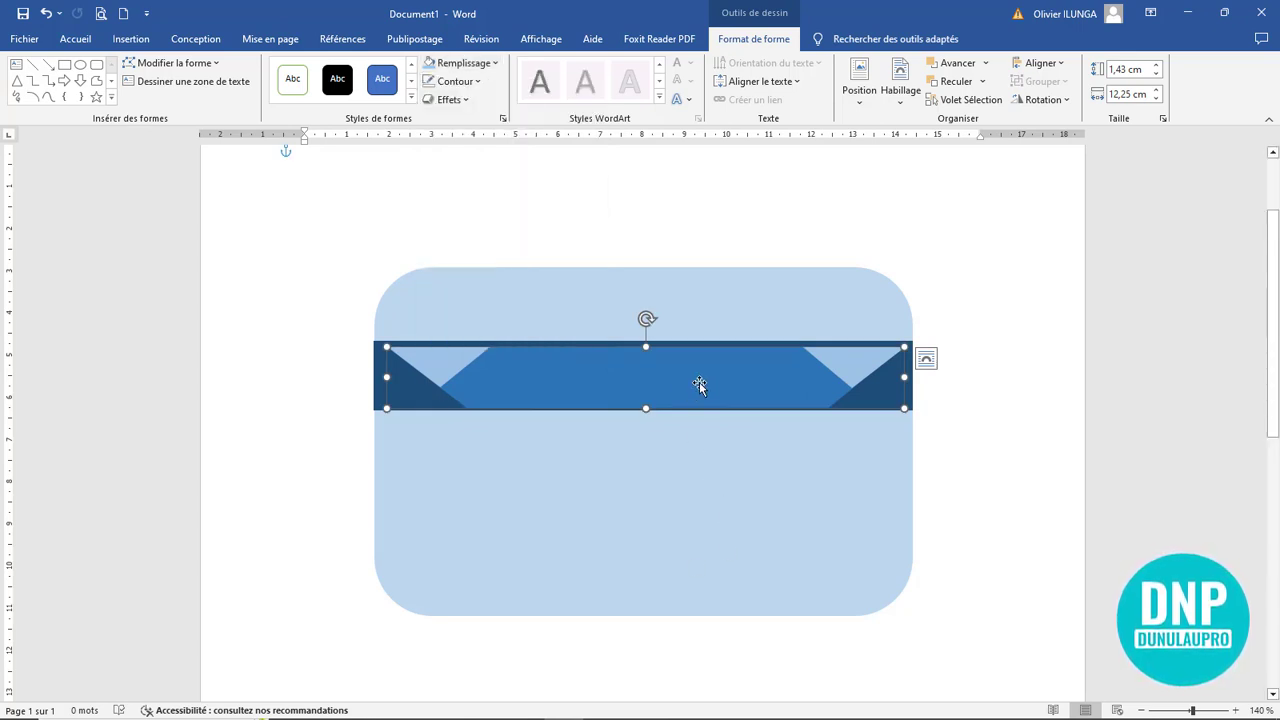
Step: Set the header banner's fill transparency to 13%
left_click(503, 119)
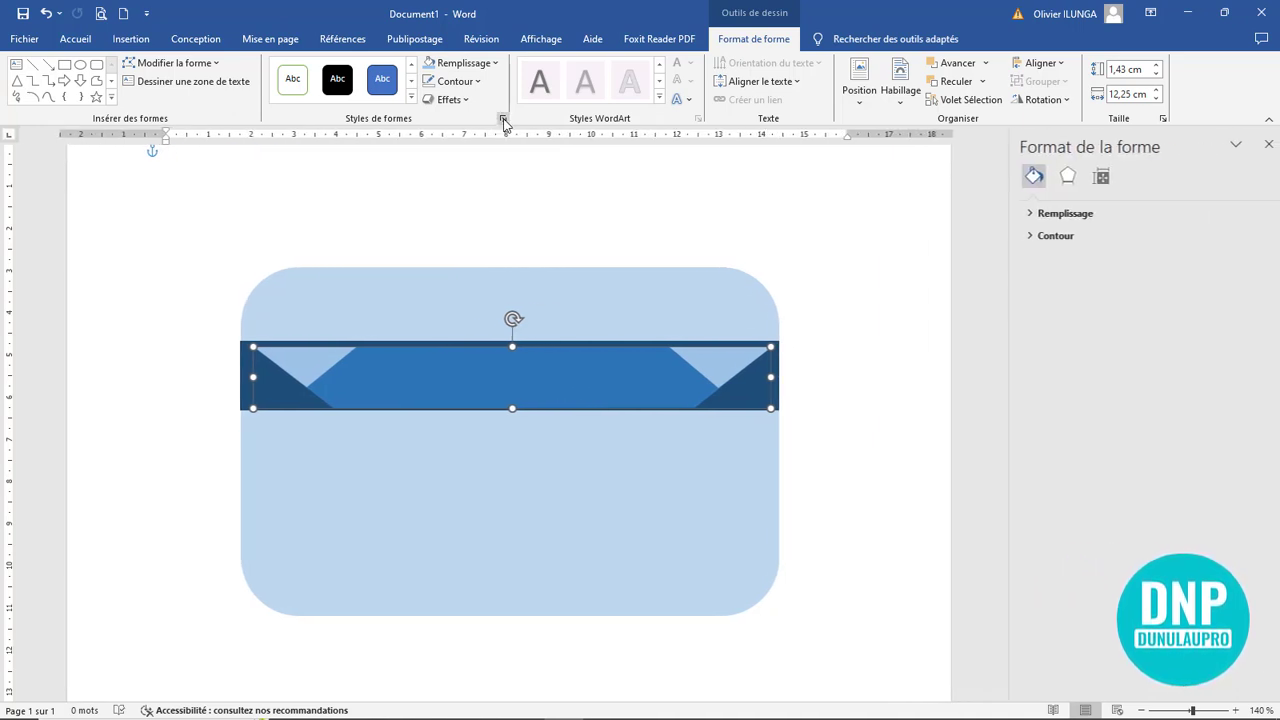
left_click(1060, 214)
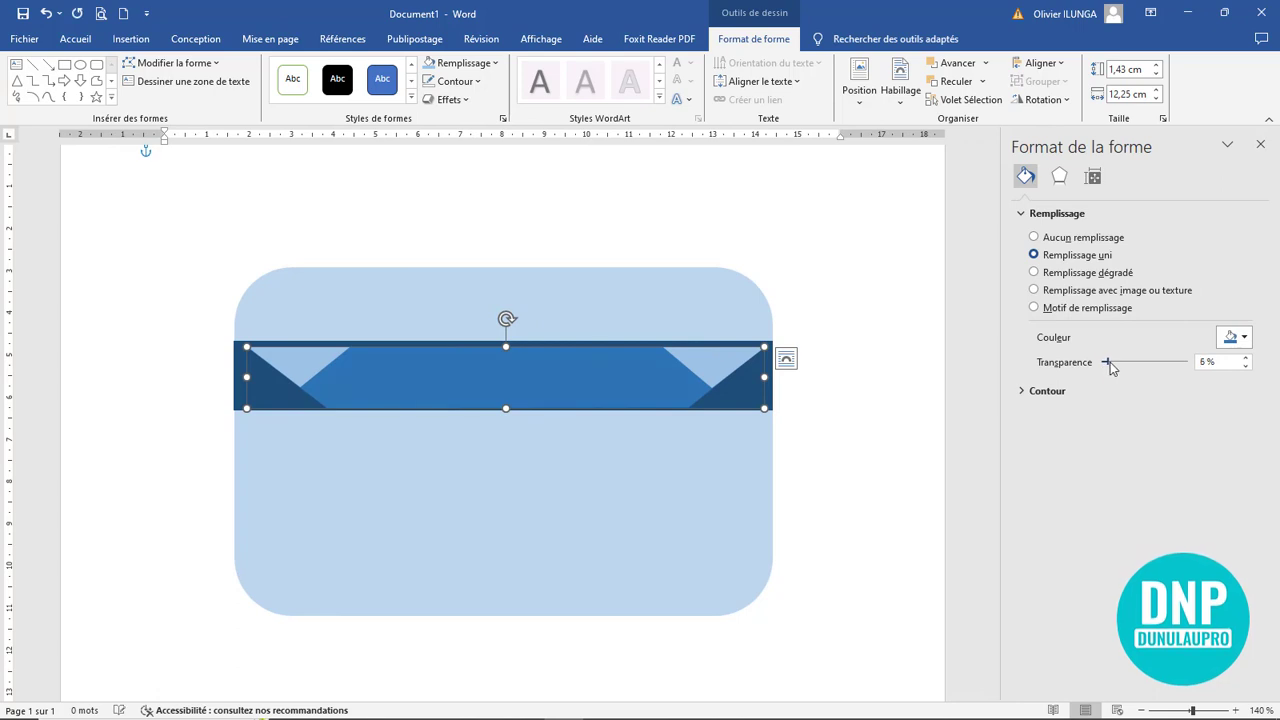
left_click_drag(1110, 362, 1133, 368)
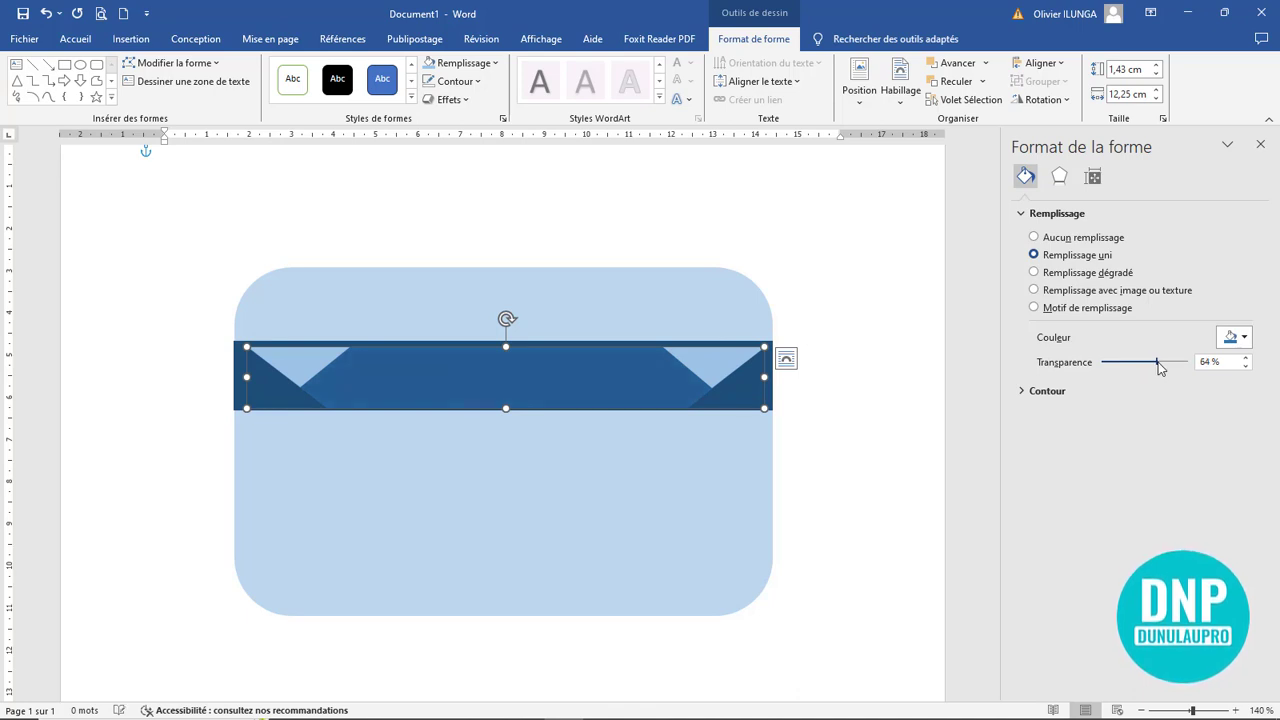
left_click_drag(1160, 371, 1146, 368)
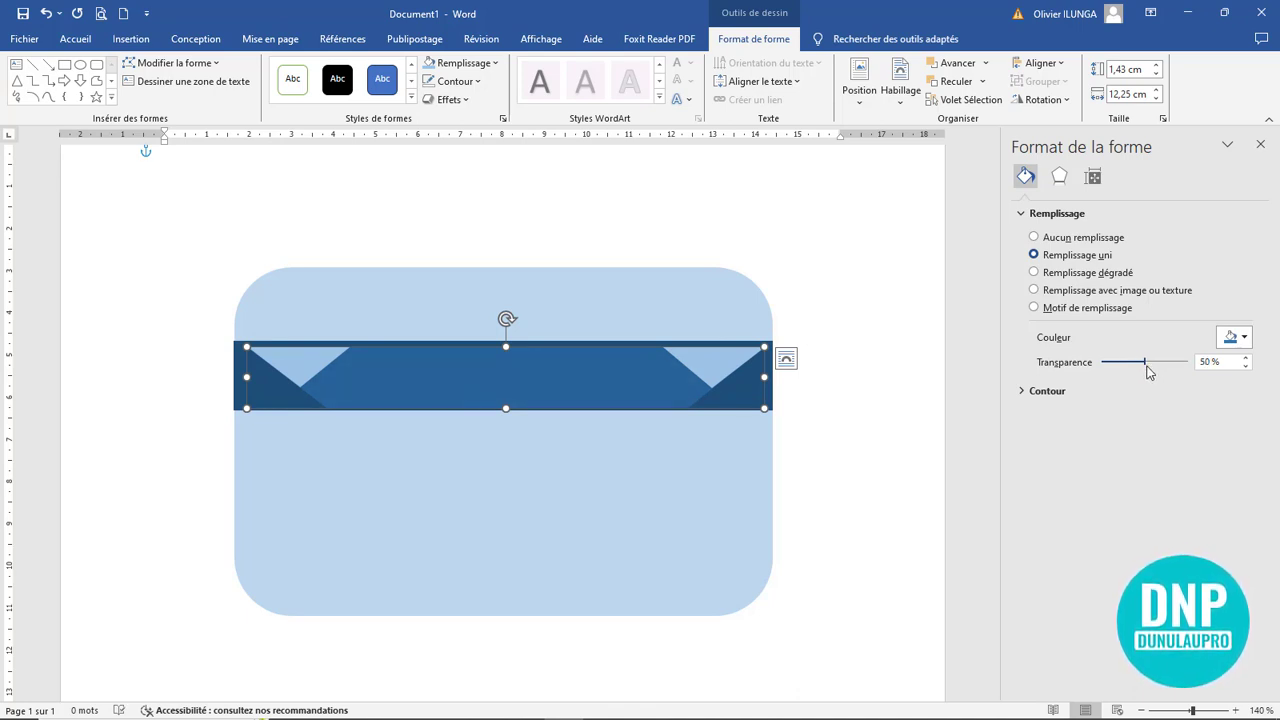
left_click_drag(1113, 362, 1104, 362)
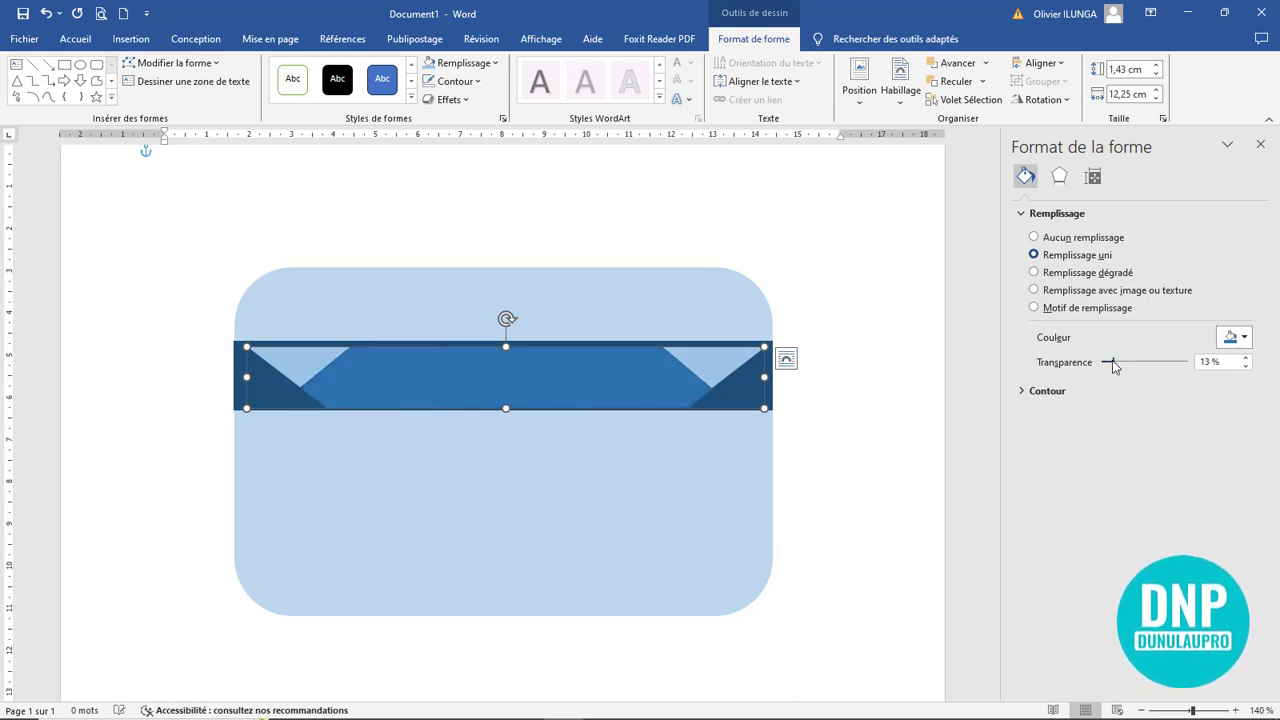
Step: Give the right and left light triangles 46% fill transparency
left_click(733, 365)
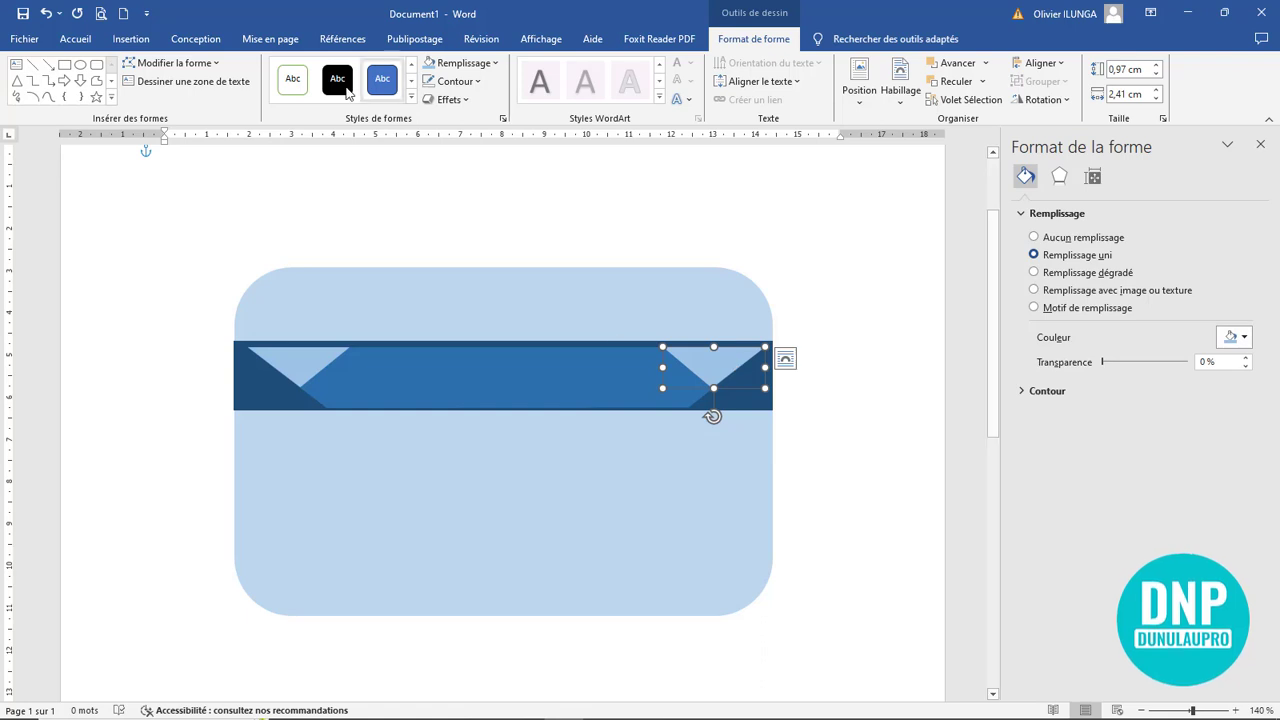
left_click_drag(1103, 362, 1143, 365)
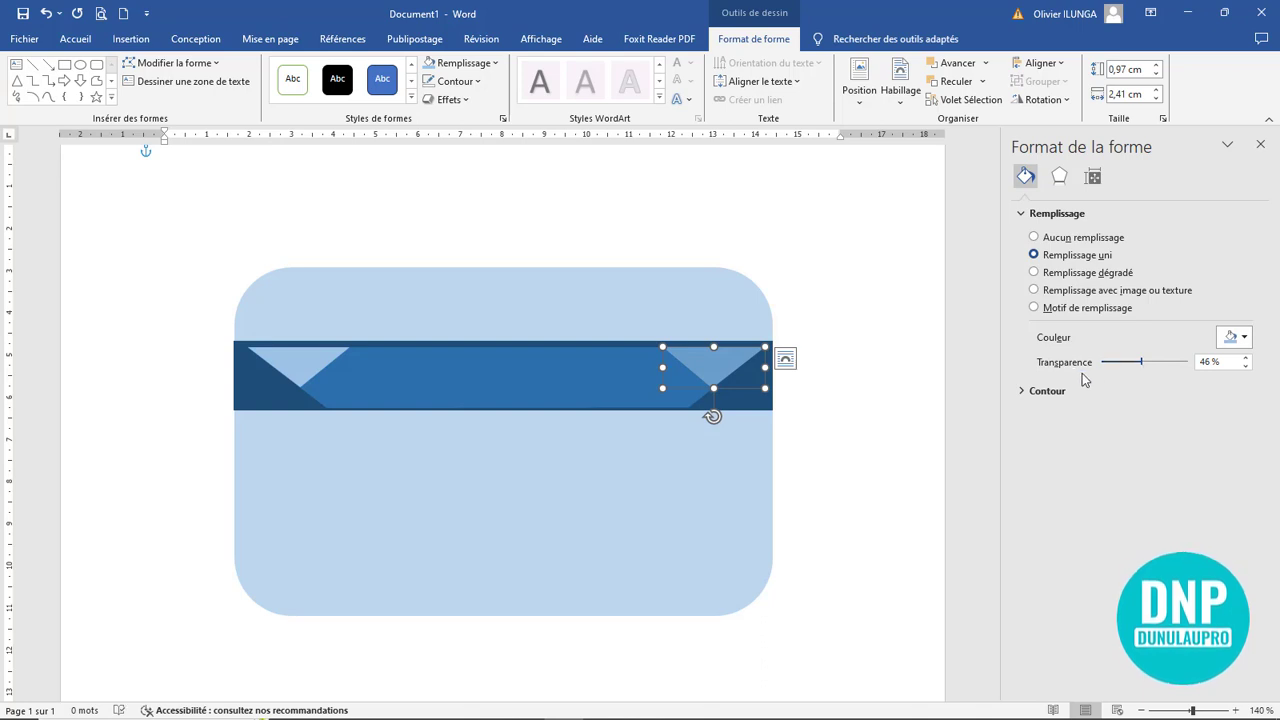
left_click(303, 363)
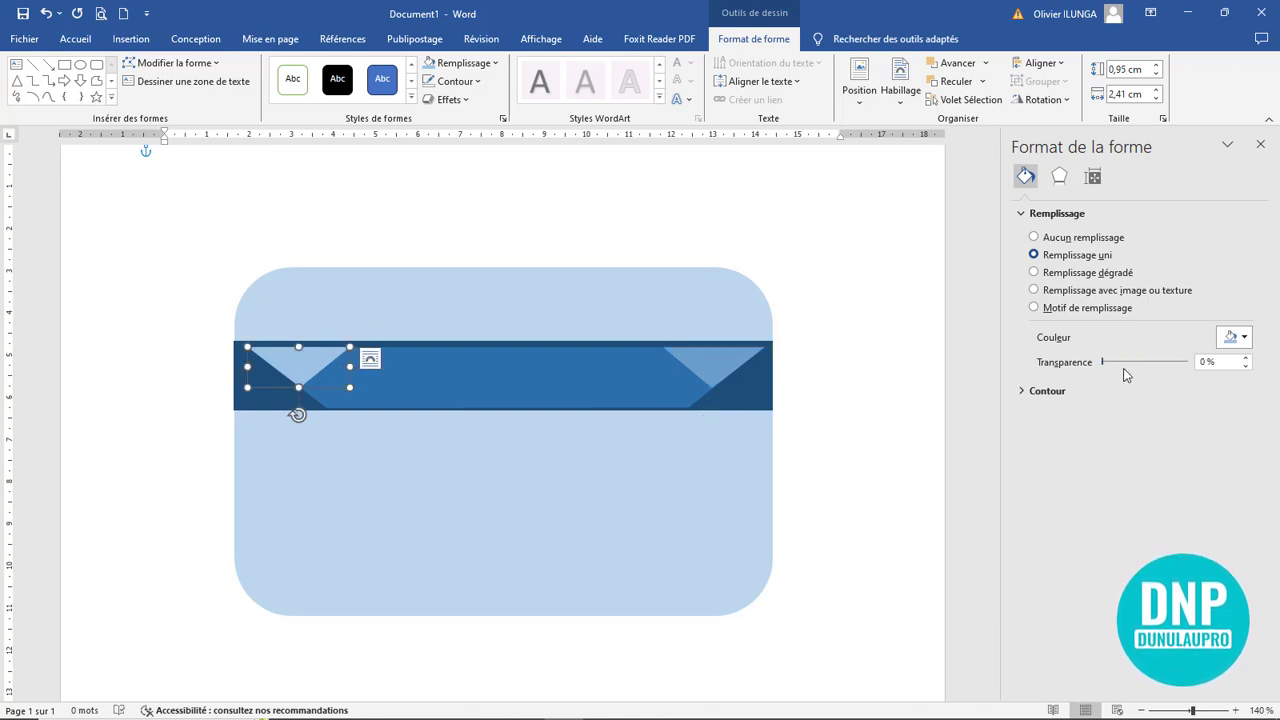
left_click_drag(1105, 363, 1146, 367)
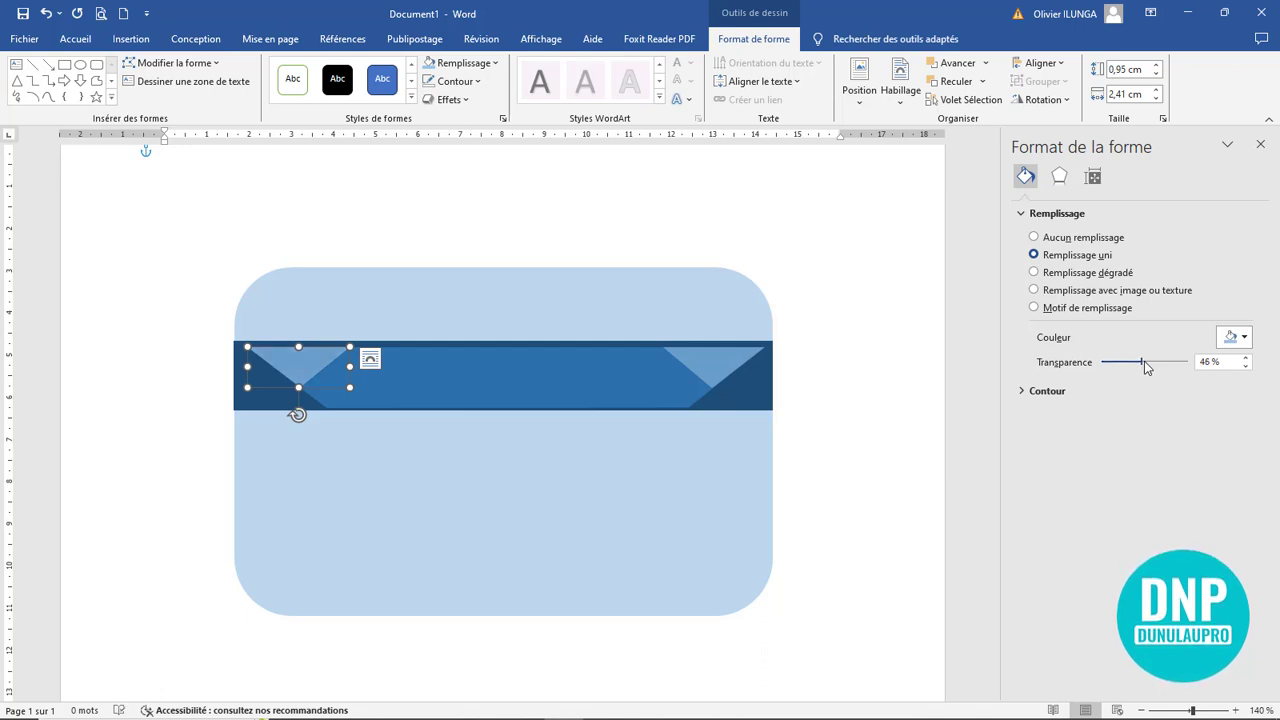
left_click(880, 430)
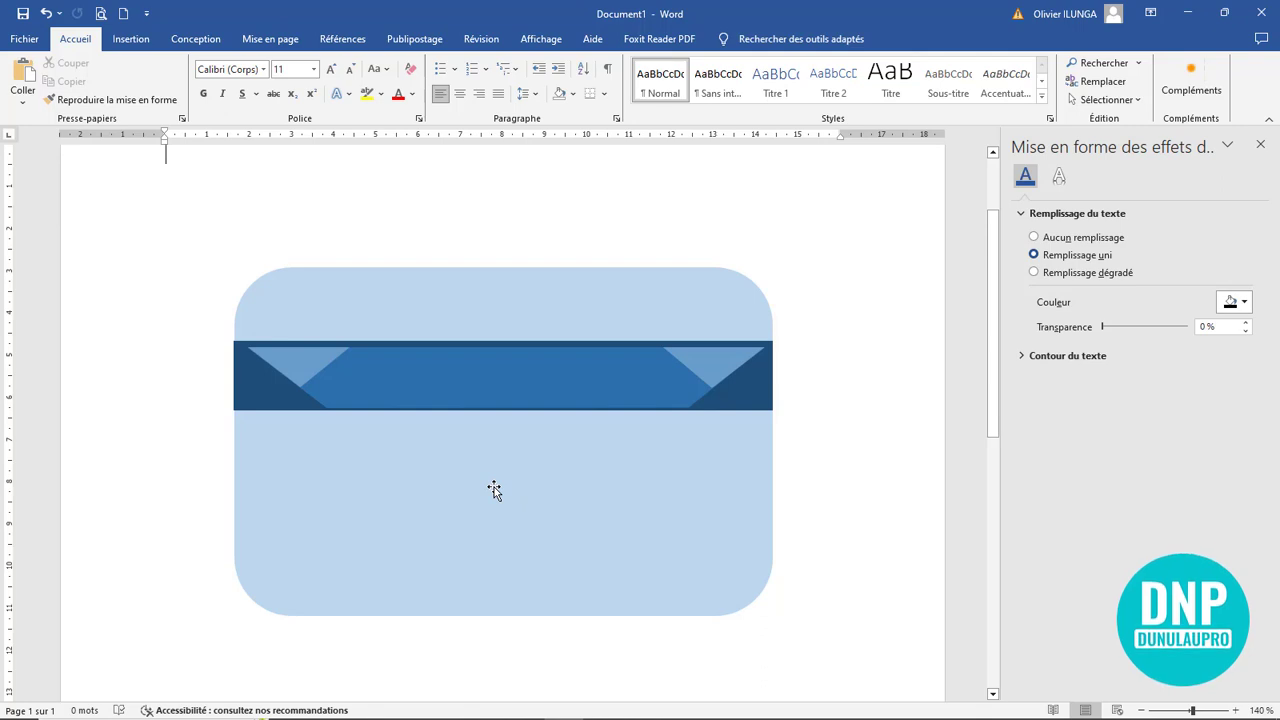
Step: Close the Mise en forme des effets de texte pane and select the card shape
scroll(543, 506, "up", 2, "ctrl")
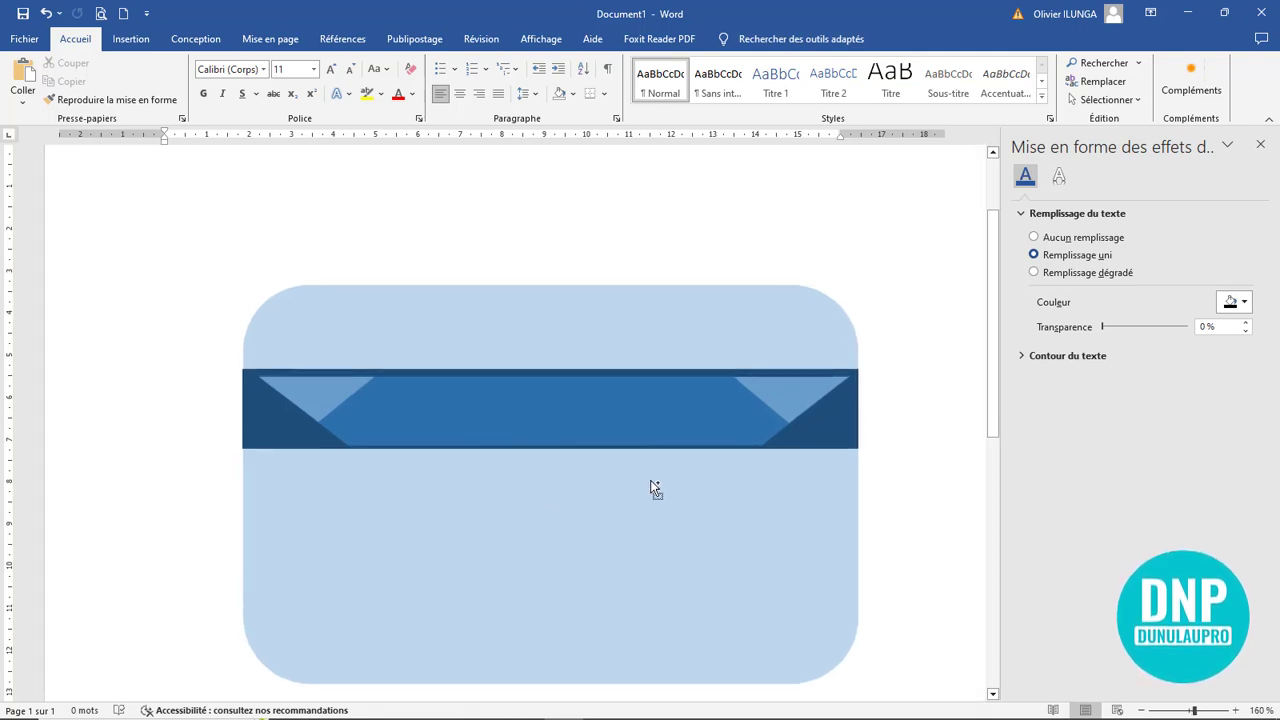
left_click(1260, 144)
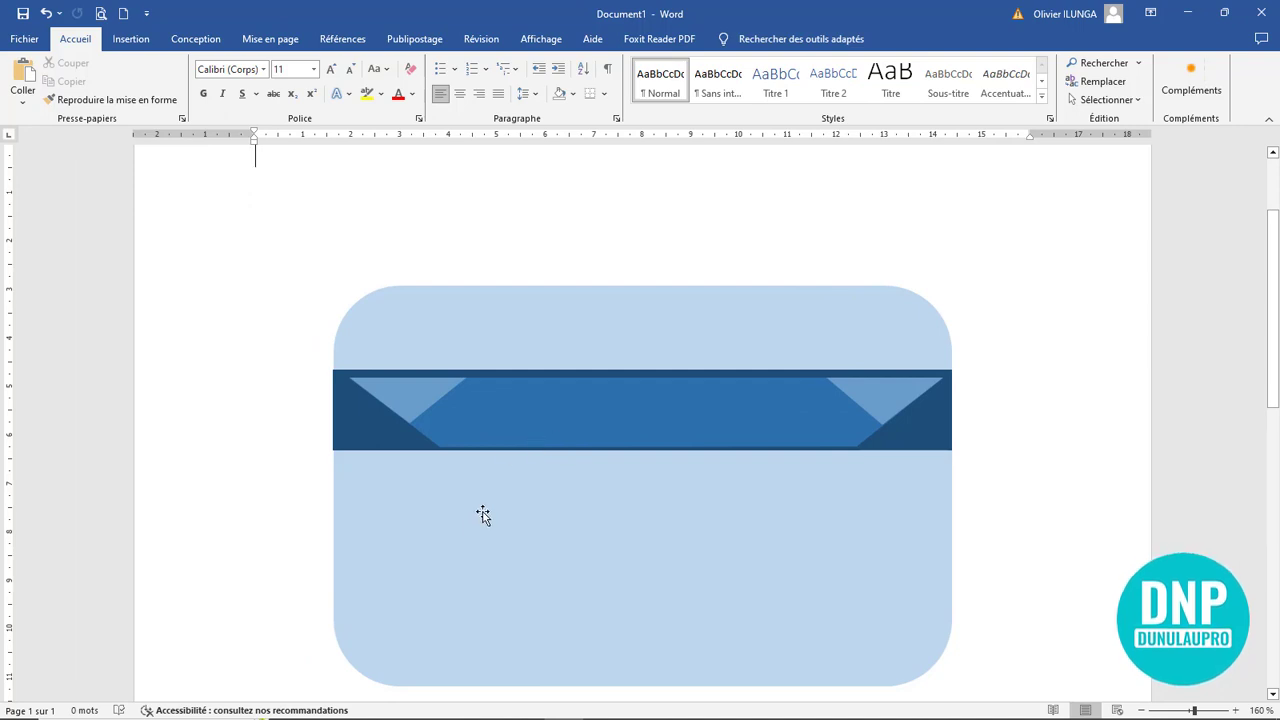
scroll(495, 507, "down", 4, "ctrl")
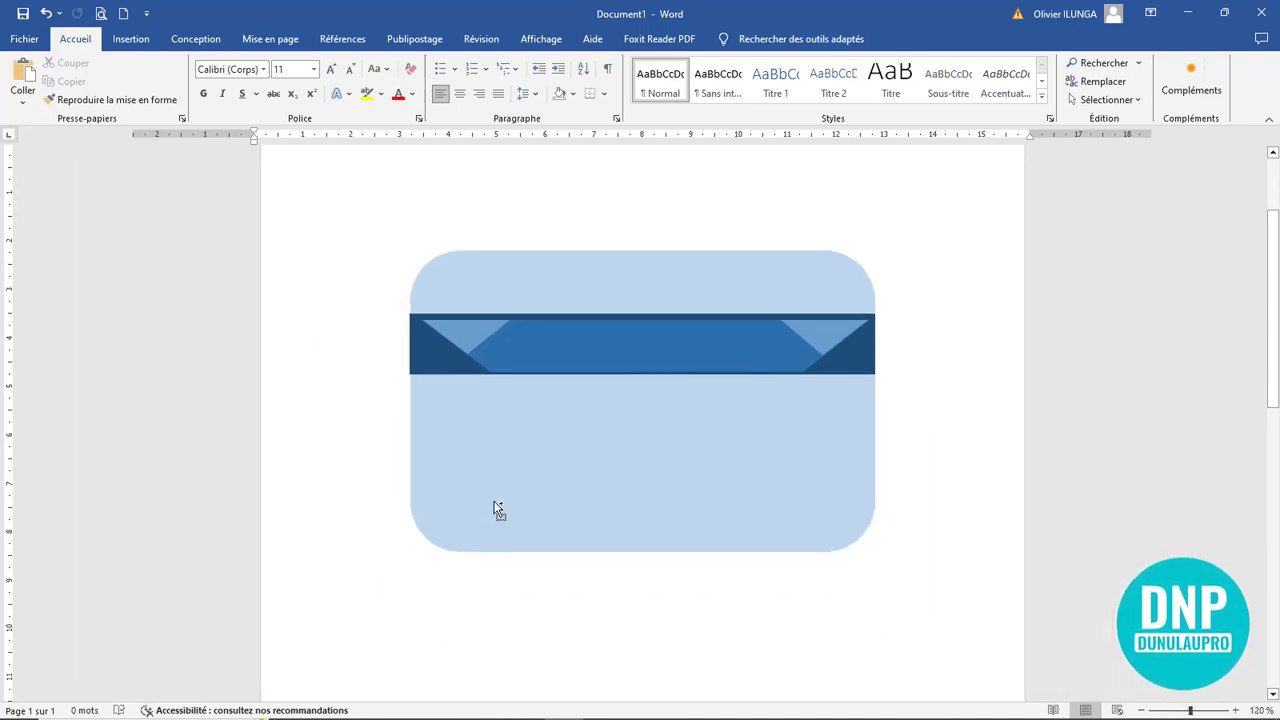
left_click(552, 441)
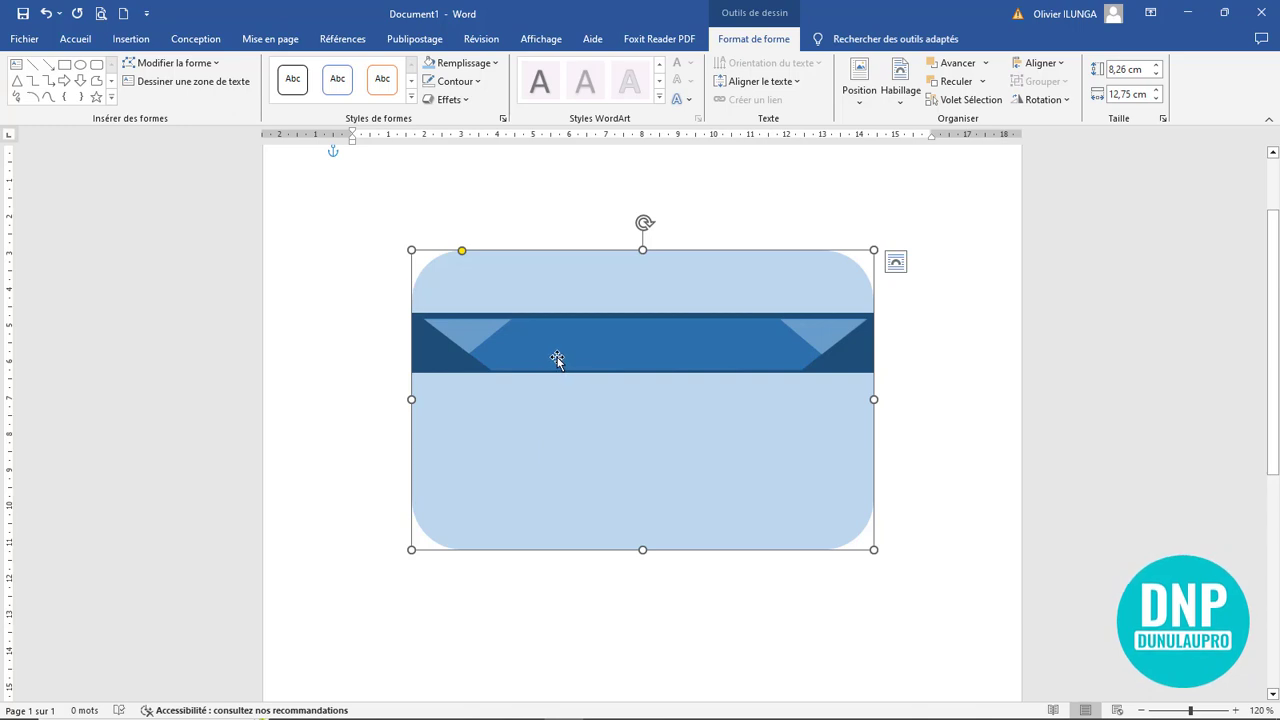
scroll(570, 365, "up", 4, "ctrl")
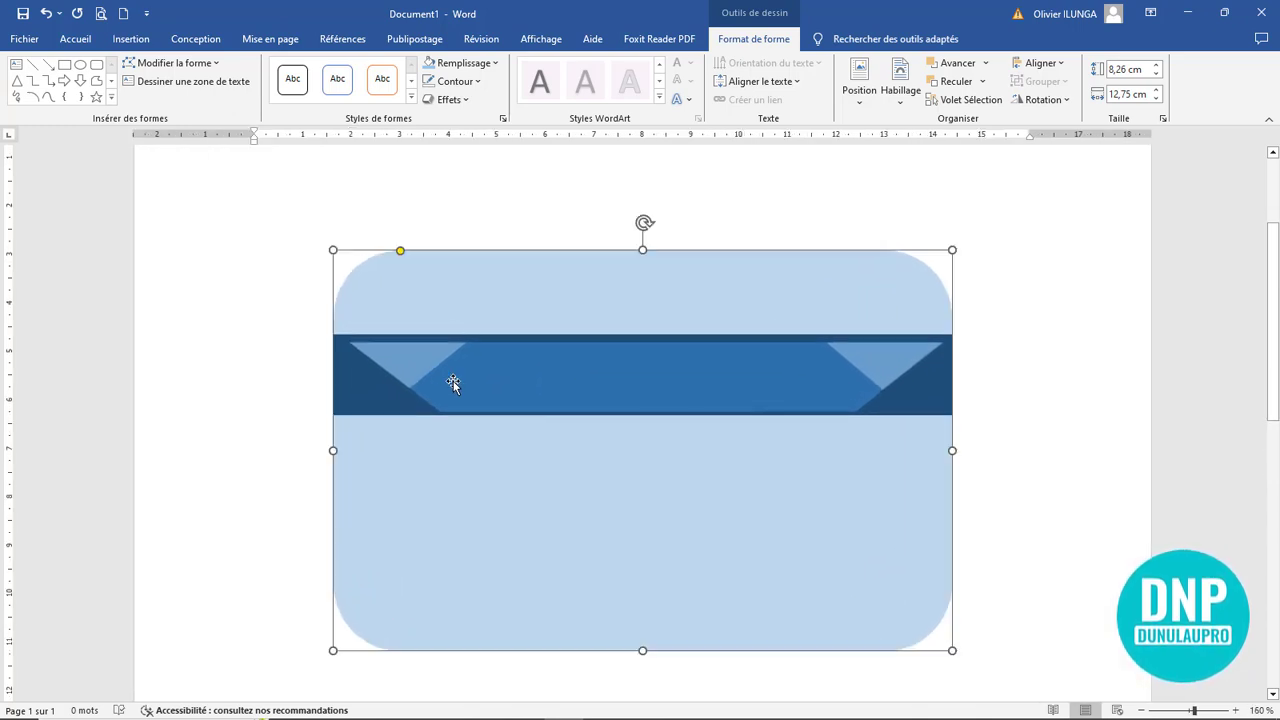
left_click(88, 42)
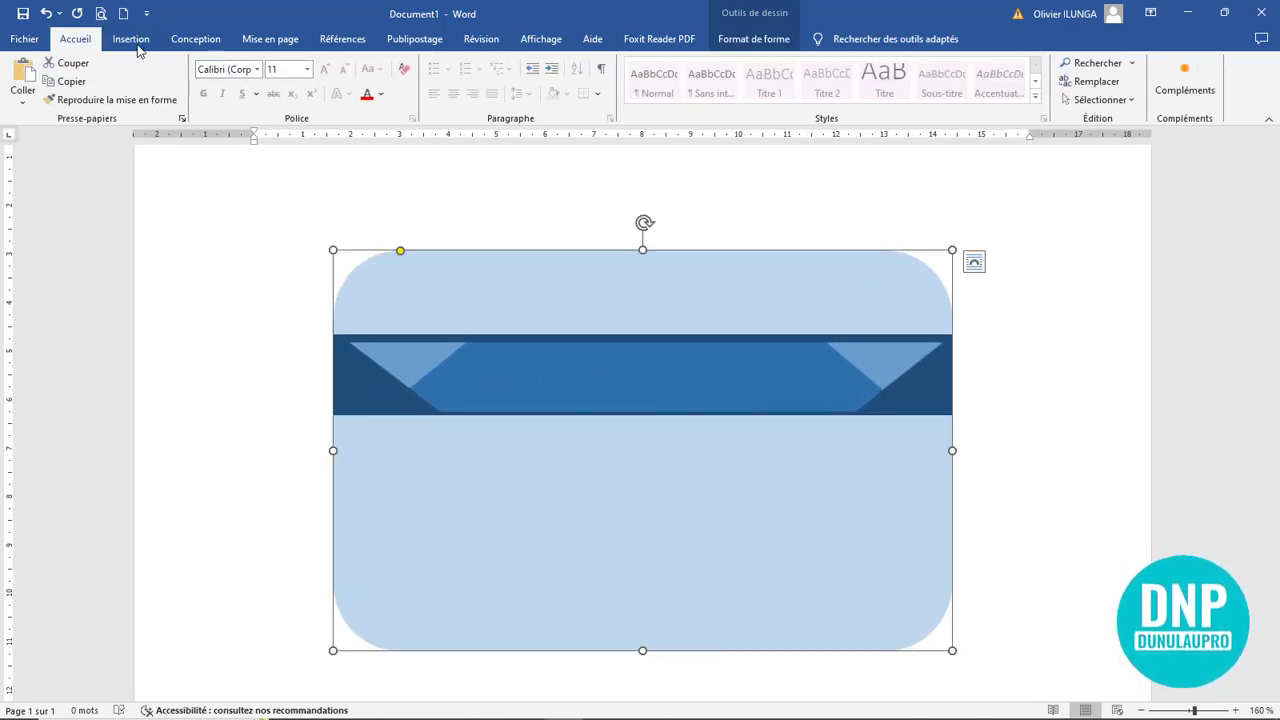
left_click(131, 40)
Step: Draw a text box below the banner reading 'Clinic NGALIEMA', resized to 0.97 × 5.03 cm
left_click(226, 98)
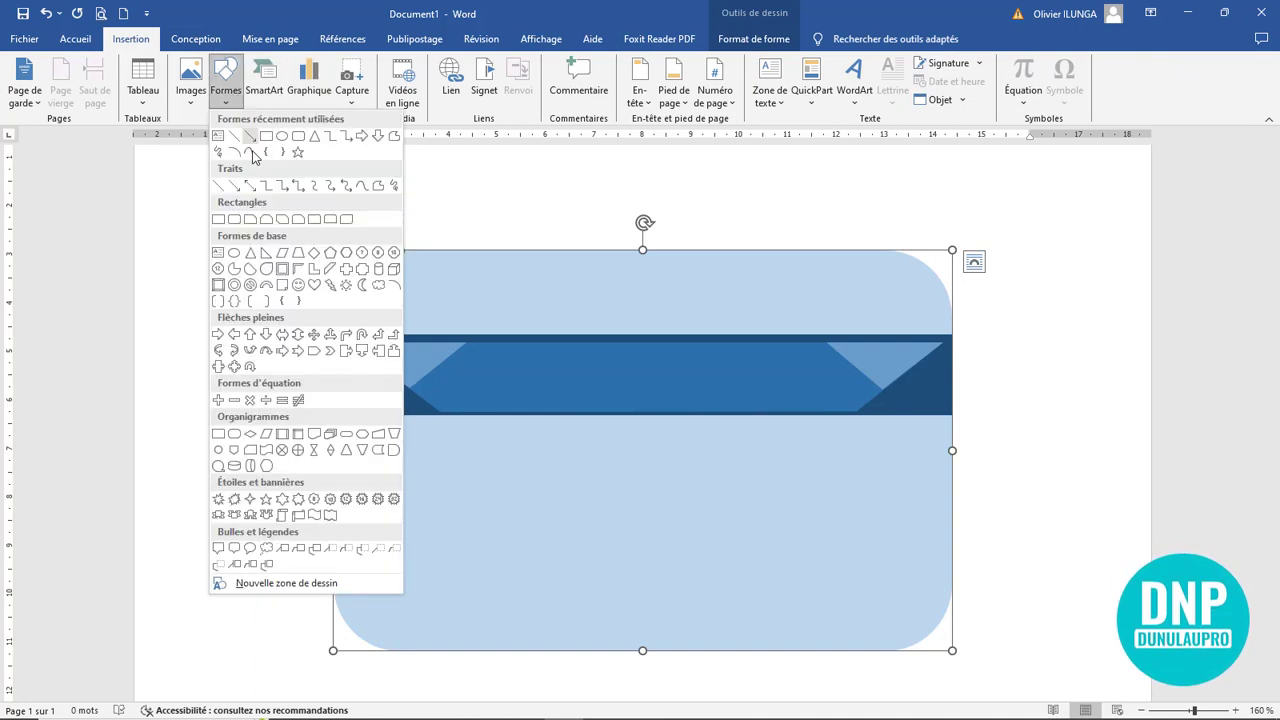
left_click(218, 142)
left_click_drag(424, 456, 586, 513)
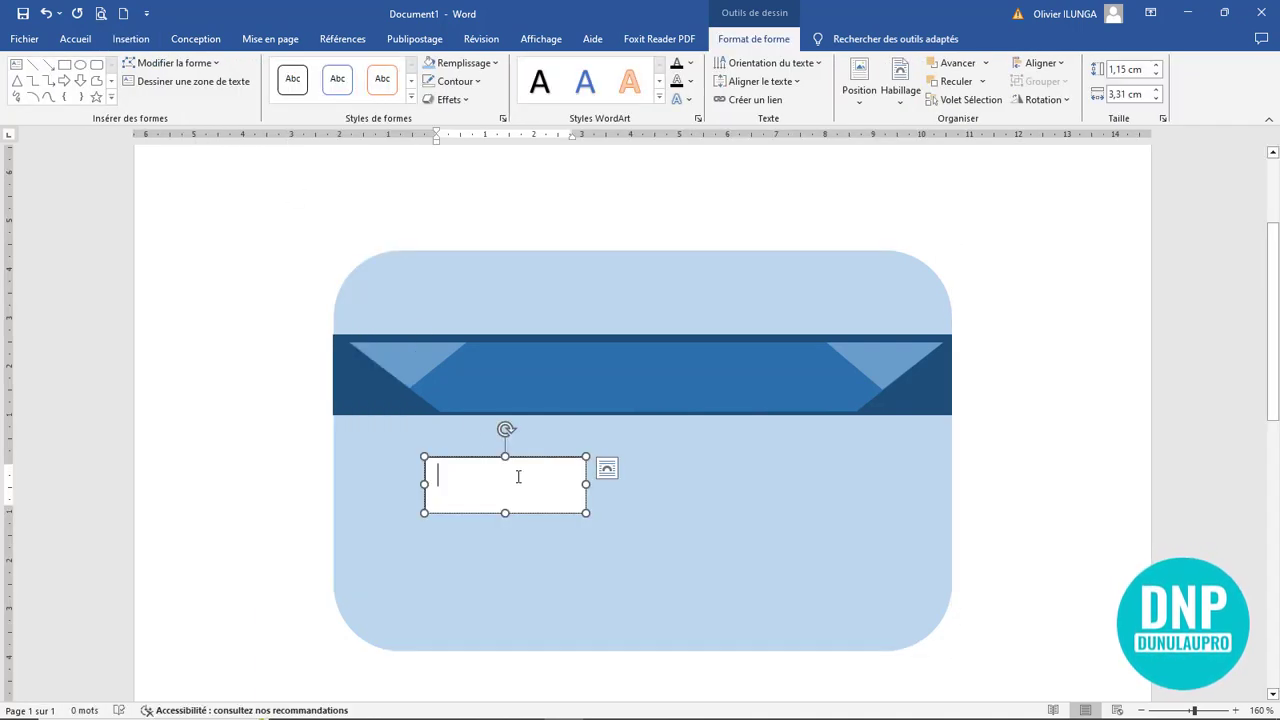
type("h")
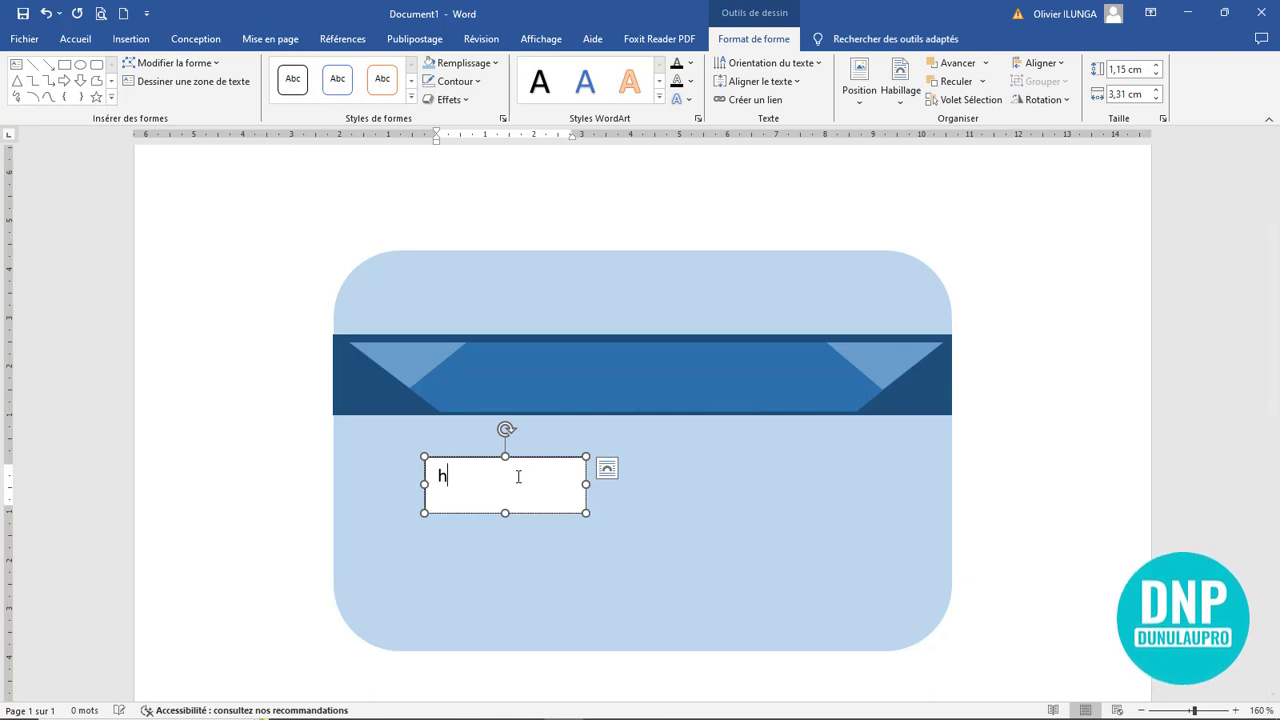
type("opital")
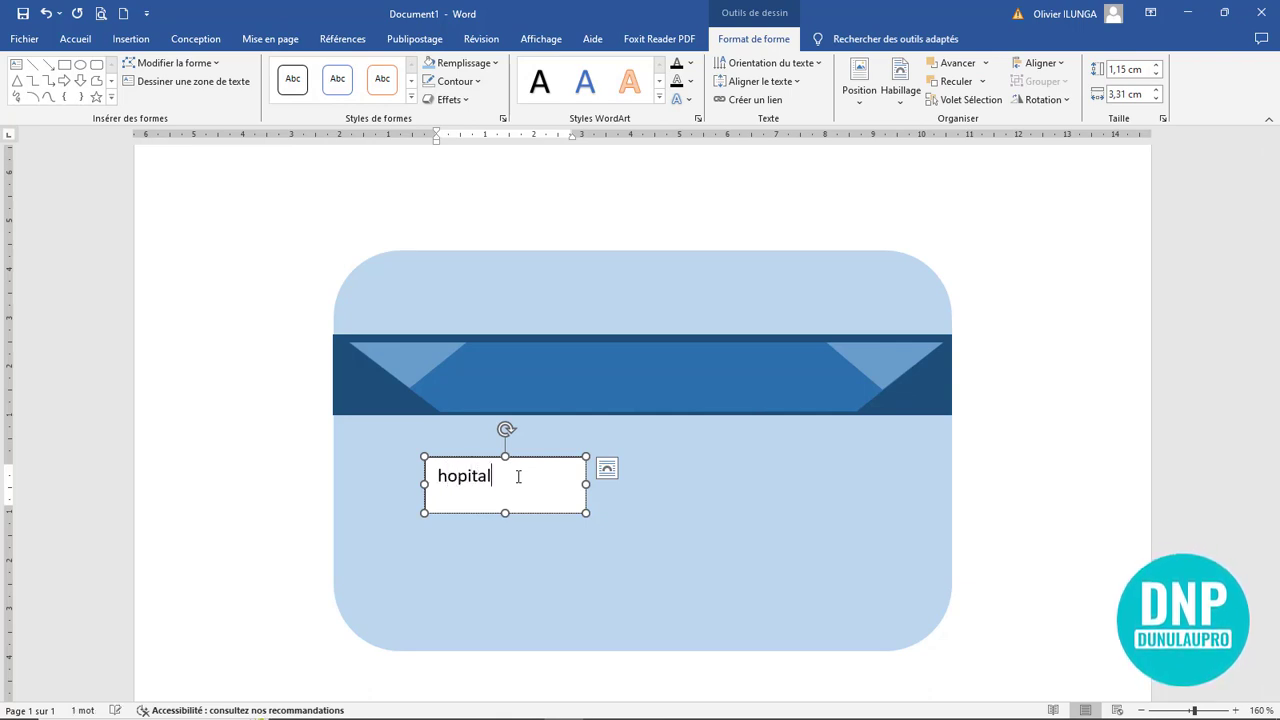
key("BackSpace")
key("BackSpace")
key("BackSpace")
type("Clini")
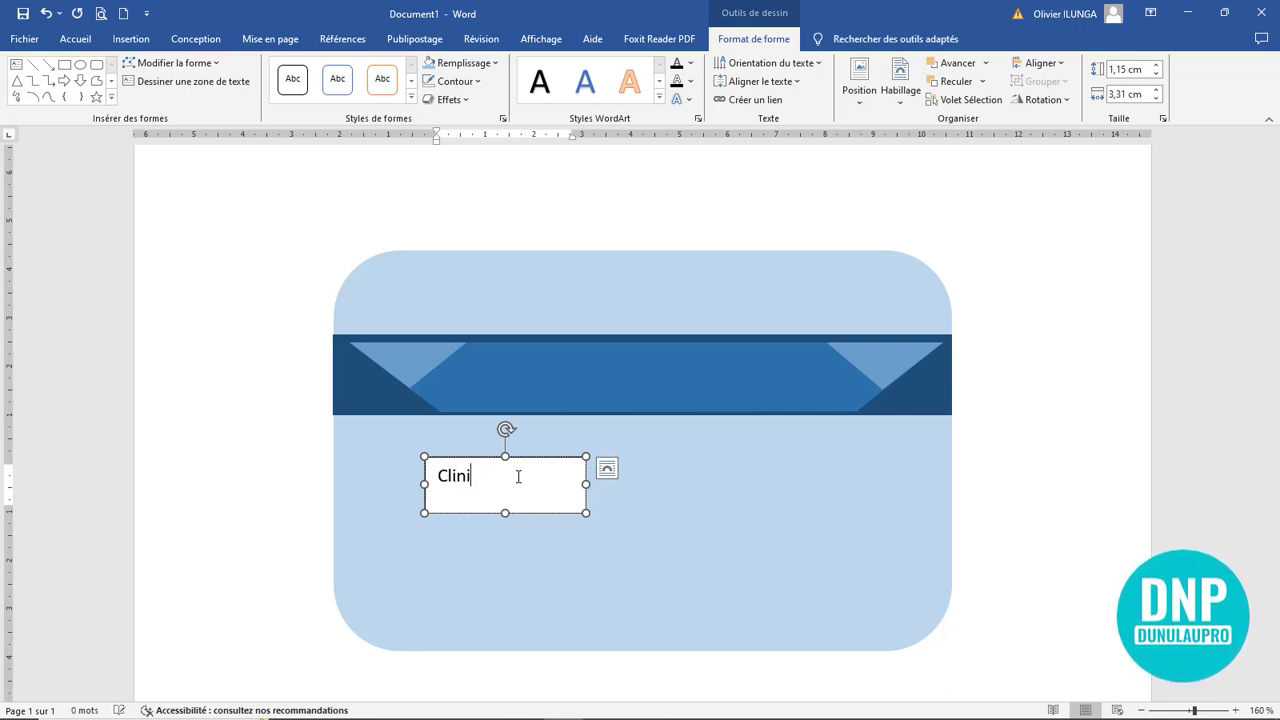
type("c ")
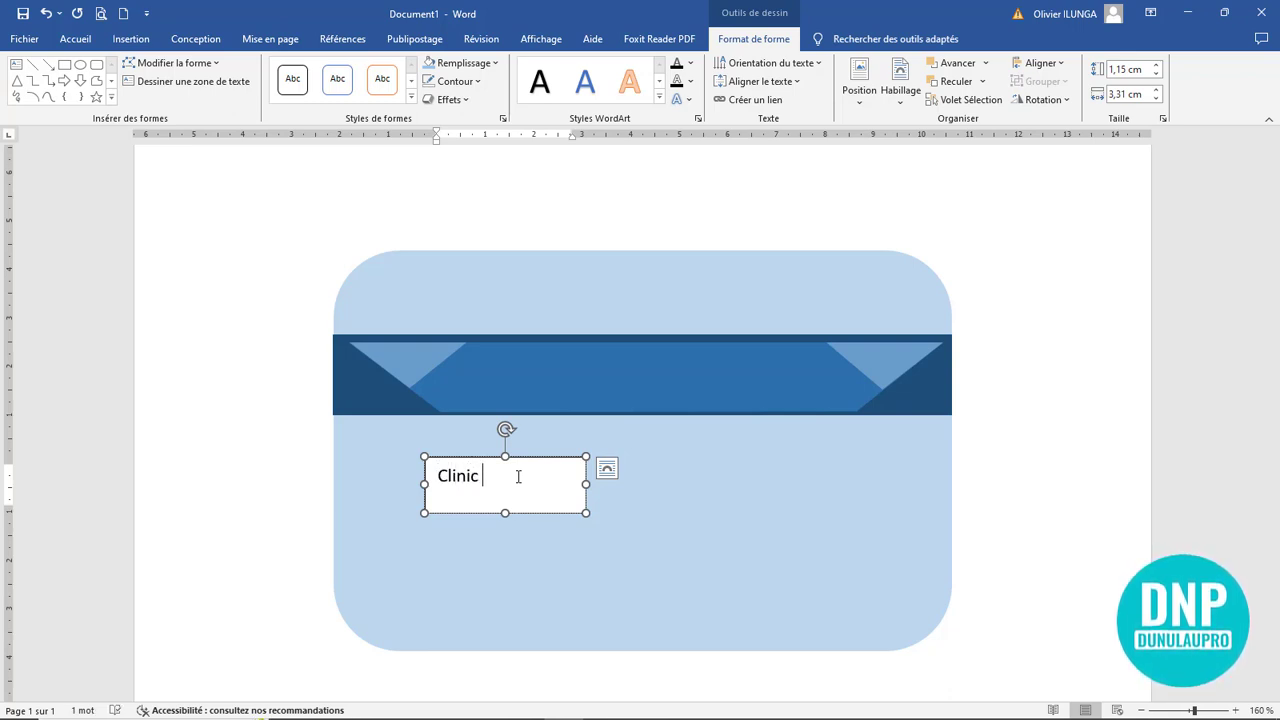
type("NGALIEMA")
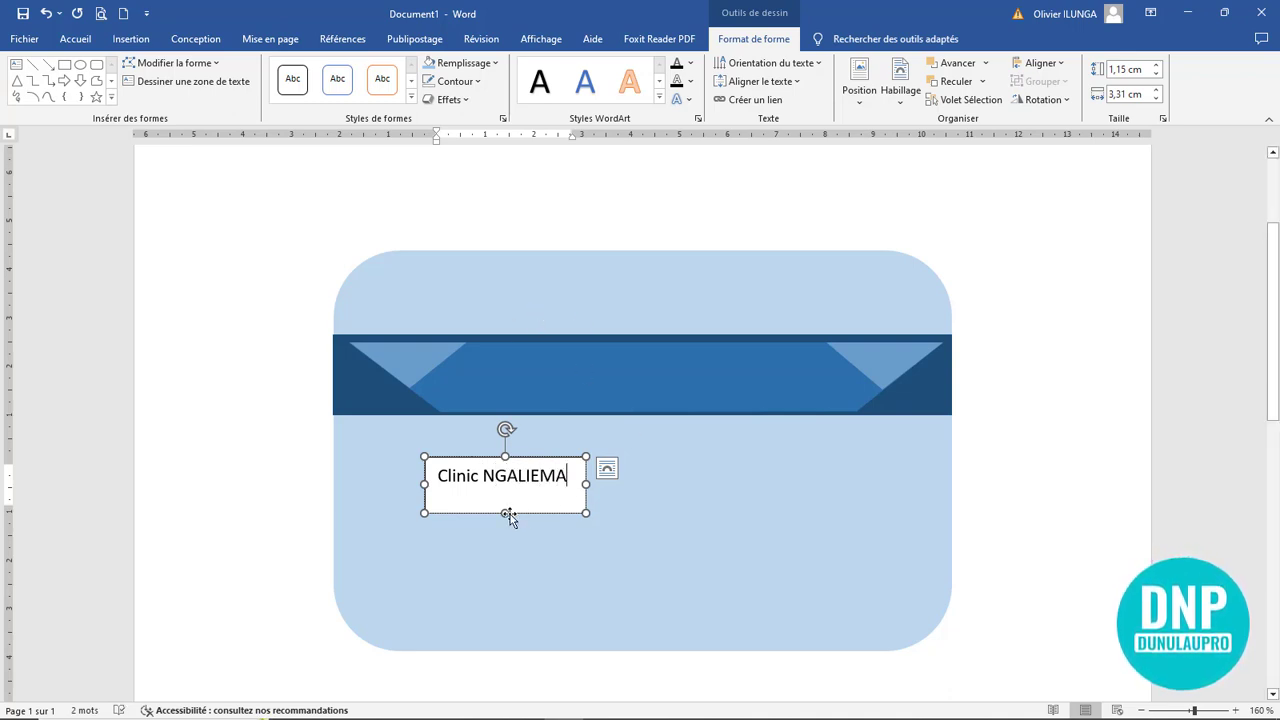
left_click_drag(505, 512, 505, 504)
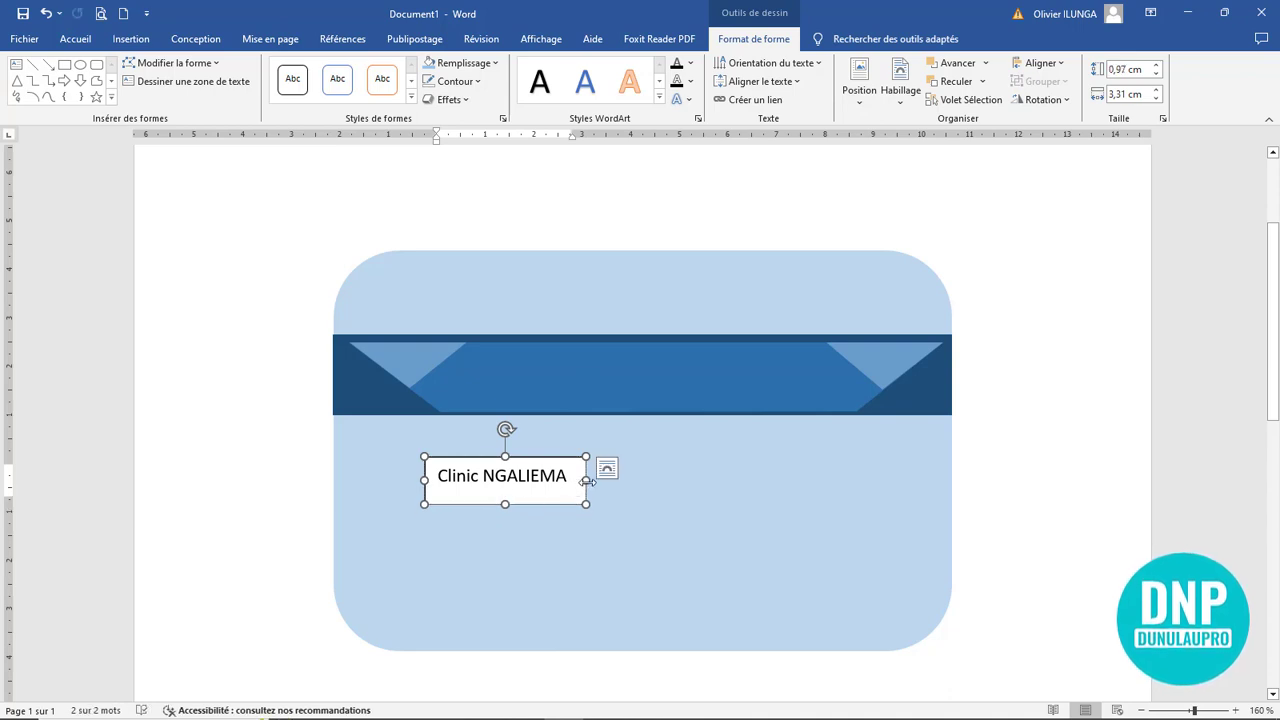
mouse_move(586, 480)
left_mouse_down()
mouse_move(669, 480)
mouse_move(389, 481)
left_mouse_up()
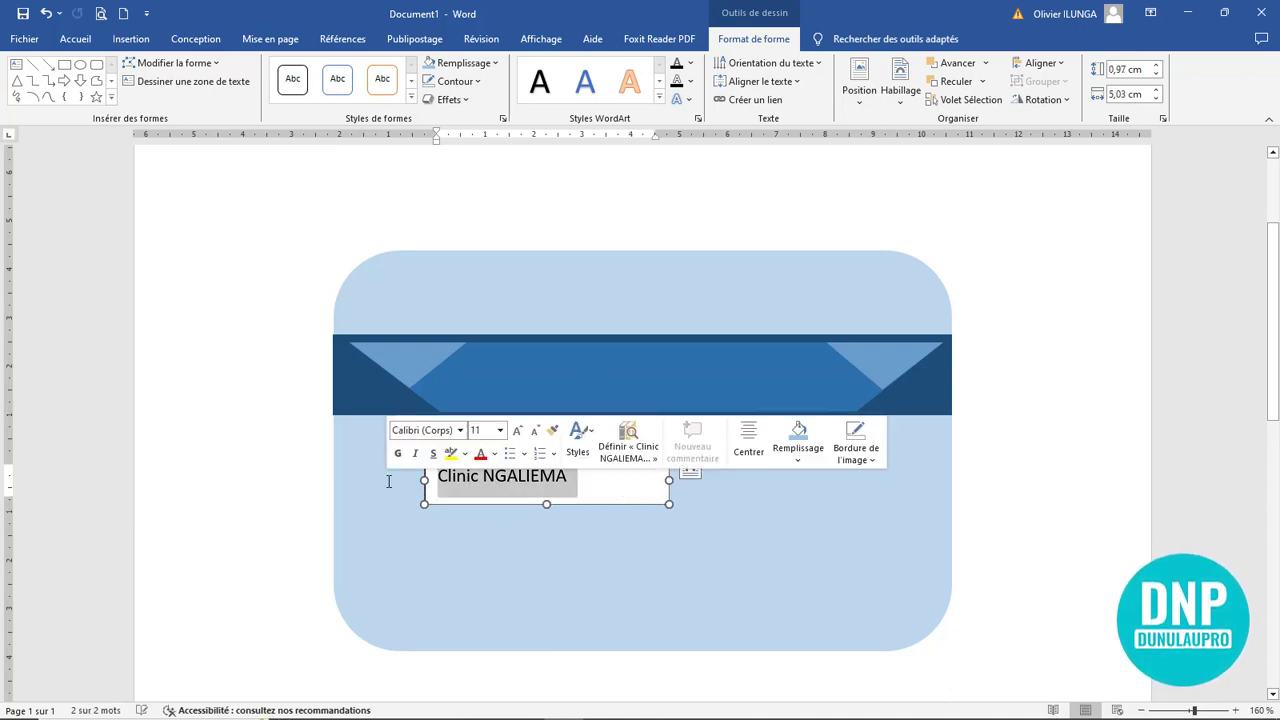
Step: Make the whole clinic name uppercase, bold, in Montserrat Black
key("shift+F3")
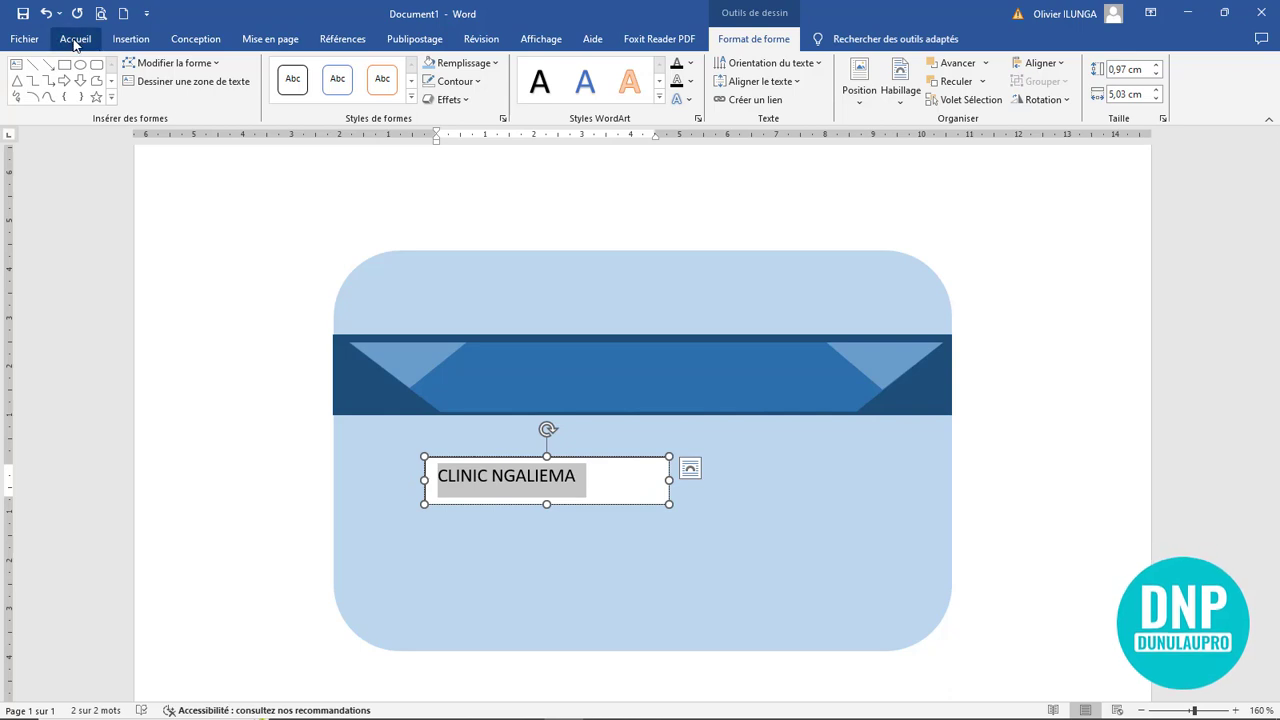
left_click(75, 39)
left_click(203, 93)
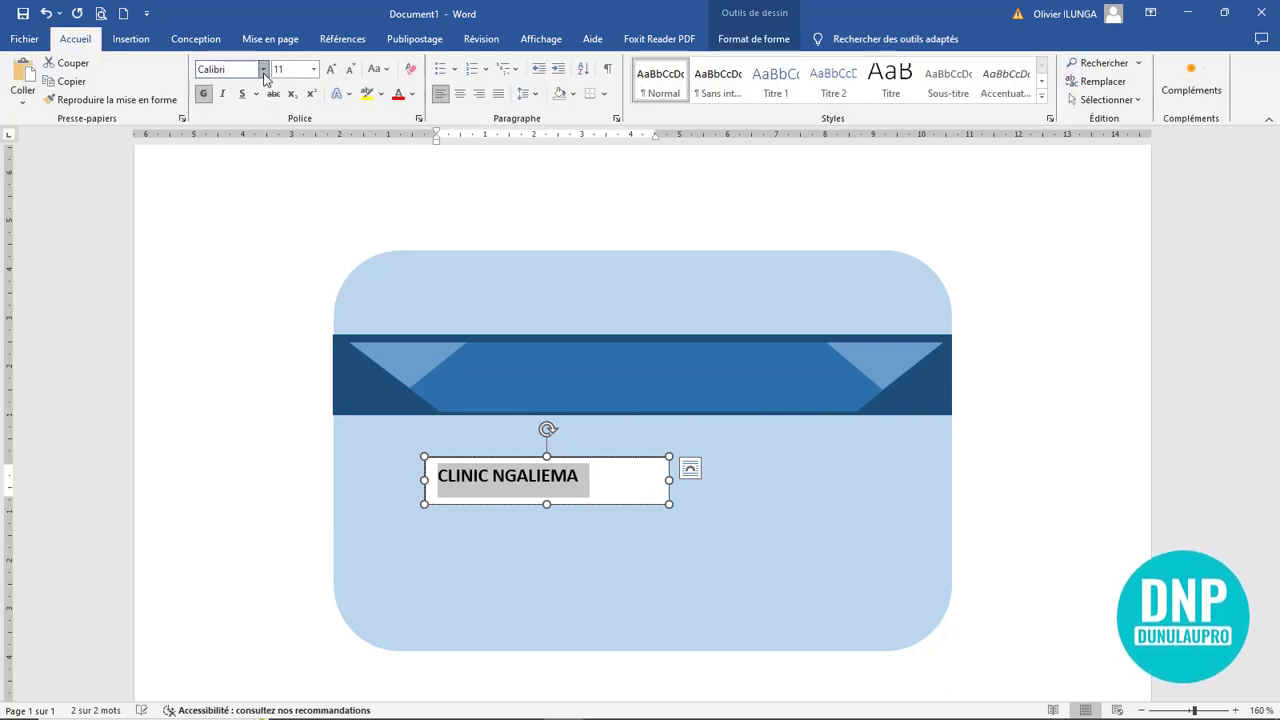
left_click(263, 69)
left_click(266, 186)
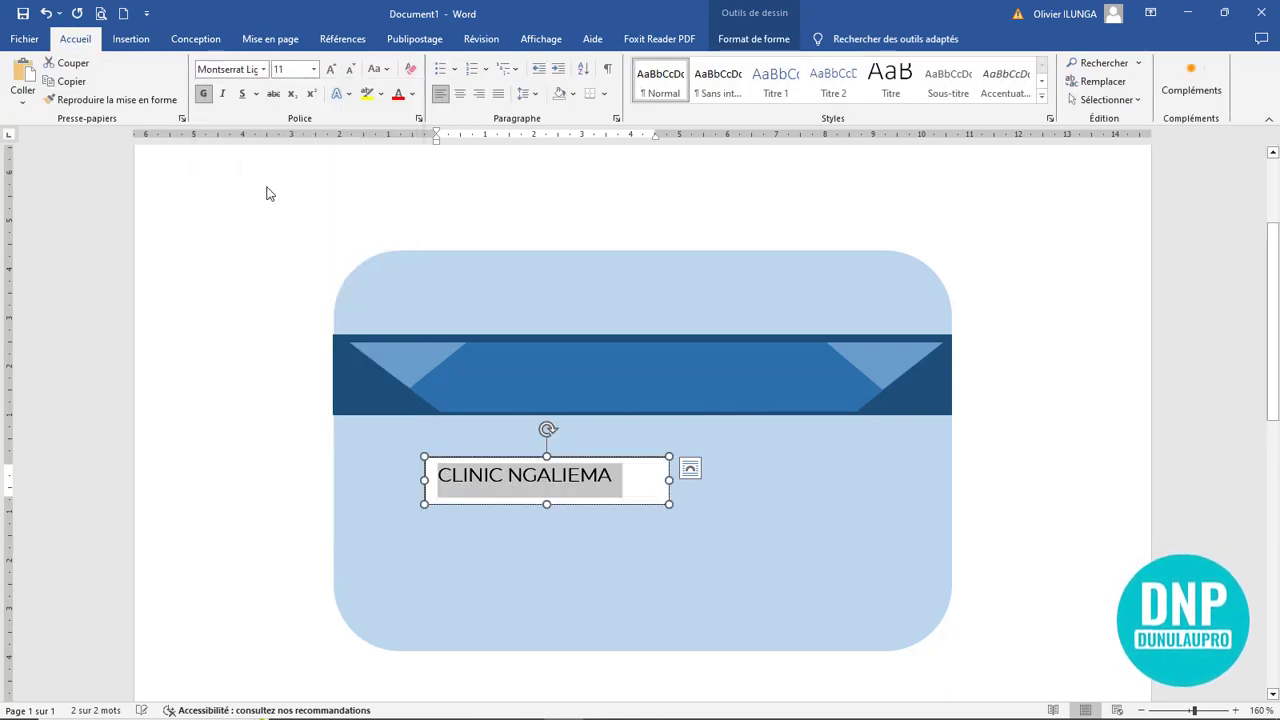
left_click(263, 69)
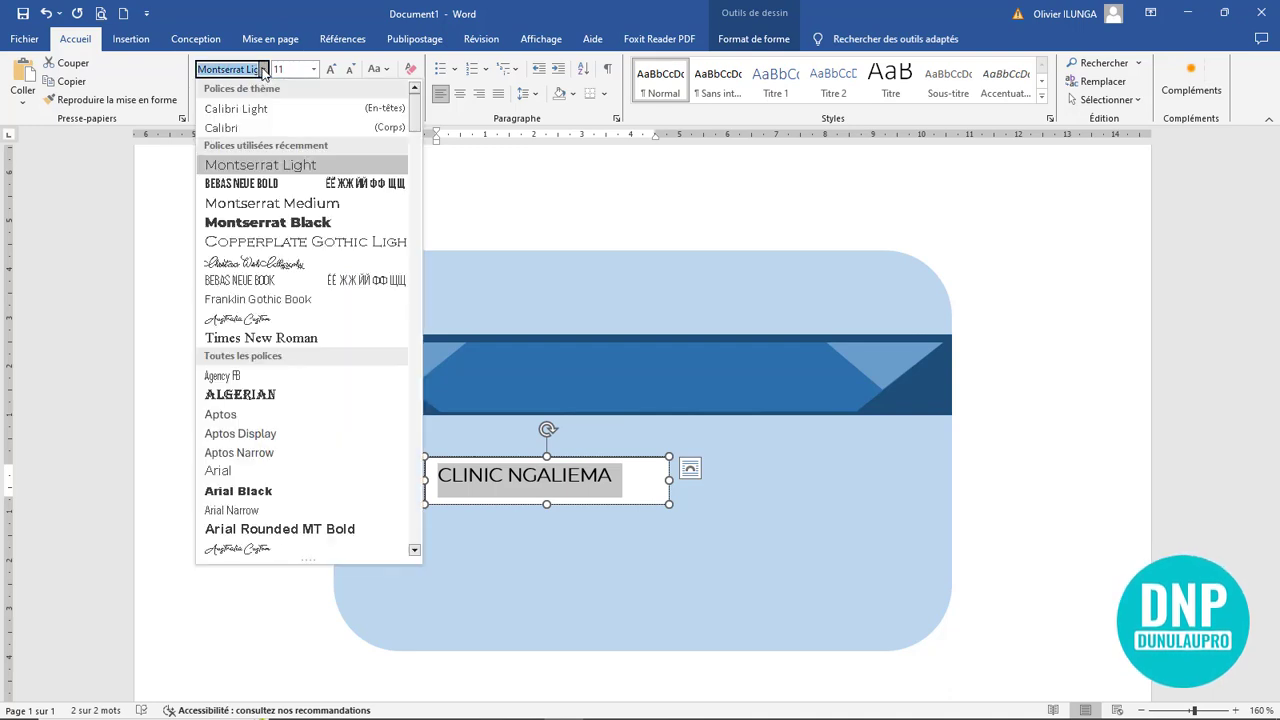
left_click(268, 218)
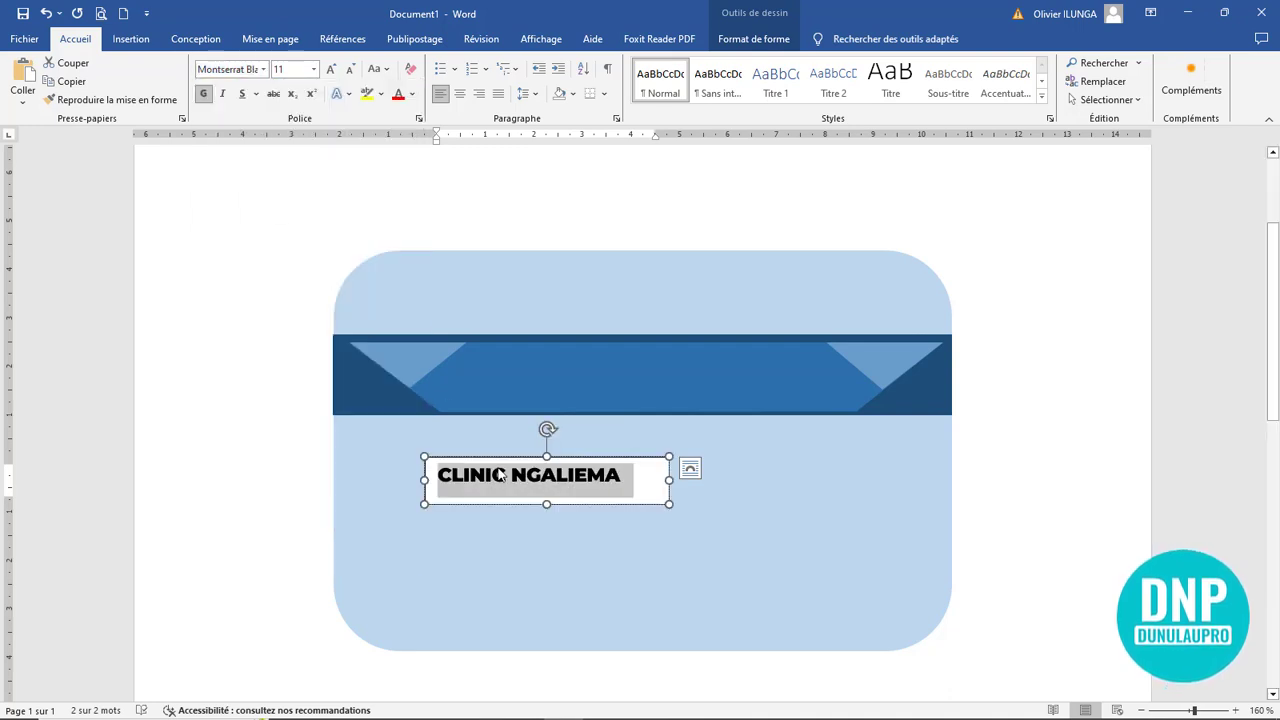
Step: Set just the word CLINIC in Montserrat Medium
left_click(510, 476)
left_click_drag(507, 476, 437, 476)
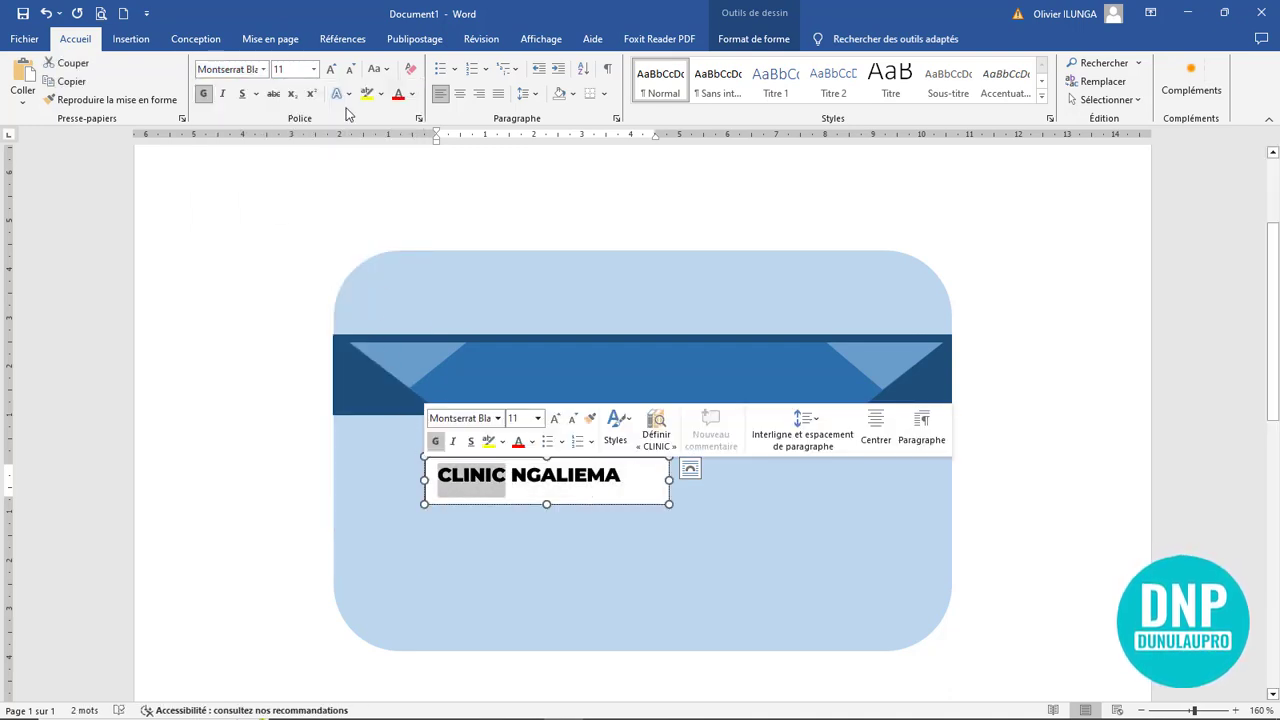
left_click(263, 69)
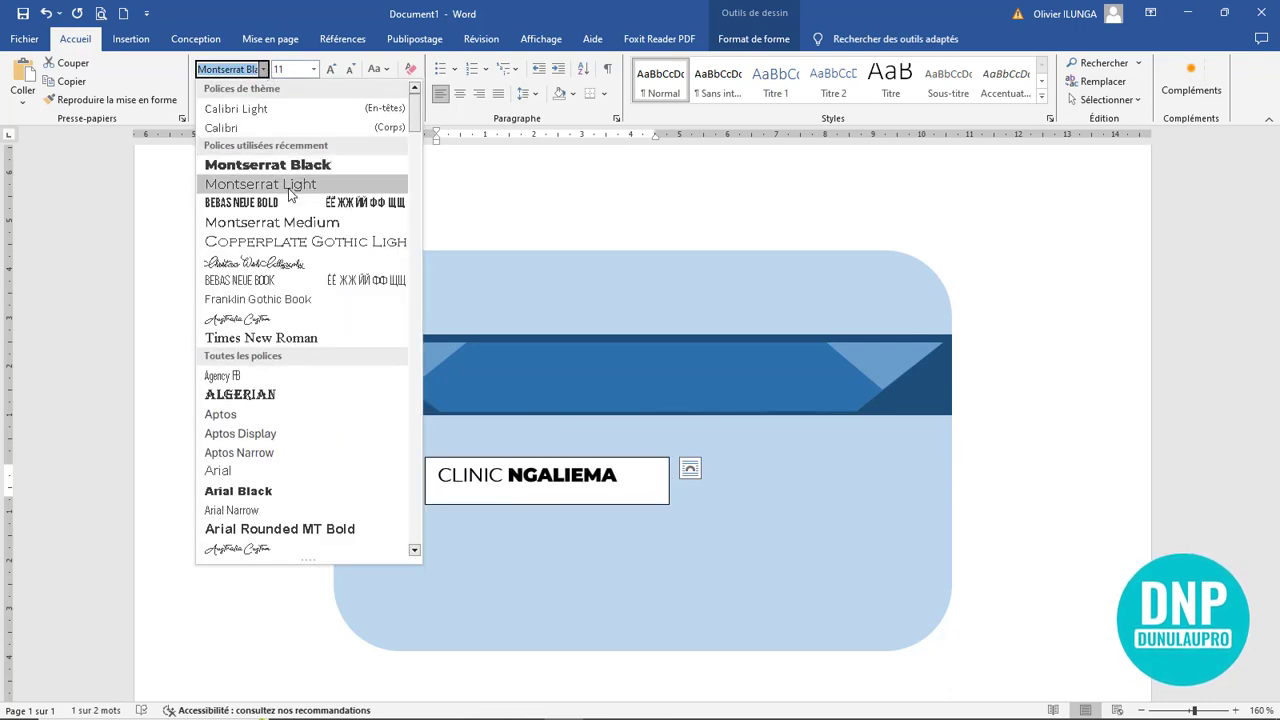
left_click(283, 222)
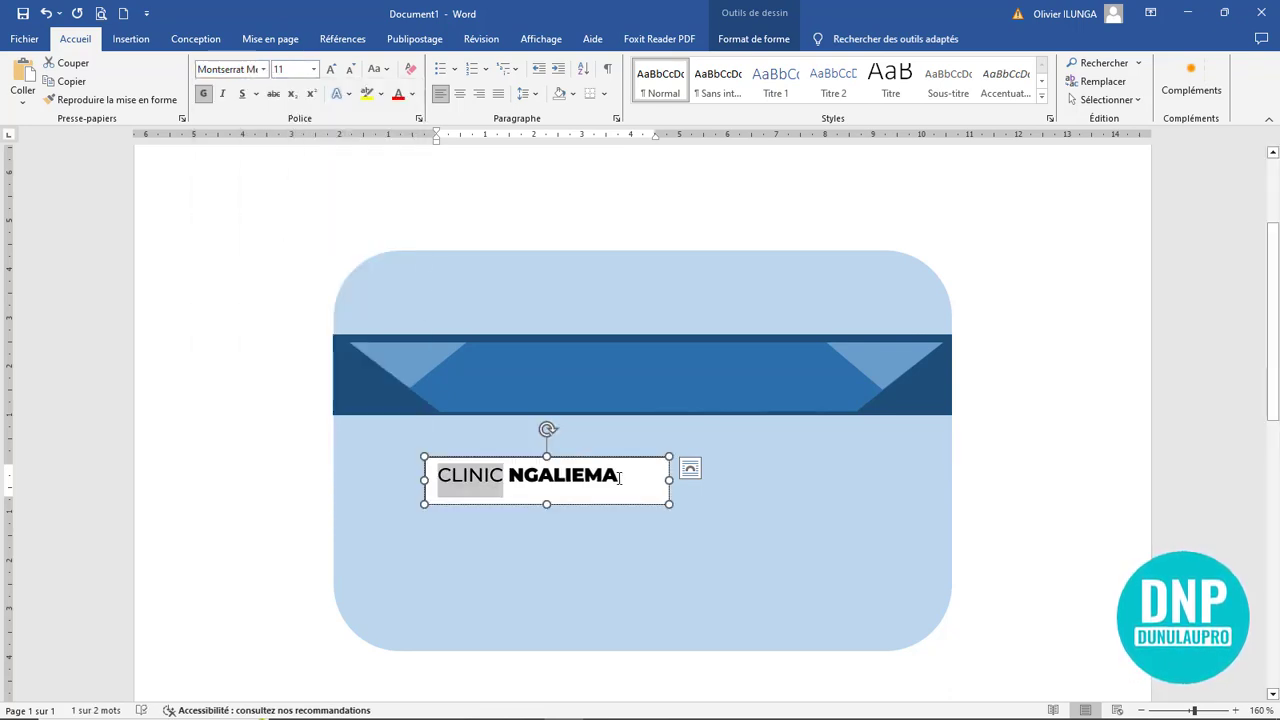
left_click_drag(646, 477, 437, 477)
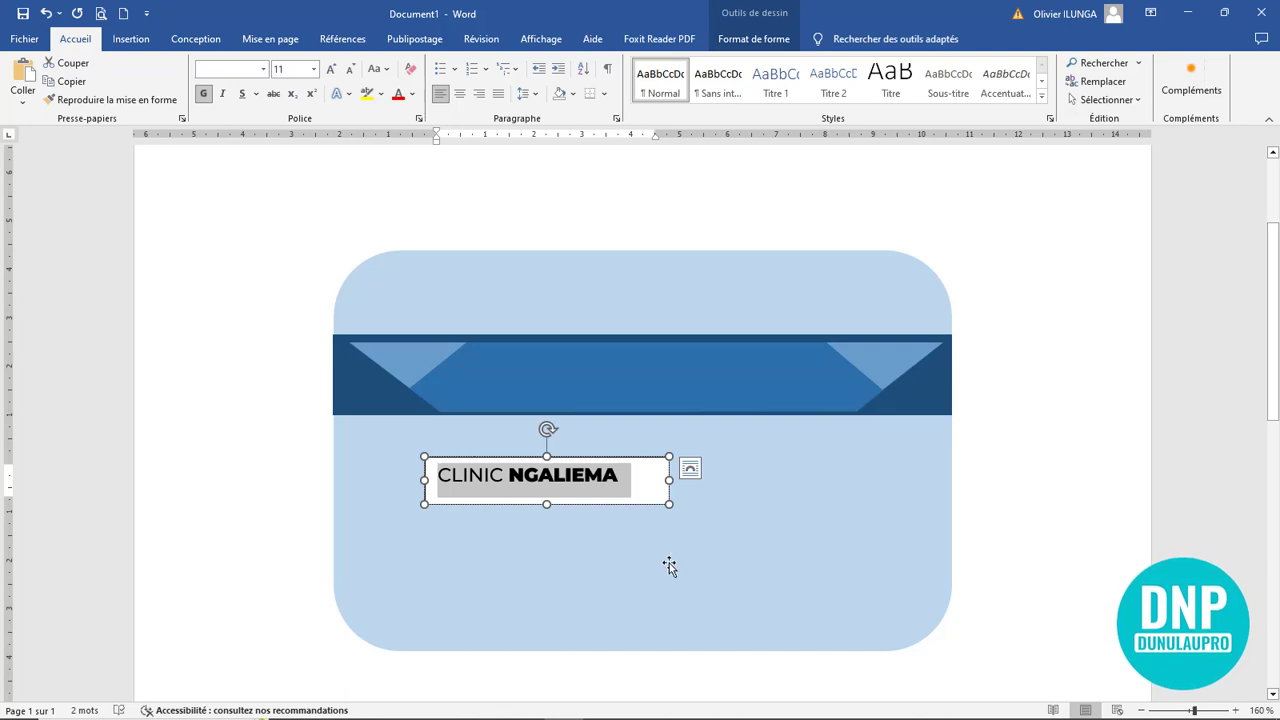
left_click(669, 506)
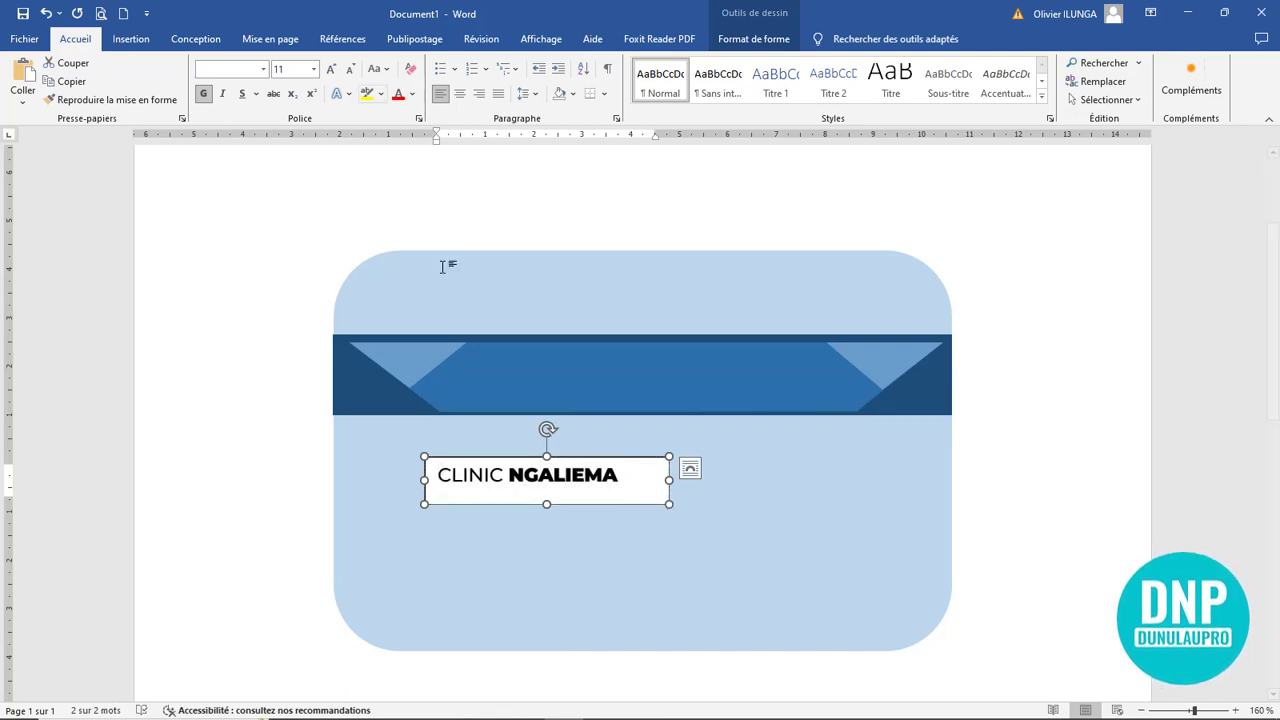
Step: Enlarge CLINIC NGALIEMA to 16 pt and centre its box on the dark-blue header stripe
left_click(331, 70)
left_click(331, 70)
left_click(331, 70)
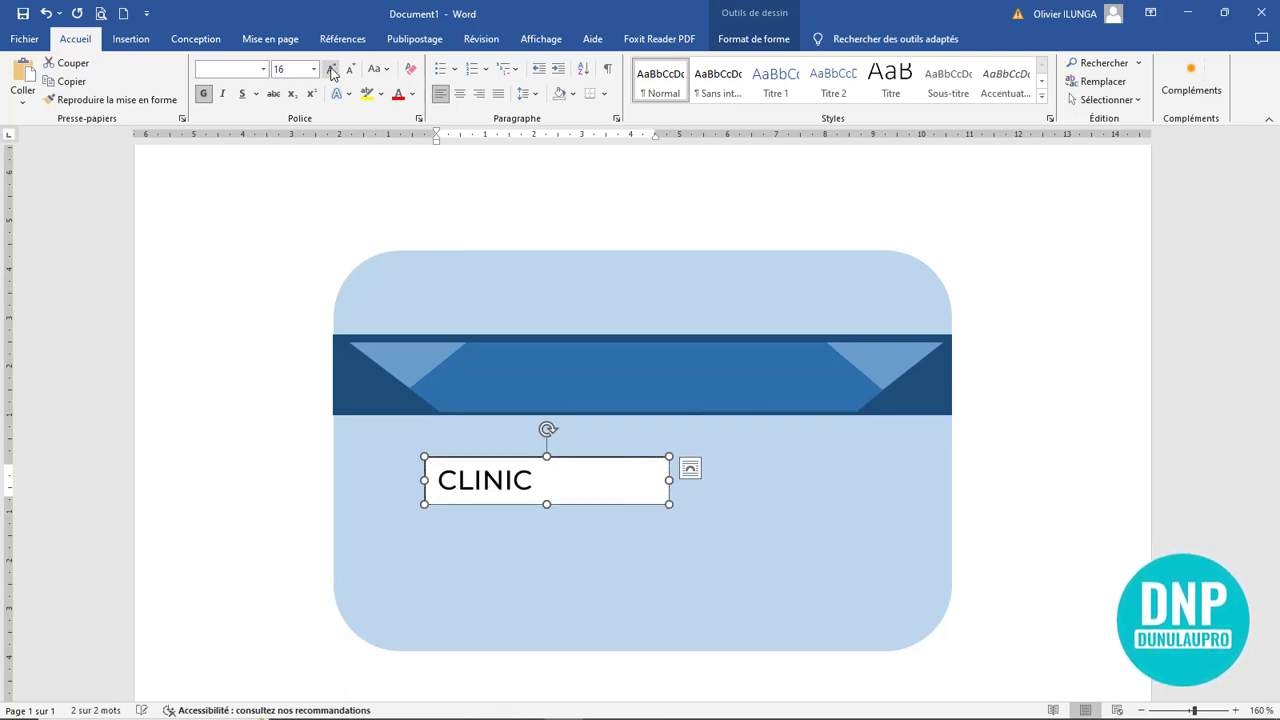
left_click(331, 70)
mouse_move(669, 481)
left_mouse_down()
mouse_move(776, 488)
mouse_move(758, 481)
mouse_move(721, 358)
mouse_move(757, 354)
left_mouse_up()
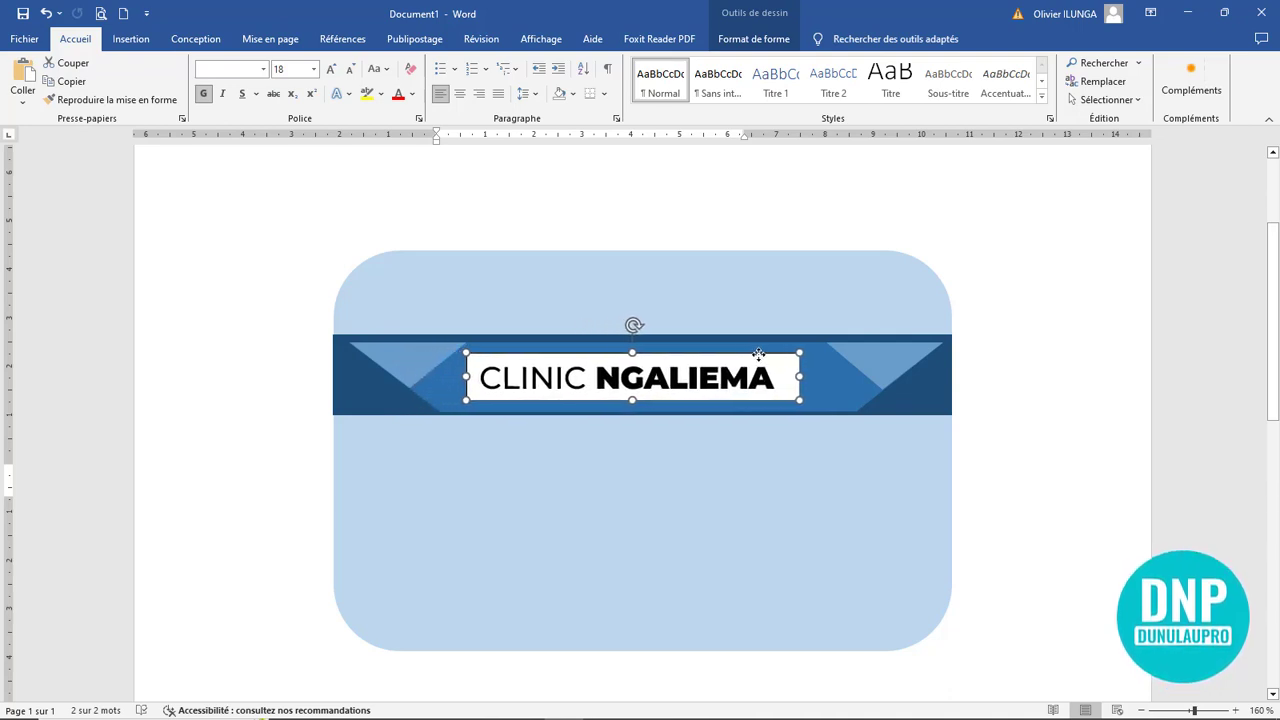
key("ctrl+shift+less")
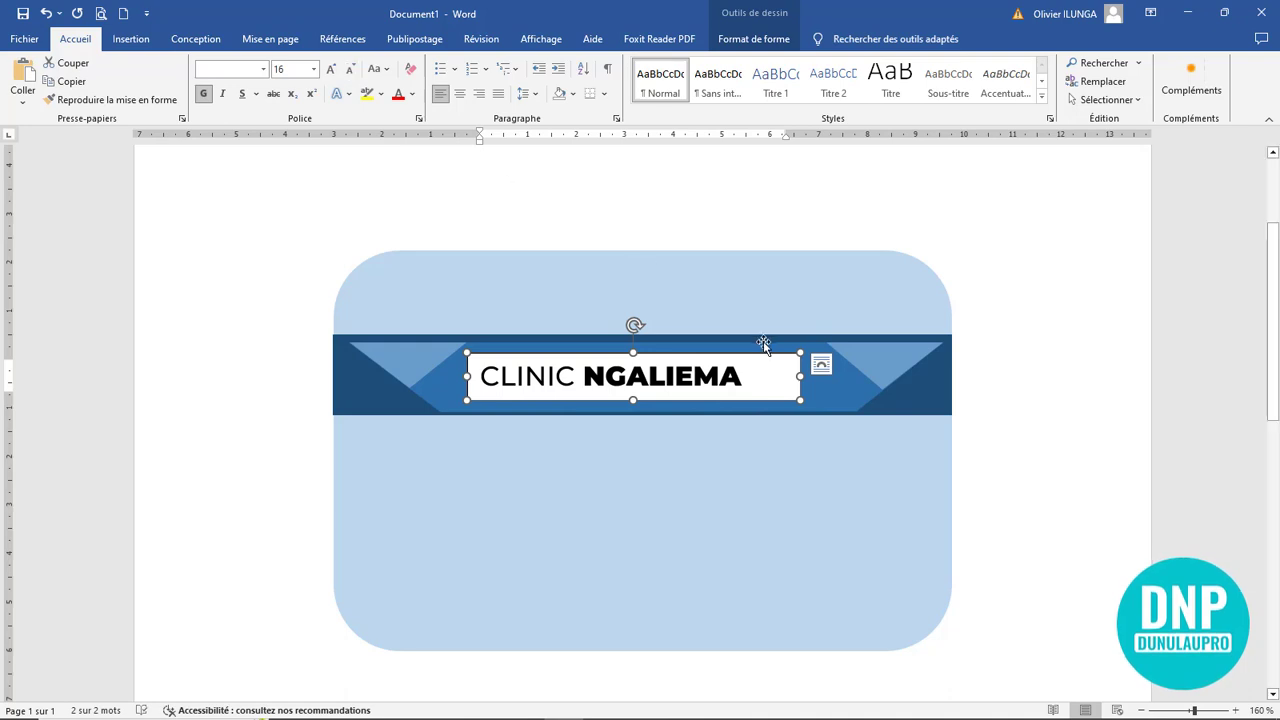
left_click_drag(800, 376, 767, 376)
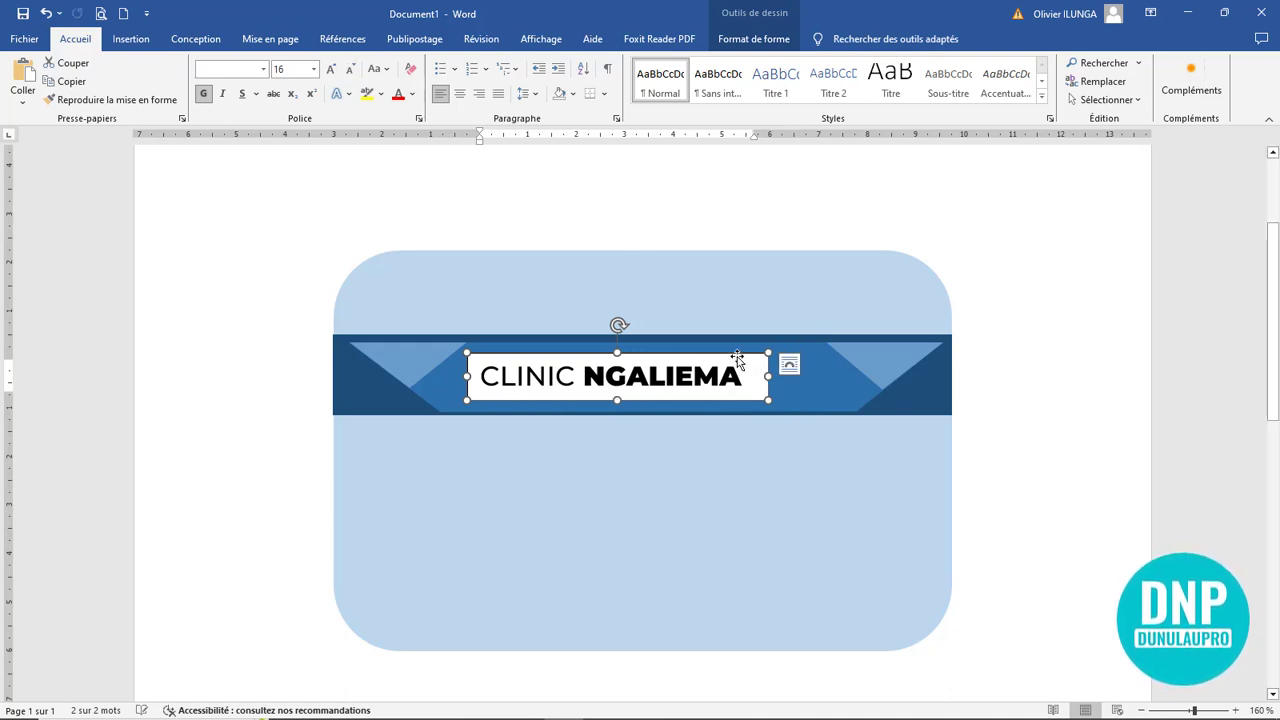
Step: Give the name's text box No Fill and No Outline so the header stripe shows behind it
left_click(753, 38)
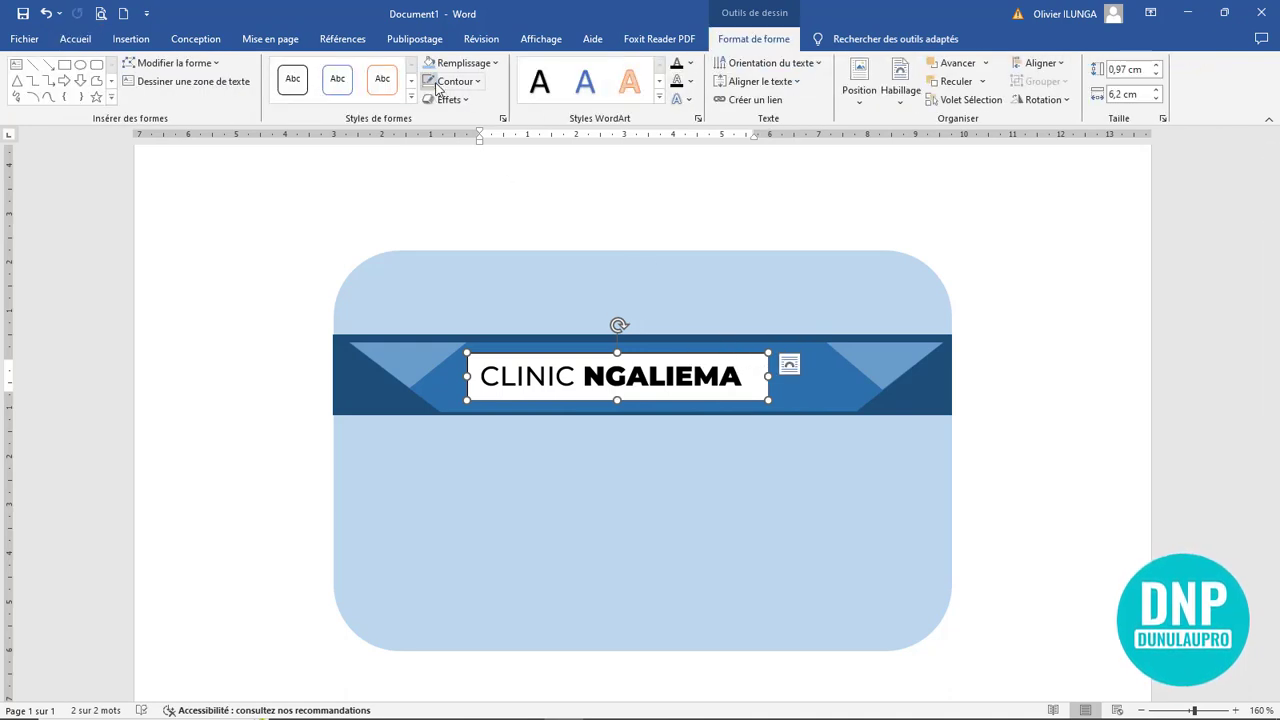
left_click(462, 63)
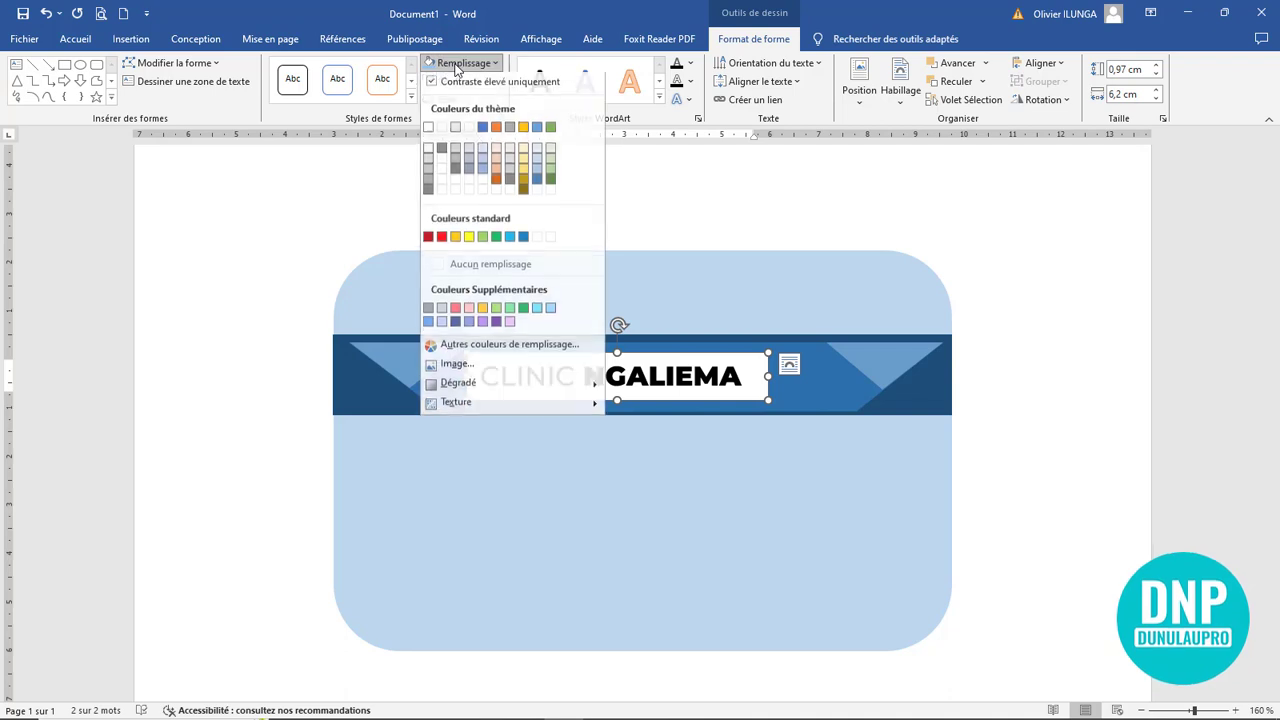
left_click(454, 268)
left_click(651, 486)
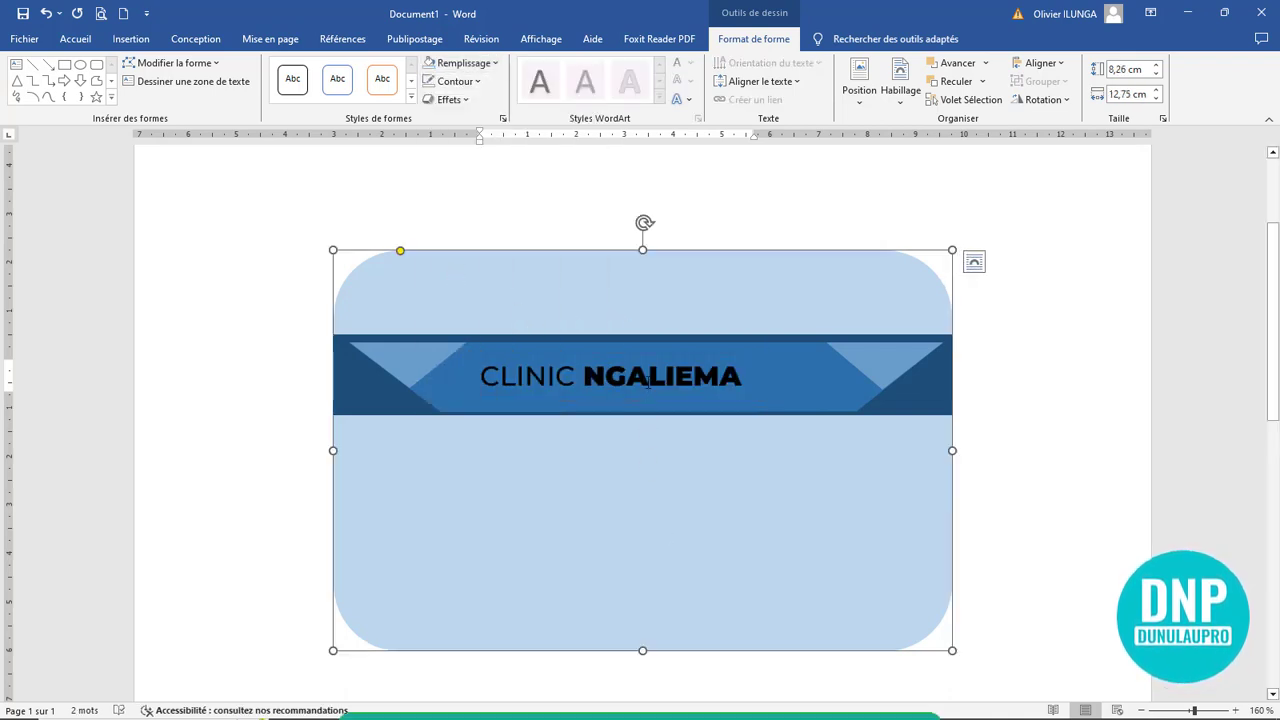
left_click(648, 381)
left_click_drag(741, 377, 584, 376)
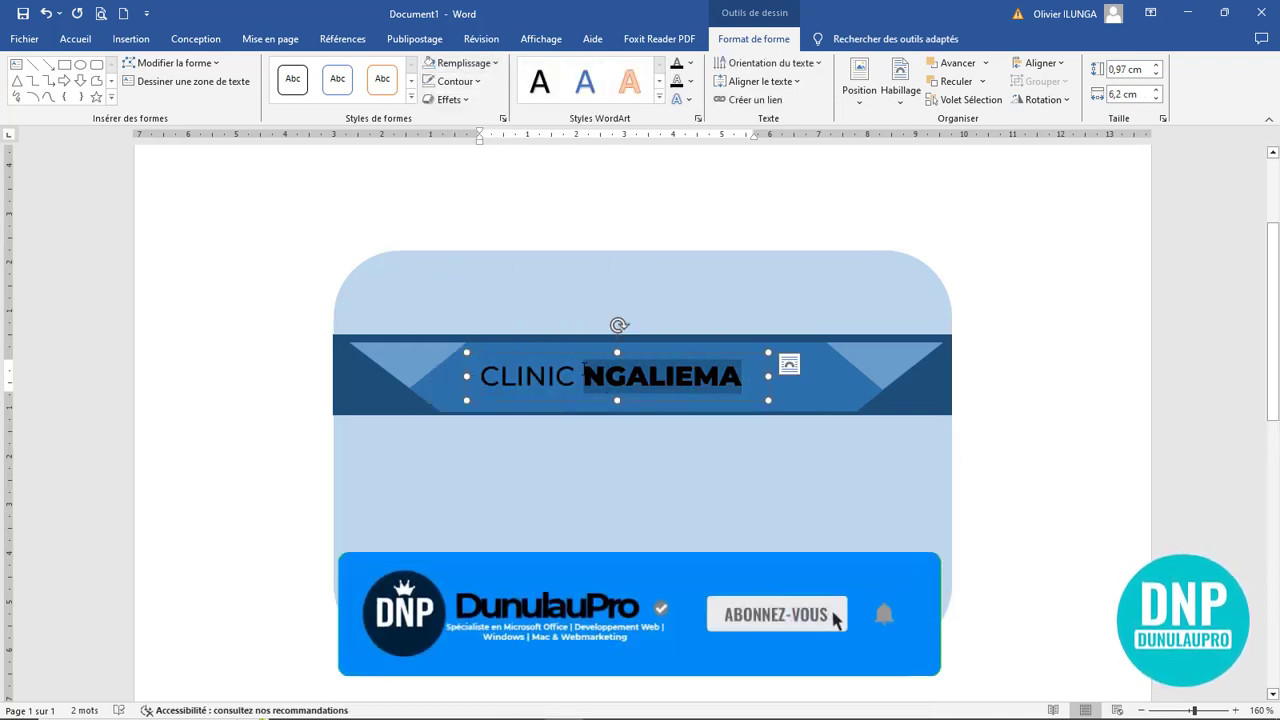
left_click(460, 81)
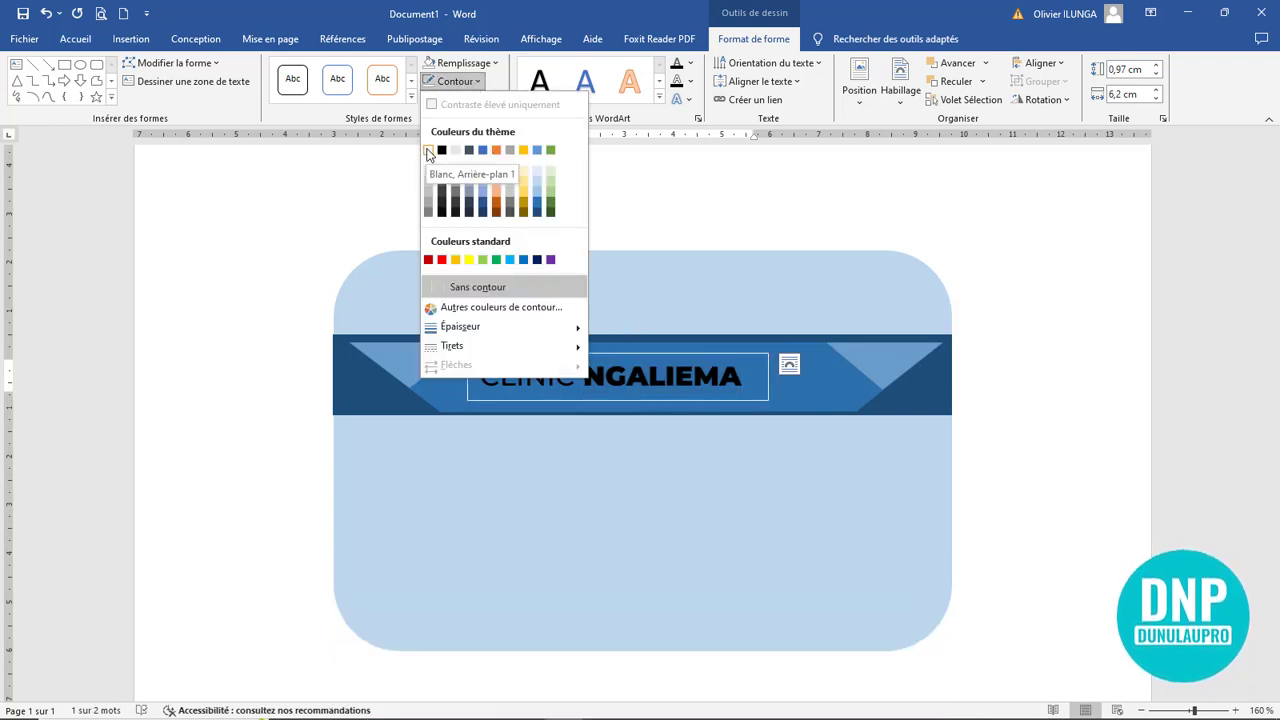
left_click(458, 81)
left_click(465, 63)
left_click(480, 263)
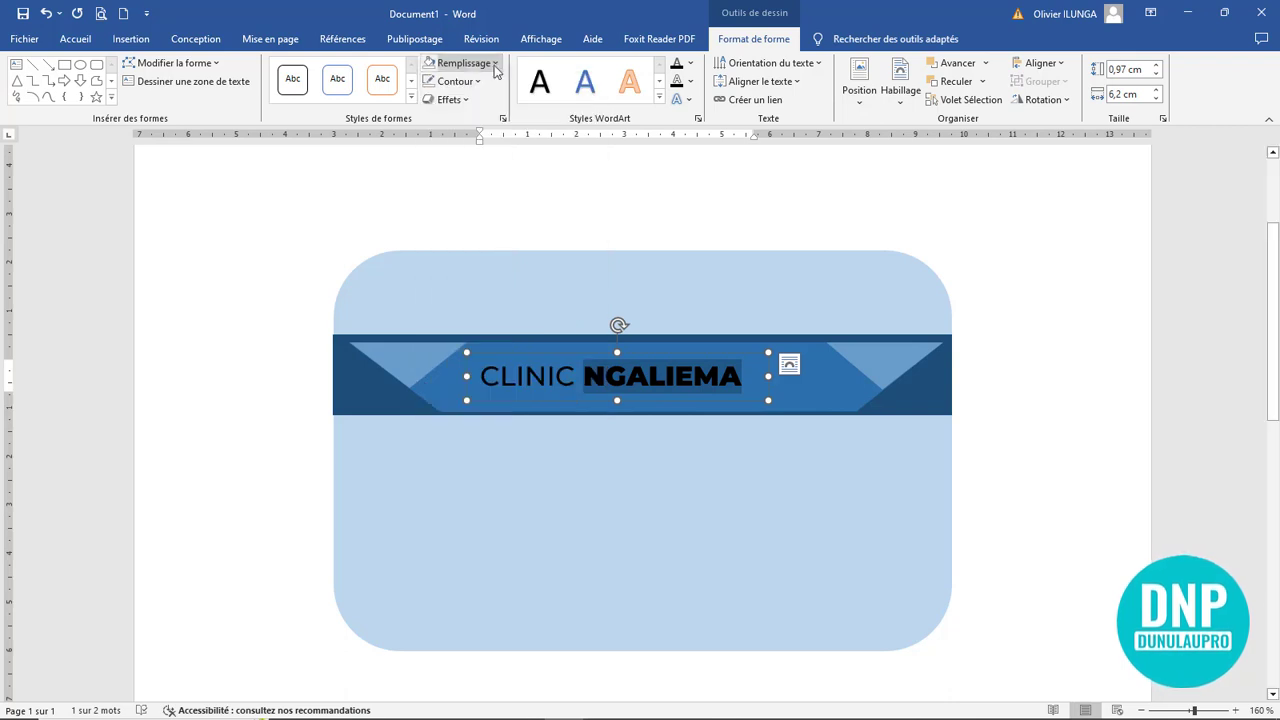
left_click(690, 63)
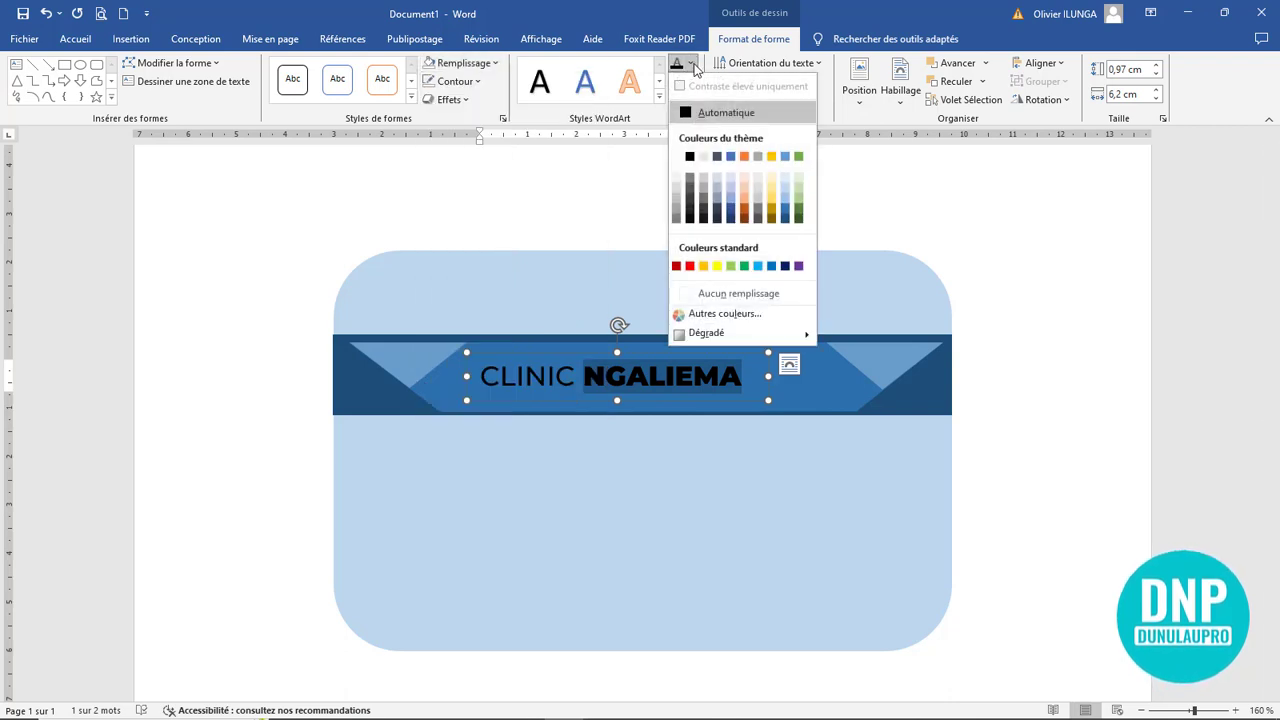
Step: Colour NGALIEMA and then CLINIC white in the banner title
left_click(676, 162)
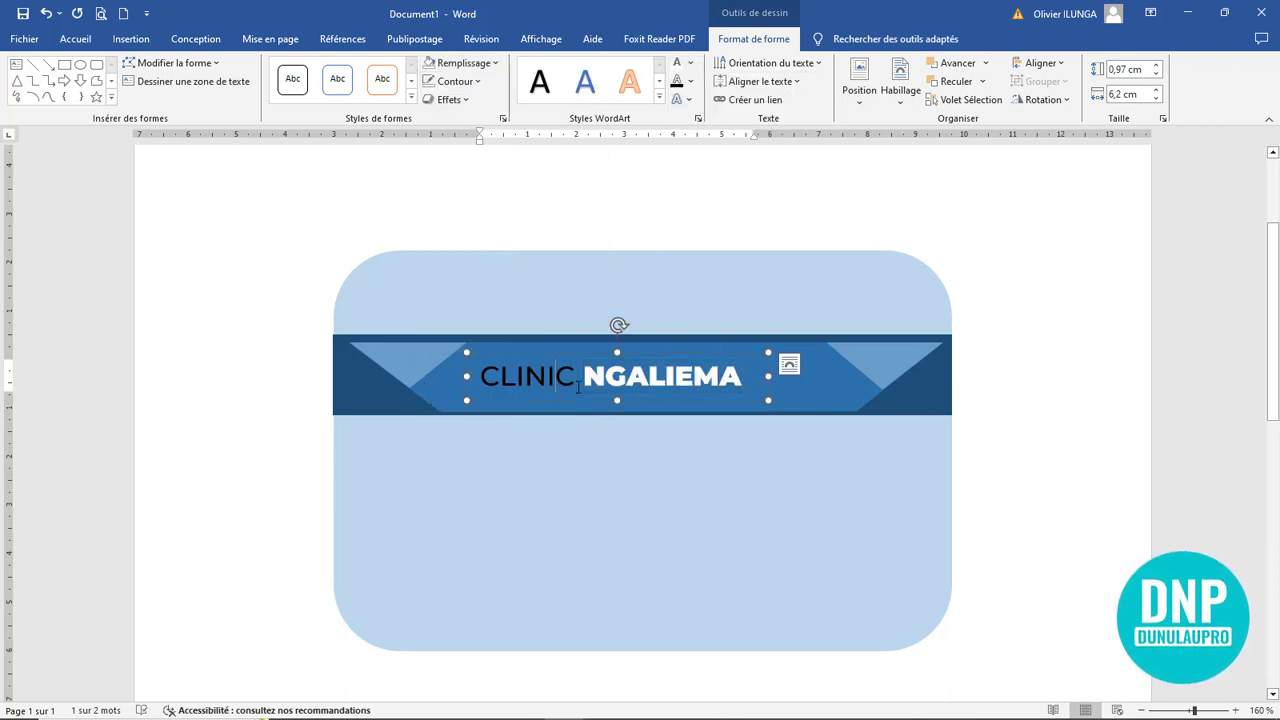
double_click(488, 376)
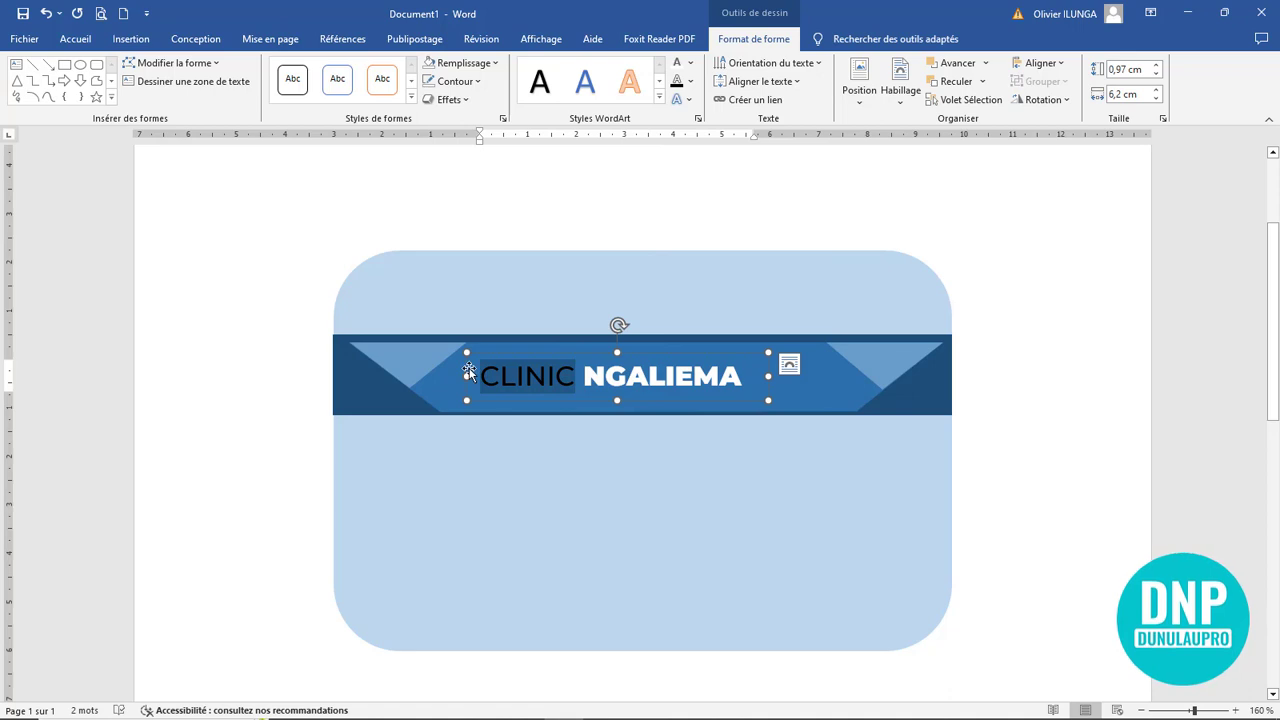
left_click(691, 63)
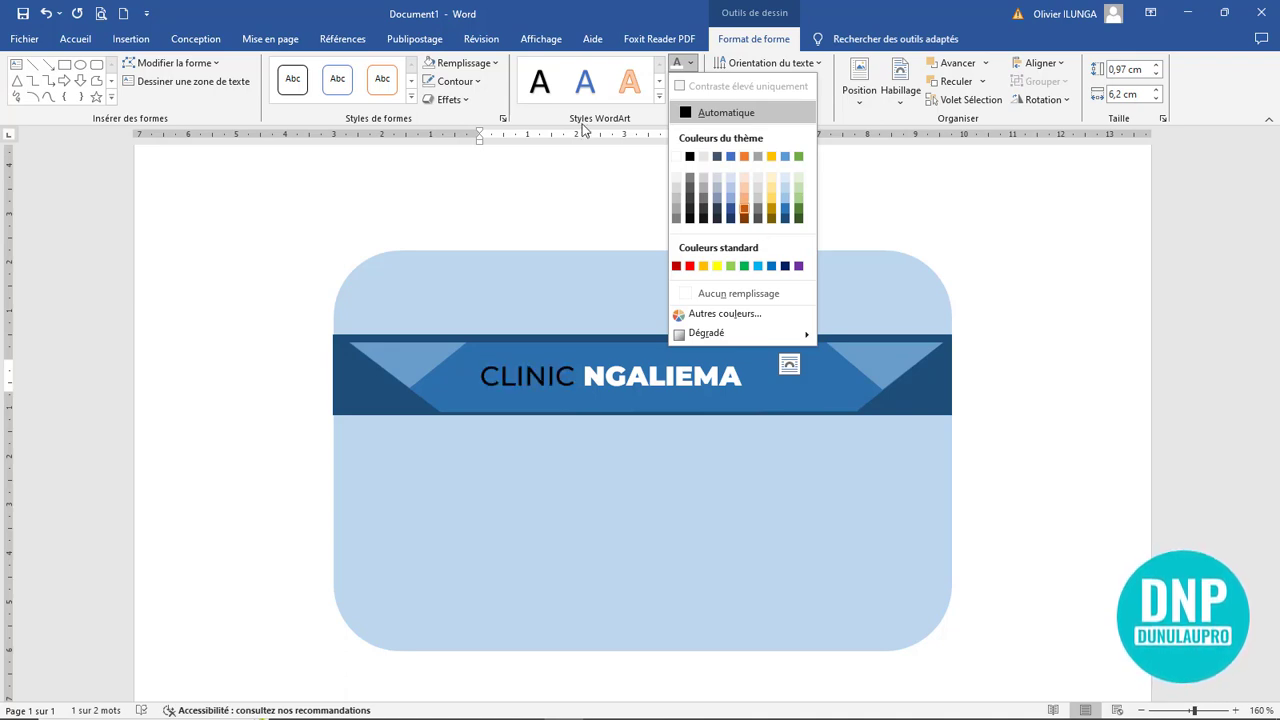
left_click_drag(481, 376, 578, 376)
left_click(579, 376)
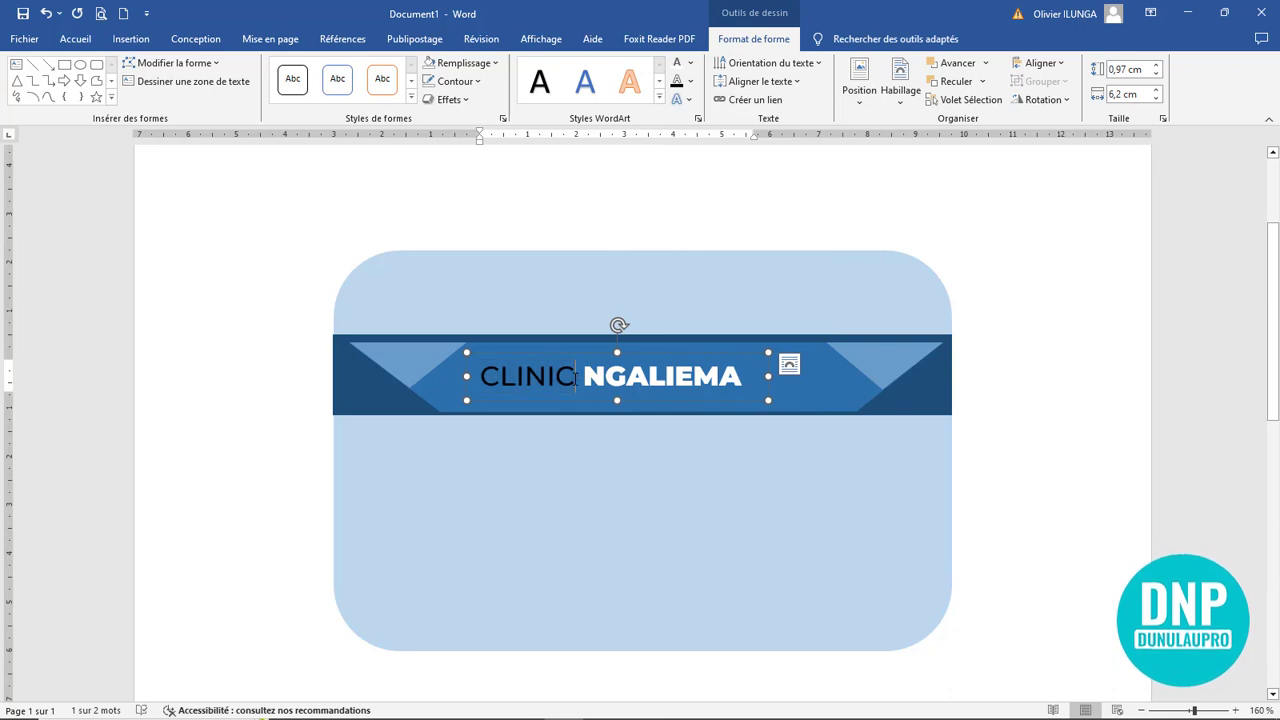
double_click(527, 376)
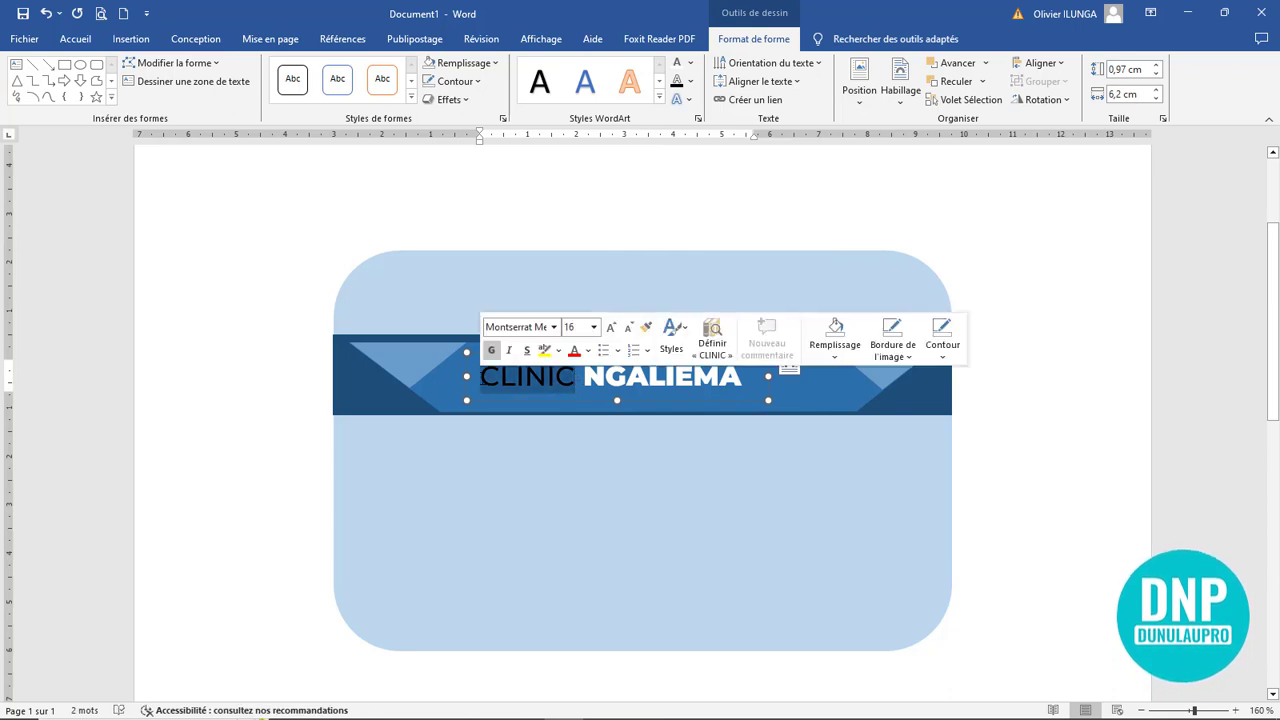
left_click(589, 351)
left_click(577, 446)
left_click(577, 448)
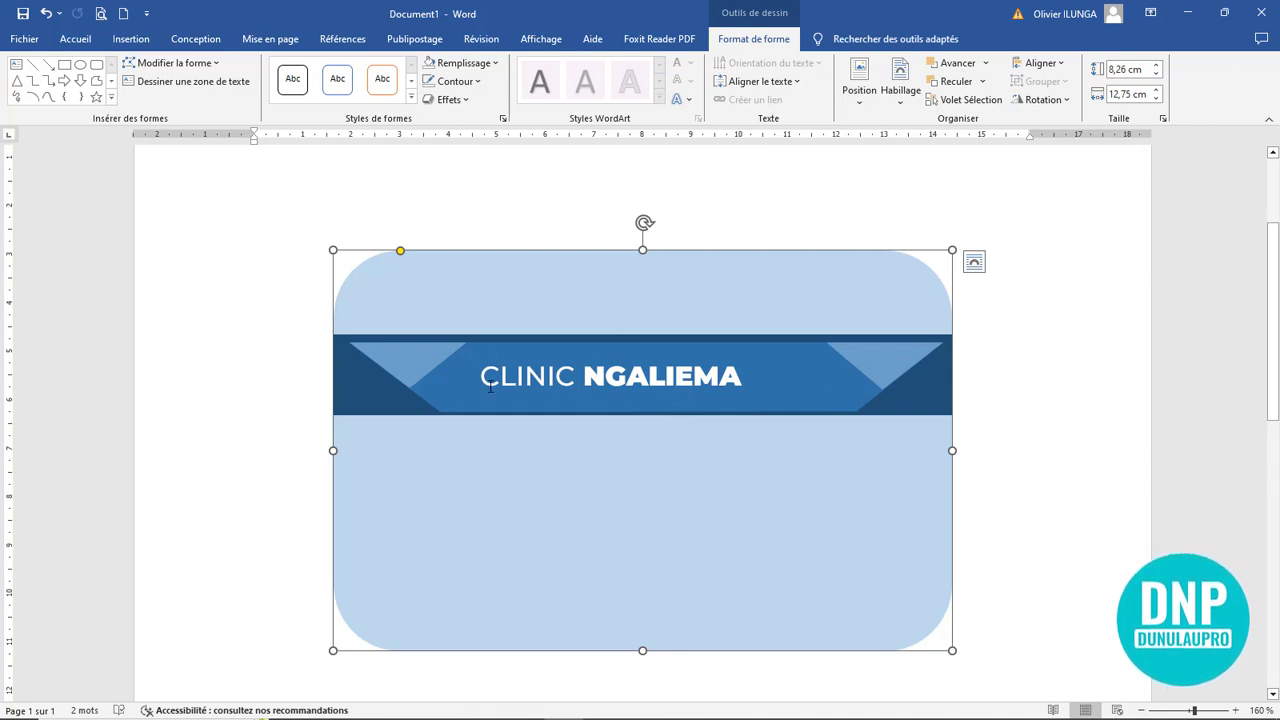
left_click(131, 39)
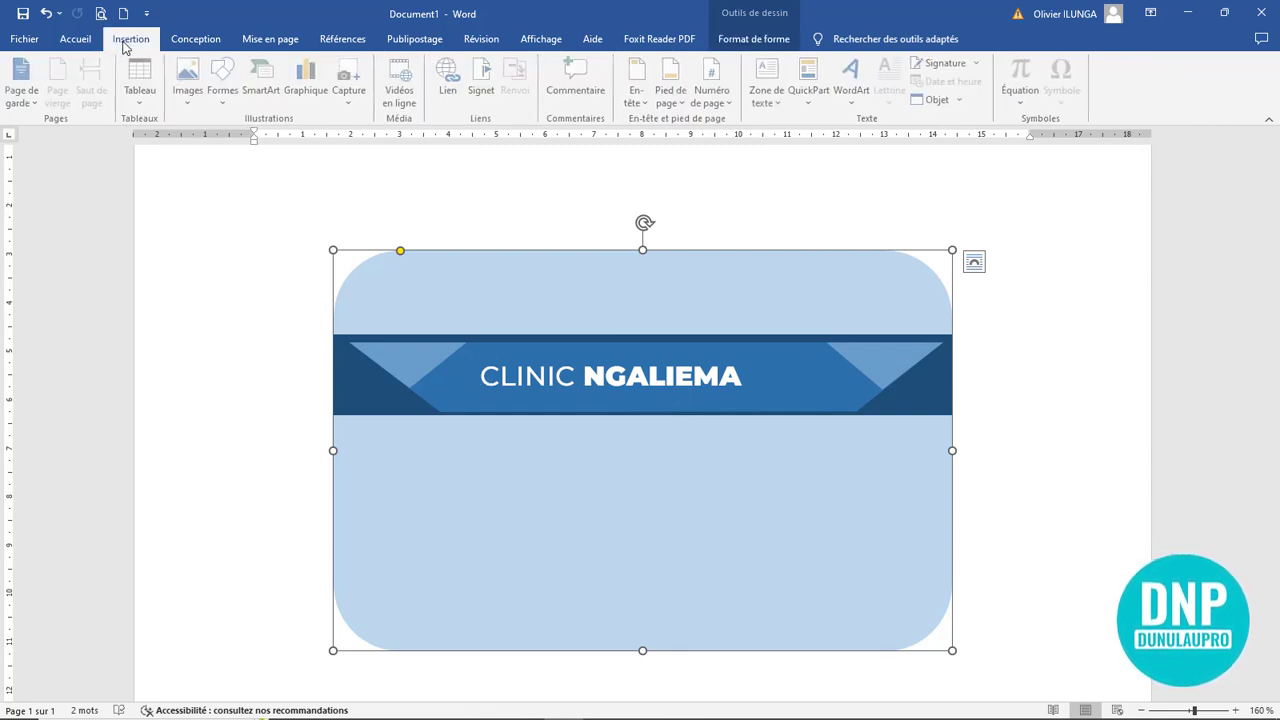
Step: Draw a 3.6 × 3 cm blue photo rectangle on the card's left, below the header
left_click(226, 92)
left_click(266, 180)
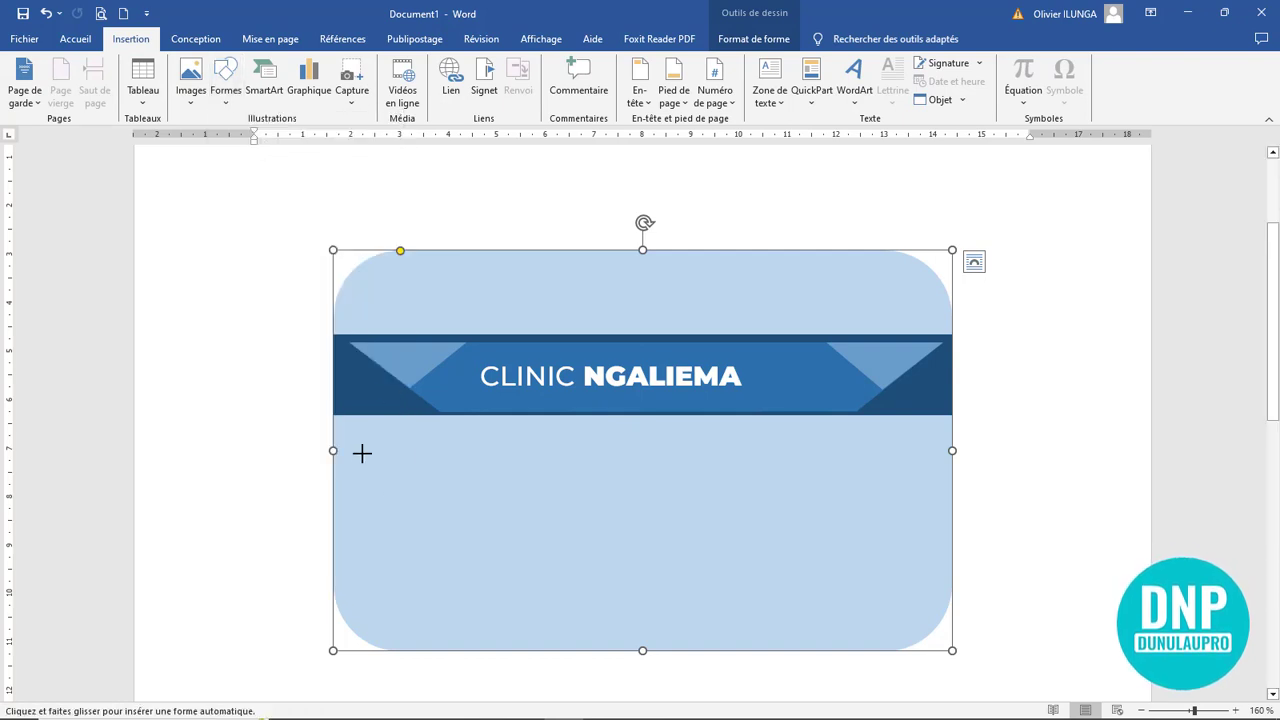
mouse_move(368, 430)
left_mouse_down()
mouse_move(516, 625)
mouse_move(442, 615)
mouse_move(446, 603)
left_mouse_up()
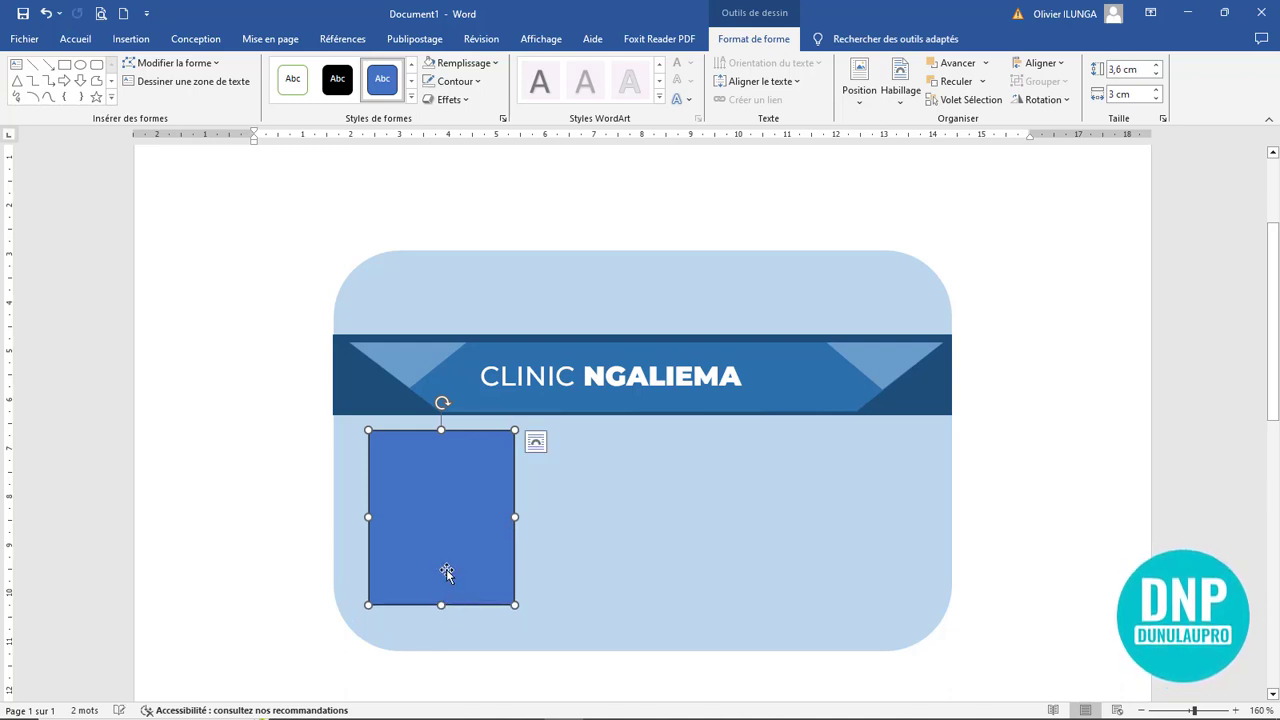
left_click(594, 381)
Step: Copy the CLINIC NGALIEMA text box beside the photo and replace its text with the cardholder's full name
left_click_drag(641, 359, 680, 392)
left_click_drag(804, 447, 515, 437)
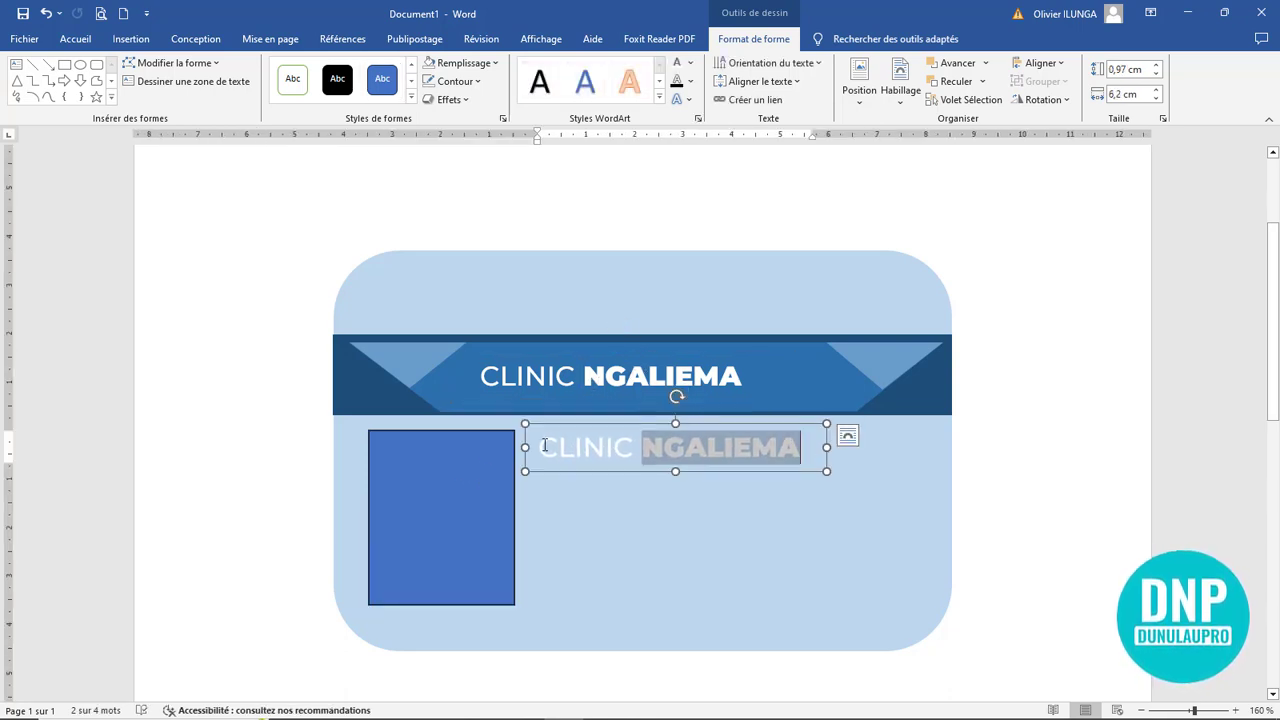
key("Delete")
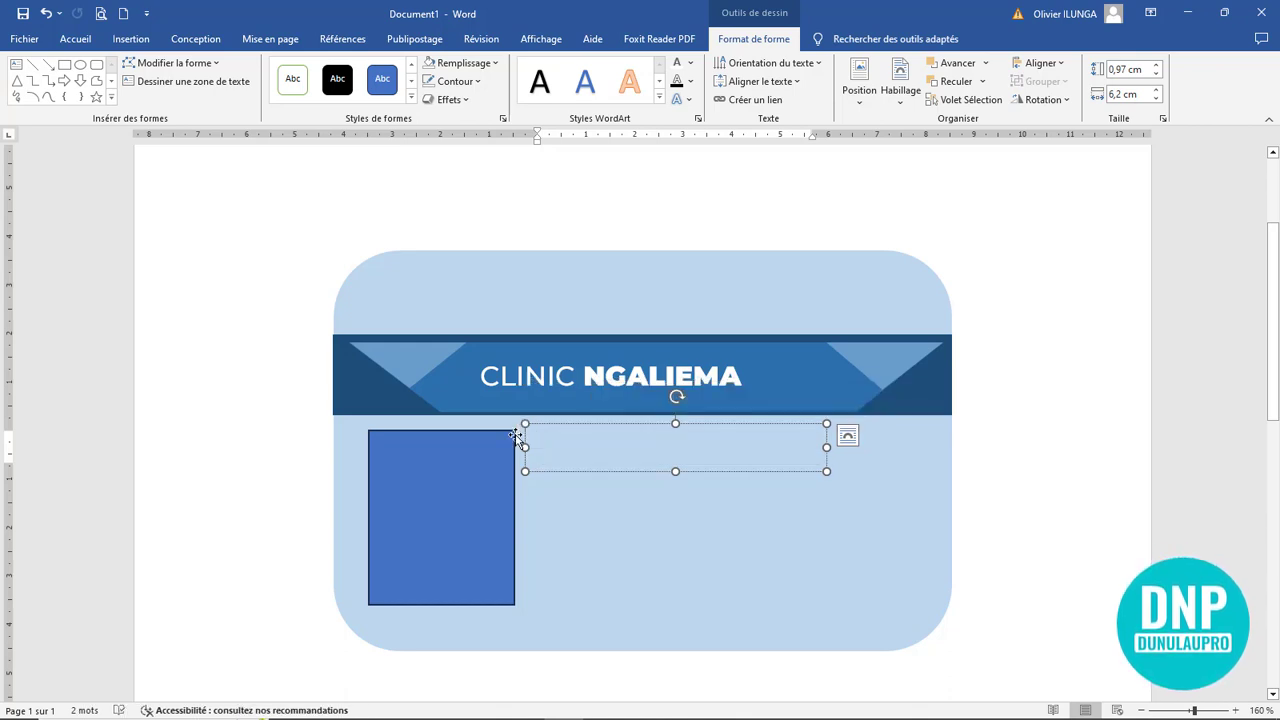
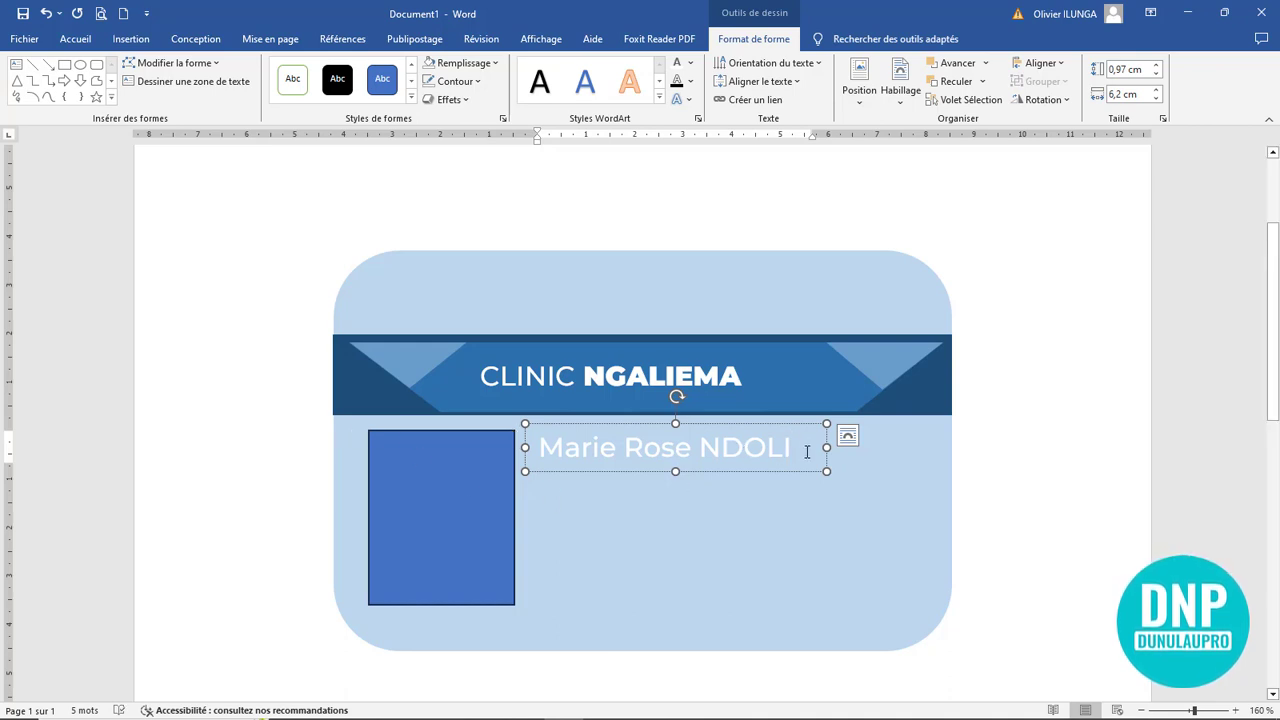
left_click_drag(807, 451, 480, 455)
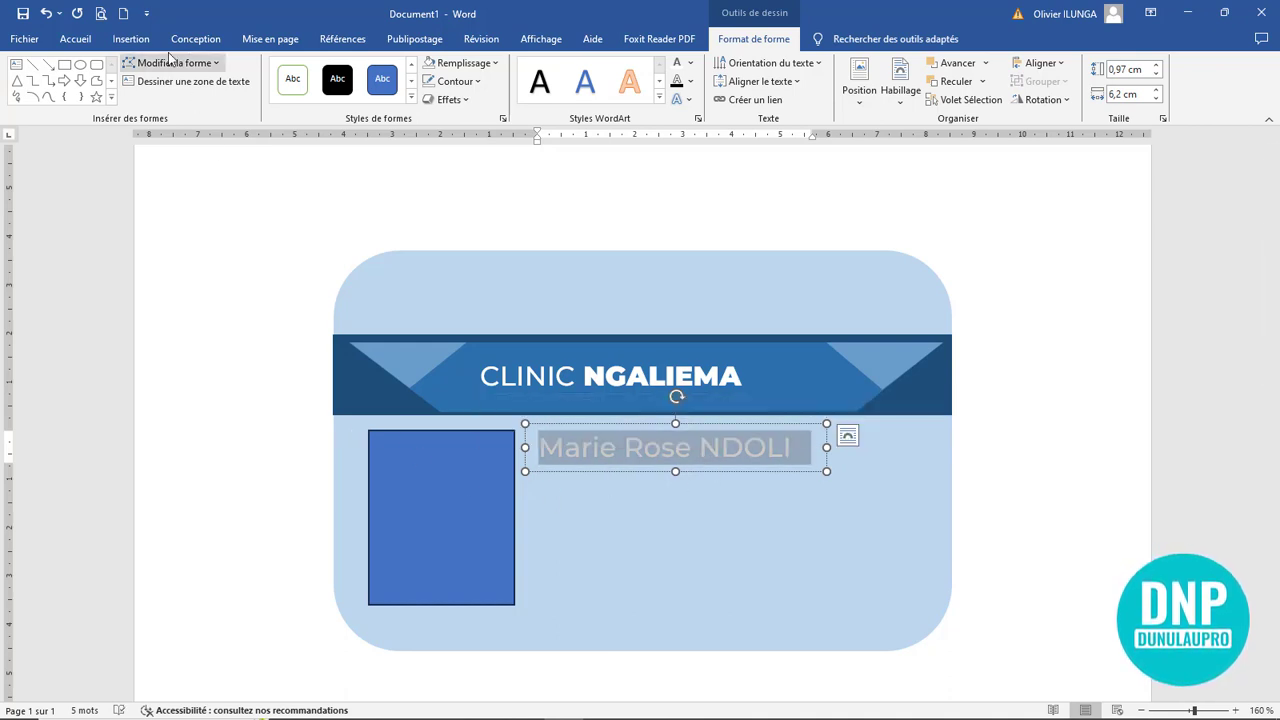
Step: Set the name in black Montserrat Medium and duplicate its box directly beneath
left_click(75, 39)
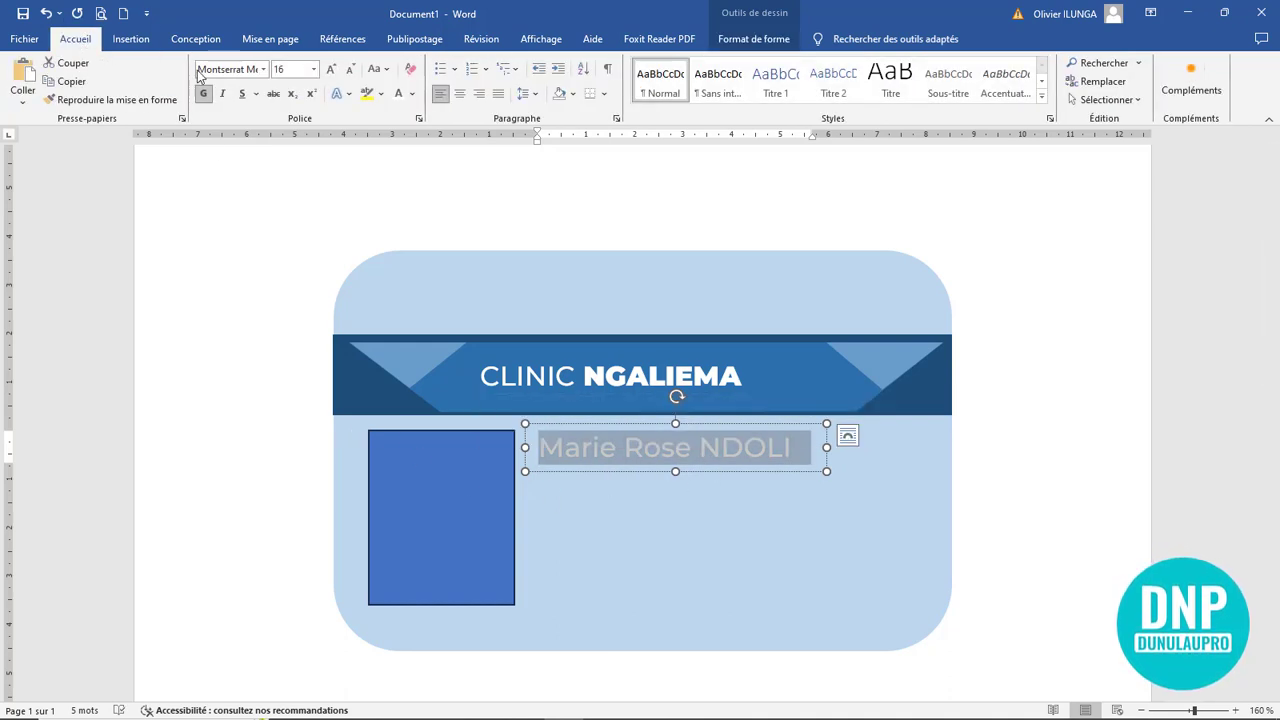
left_click(261, 70)
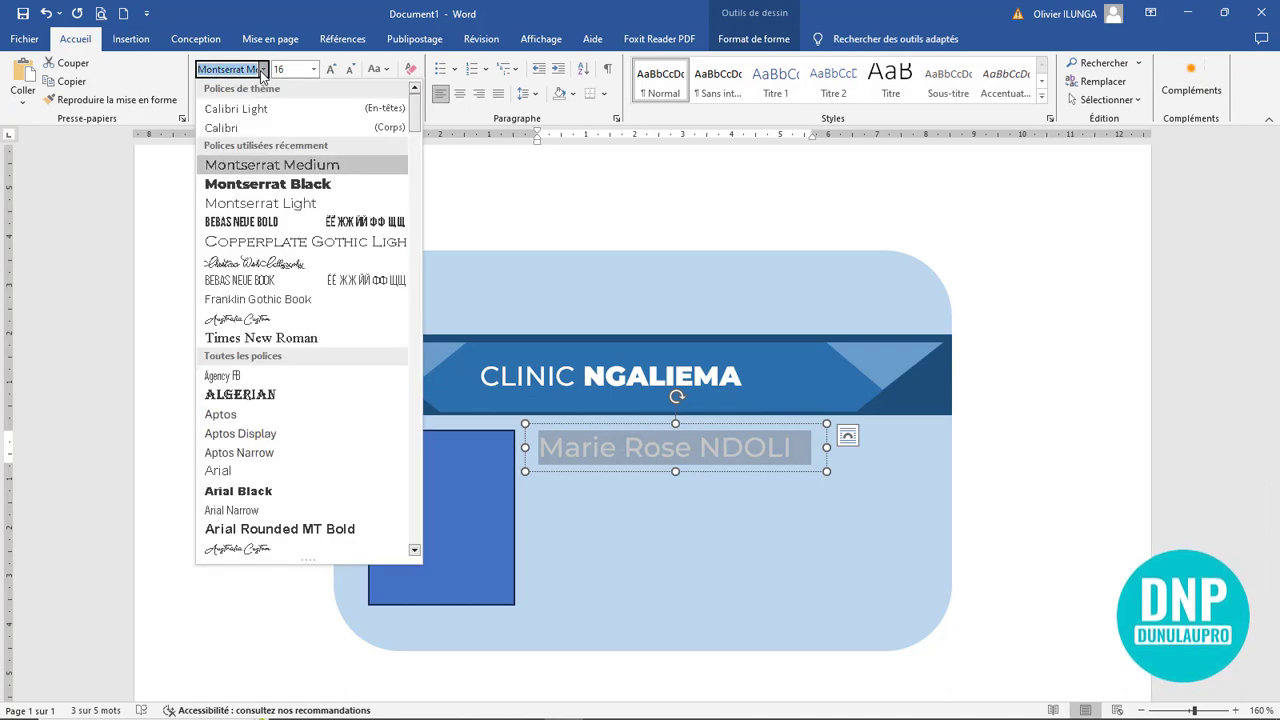
left_click(321, 168)
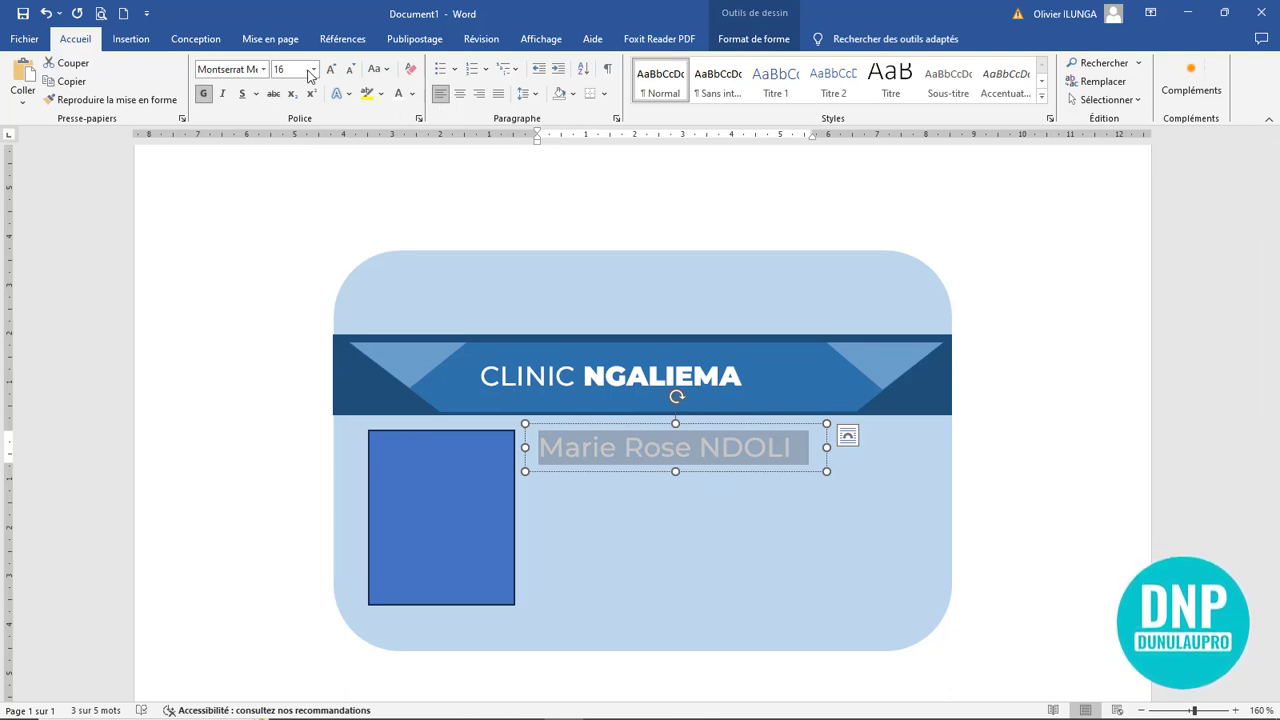
left_click(411, 93)
left_click(430, 137)
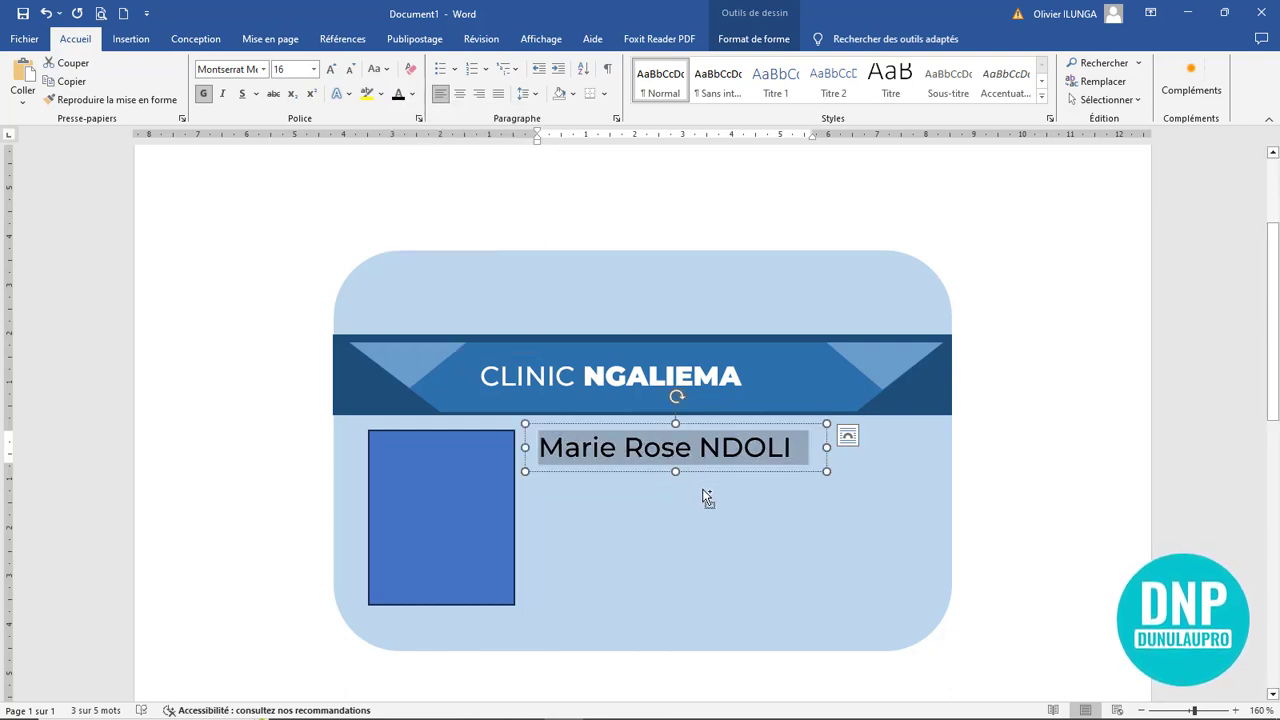
left_click(699, 474)
left_click_drag(699, 474, 699, 495)
Step: Replace the duplicated box's text with 'Registered Nurse', fixing the misspelling
left_click_drag(806, 476, 525, 463)
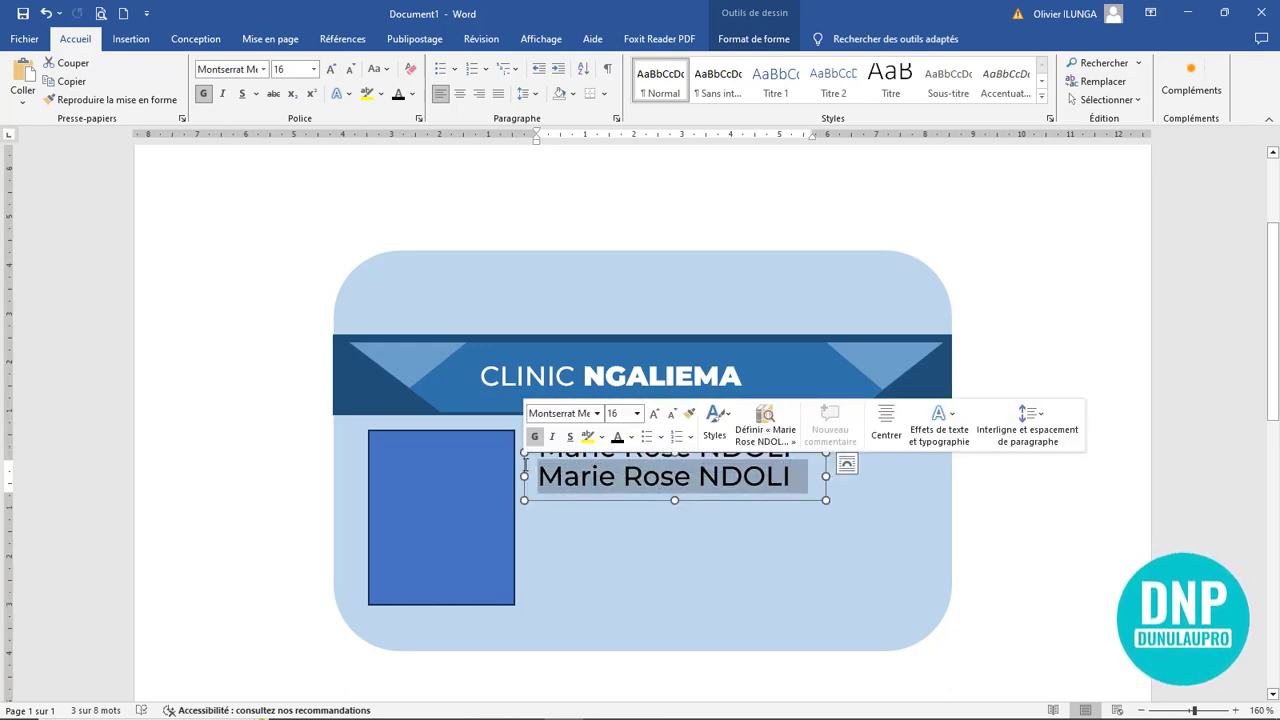
type("Re")
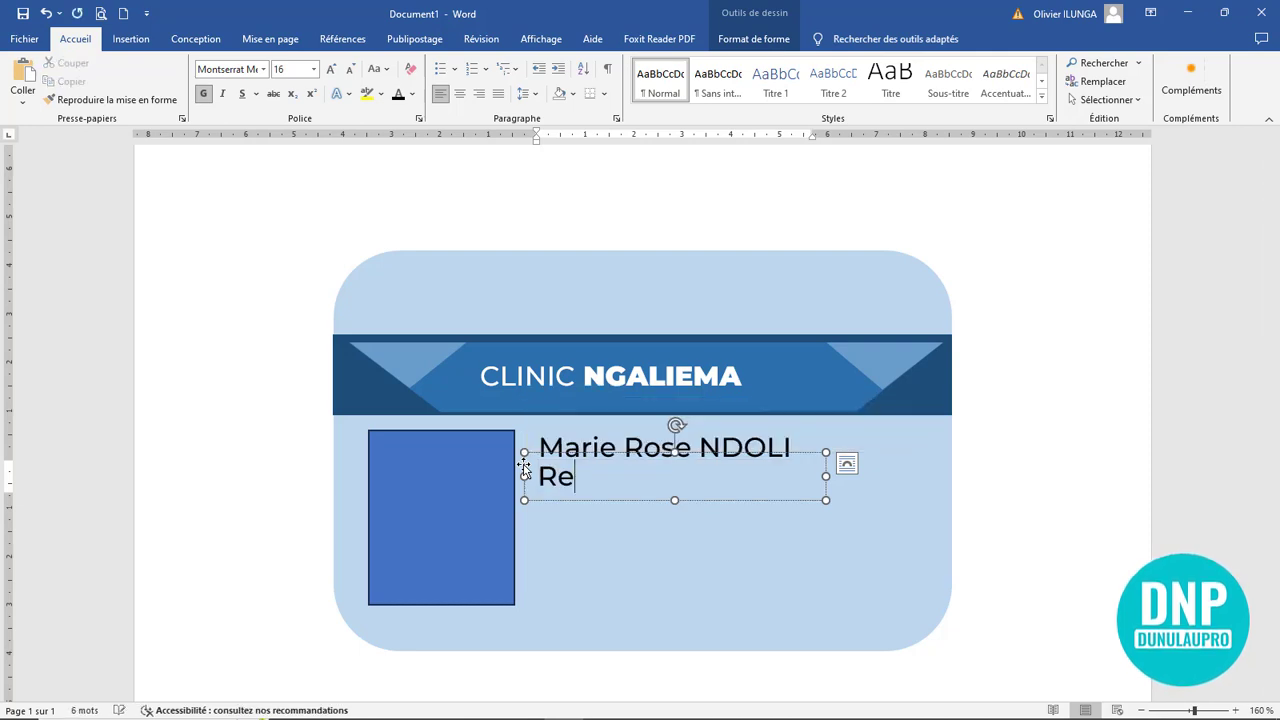
type("gistre")
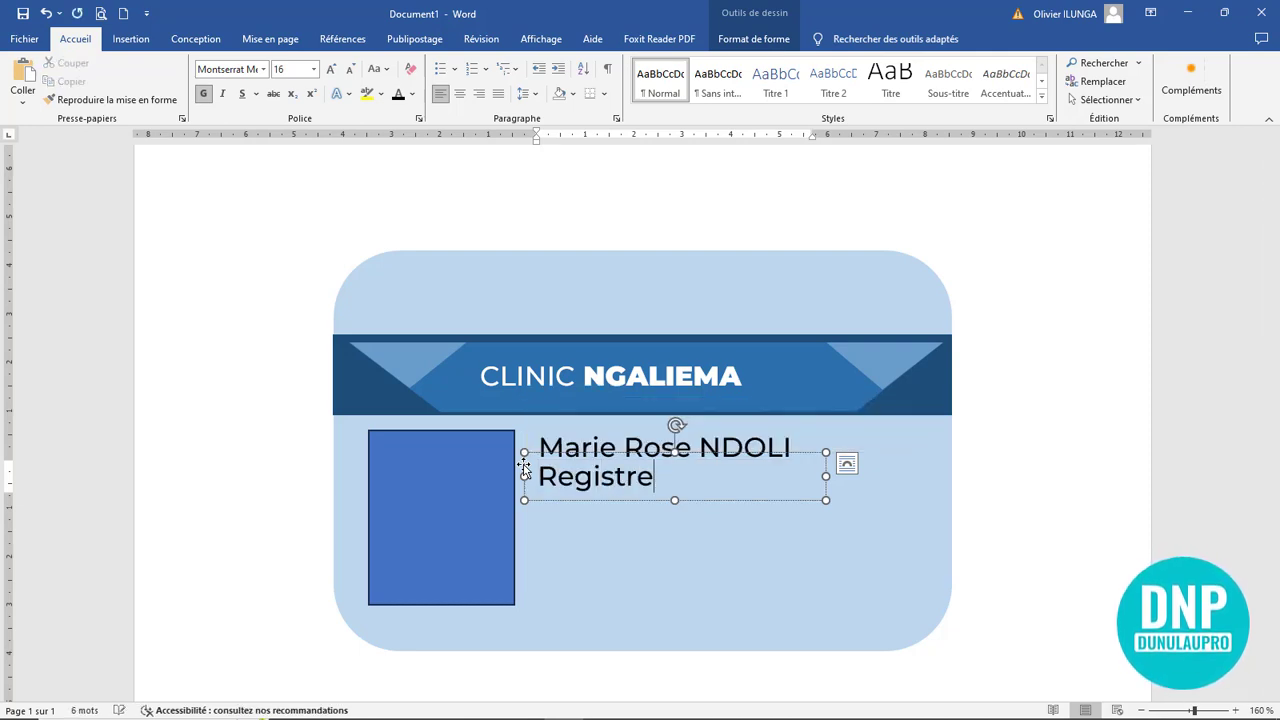
type("d")
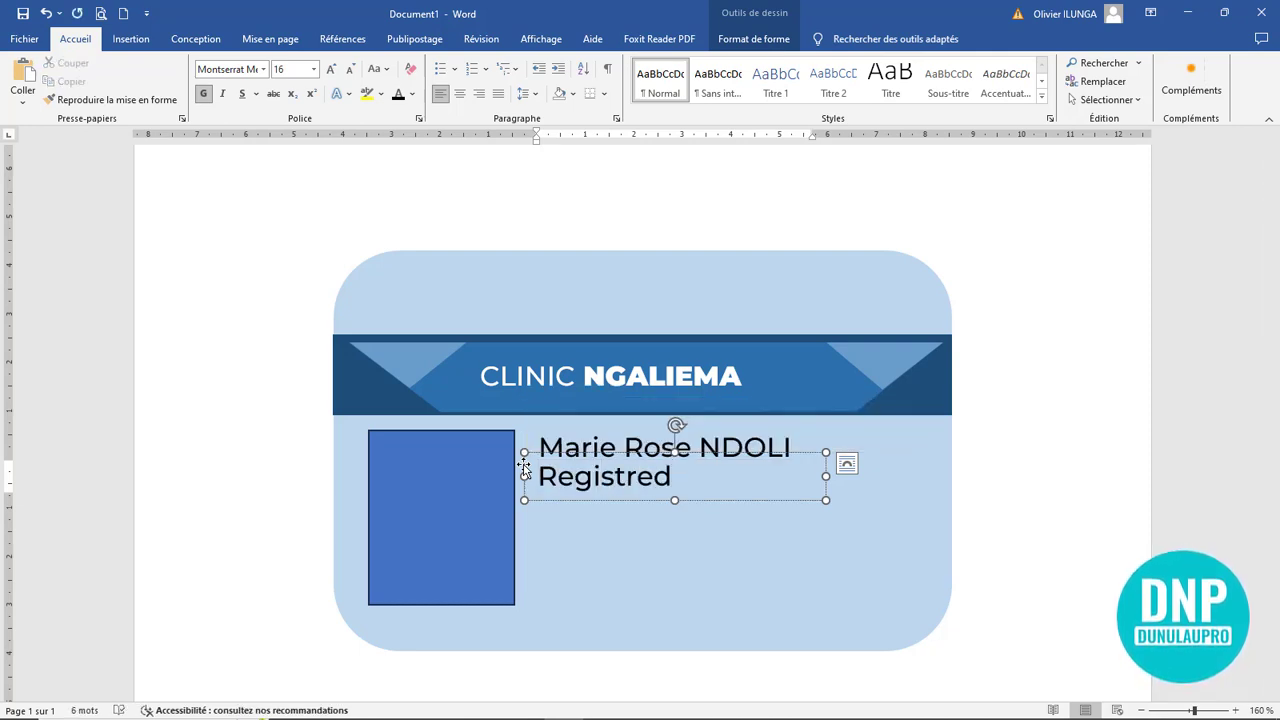
type(" Nurse")
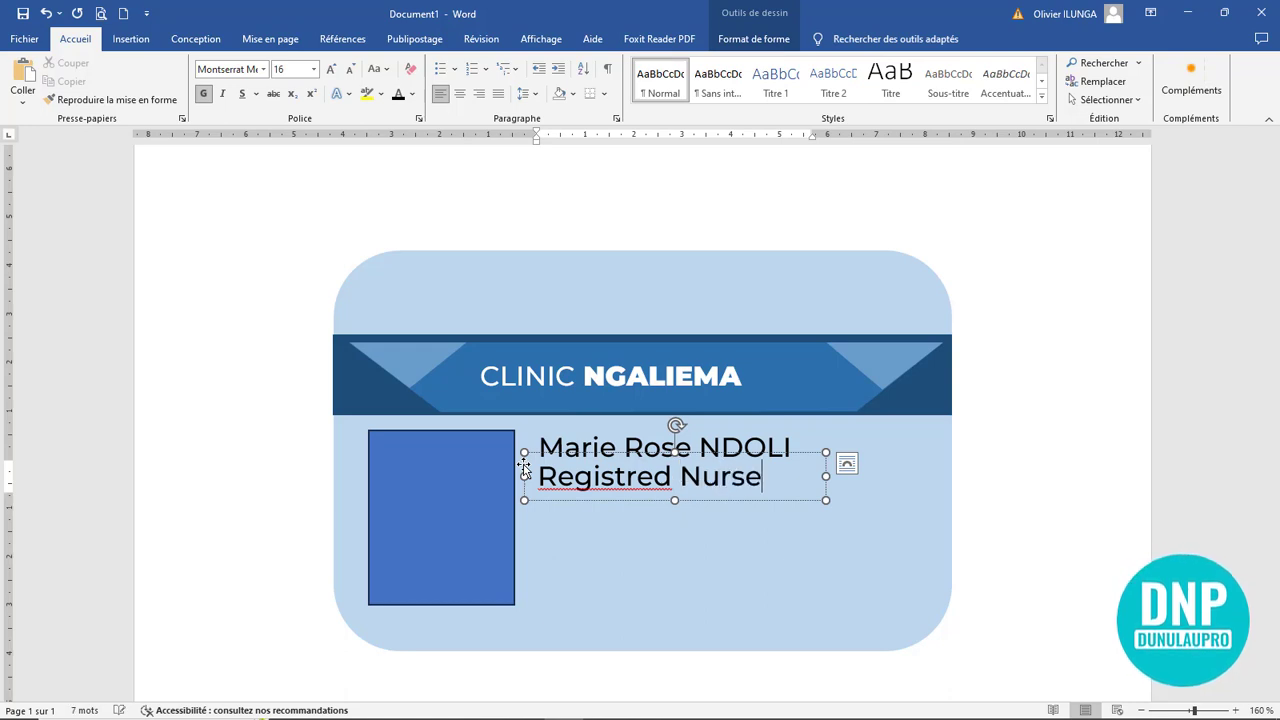
right_click(612, 478)
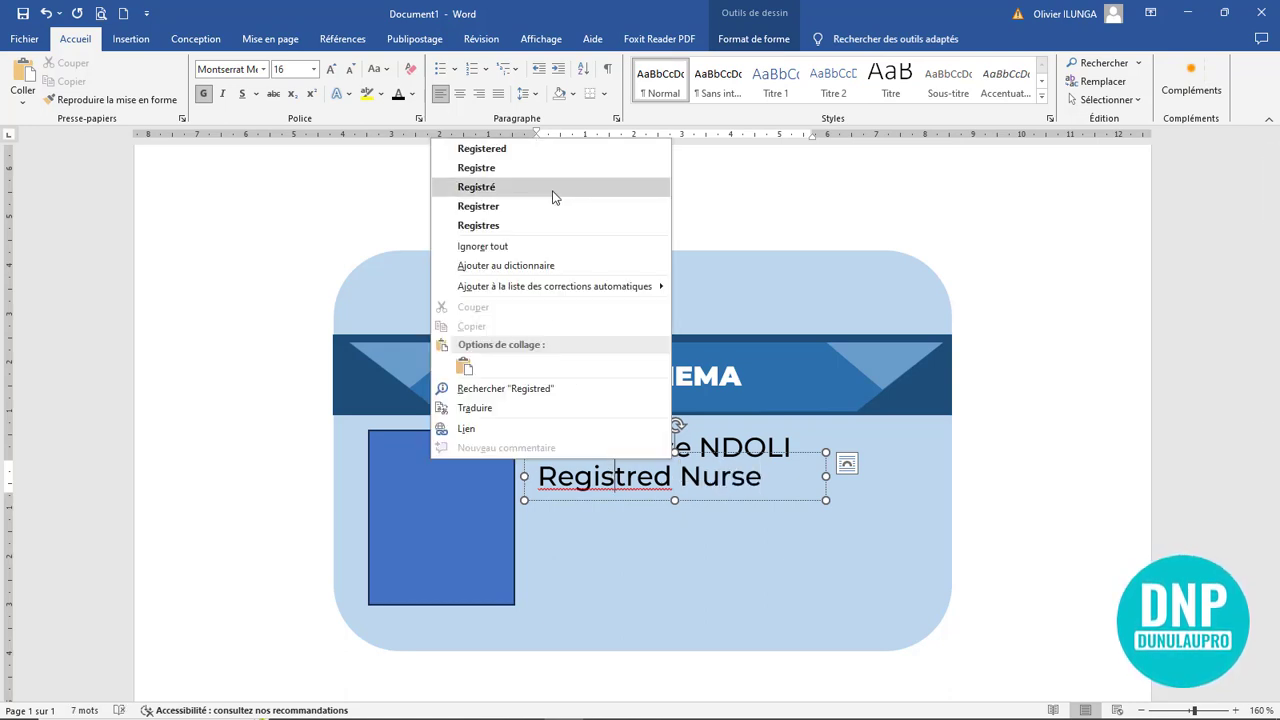
left_click(548, 149)
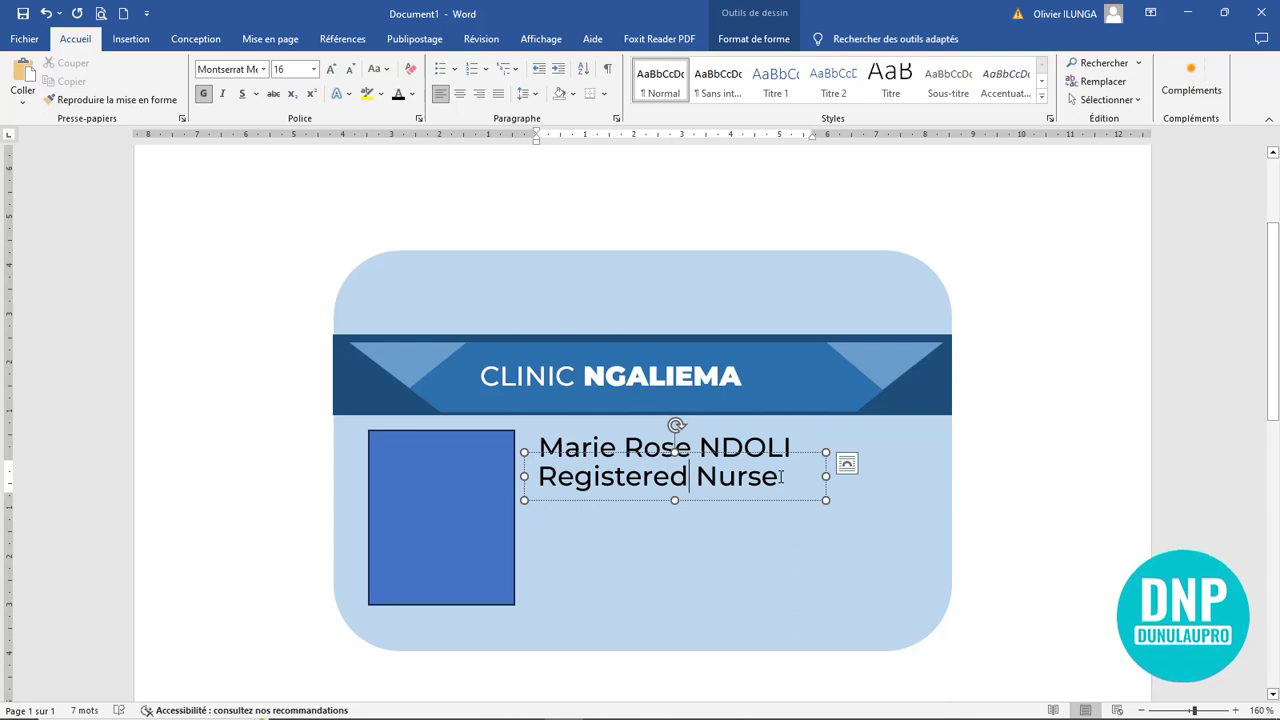
Step: Make the Registered Nurse line Blue Accent 5 at 10 pt
triple_click(591, 466)
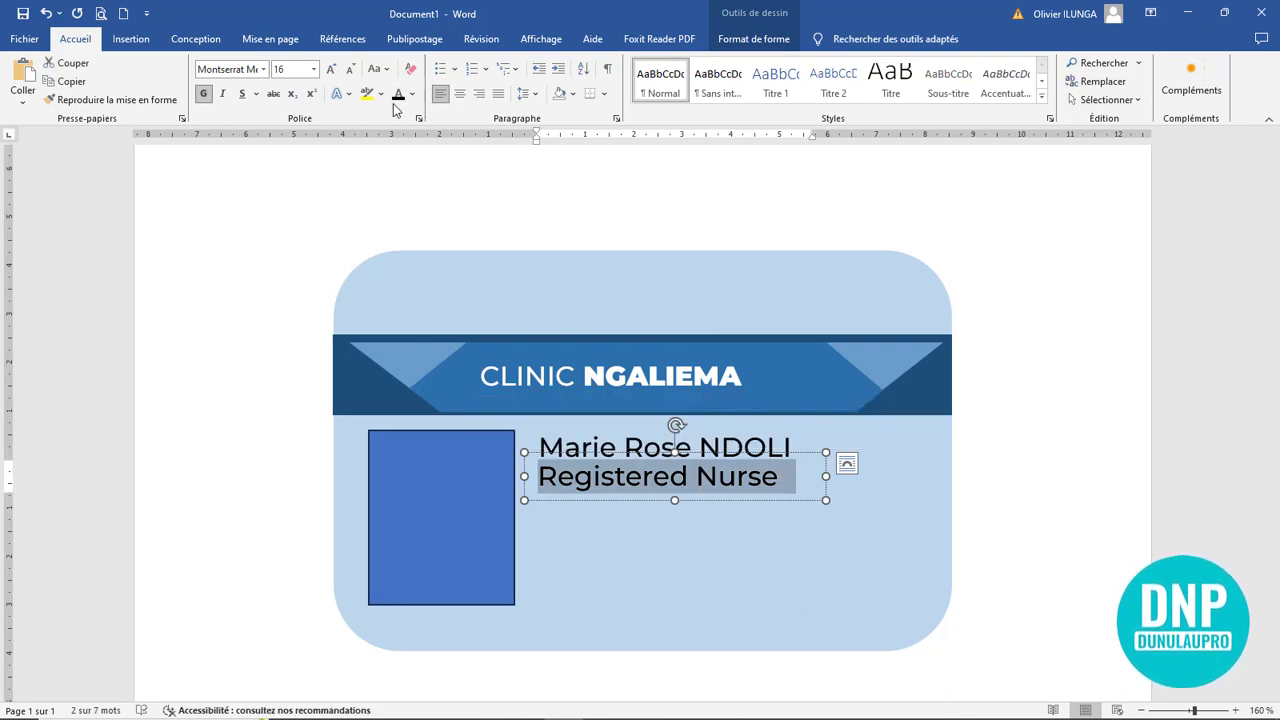
left_click(412, 94)
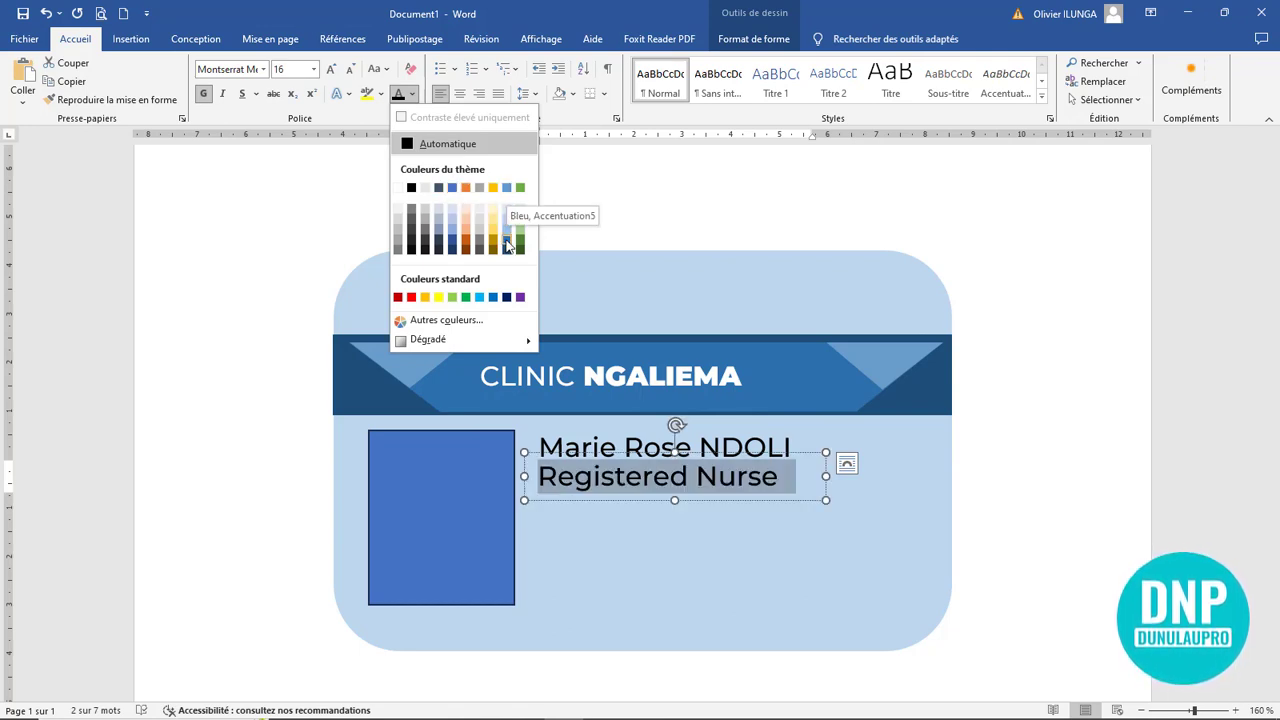
left_click(507, 246)
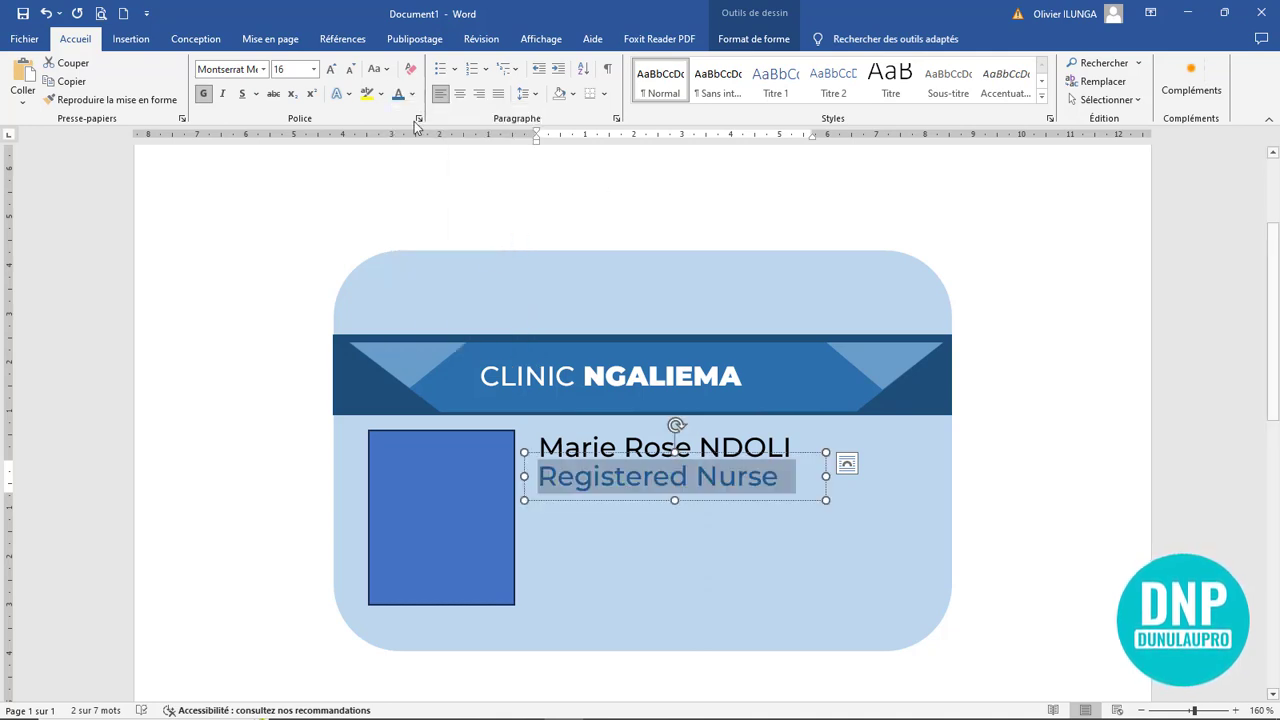
left_click(350, 69)
left_click(350, 69)
left_click(350, 69)
left_click(350, 69)
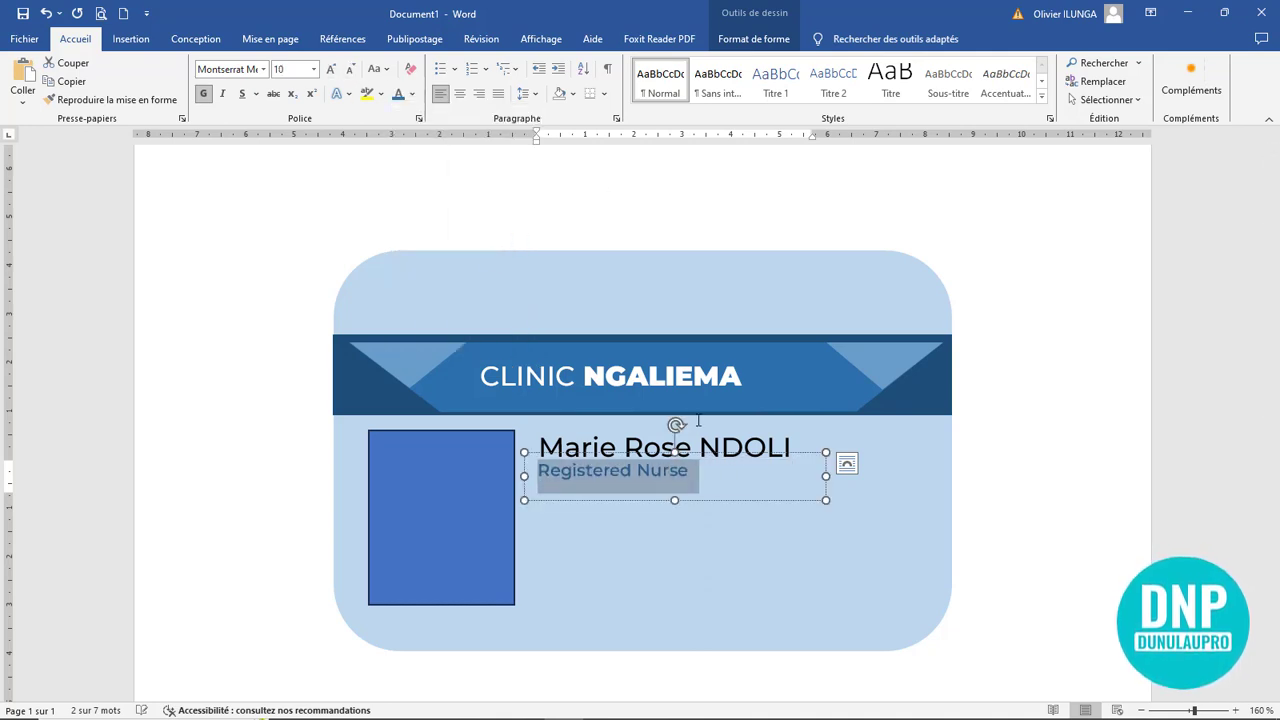
Step: Shrink the job title box to fit and nudge it just below the name
left_click_drag(826, 476, 722, 476)
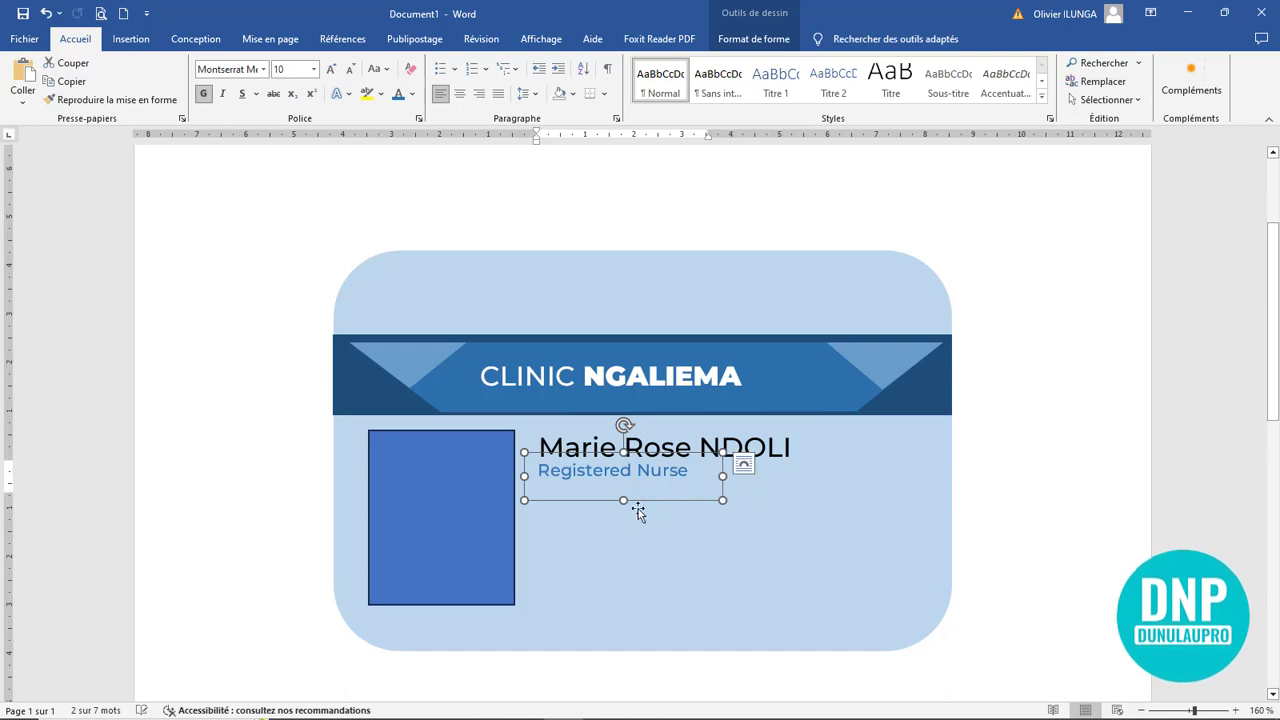
left_click_drag(623, 497, 623, 488)
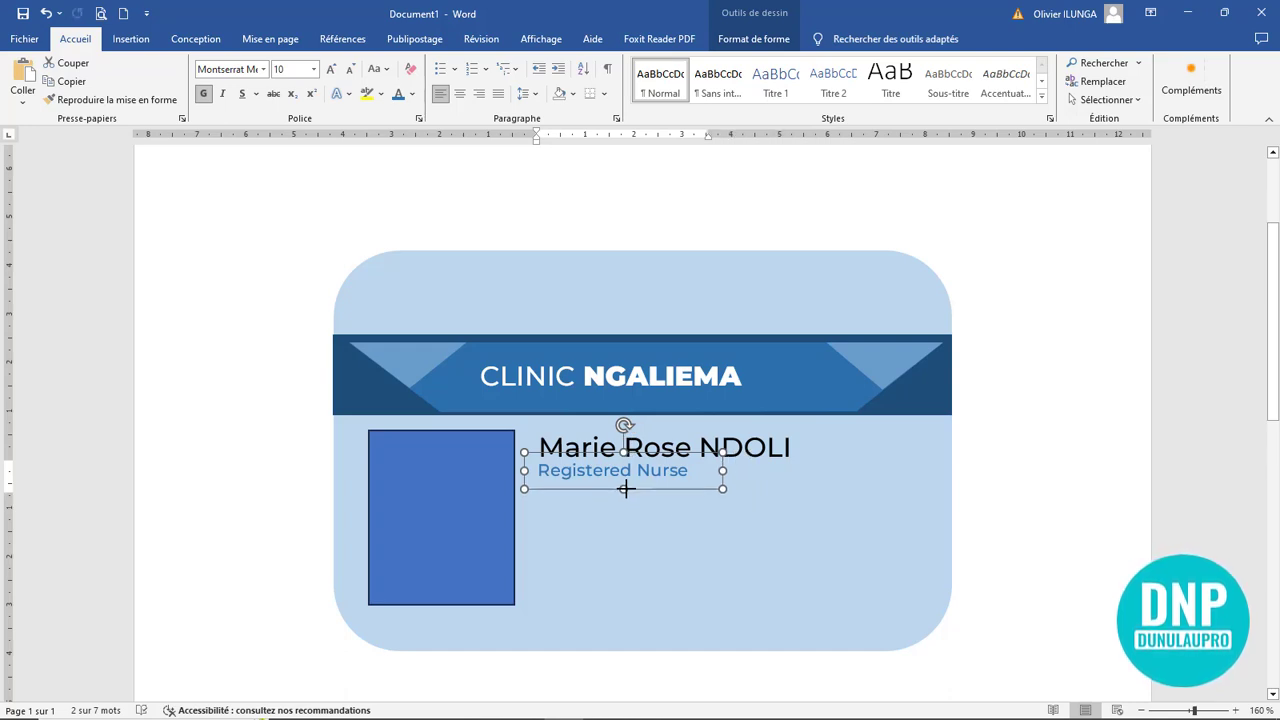
key("Down")
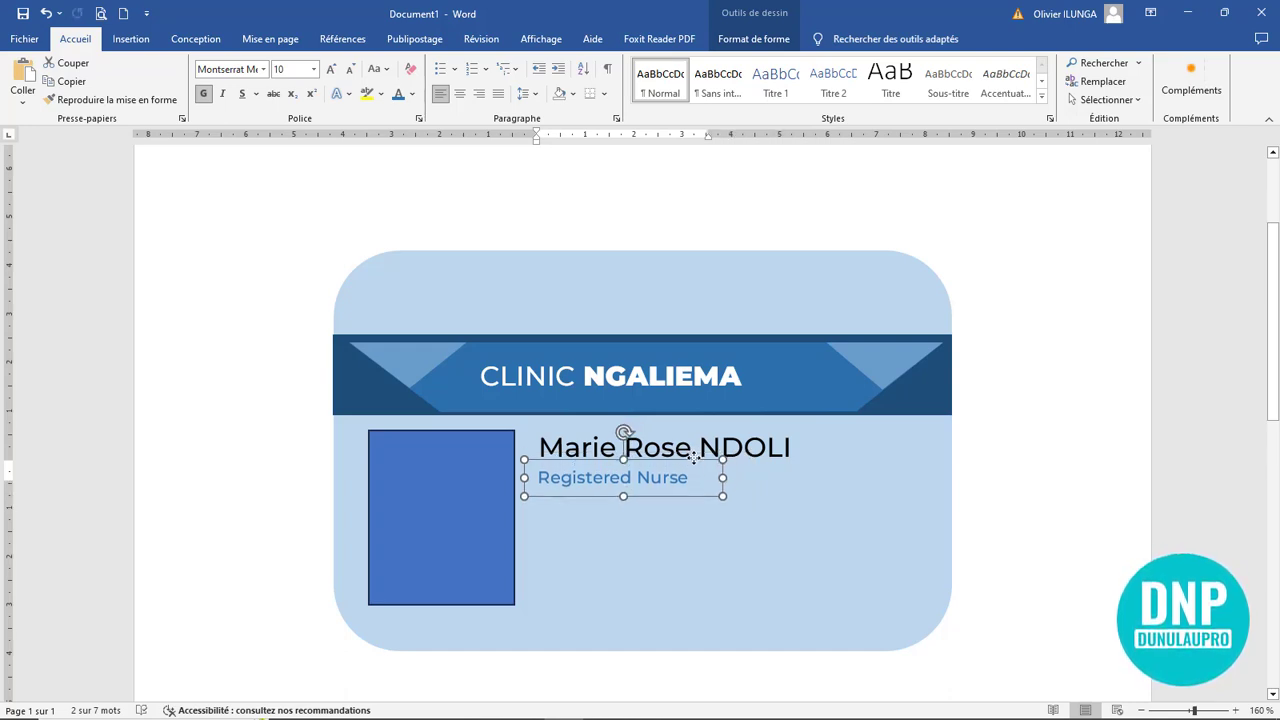
key("ctrl+Right")
key("ctrl+Up")
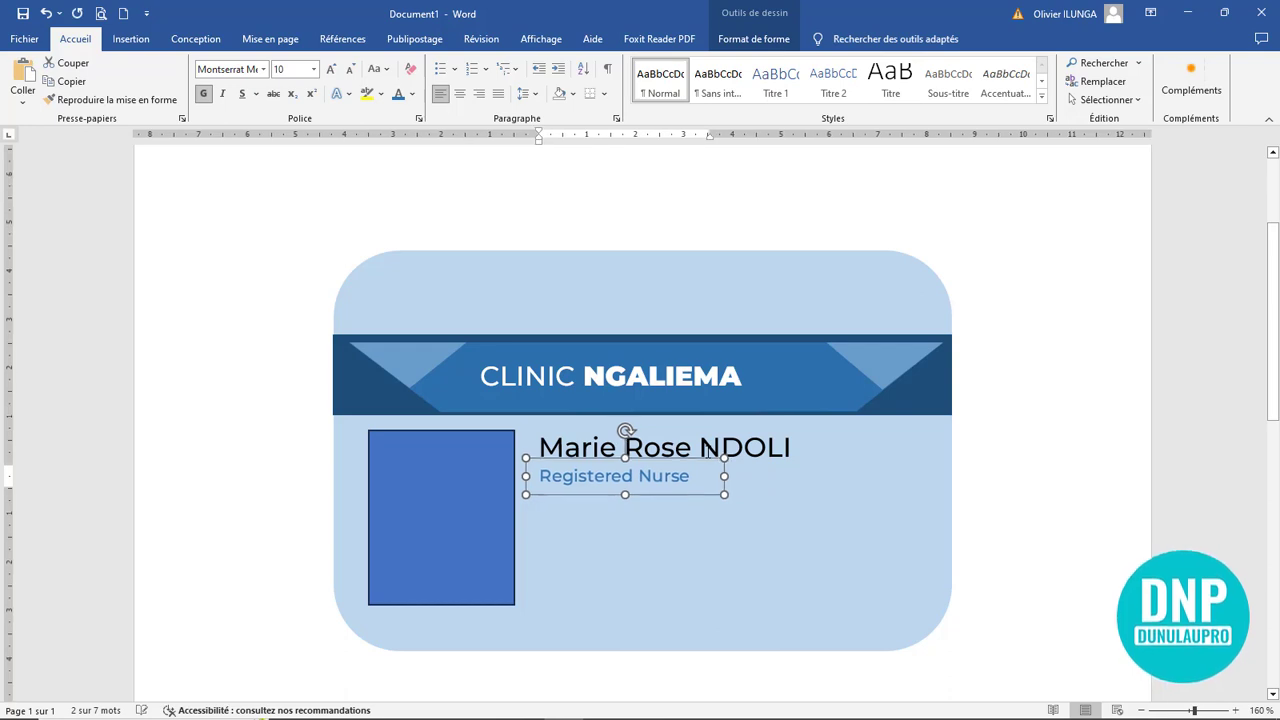
key("ctrl+Up")
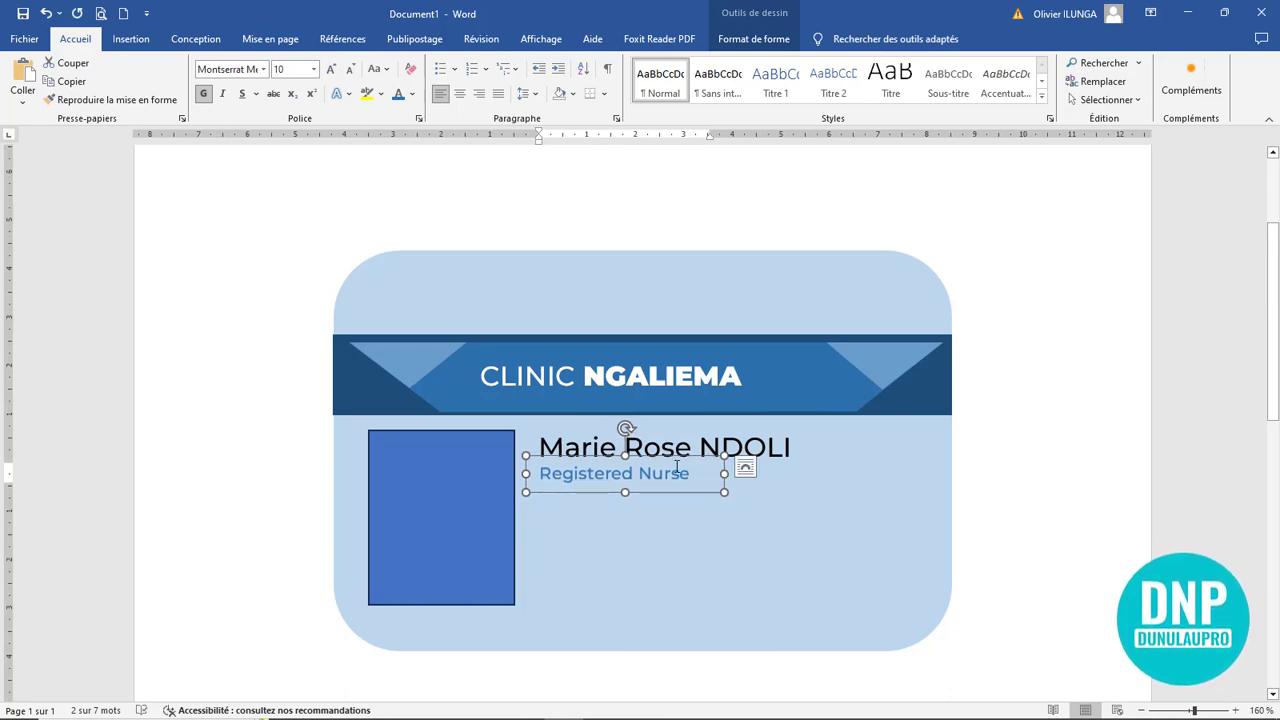
Step: Copy the job title box below it and change its text to 'ID N0'
left_click_drag(668, 462, 668, 482)
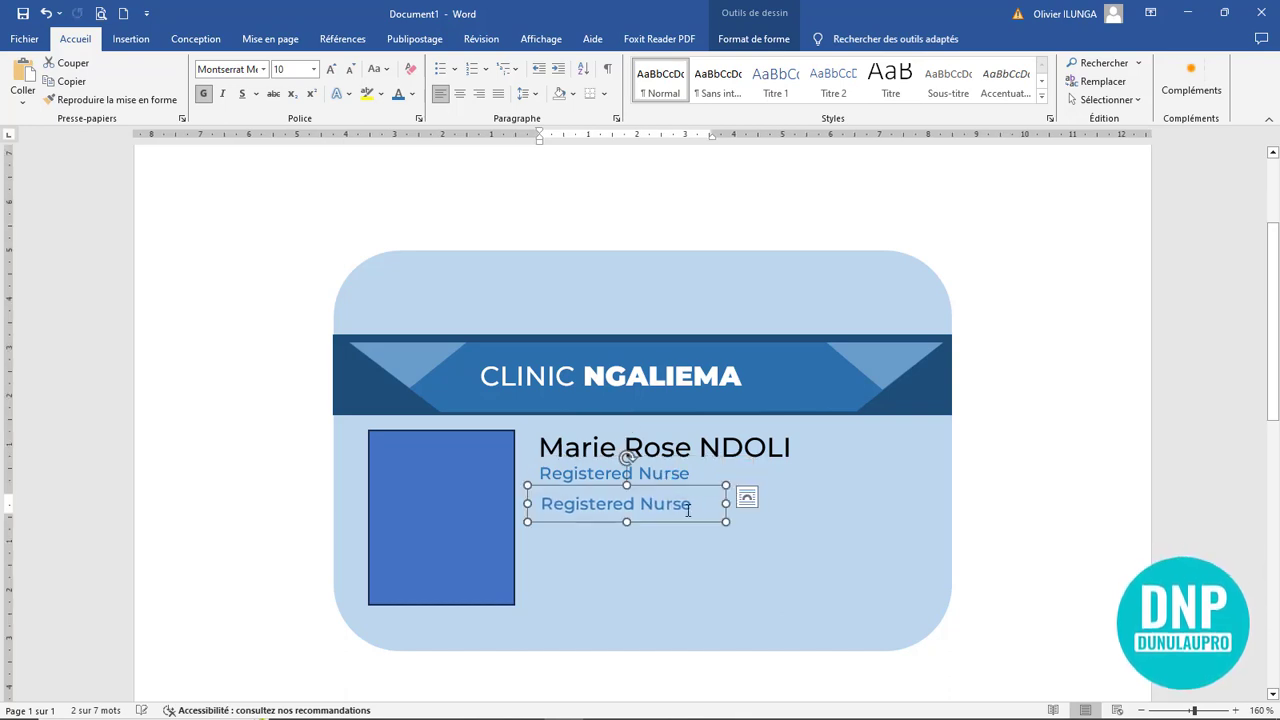
triple_click(592, 504)
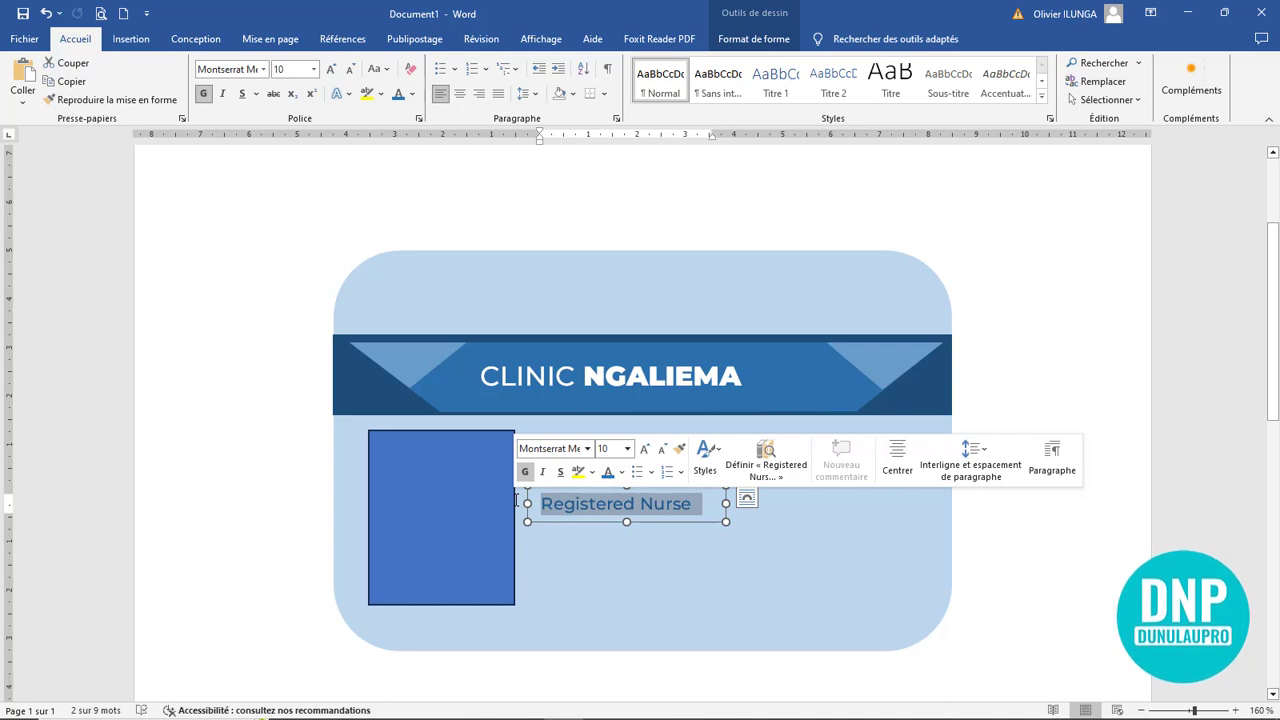
type("ID ")
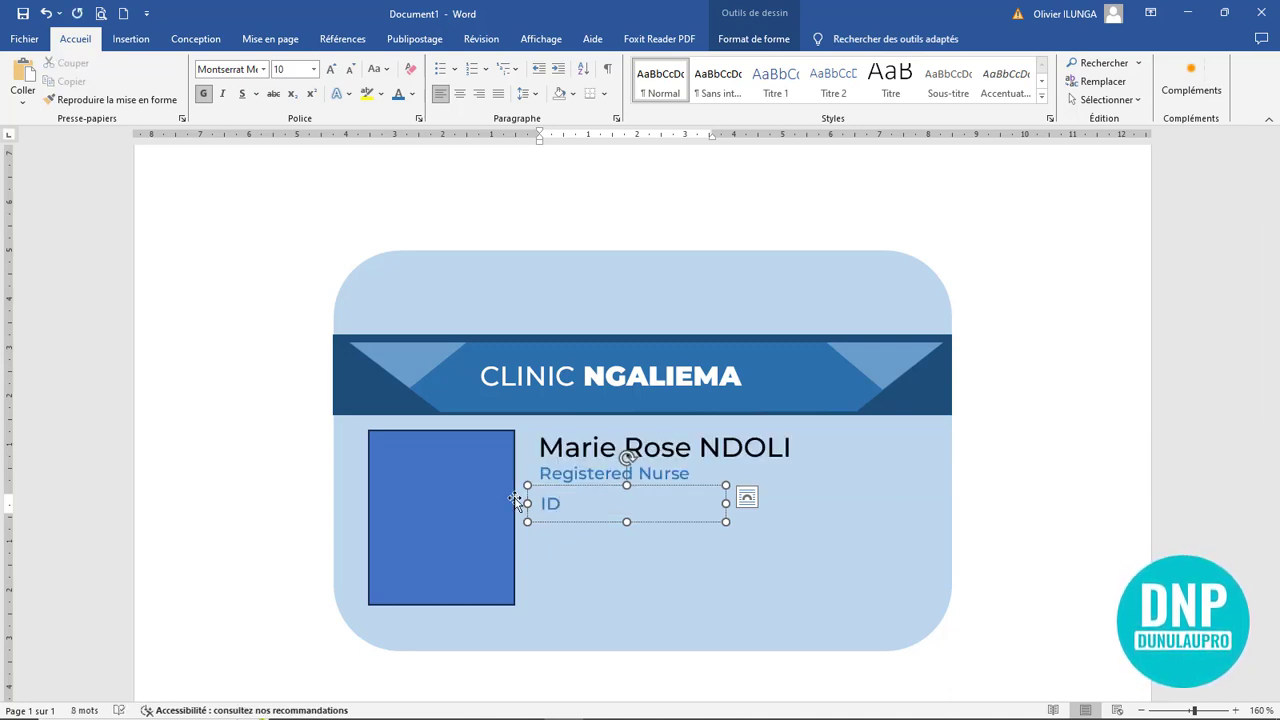
type("NO")
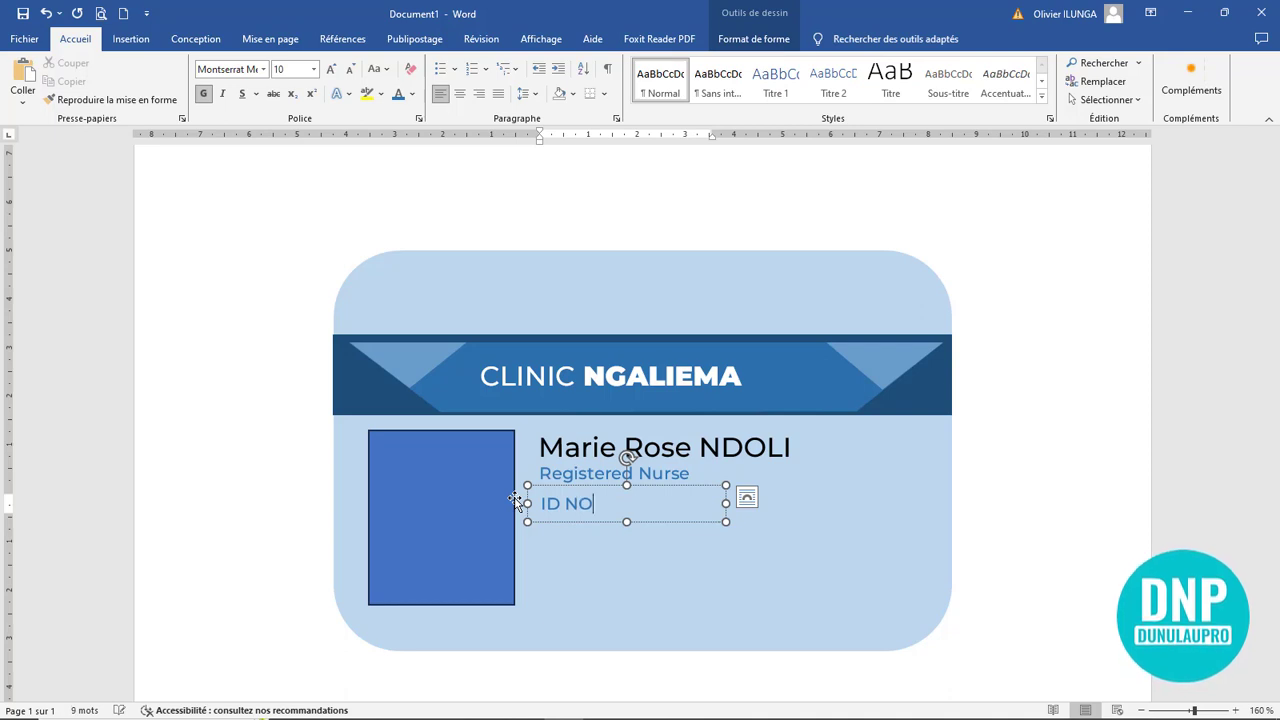
key("BackSpace")
type("0")
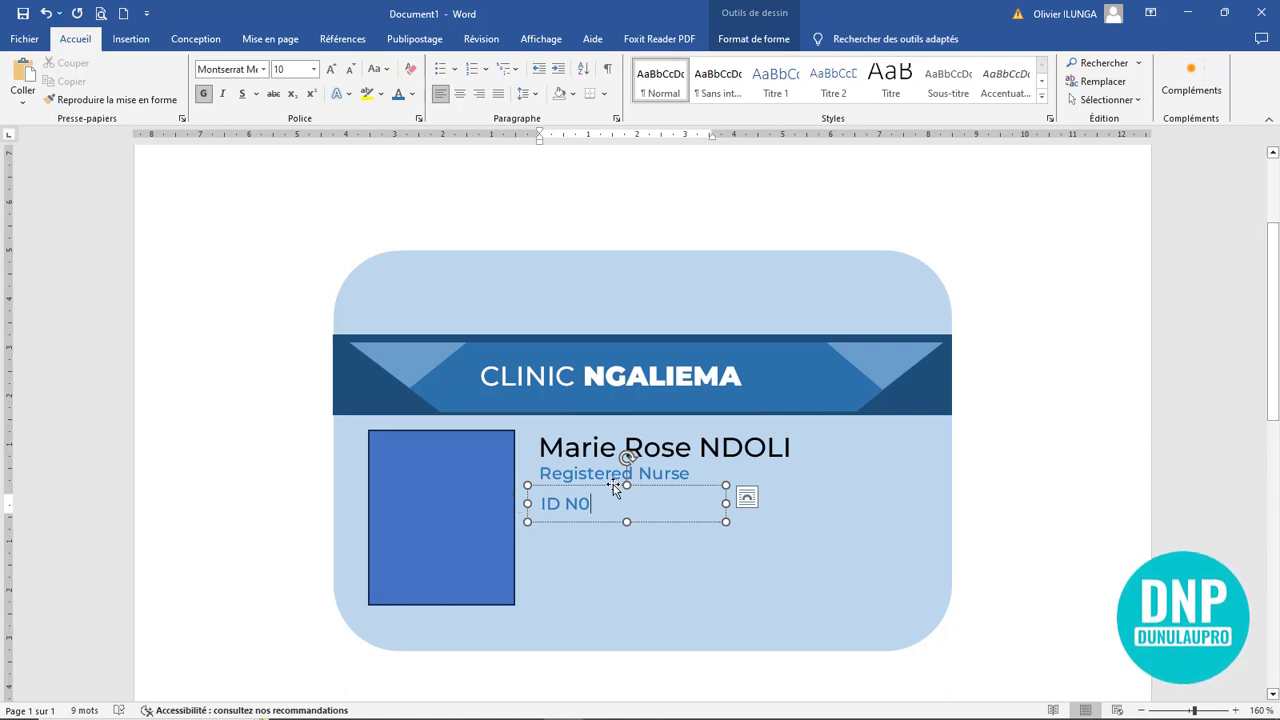
Step: Duplicate the ID N0 box underneath, align it, and select its text
left_click_drag(612, 484, 613, 501)
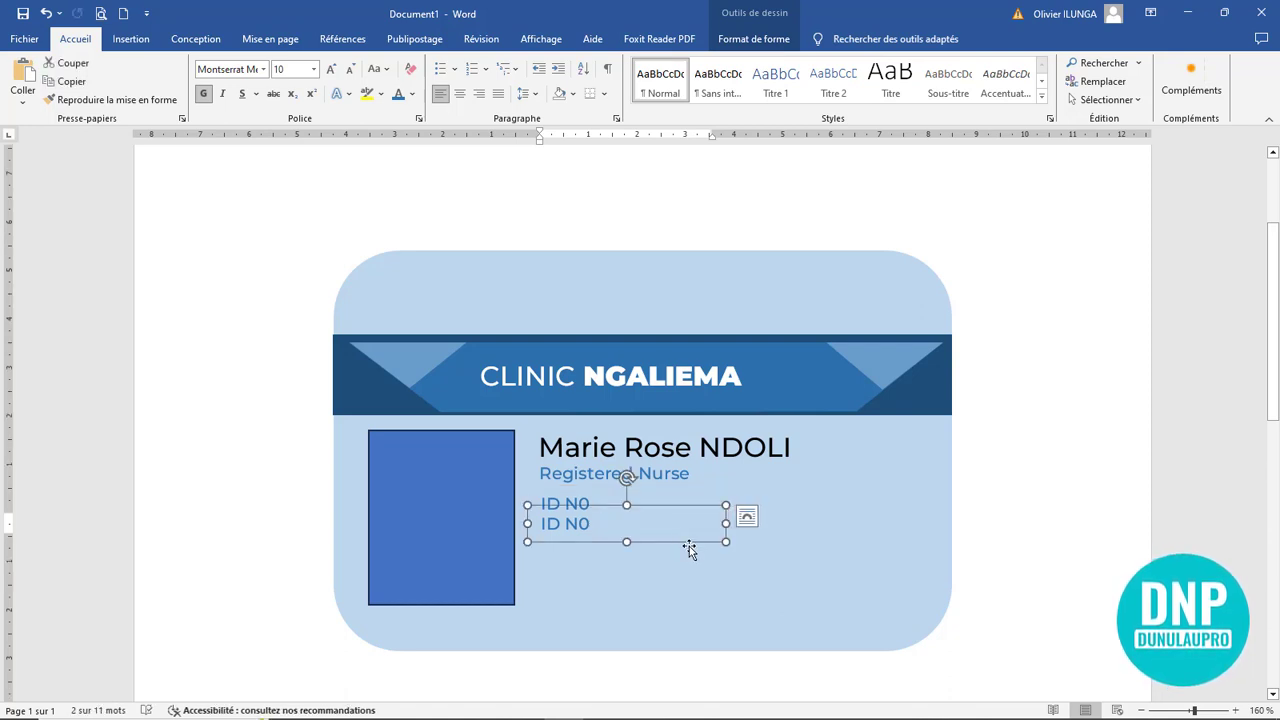
left_click_drag(689, 549, 690, 549)
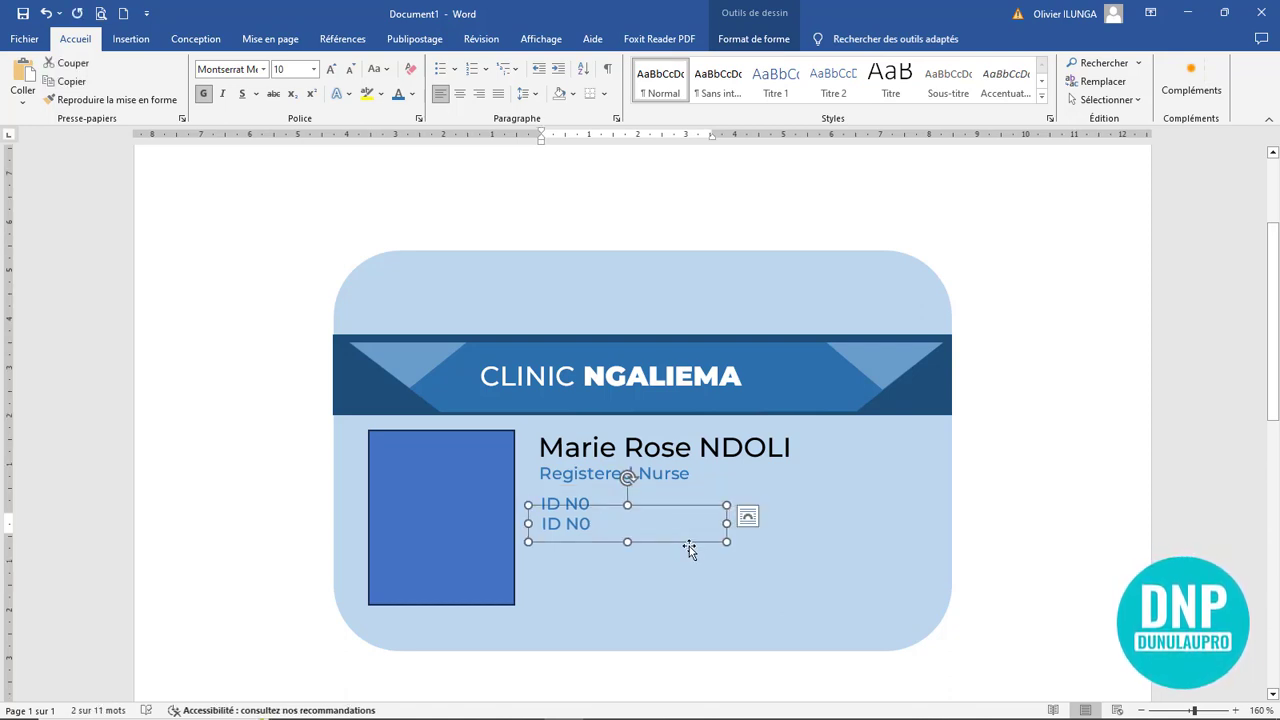
left_click_drag(619, 522, 505, 528)
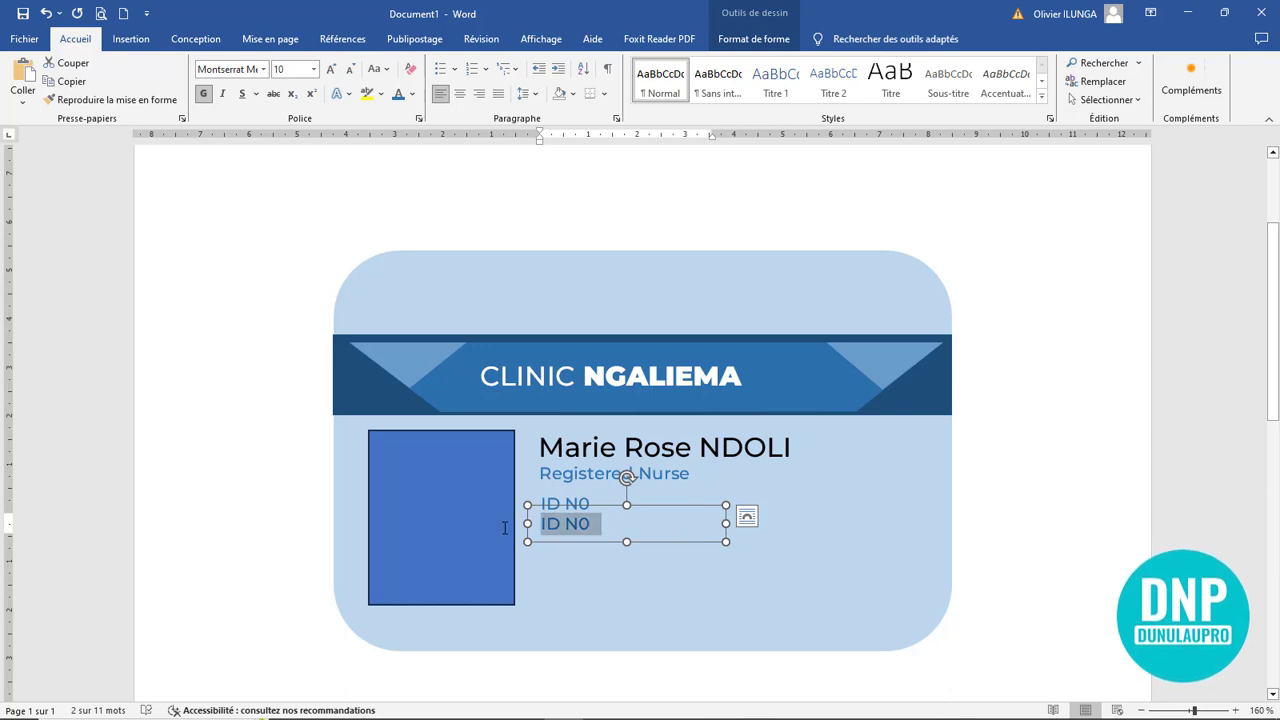
left_click(411, 94)
left_click(430, 140)
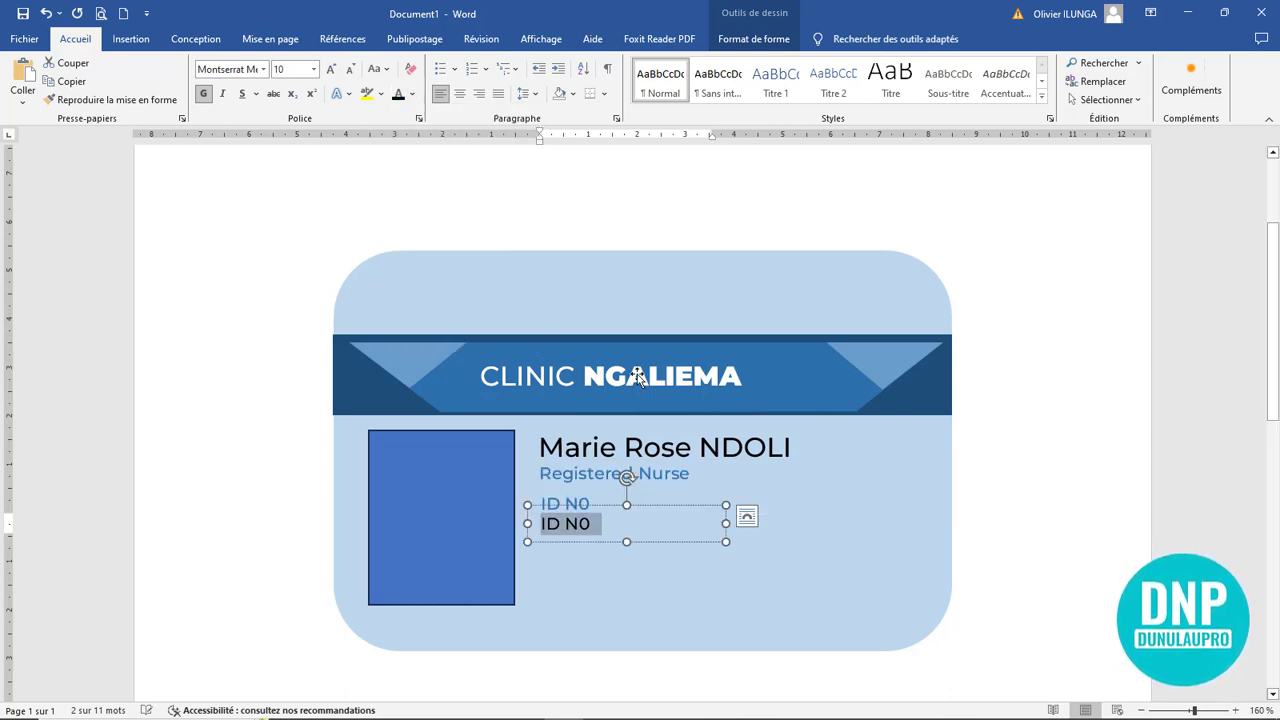
type("000 ")
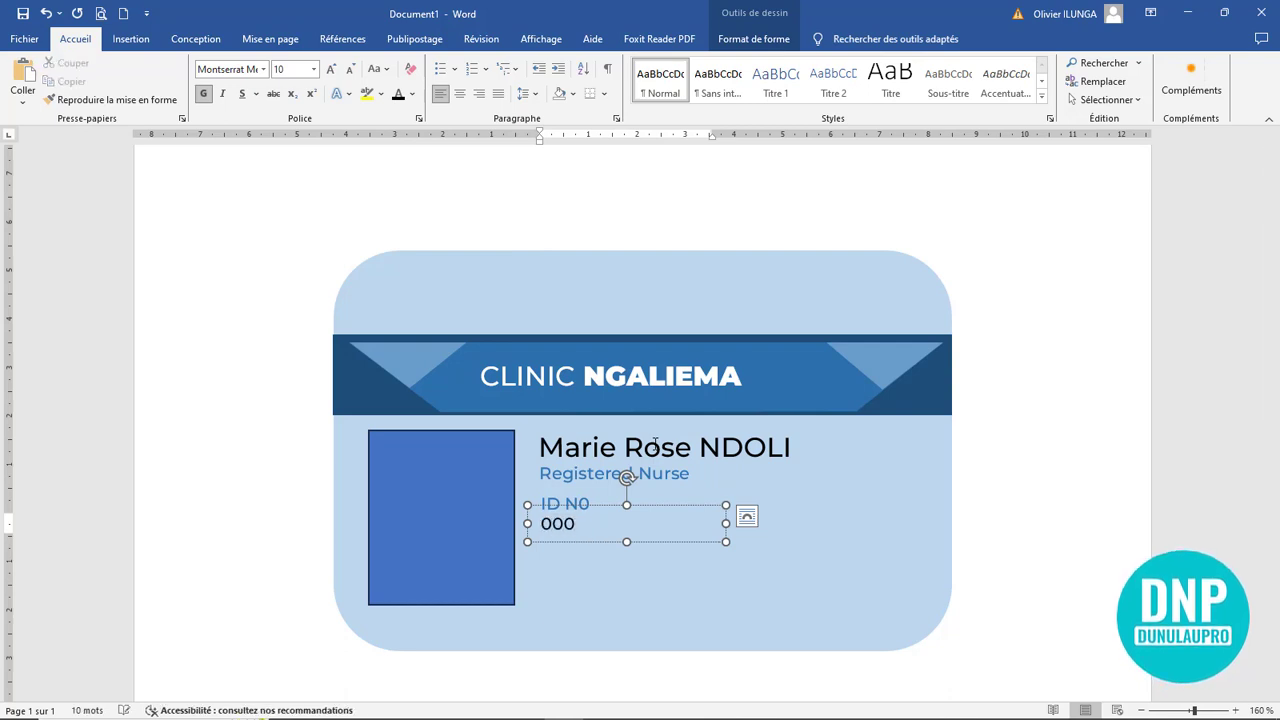
type("0000")
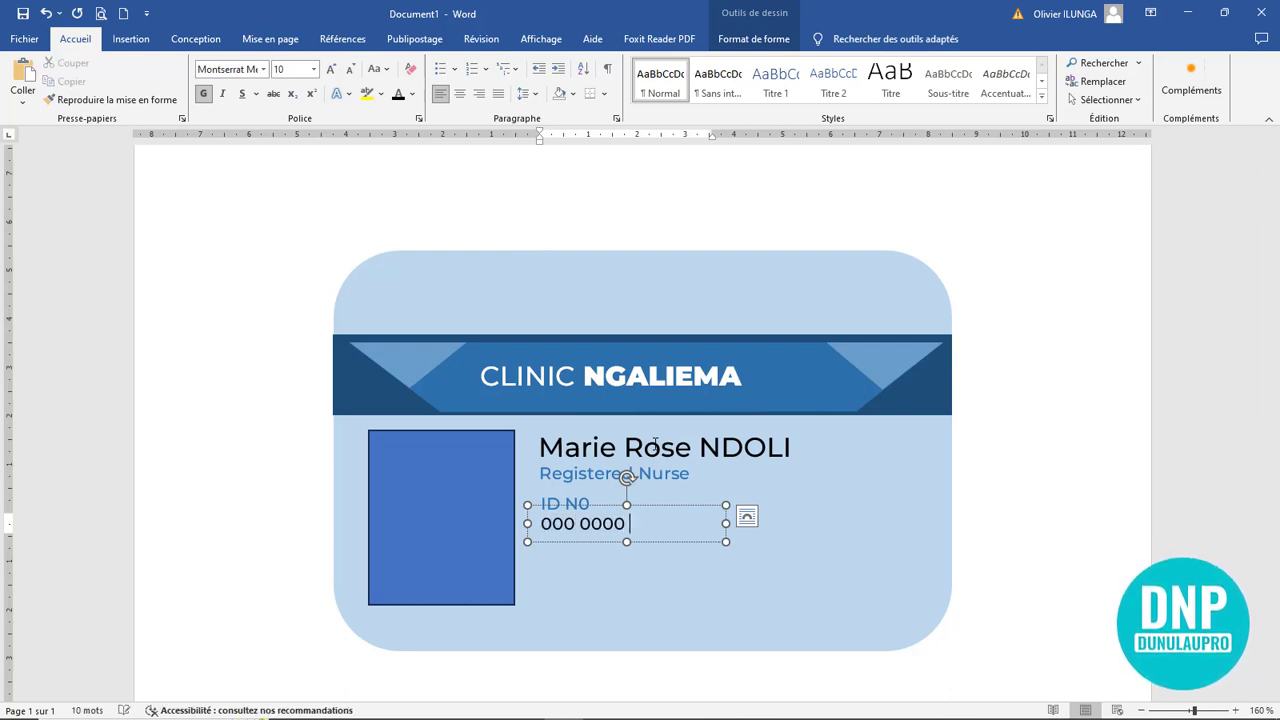
type(" 00")
key("BackSpace")
key("BackSpace")
key("BackSpace")
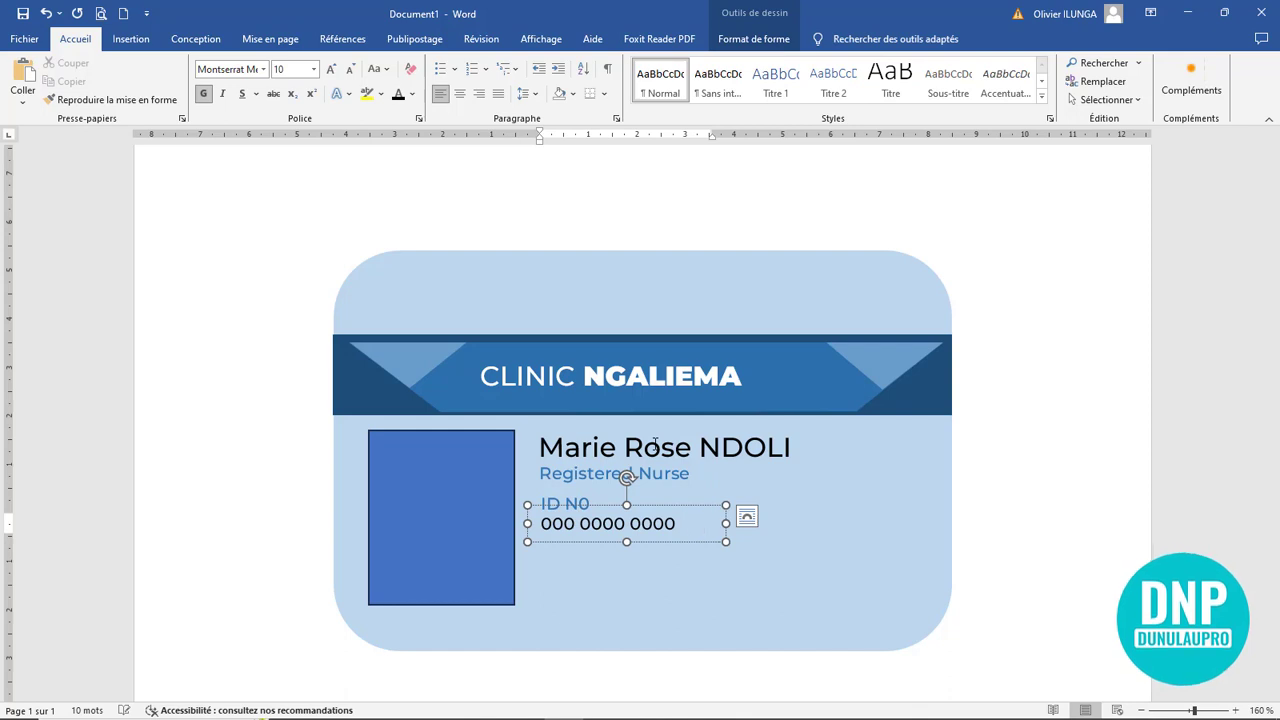
mouse_move(726, 523)
left_mouse_down()
mouse_move(786, 523)
mouse_move(768, 523)
left_mouse_up()
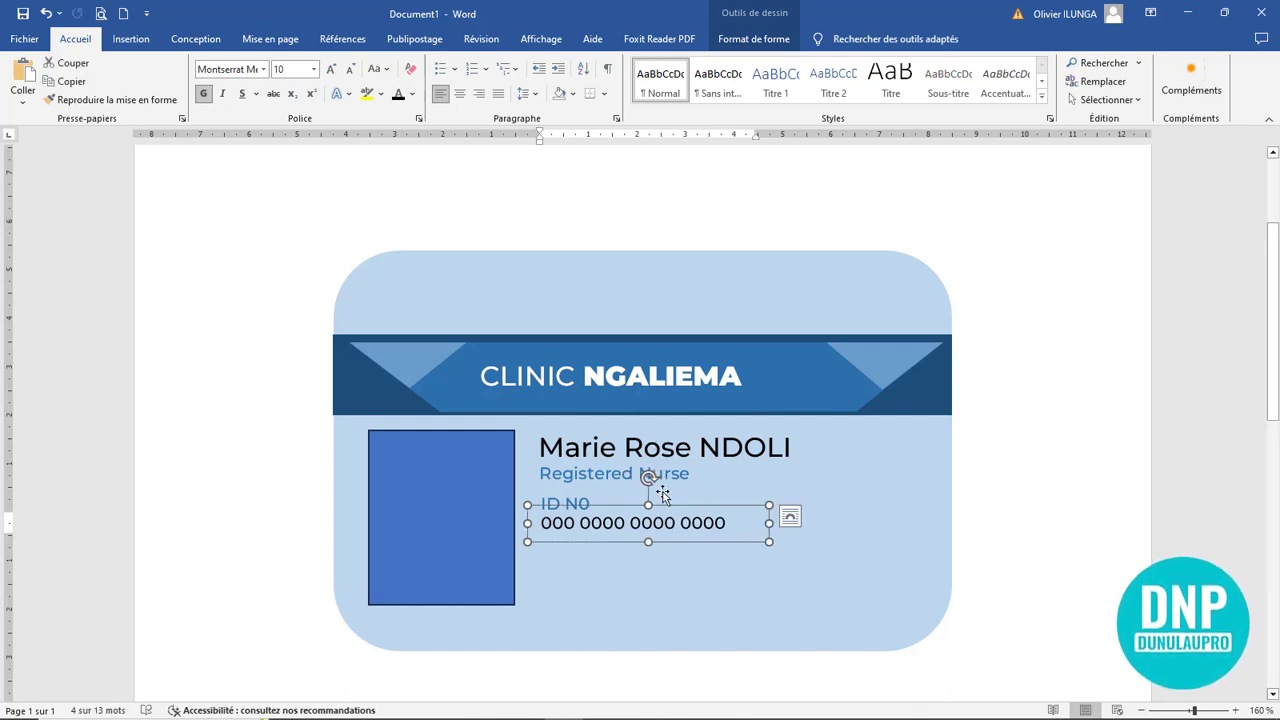
Step: Group the ID N0 label with the number and copy the group below
left_click(579, 504)
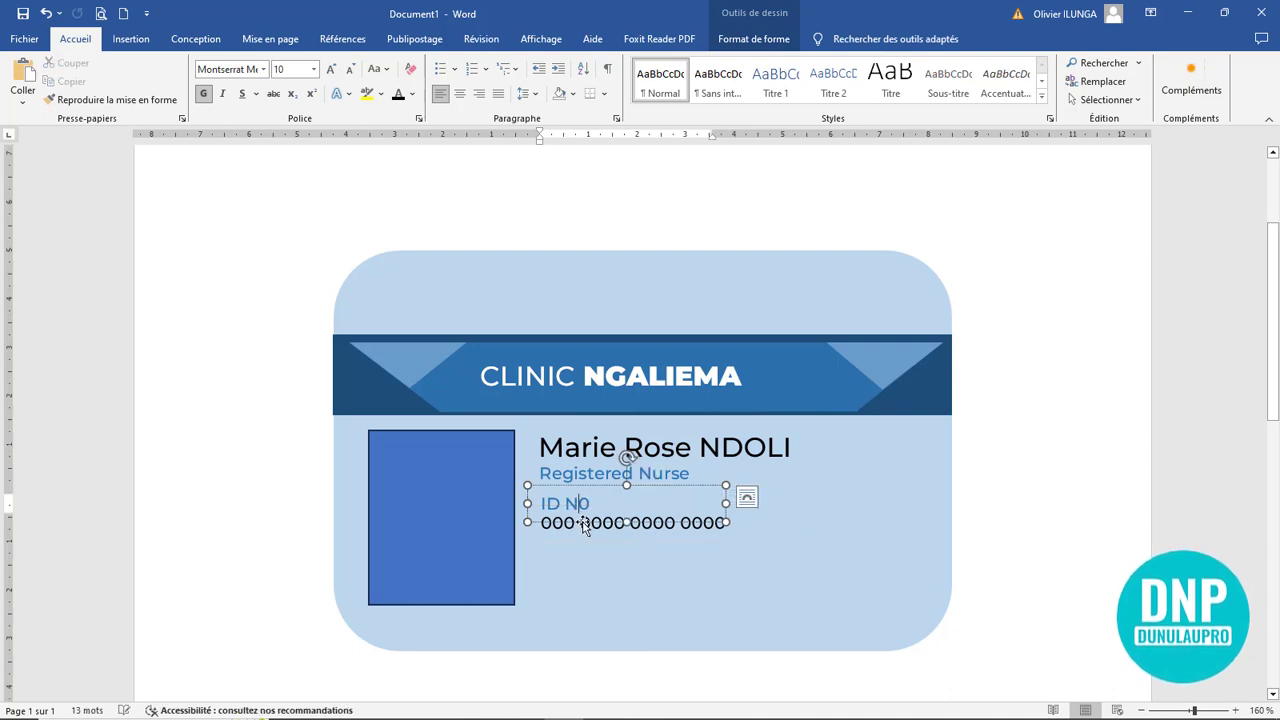
left_click(587, 523)
left_click(591, 492, "shift")
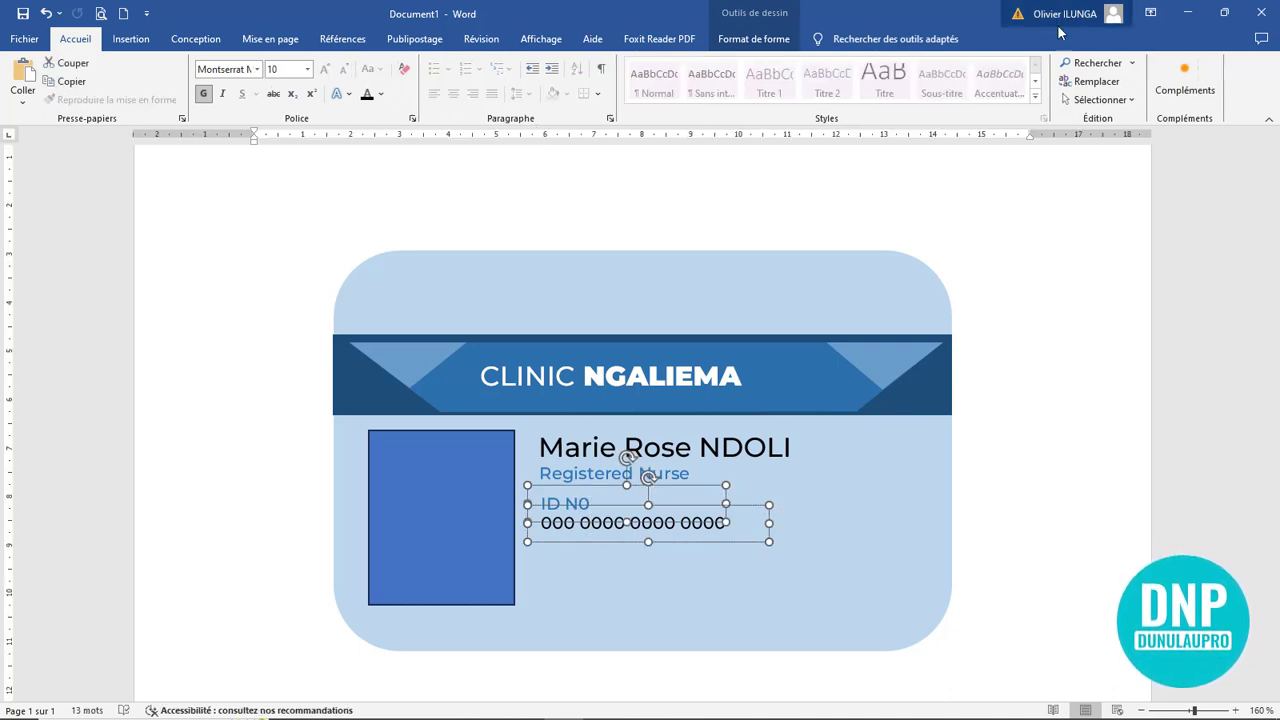
left_click(757, 40)
left_click(1043, 81)
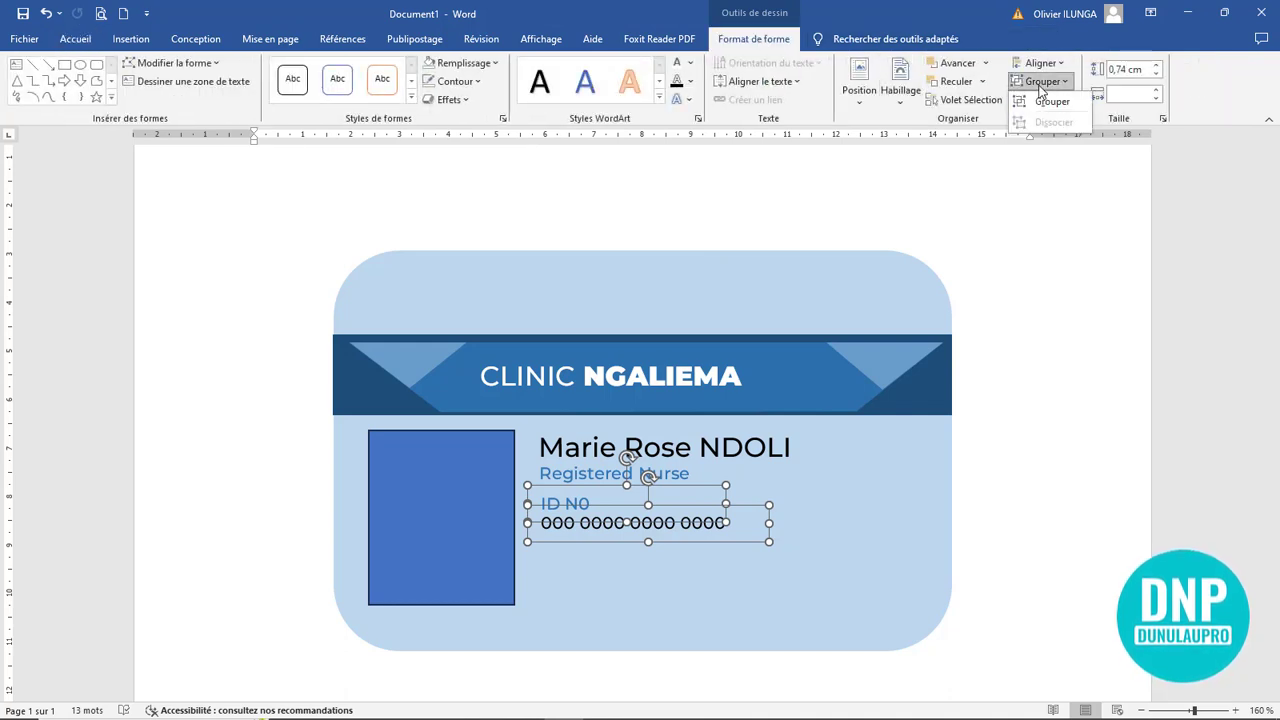
left_click(1045, 95)
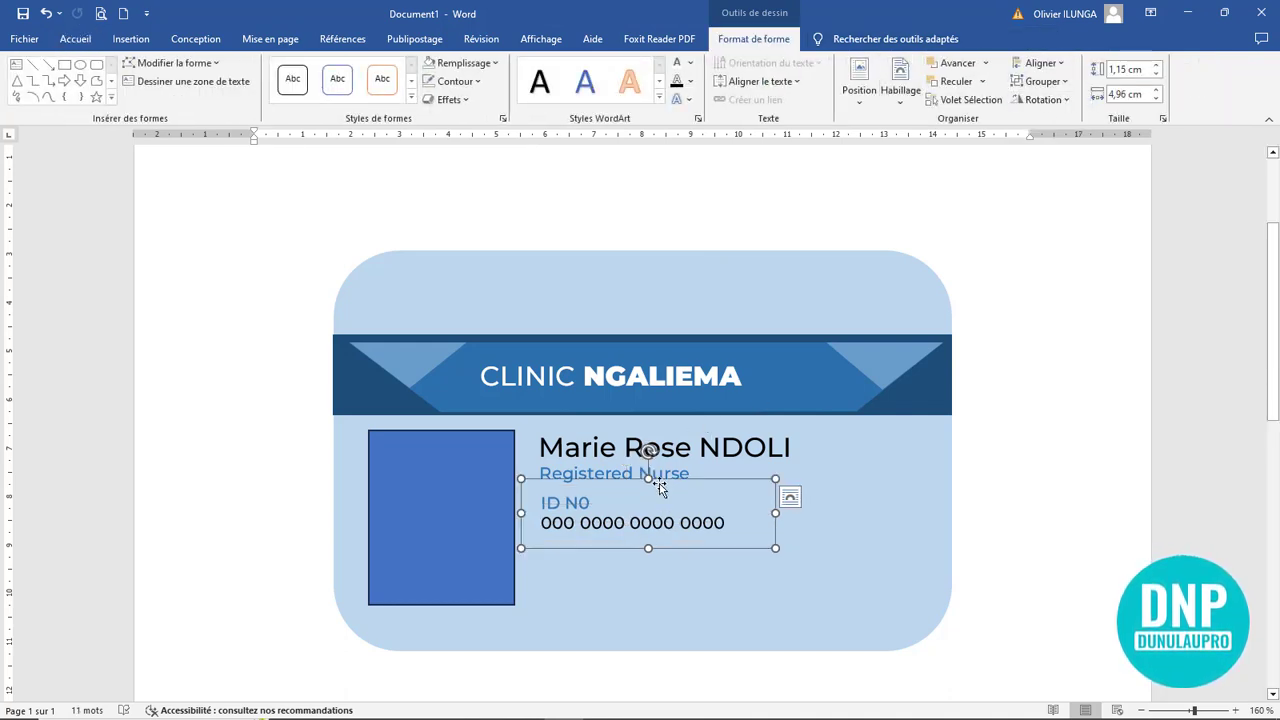
left_click_drag(665, 480, 664, 521)
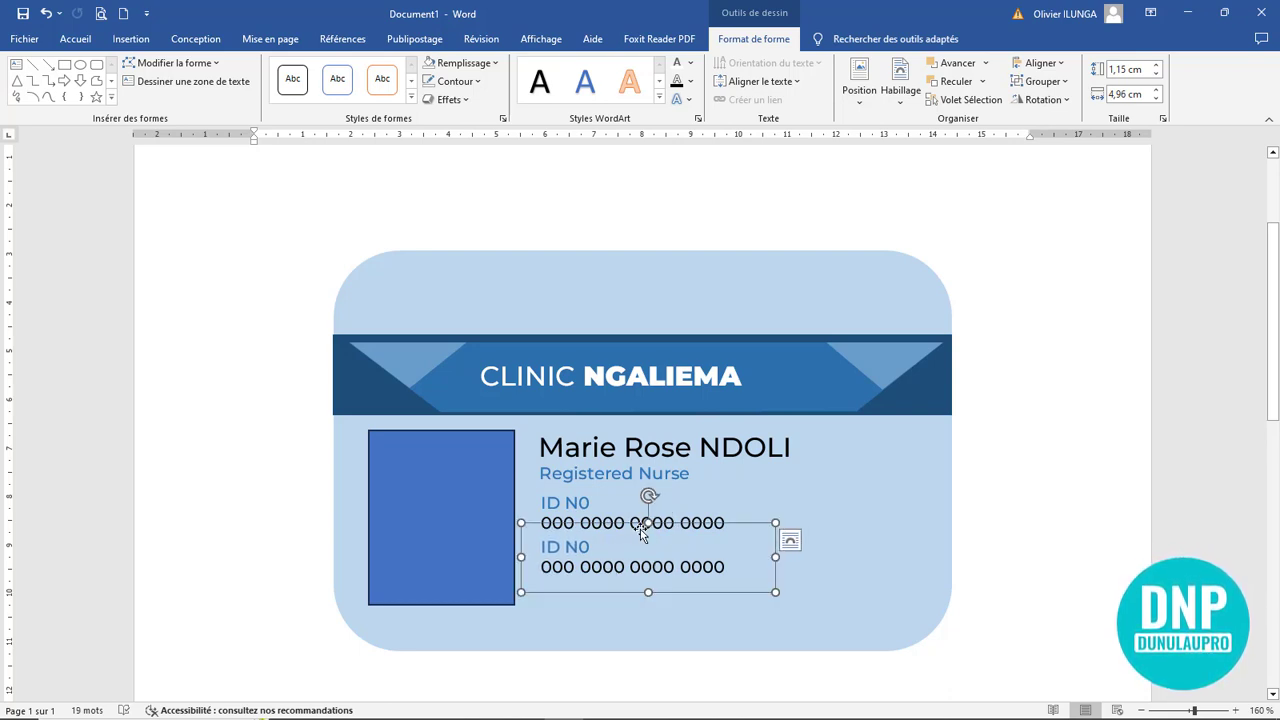
Step: Relabel the copied pair's top line as 'JOINED DATE'
triple_click(567, 546)
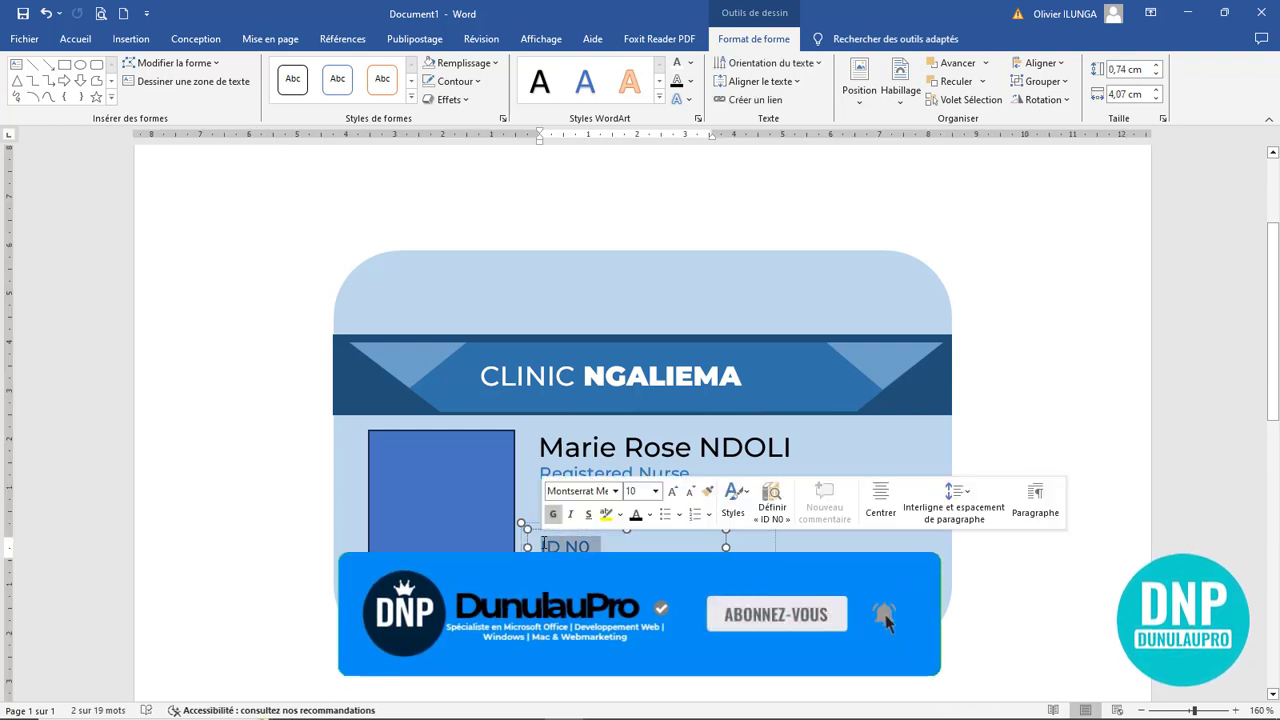
key("BackSpace")
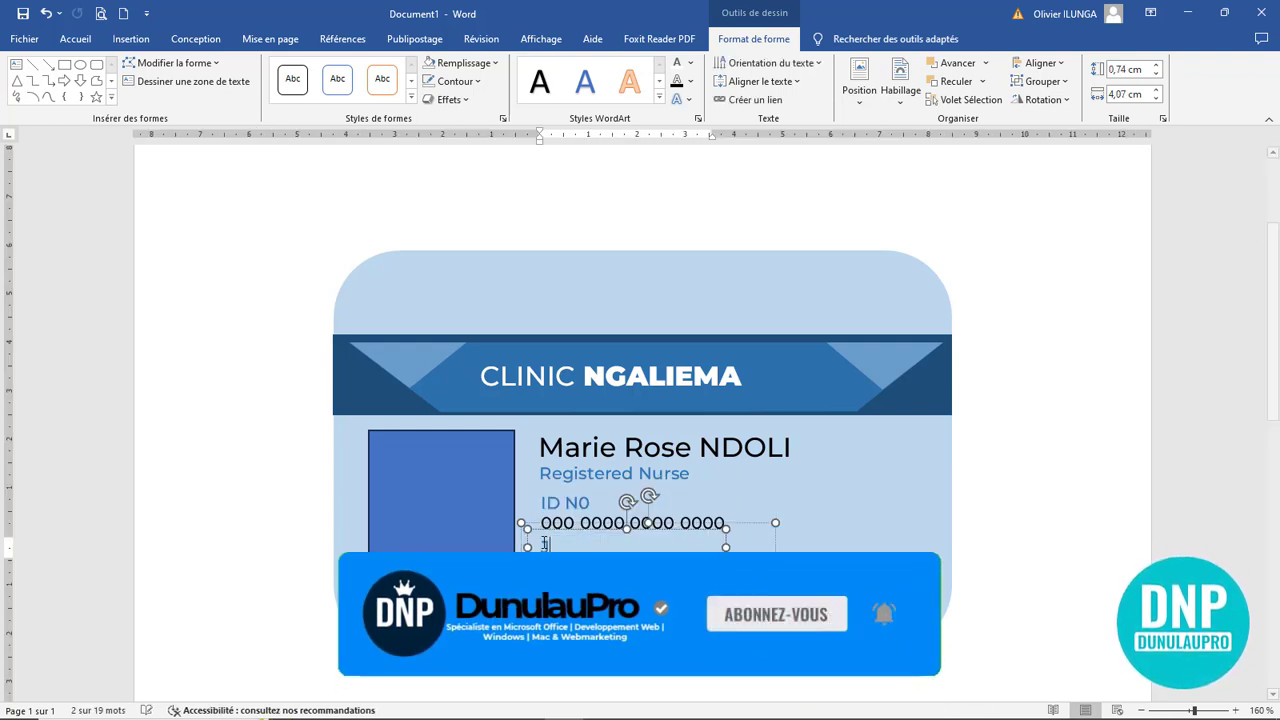
type("JOINED DA")
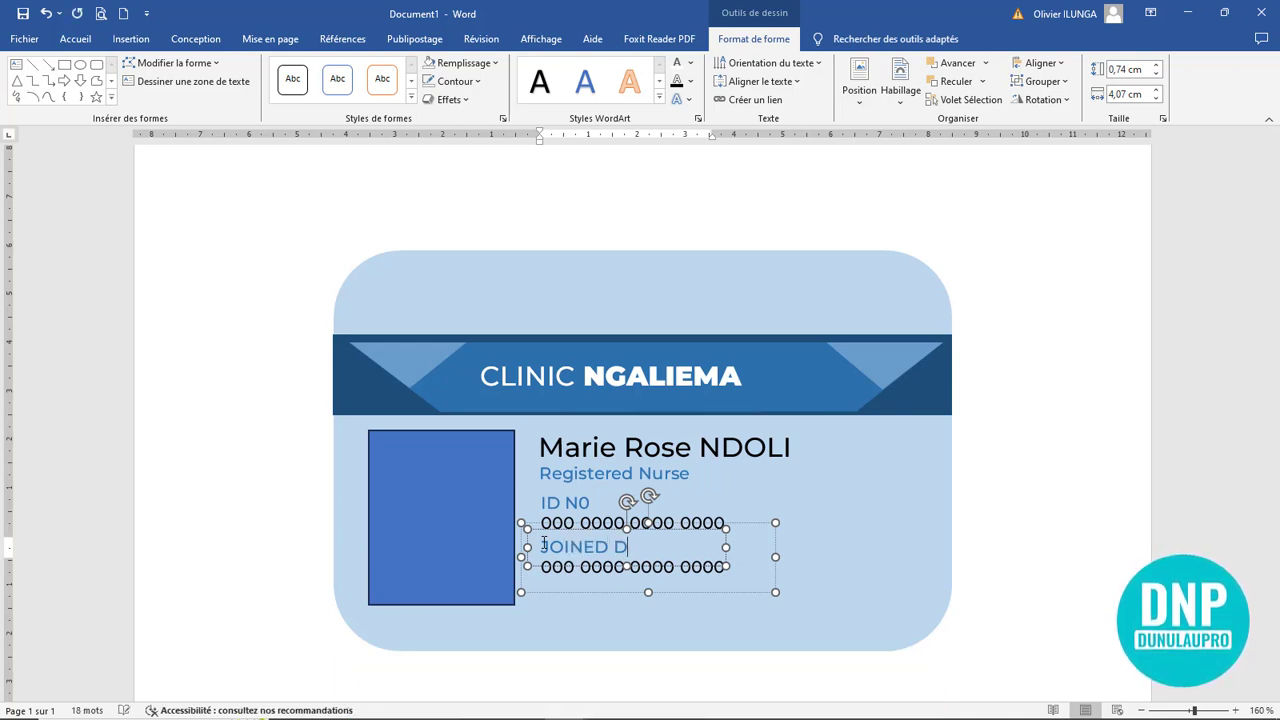
type("TE")
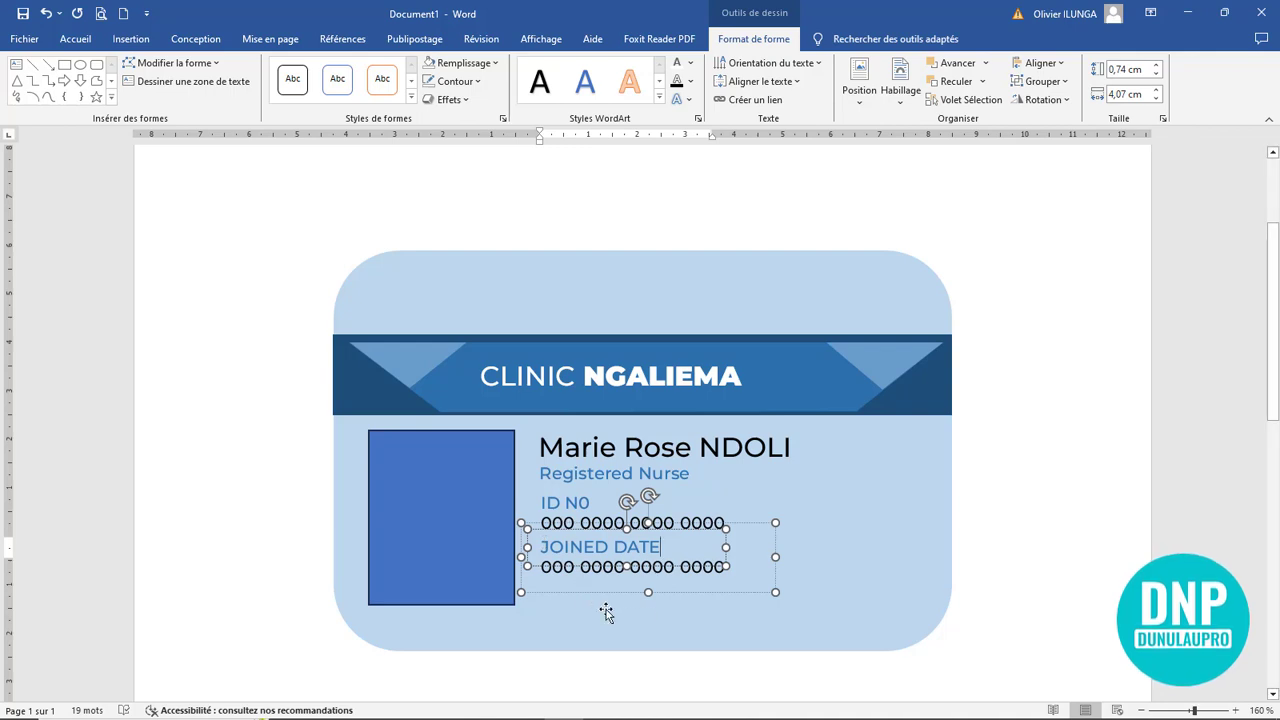
Step: Change the number line to '00 / 00 / 0000' and copy the date group further down
left_click(723, 568)
mouse_move(724, 568)
left_mouse_down()
mouse_move(531, 555)
mouse_move(536, 566)
left_mouse_up()
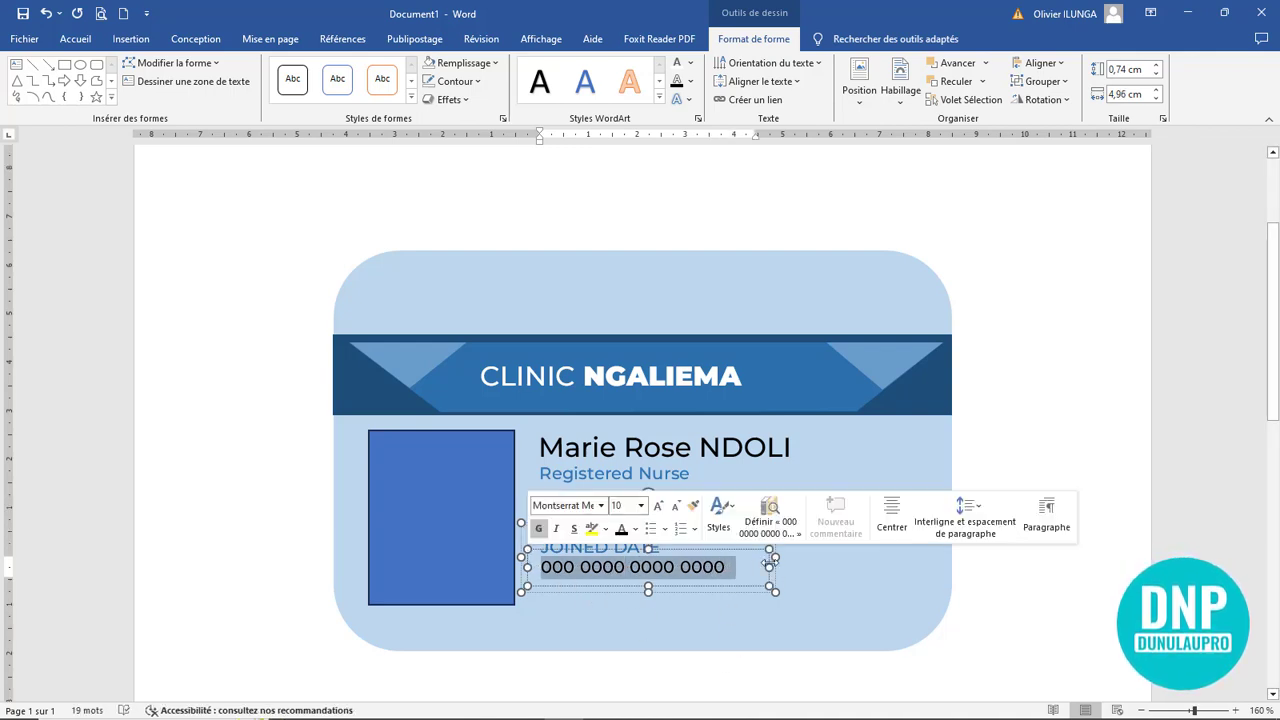
type("00 /")
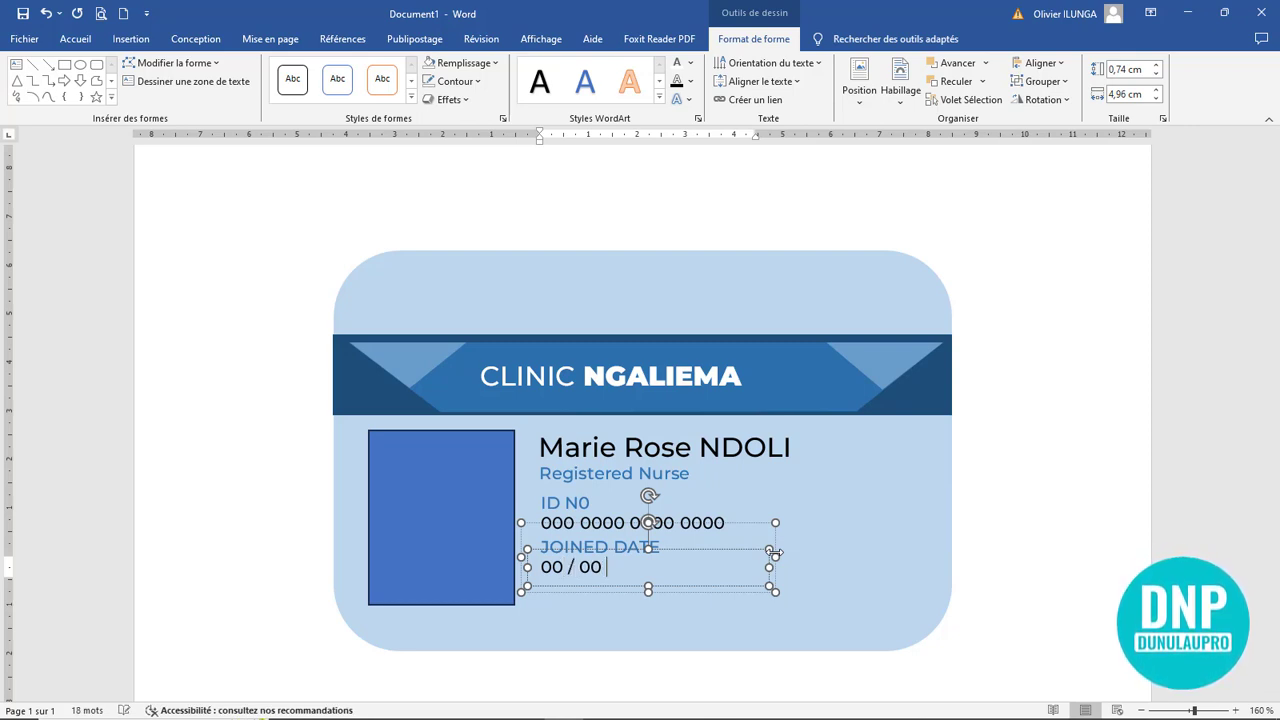
type("00")
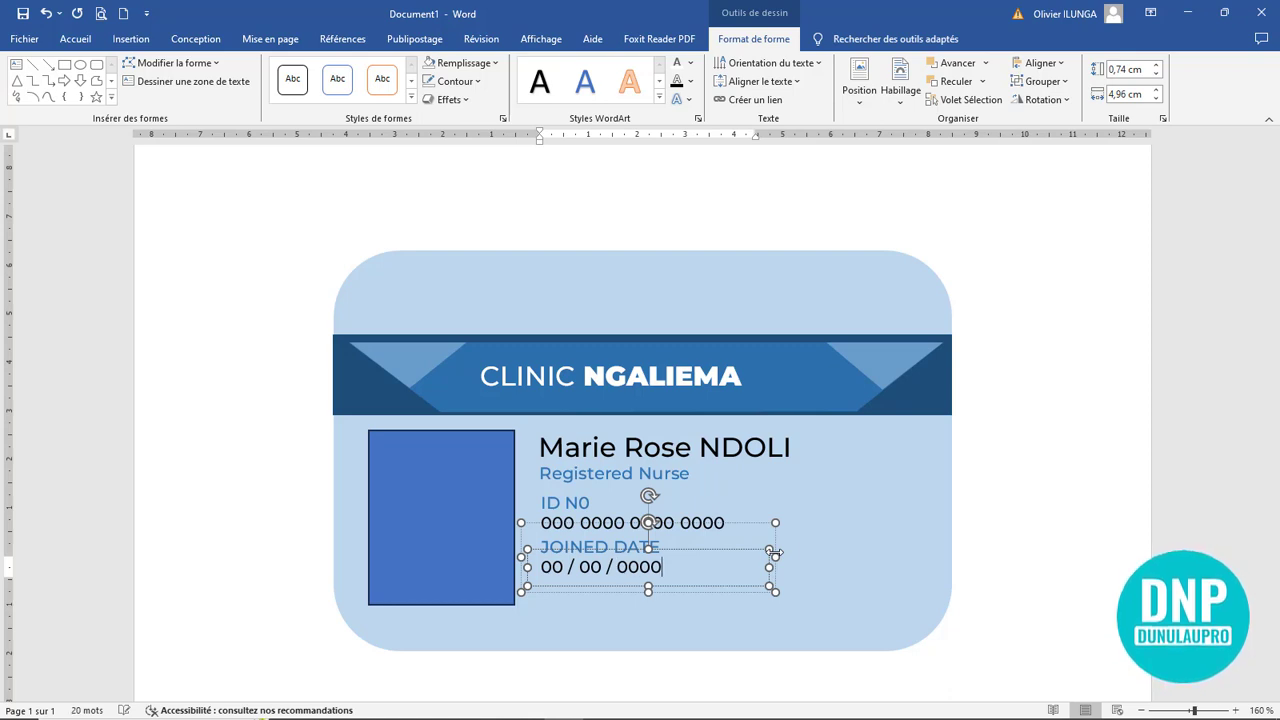
left_click(697, 596)
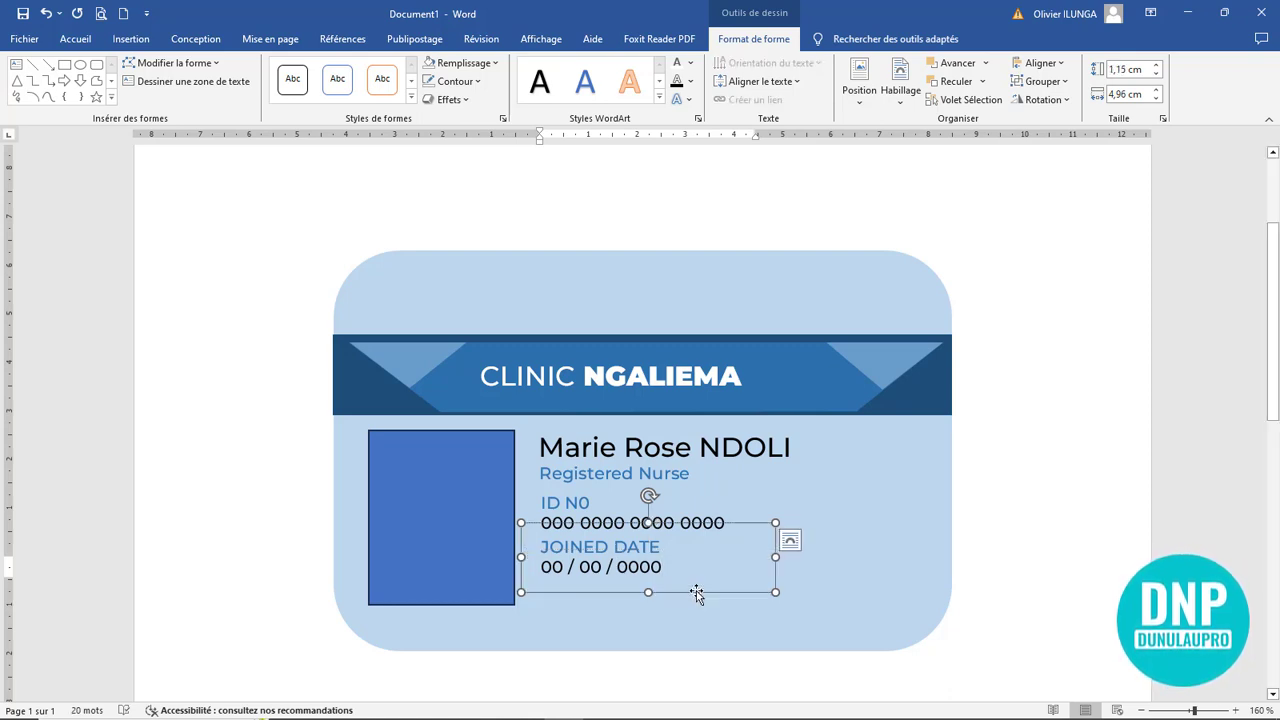
left_click_drag(697, 594, 703, 638)
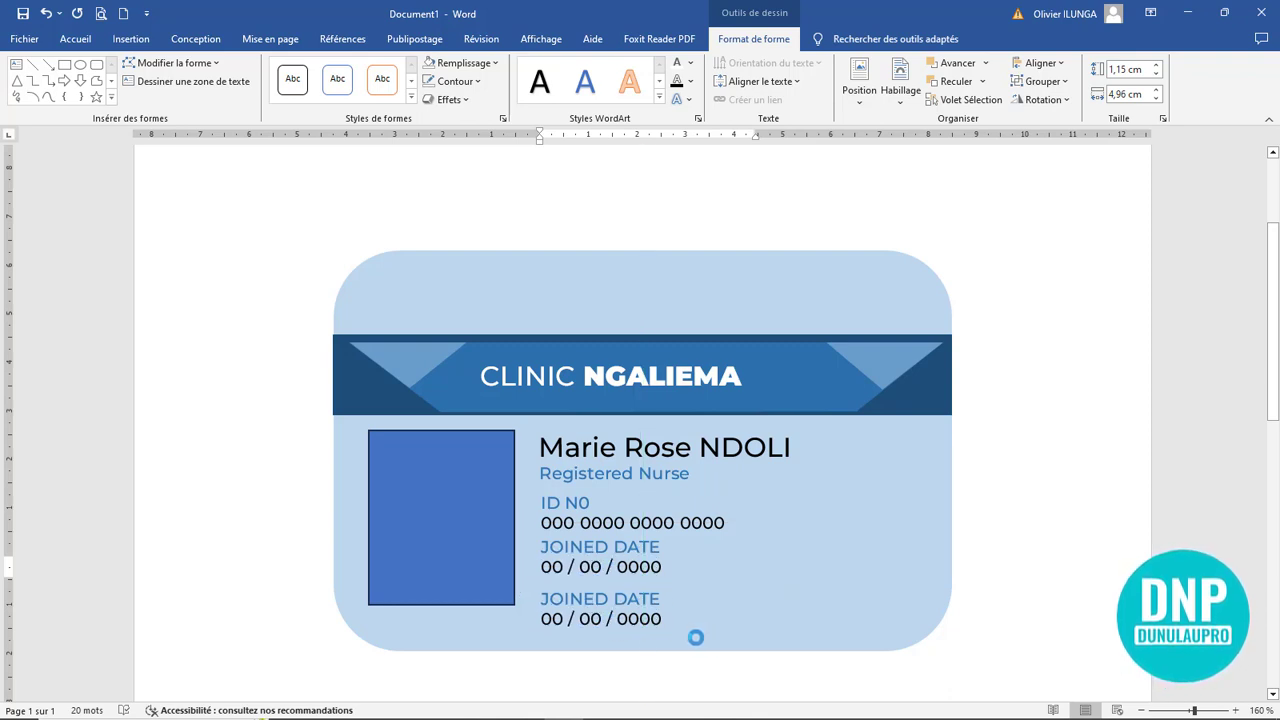
Step: Align the copied date pair underneath and relabel it 'EXPIRATION DATE'
left_click_drag(703, 638, 543, 599)
left_click(686, 611)
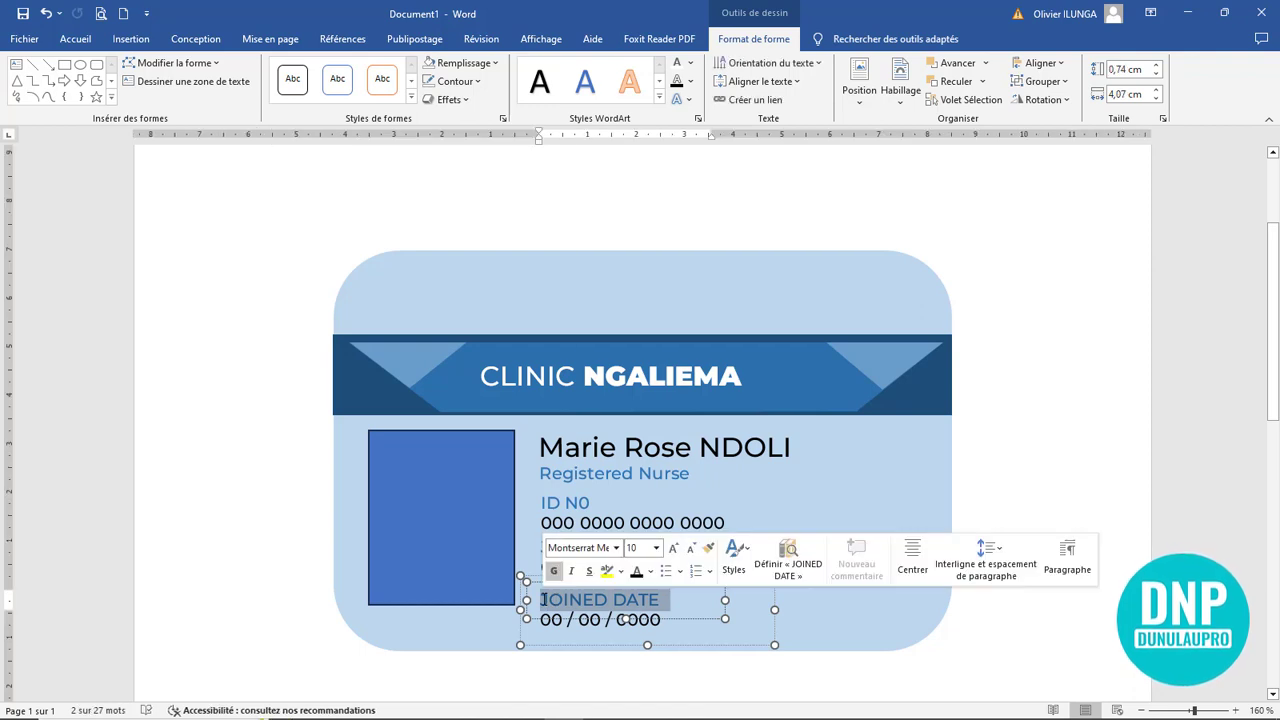
type("EXPIRATI")
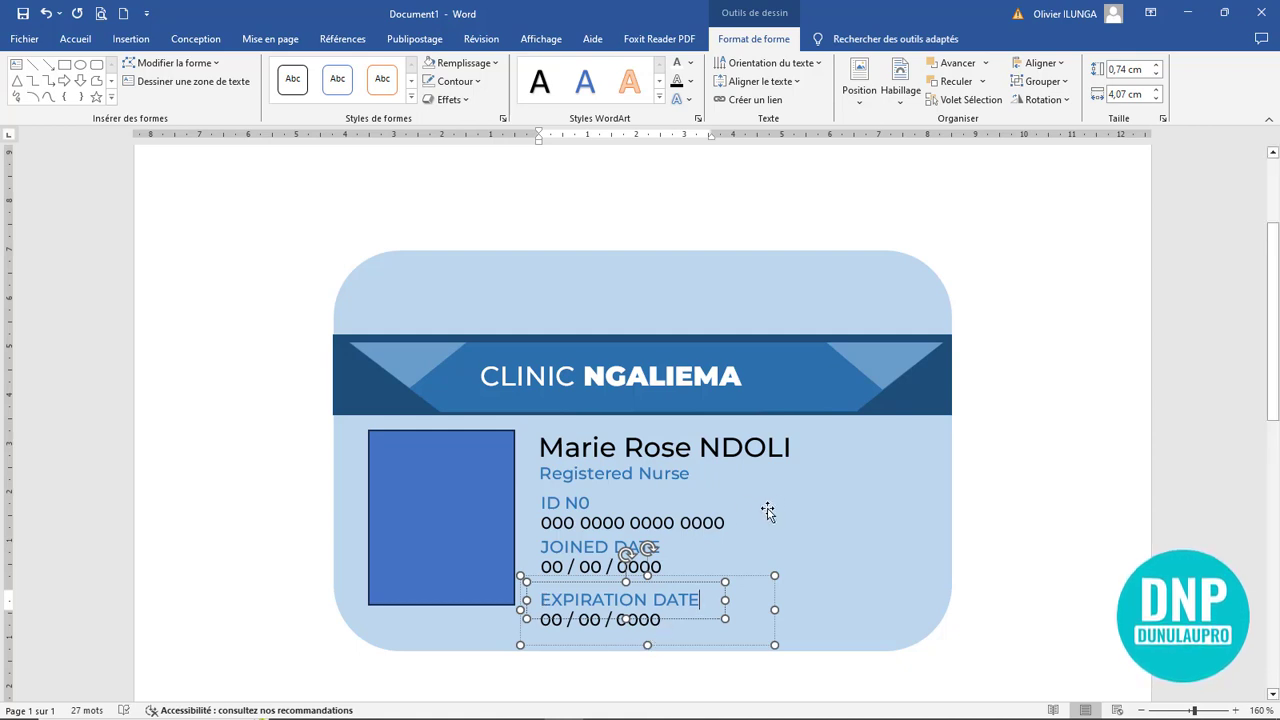
left_click(402, 492)
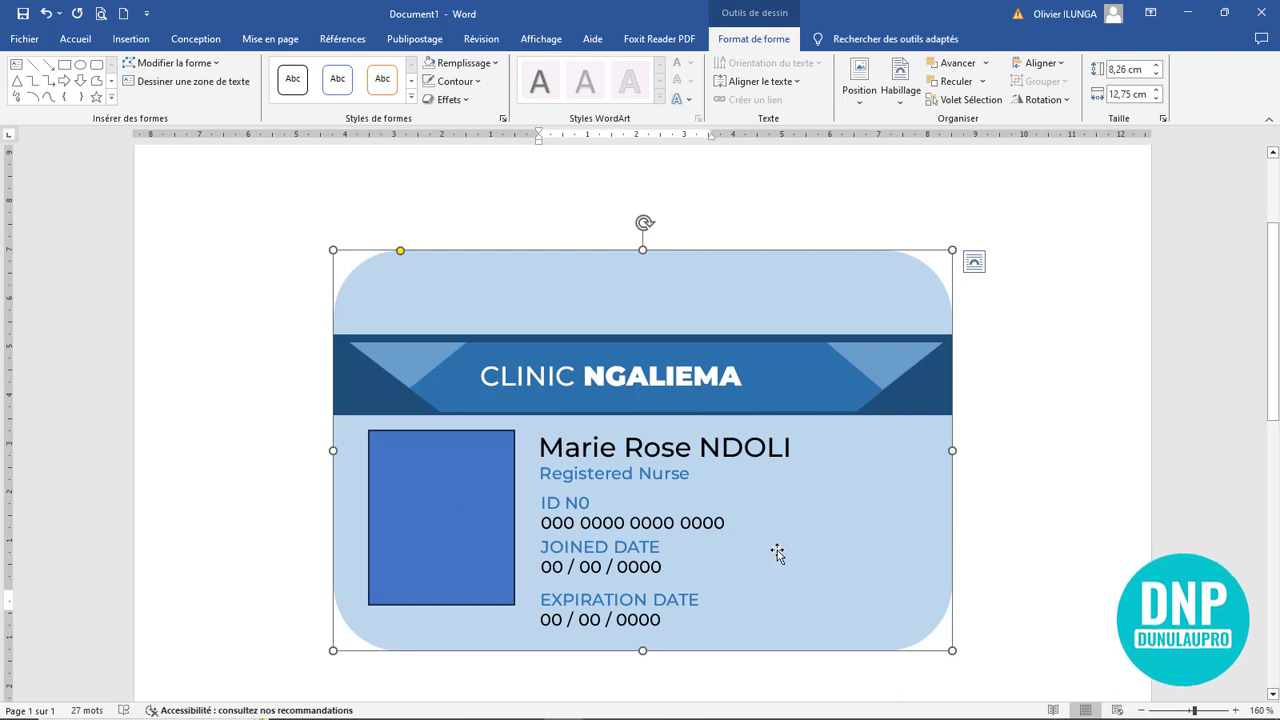
Step: Fill the blue photo placeholder with the offline picture istockphoto-500224094 of the woman in red
left_click(445, 515)
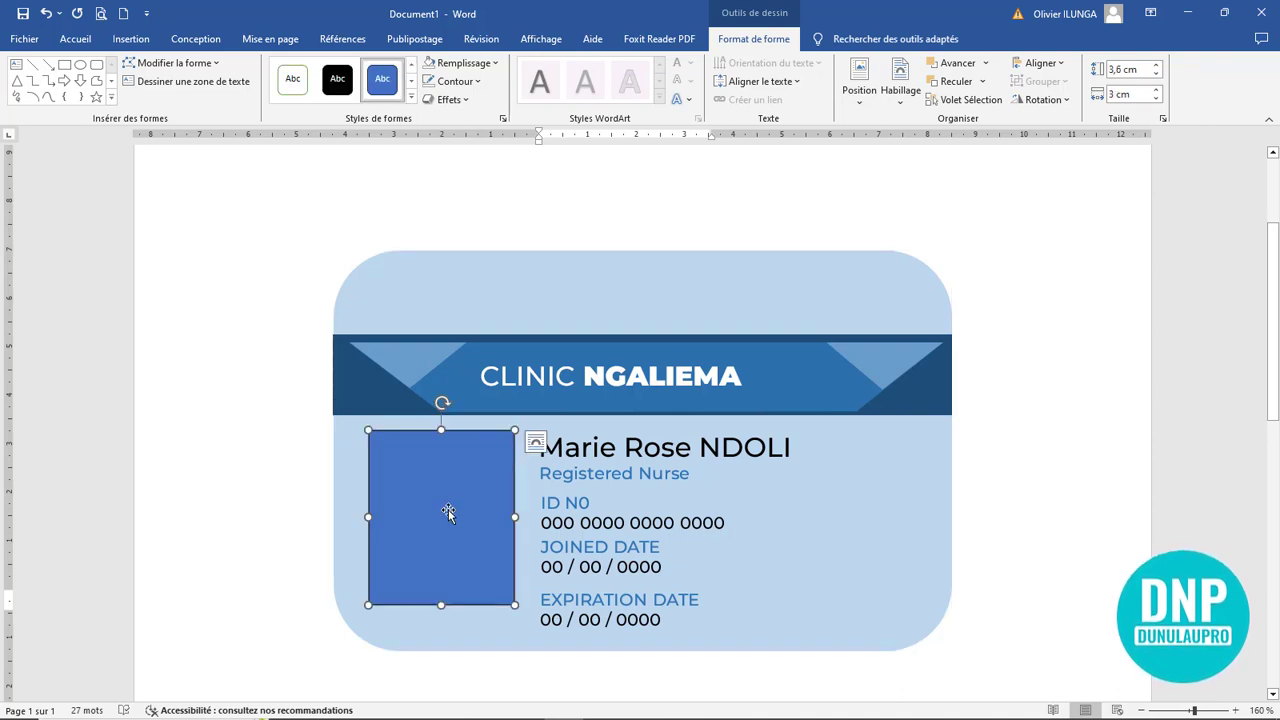
right_click(430, 478)
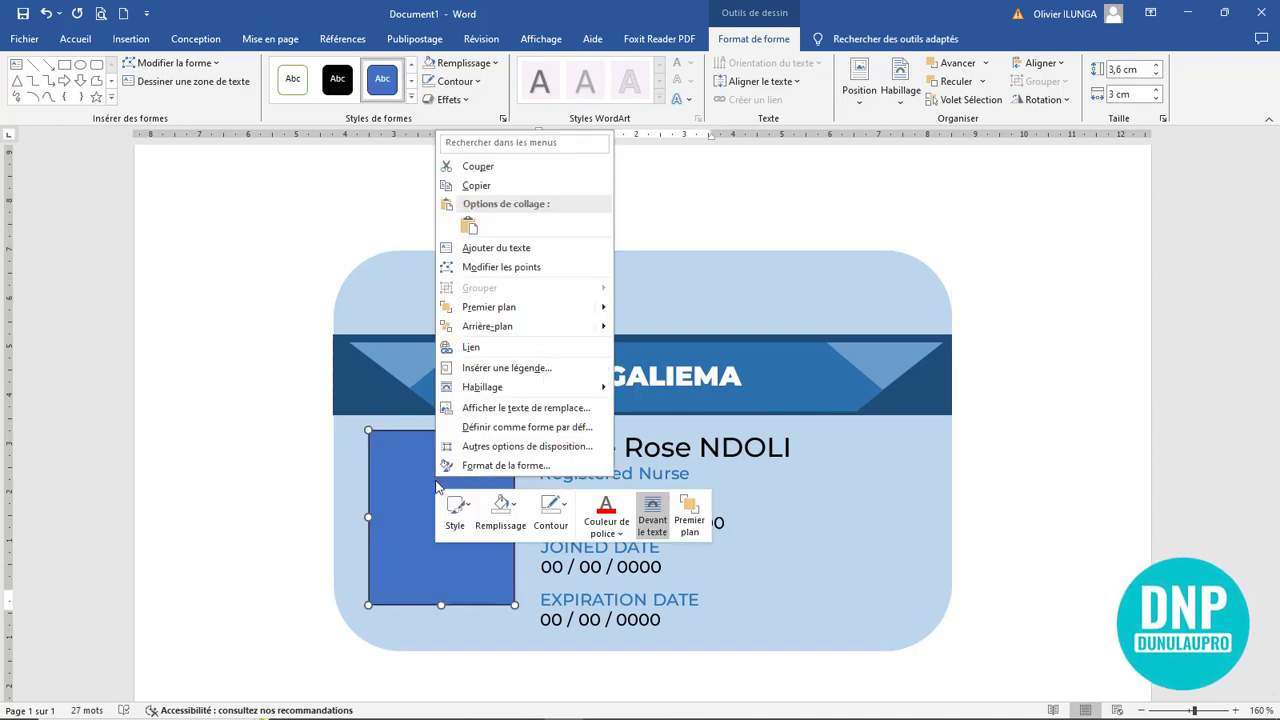
left_click(507, 521)
left_click(500, 437)
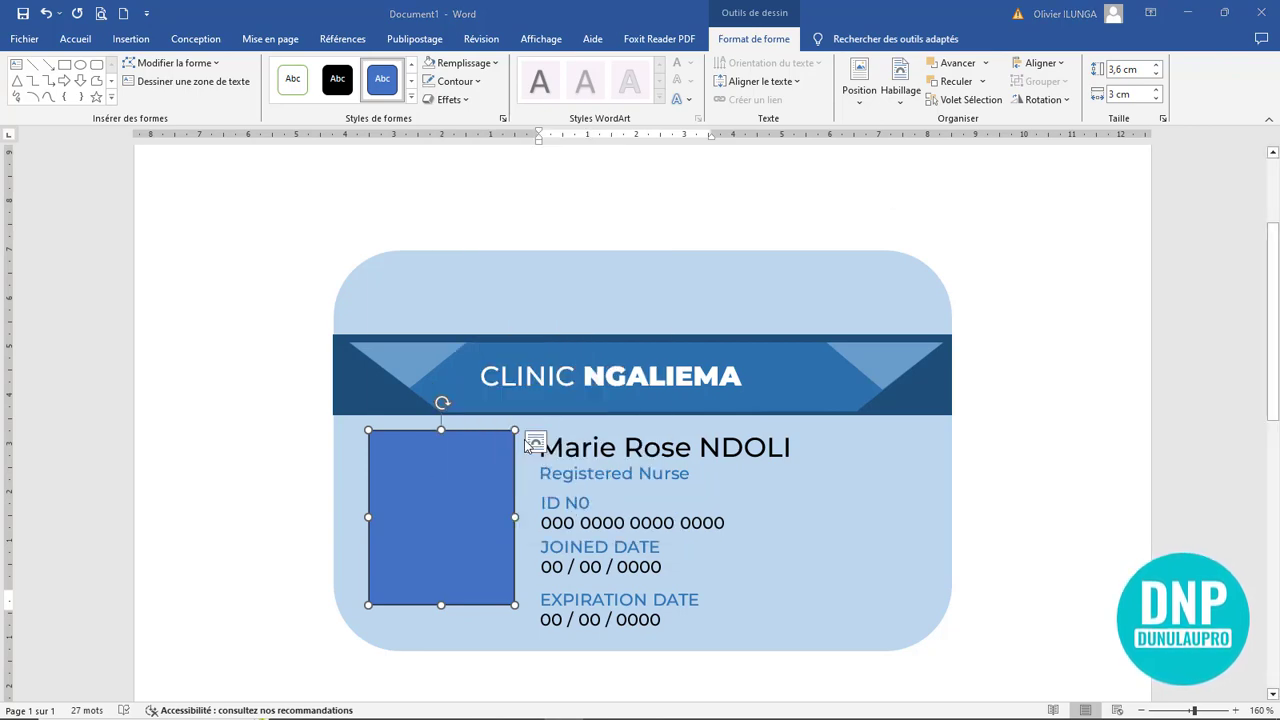
left_click(906, 525)
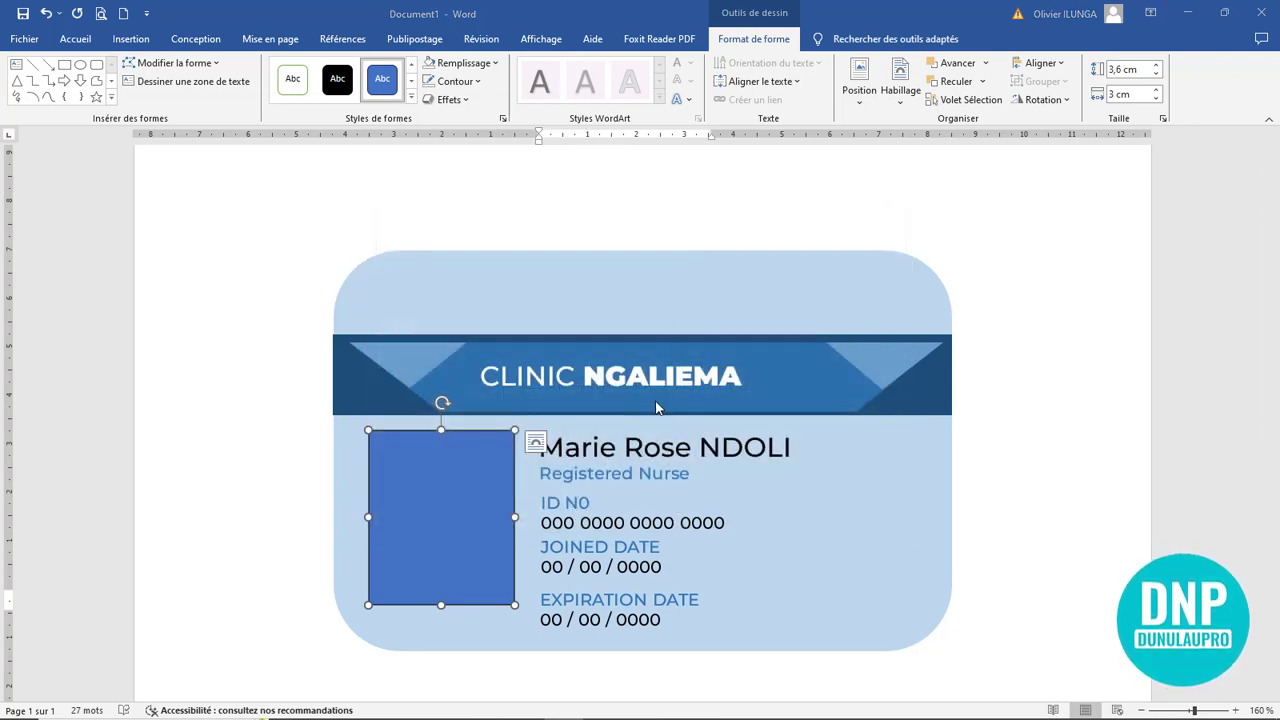
scroll(567, 298, "up", 2)
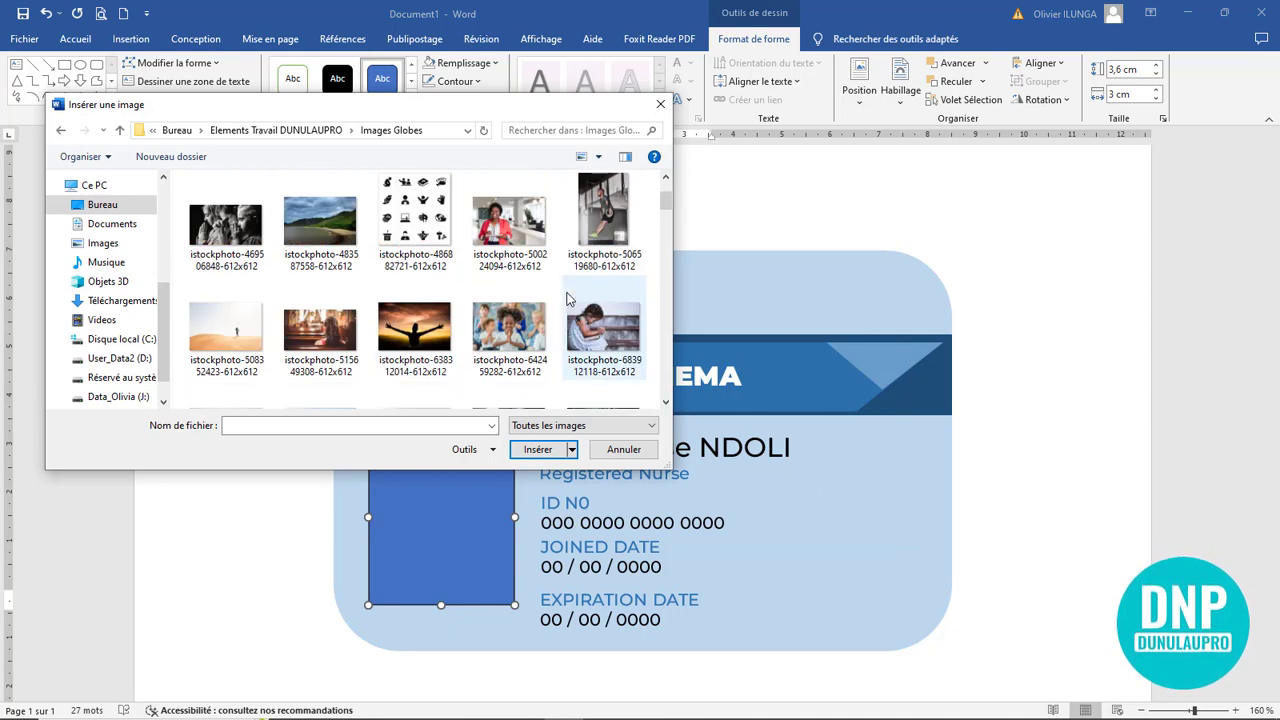
left_click(505, 230)
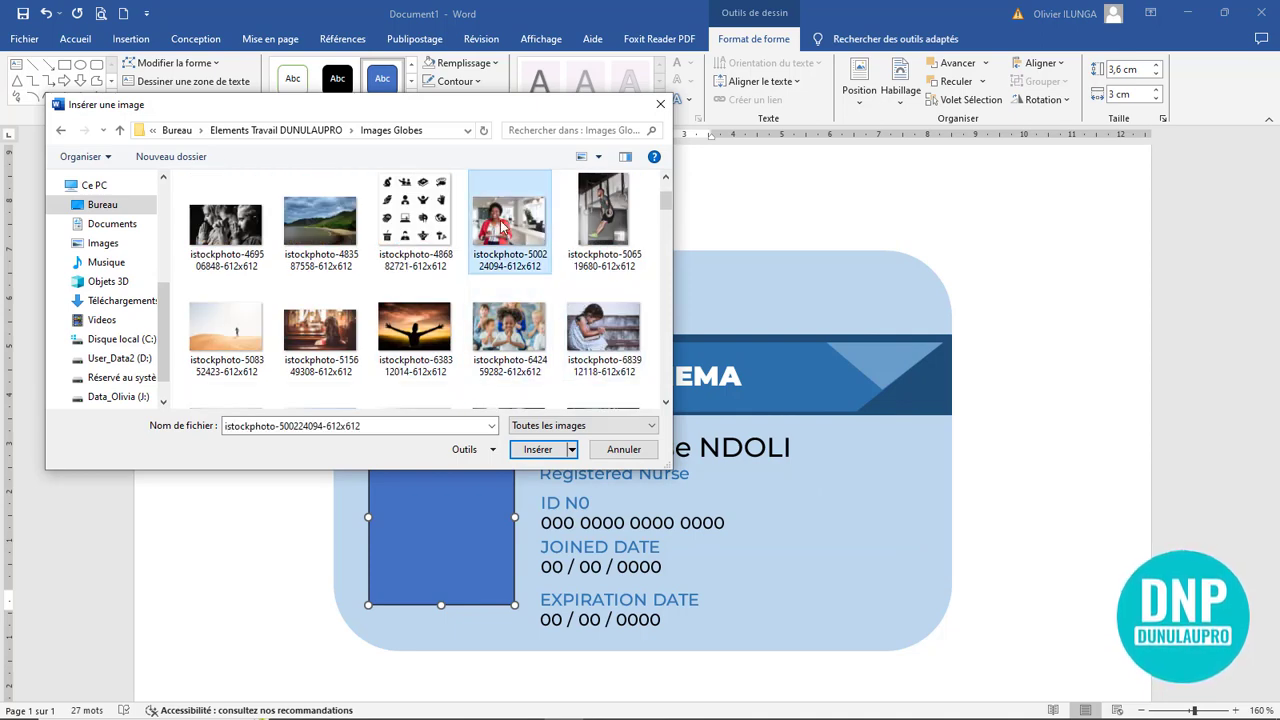
left_click(537, 449)
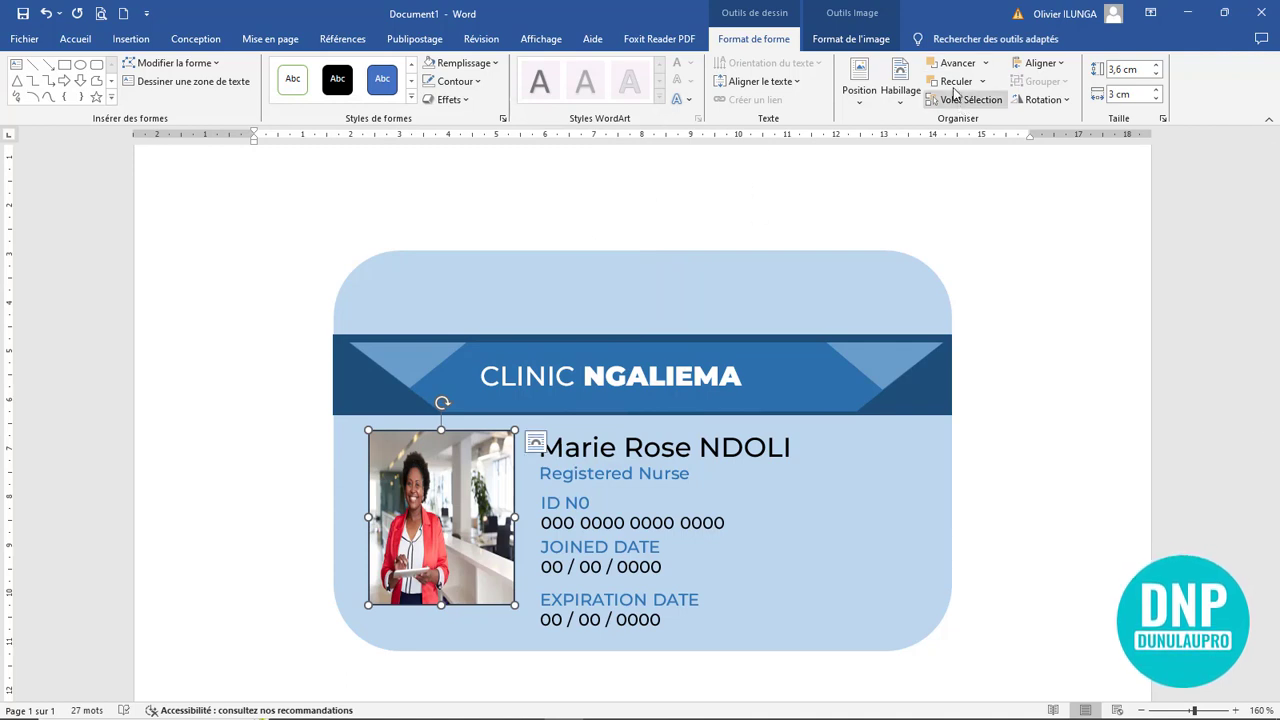
left_click(843, 40)
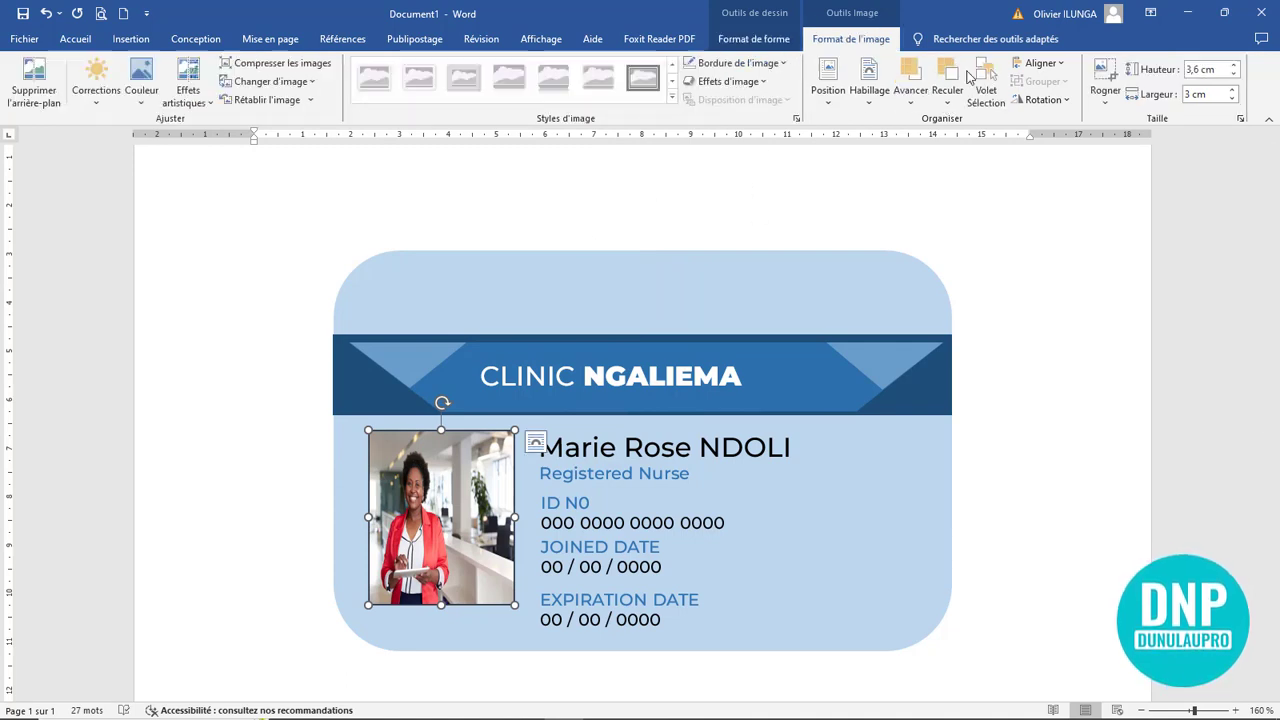
Step: Crop the photo with Fill, enlarging and centring the woman in the 3,6 × 3 cm frame
left_click(1105, 103)
left_click(1133, 179)
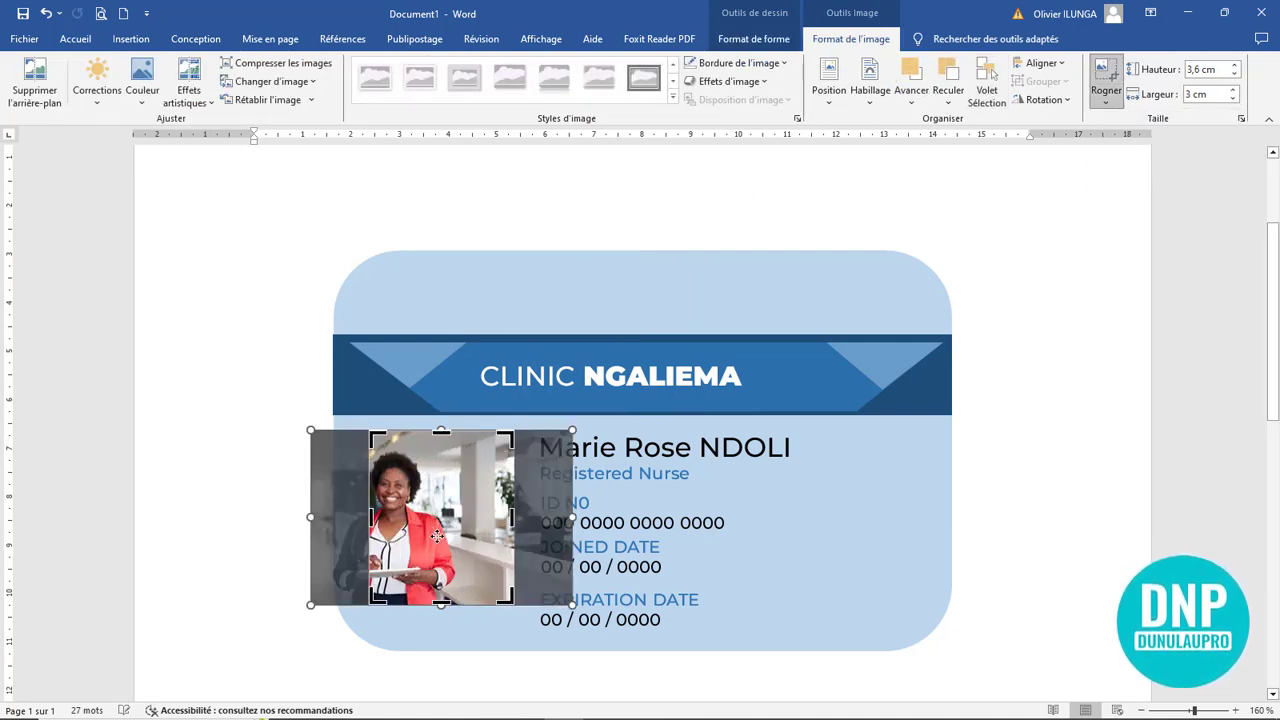
left_click_drag(434, 533, 464, 533)
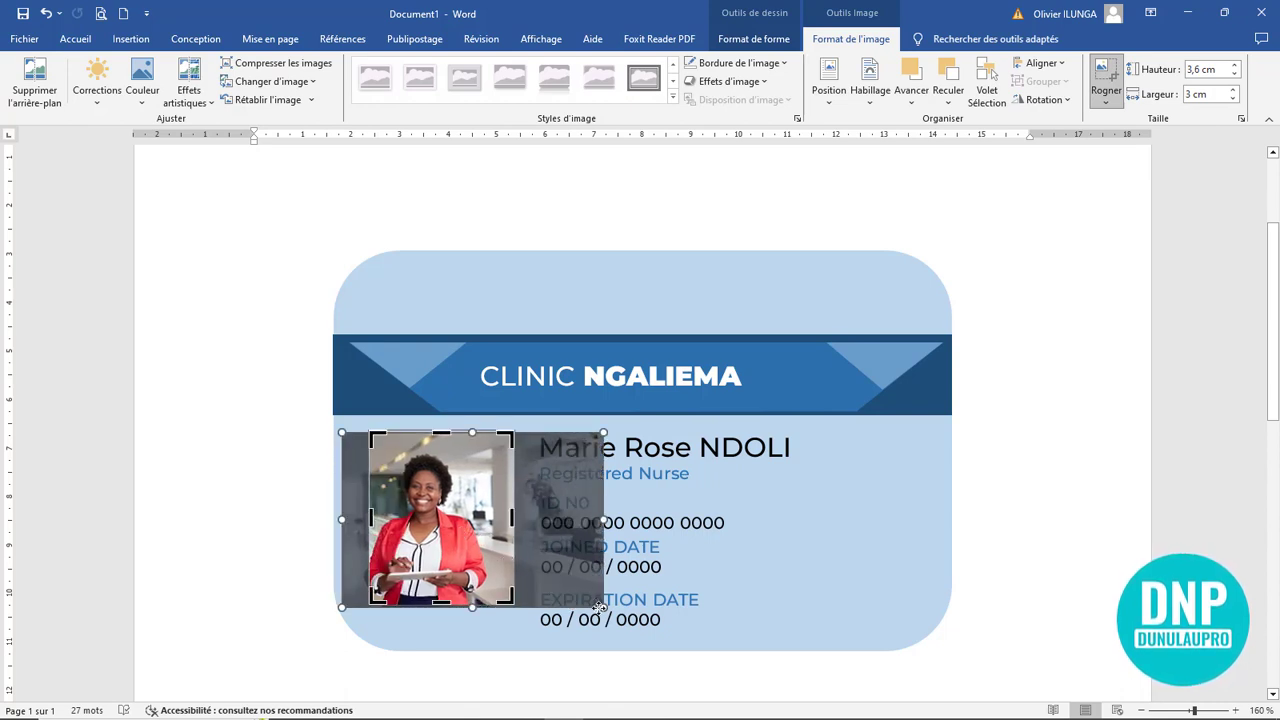
left_click_drag(602, 607, 683, 660)
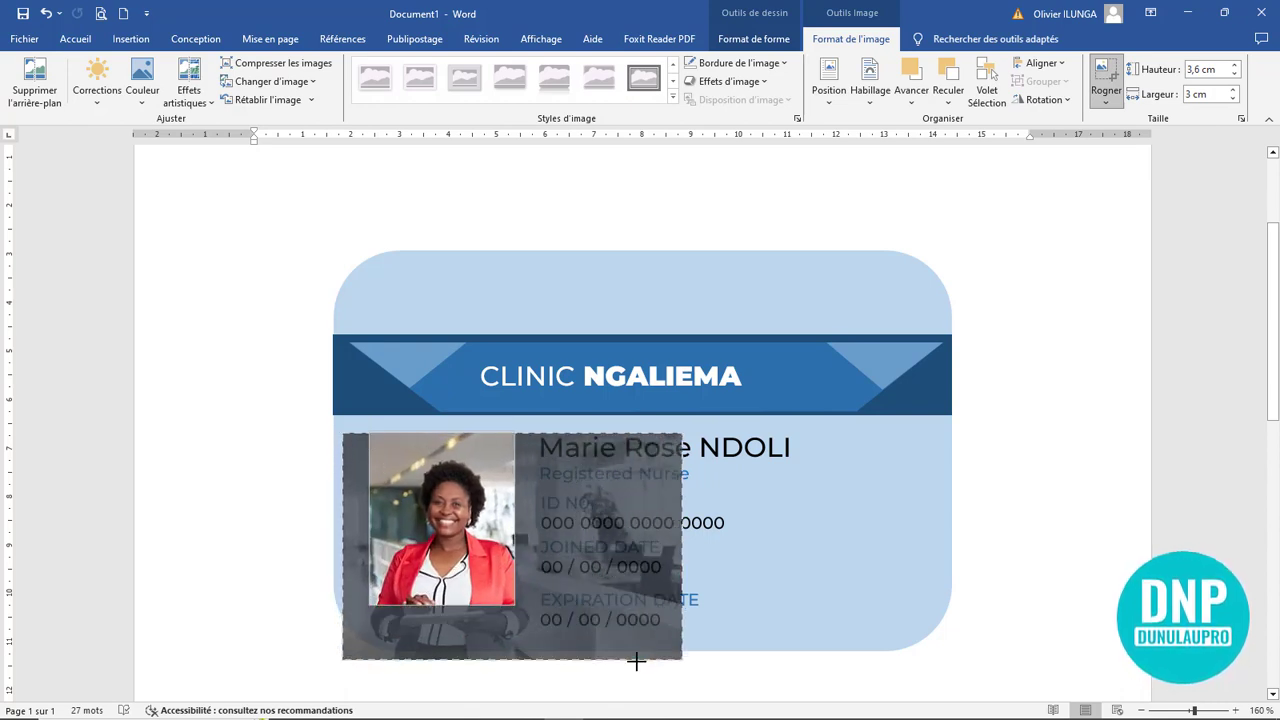
left_click_drag(468, 565, 460, 553)
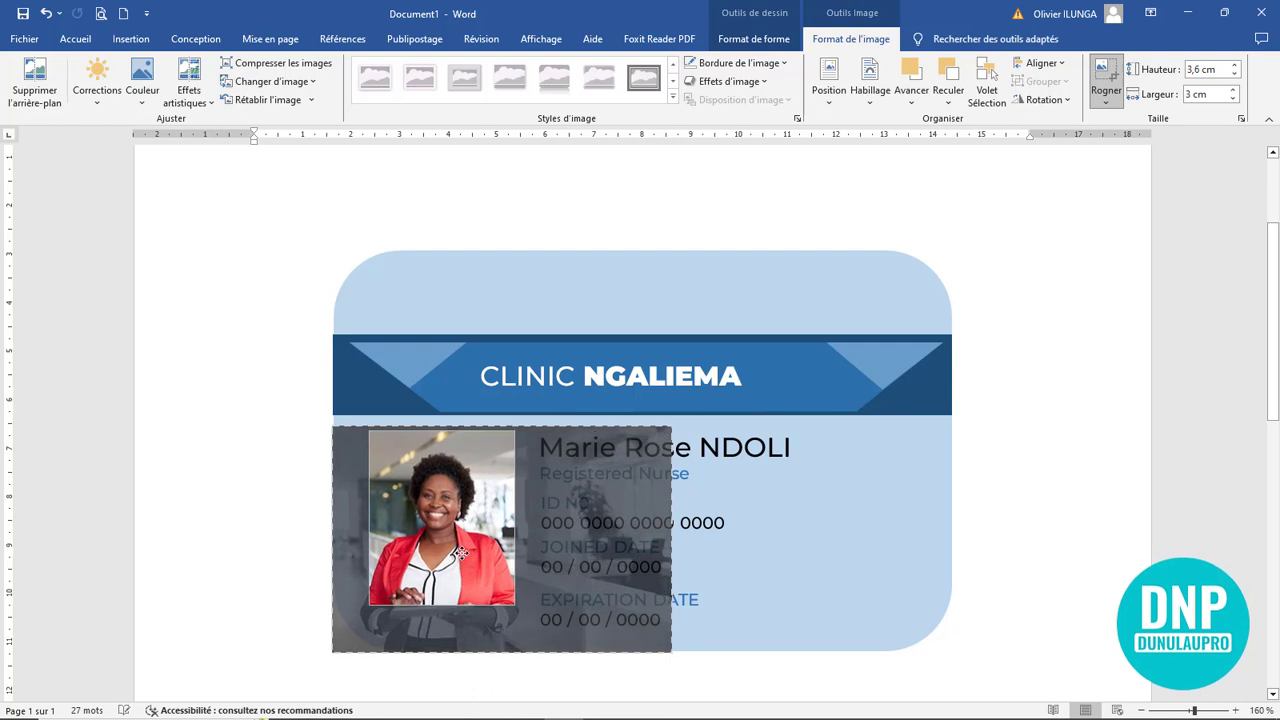
left_click_drag(460, 553, 461, 549)
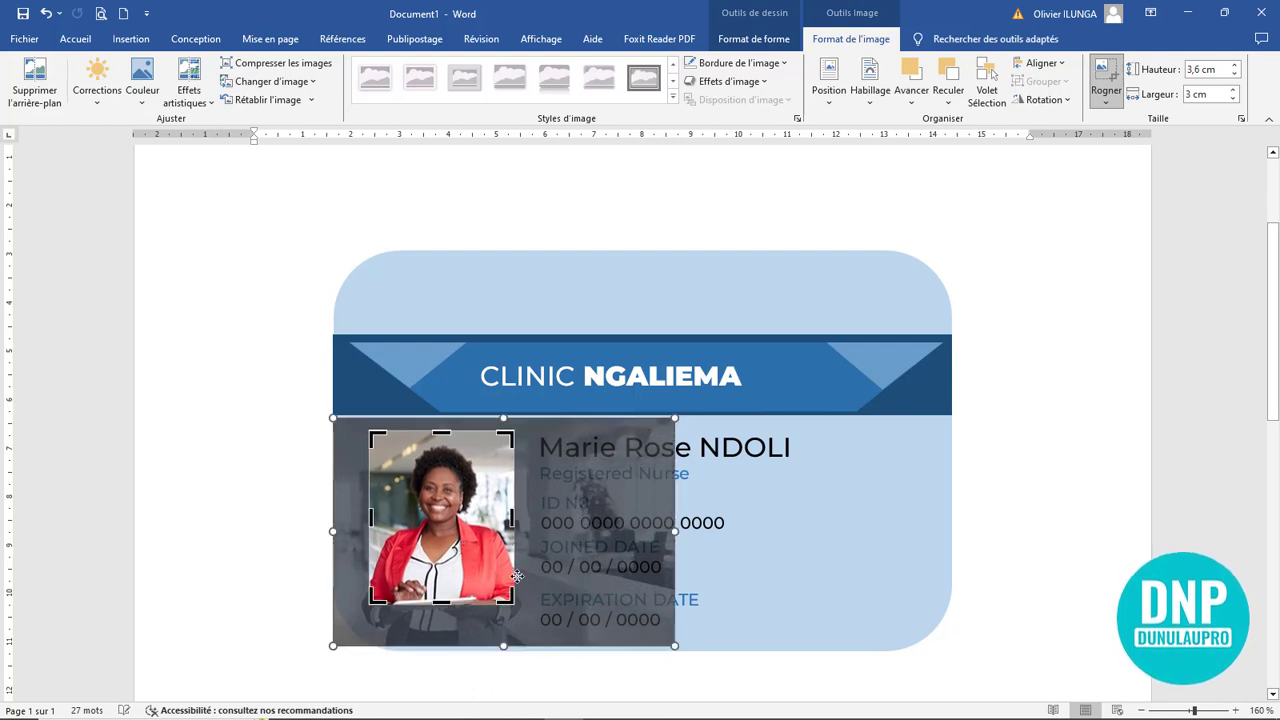
left_click(1104, 72)
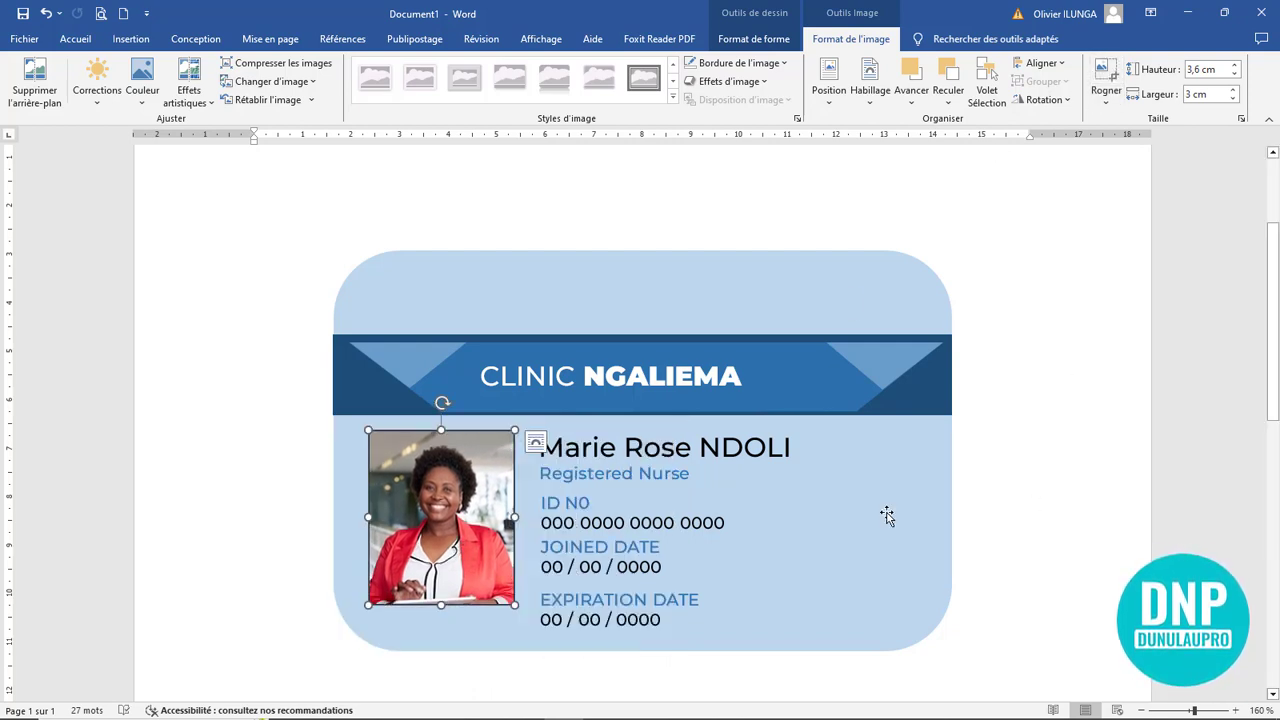
Step: Give the photo a blue 3 pt outline, then deselect the card
left_click(483, 440)
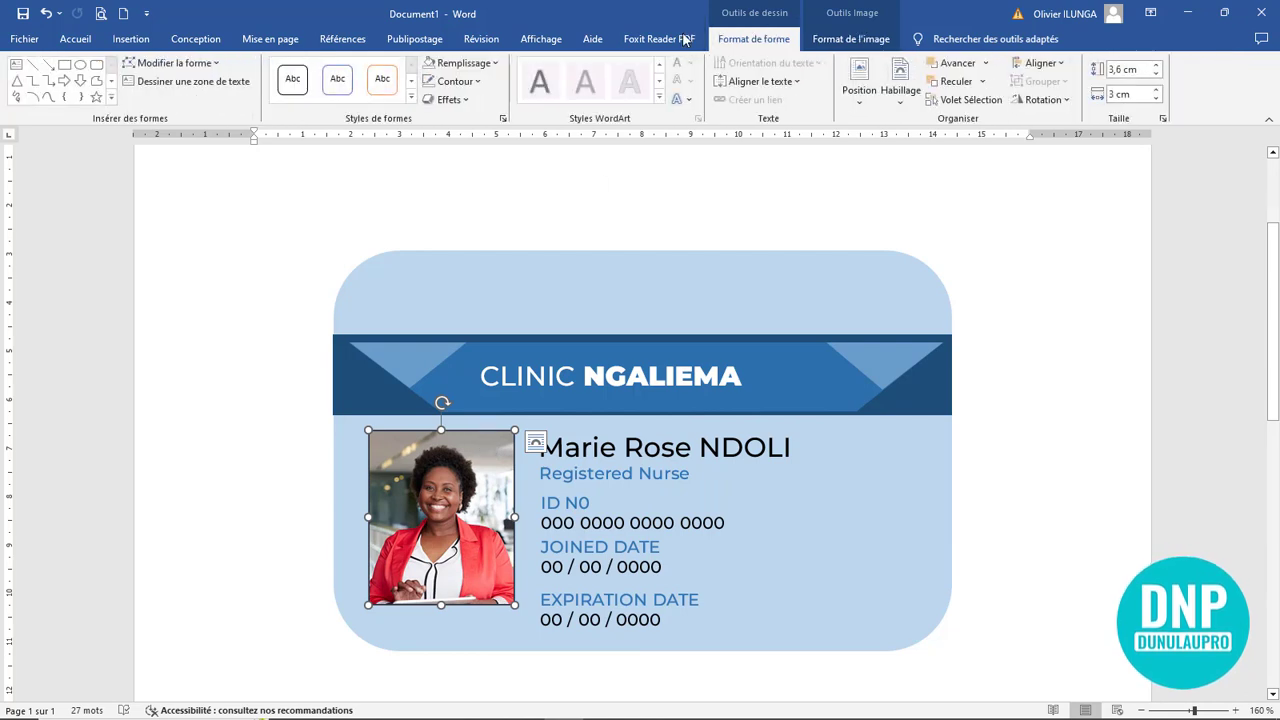
left_click(458, 82)
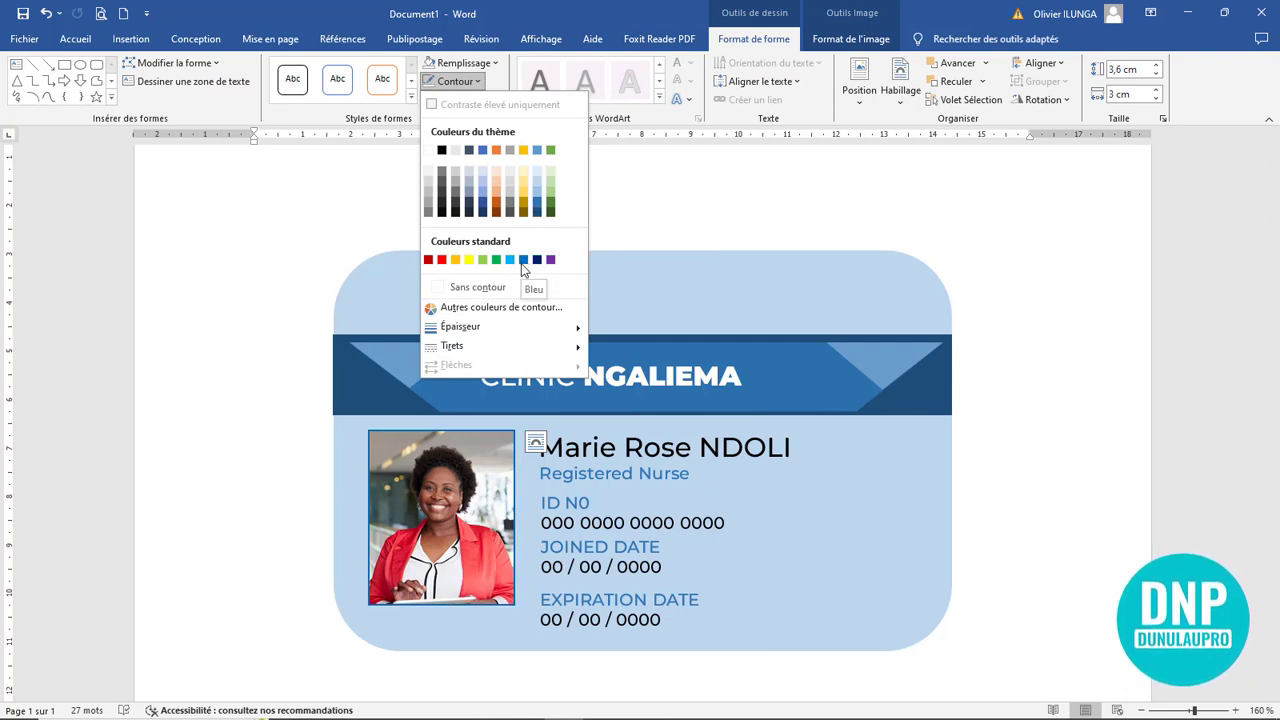
left_click(523, 260)
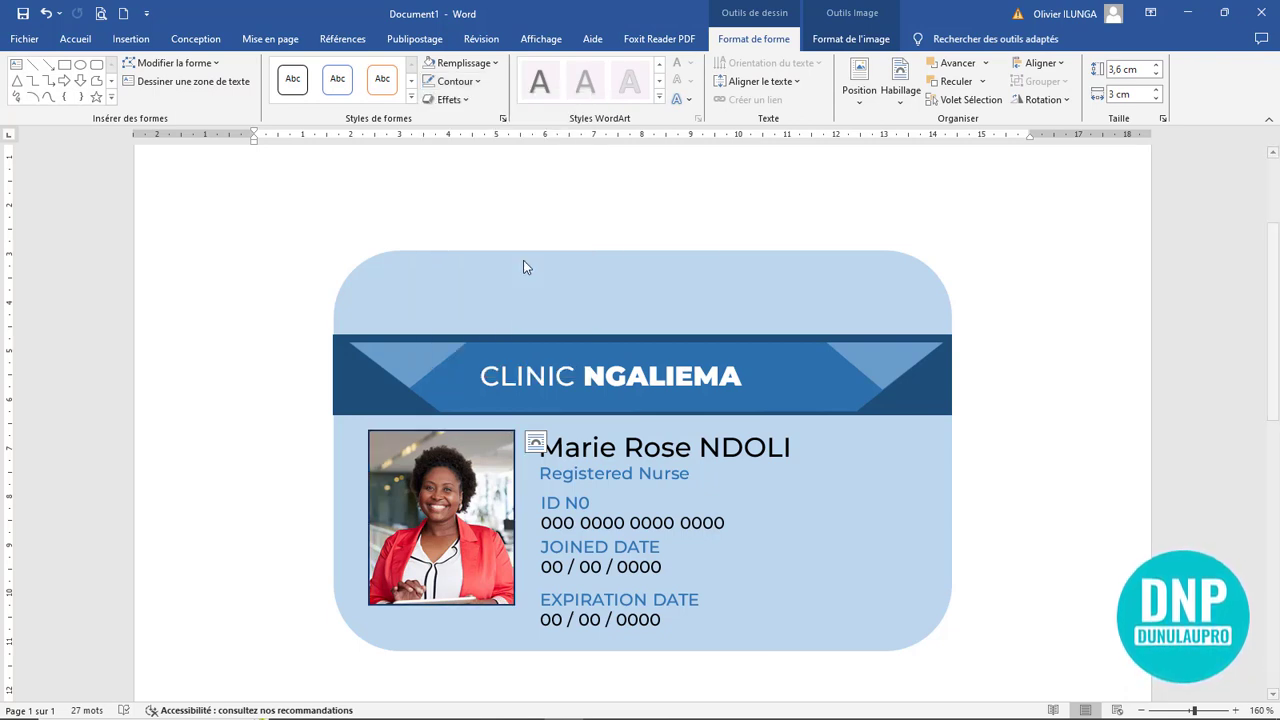
left_click(458, 82)
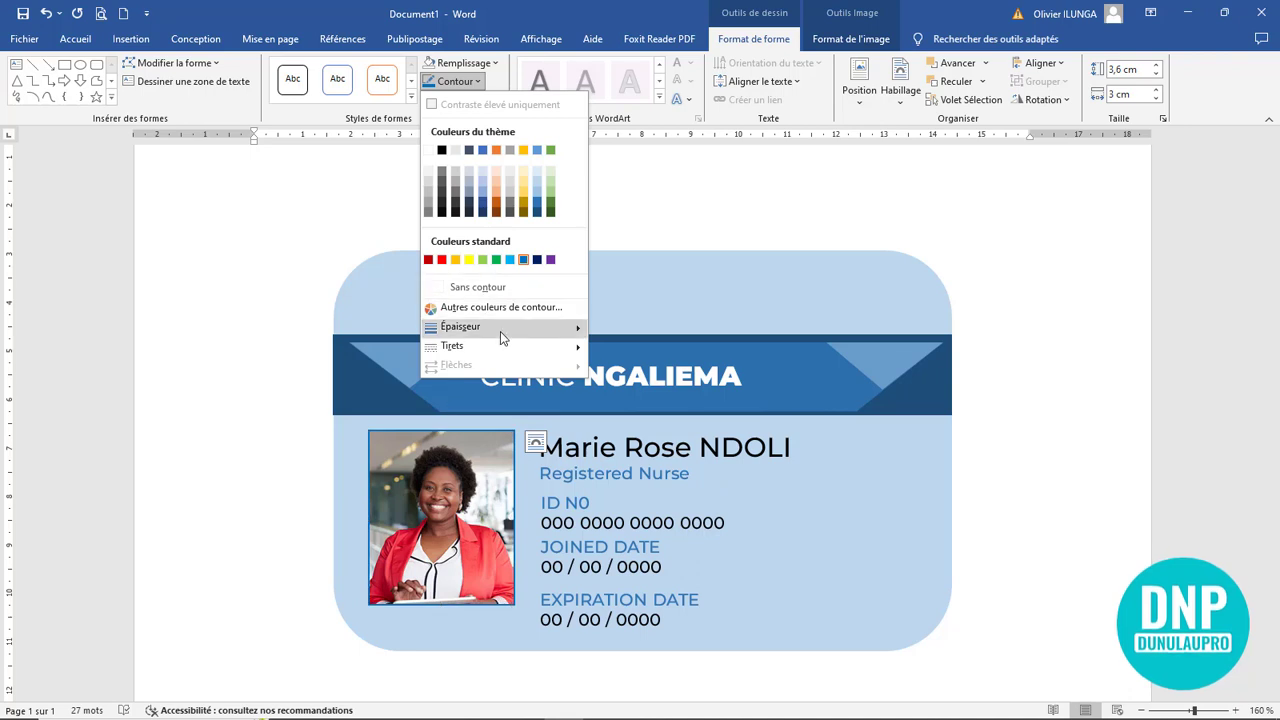
mouse_move(500, 329)
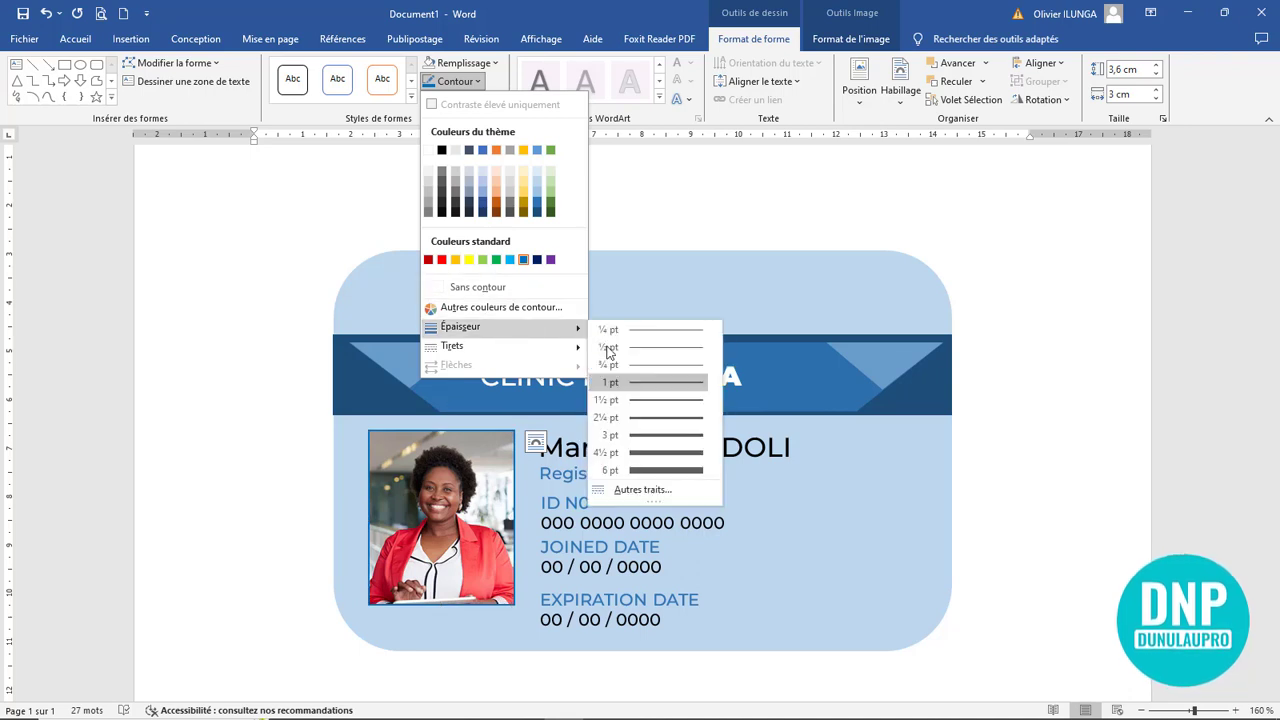
left_click(646, 436)
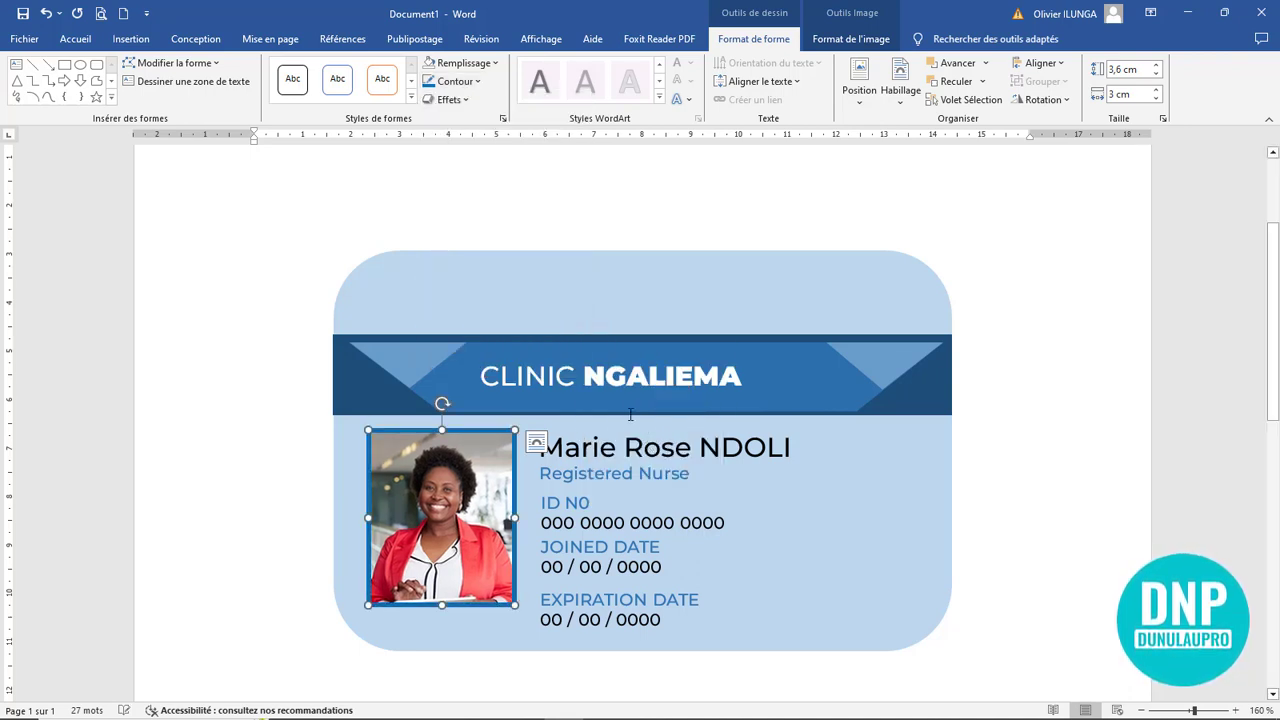
left_click(763, 543)
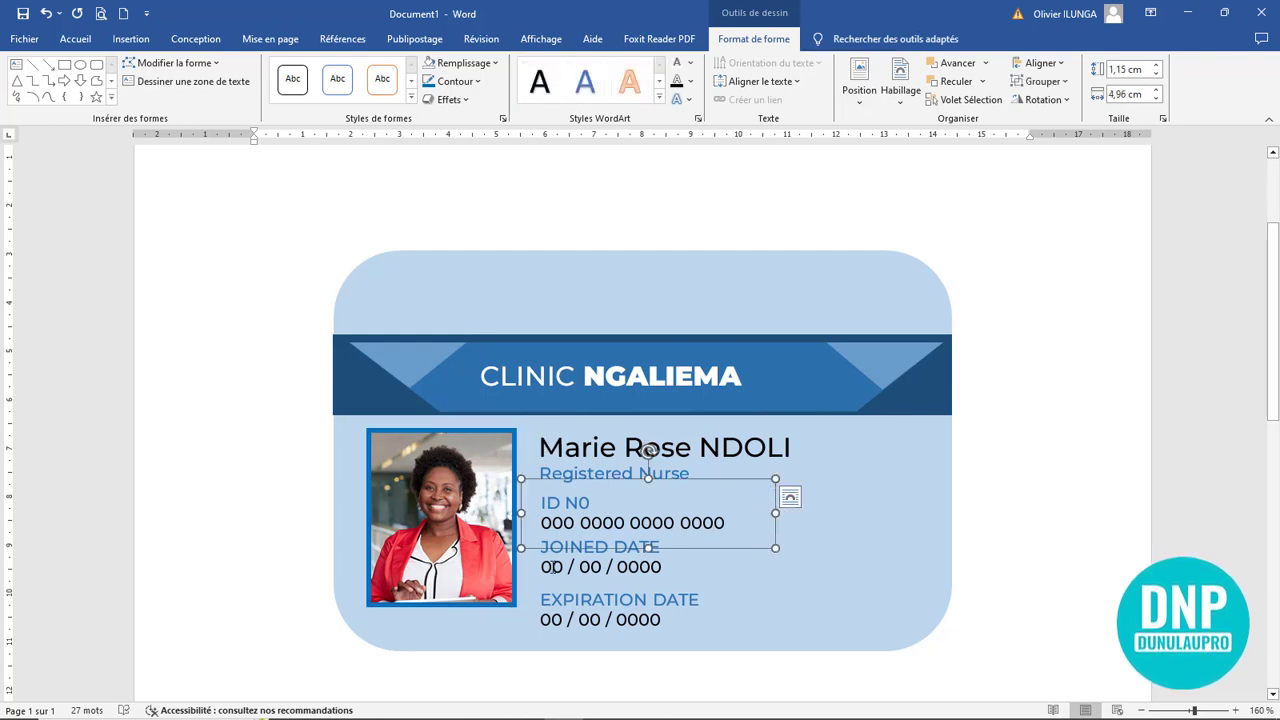
left_click(500, 612)
left_click(806, 588)
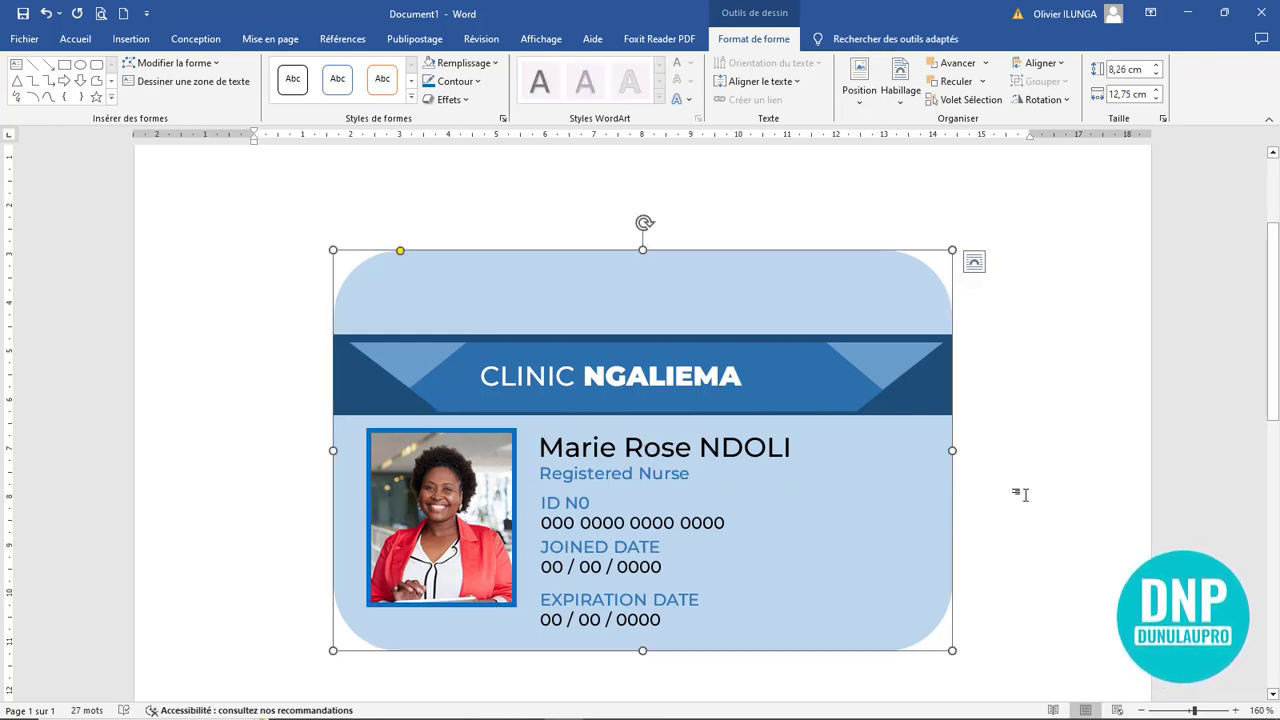
left_click(968, 517)
scroll(923, 486, "down", 2)
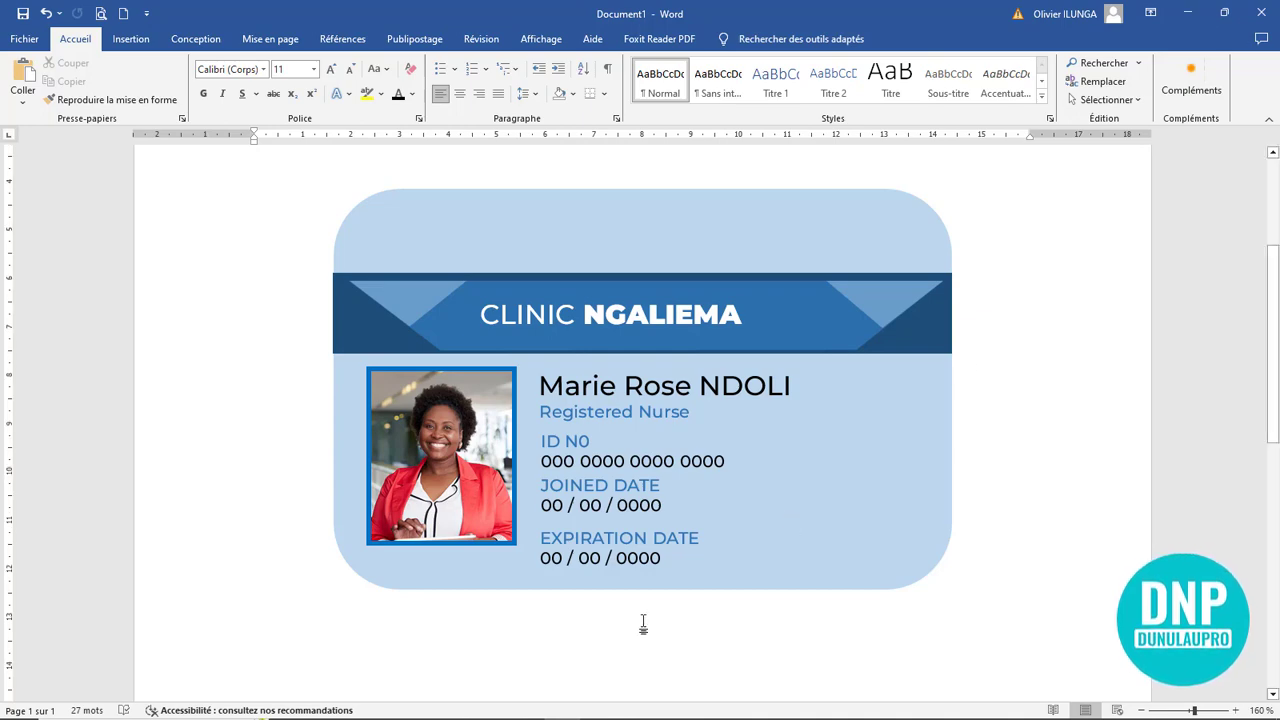
Step: Paste the copied barcode image and drag it to the card's lower right corner
scroll(643, 623, "down", 3)
scroll(466, 491, "up", 4)
left_click(500, 525)
scroll(446, 491, "up", 2)
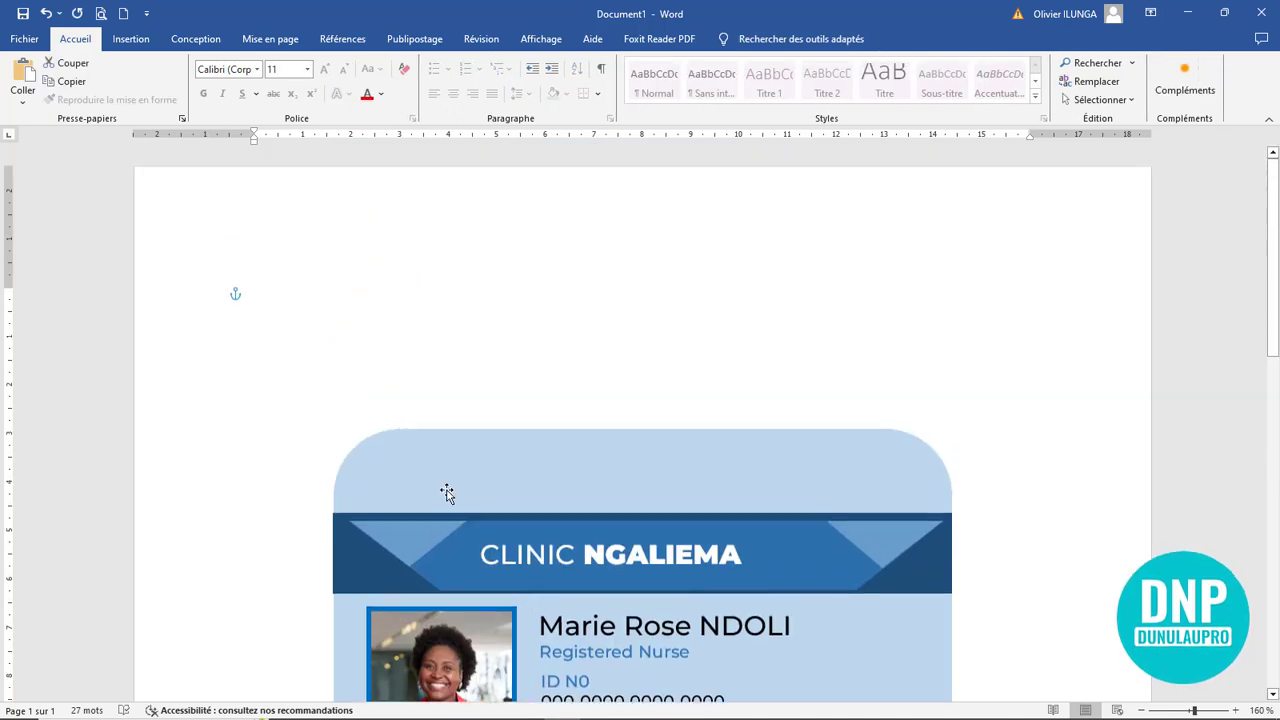
left_click(410, 374)
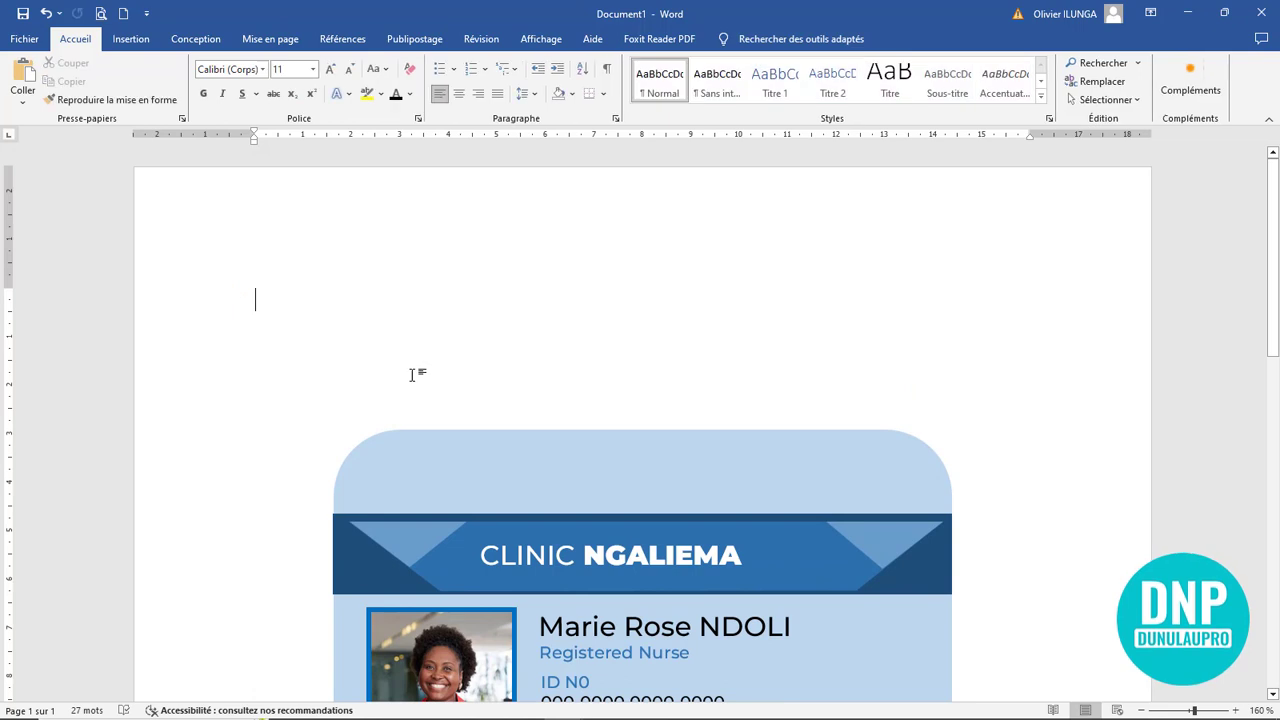
left_click(22, 72)
scroll(480, 251, "down", 5)
scroll(283, 200, "up", 3)
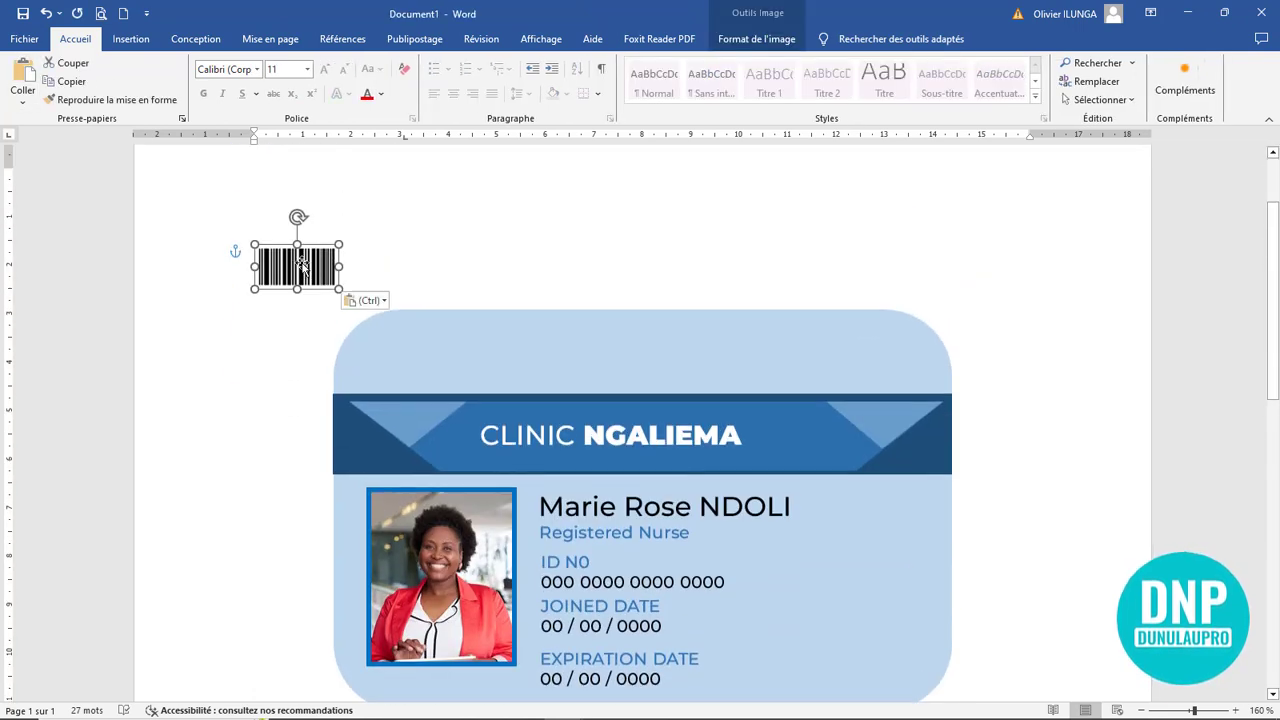
mouse_move(296, 268)
left_mouse_down()
mouse_move(806, 598)
mouse_move(811, 620)
mouse_move(871, 608)
mouse_move(878, 636)
mouse_move(824, 655)
mouse_move(842, 662)
left_mouse_up()
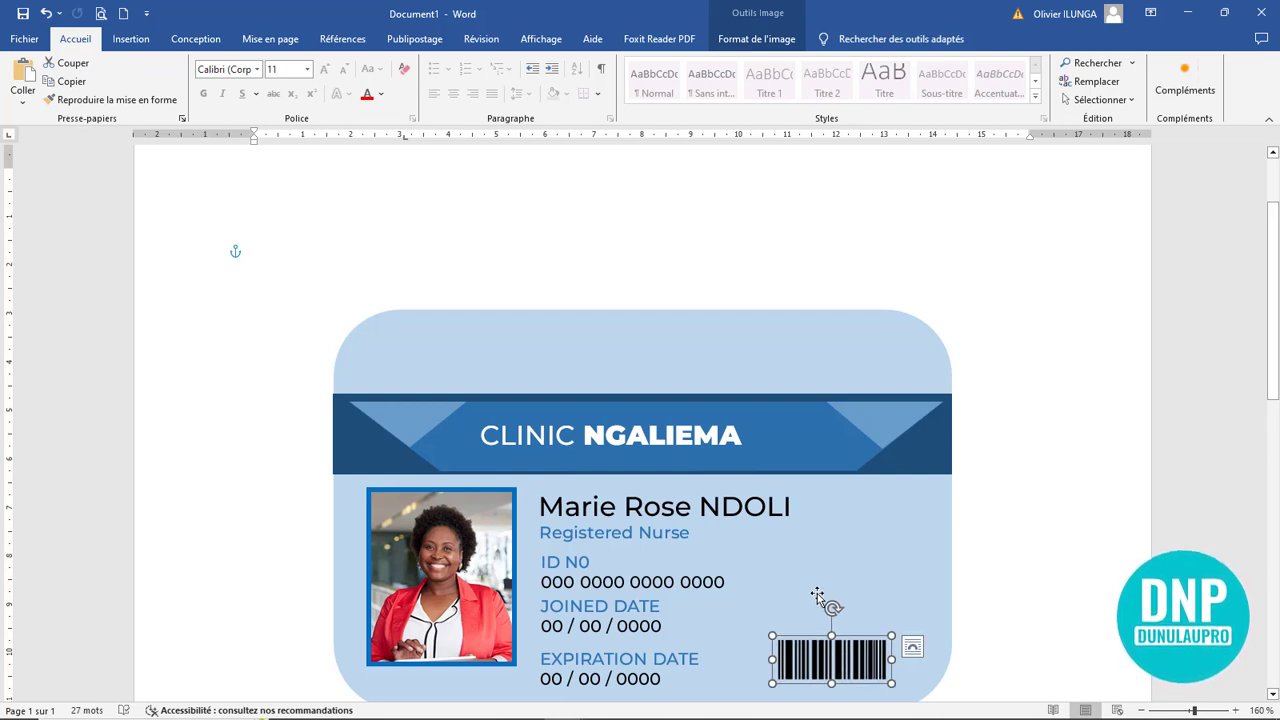
Step: Check the ID N0, JOINED DATE and EXPIRATION DATE text boxes beside the barcode
left_click(591, 560)
left_click(664, 636, "shift")
left_click(664, 655)
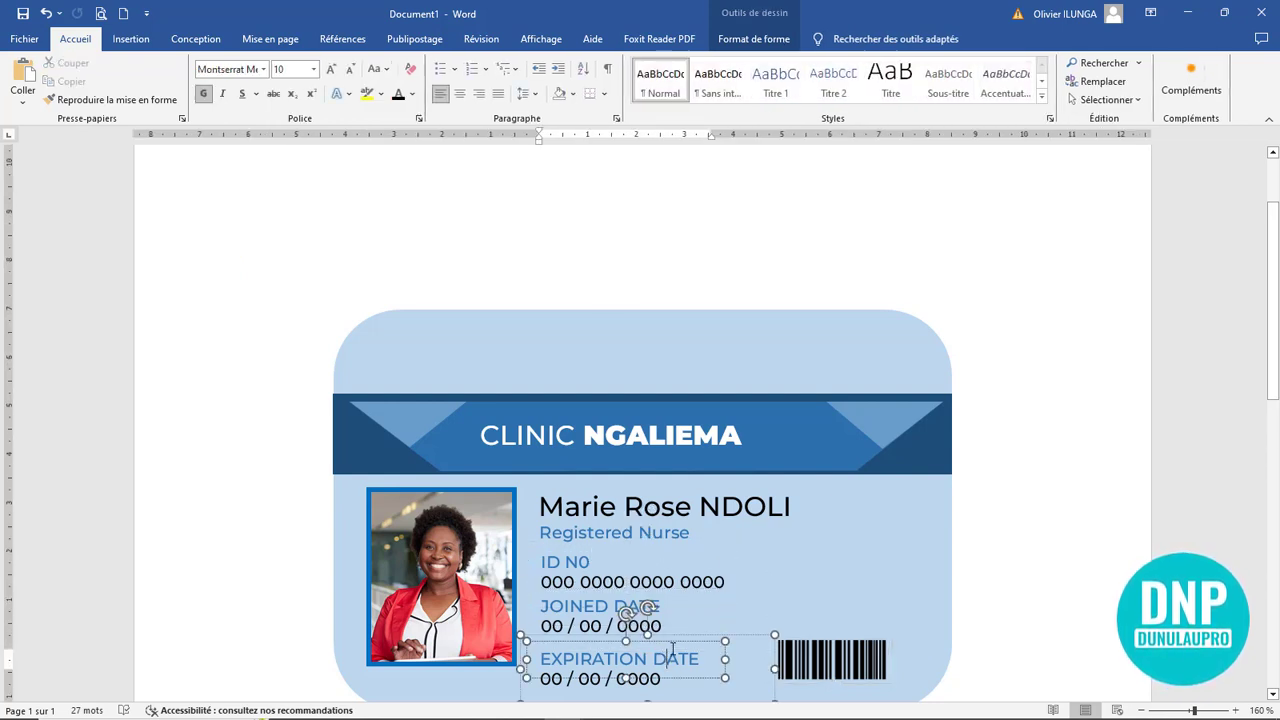
left_click(670, 638)
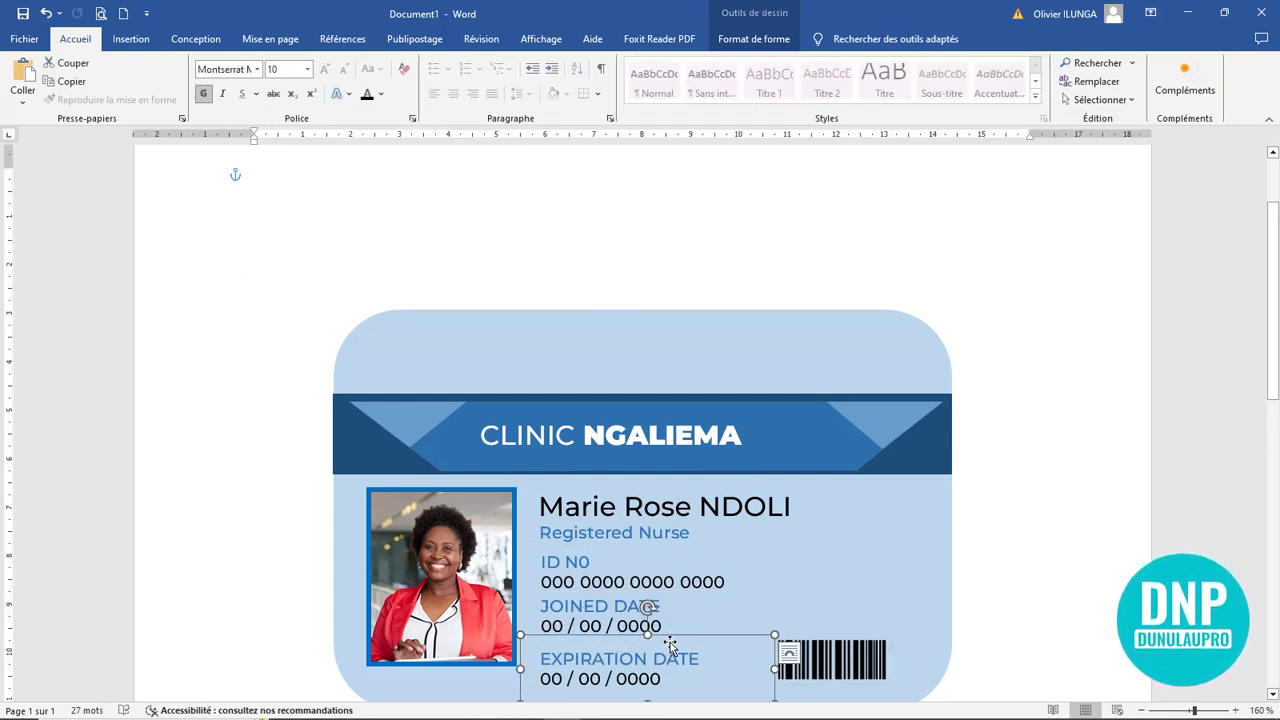
left_click(603, 607)
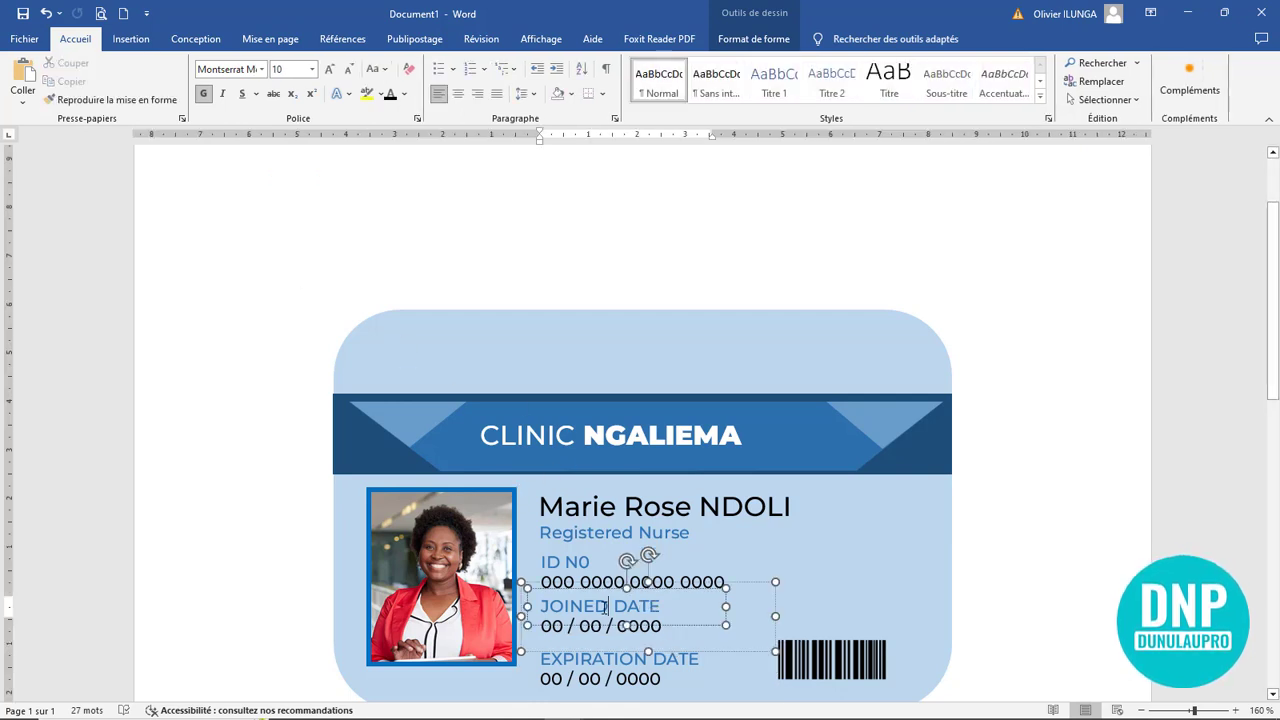
left_click(131, 39)
Step: Draw a text box above the barcode reading 'Signature' in Montserrat Light
left_click(226, 82)
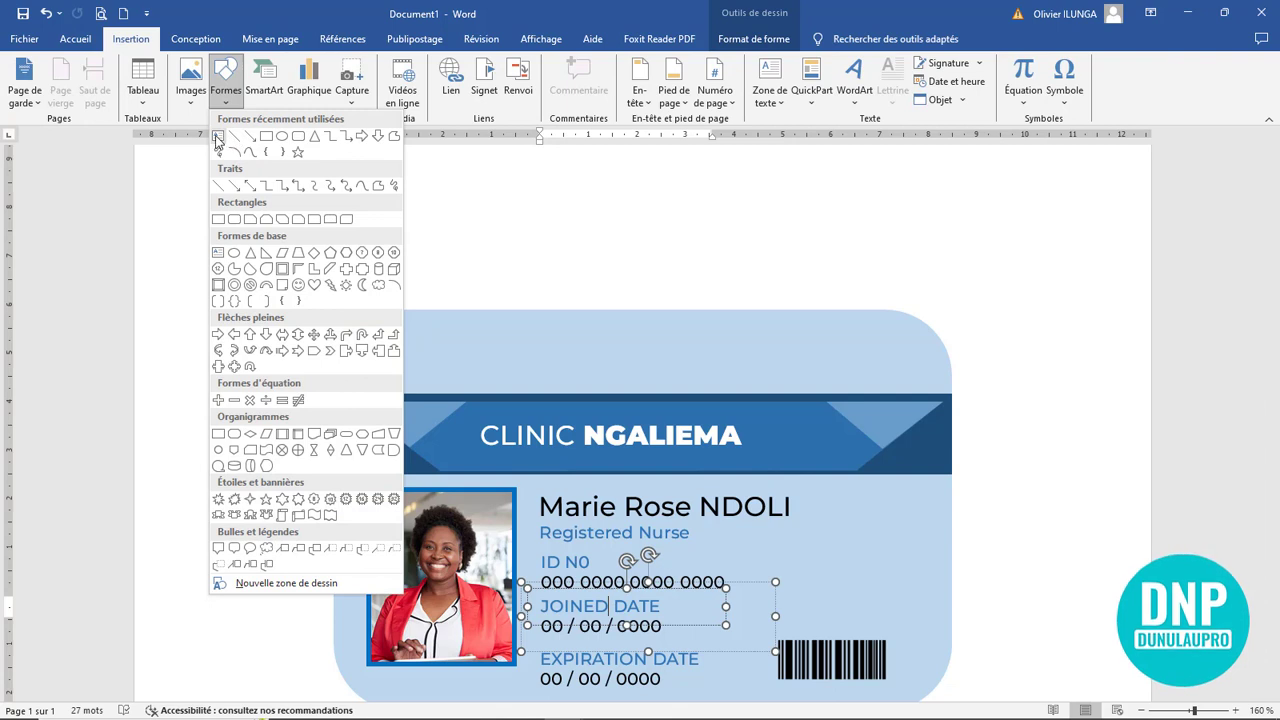
left_click(218, 136)
left_click_drag(778, 536, 946, 570)
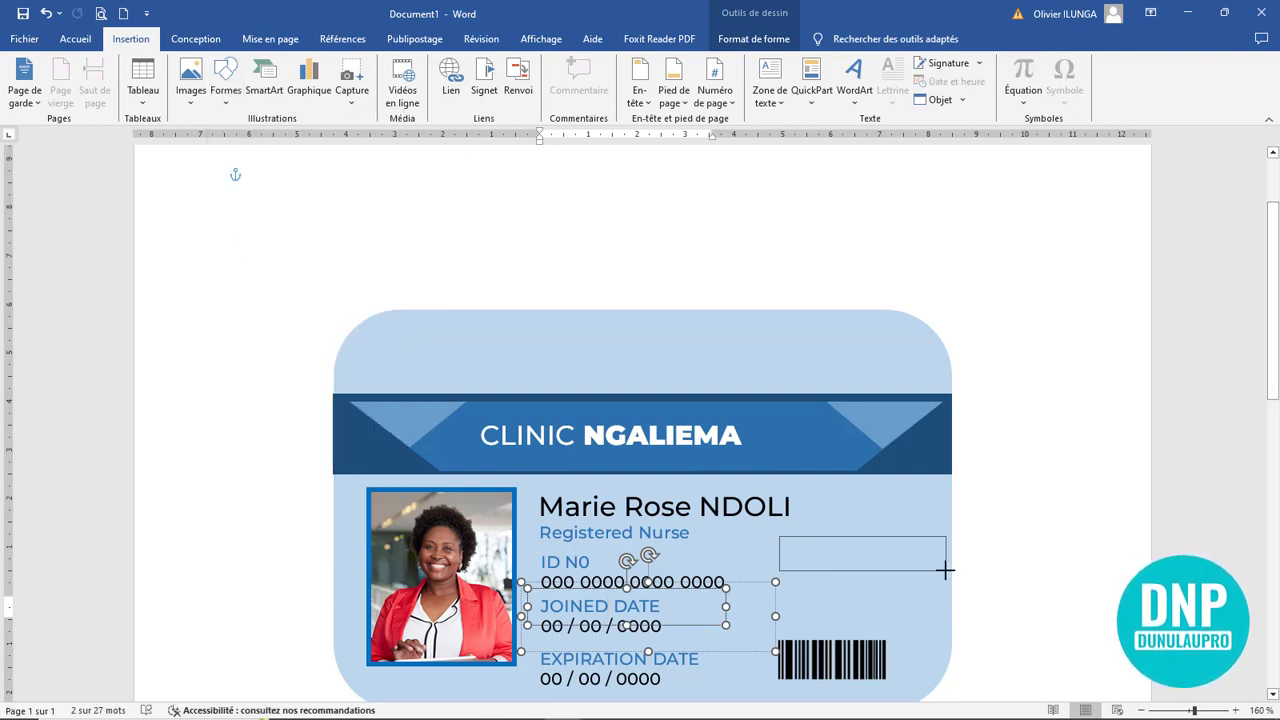
type("sig")
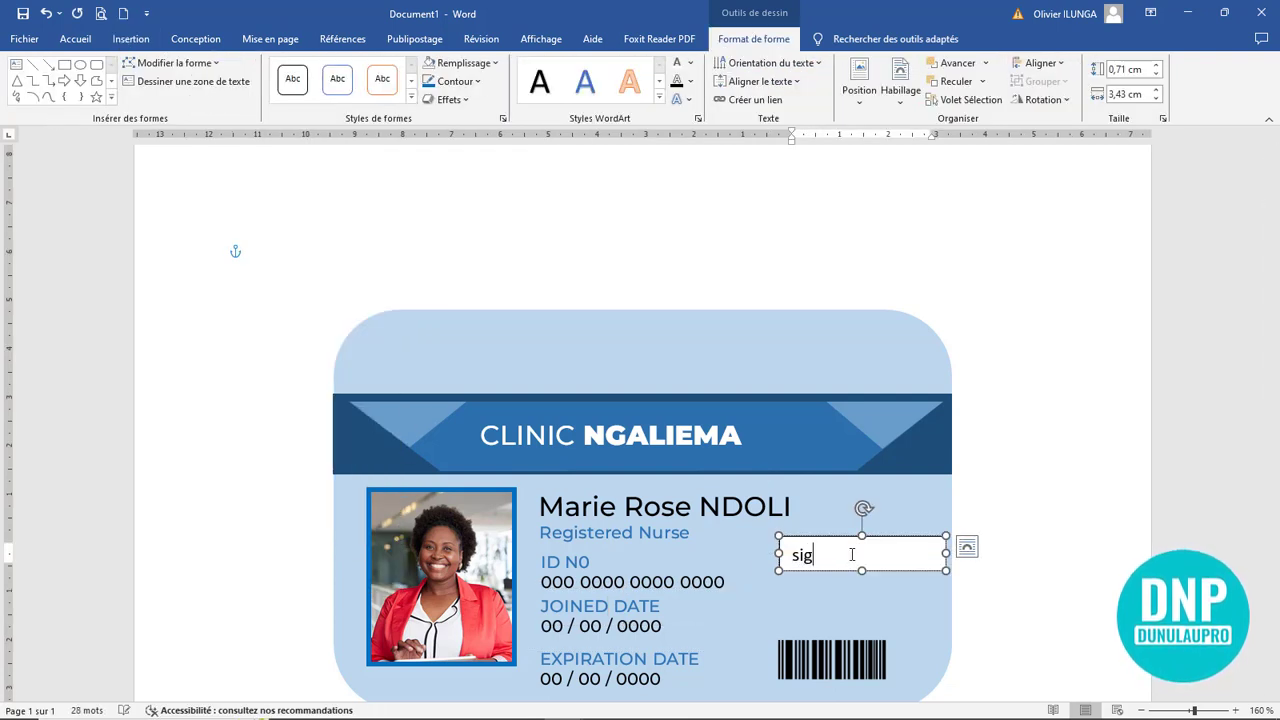
type("ure")
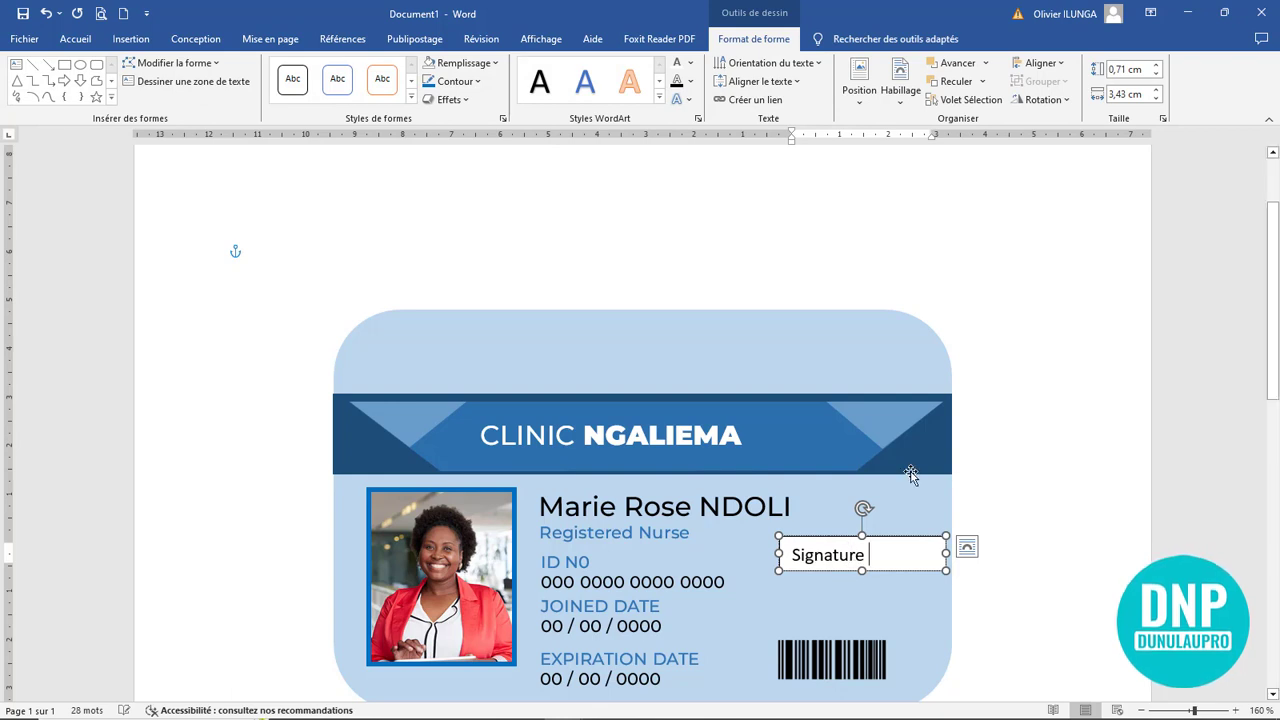
left_click_drag(884, 563, 788, 556)
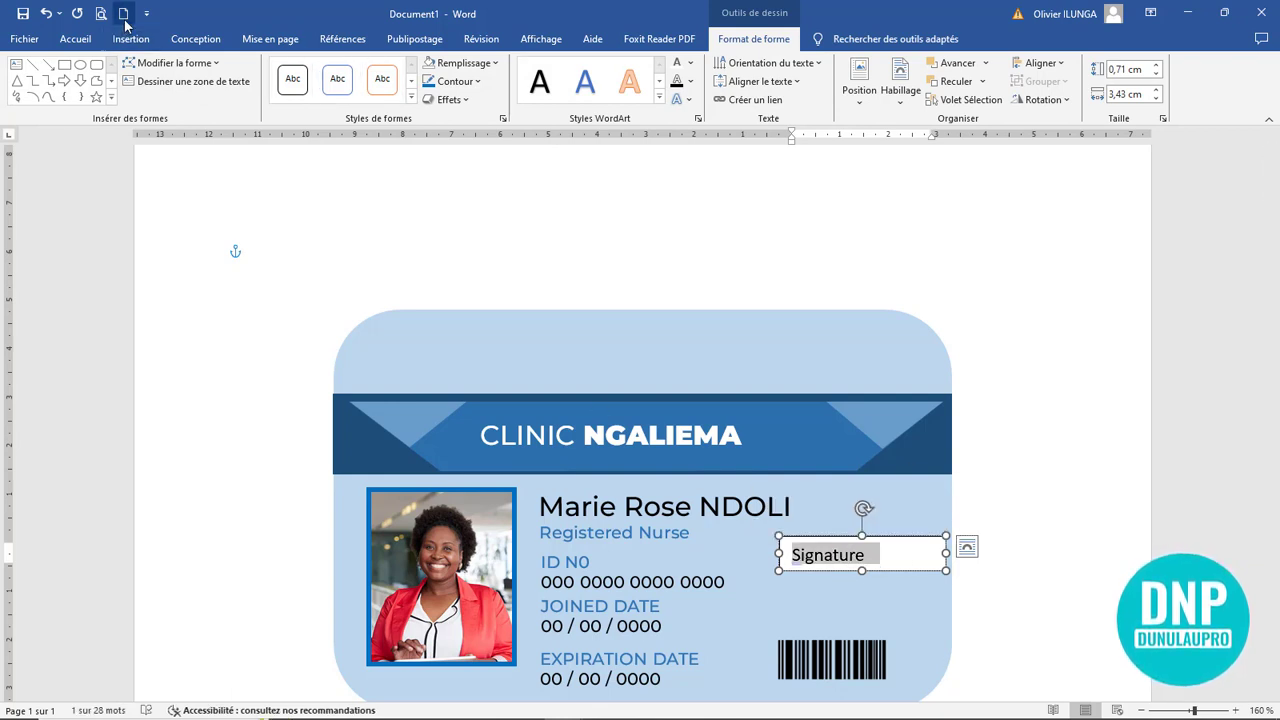
left_click(78, 40)
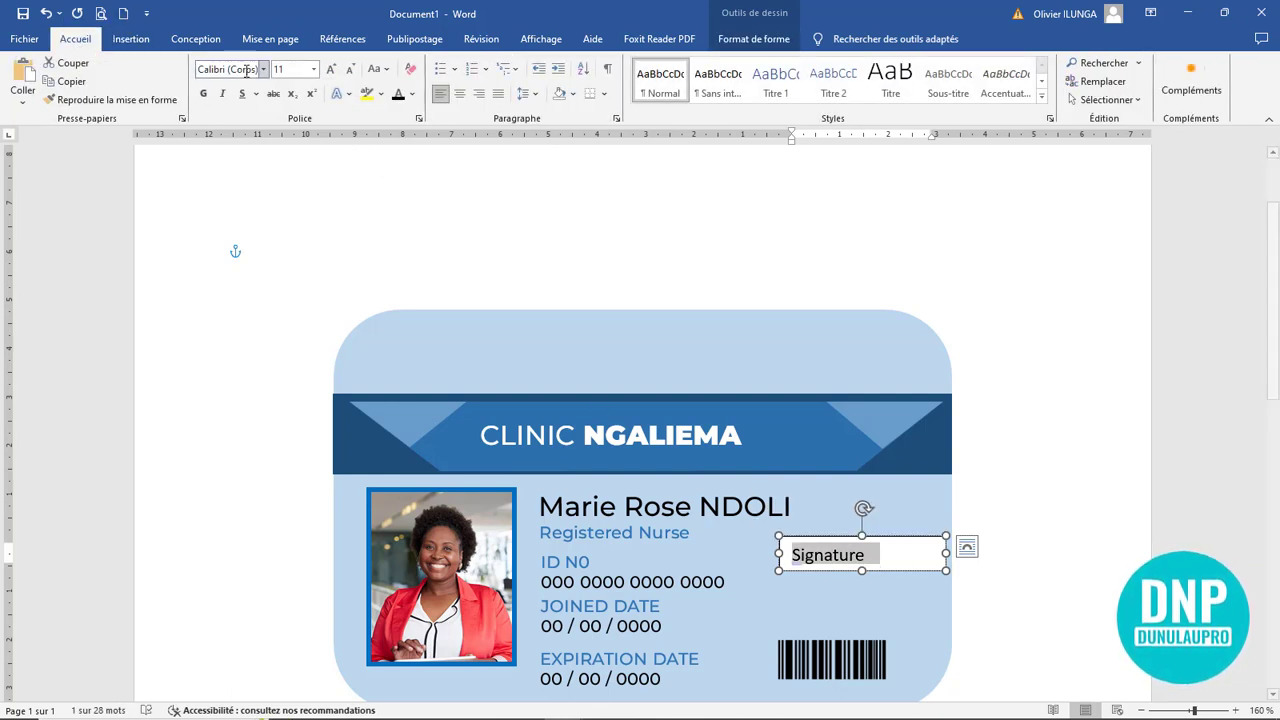
left_click(263, 69)
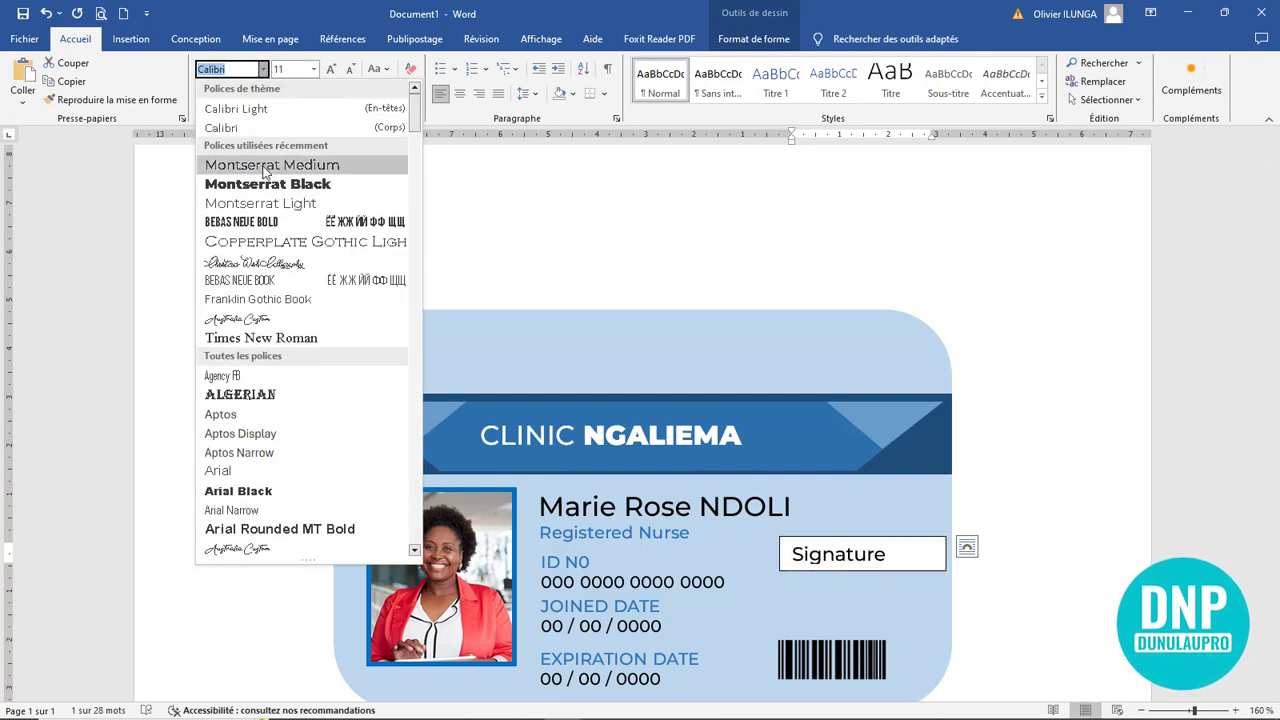
left_click(270, 203)
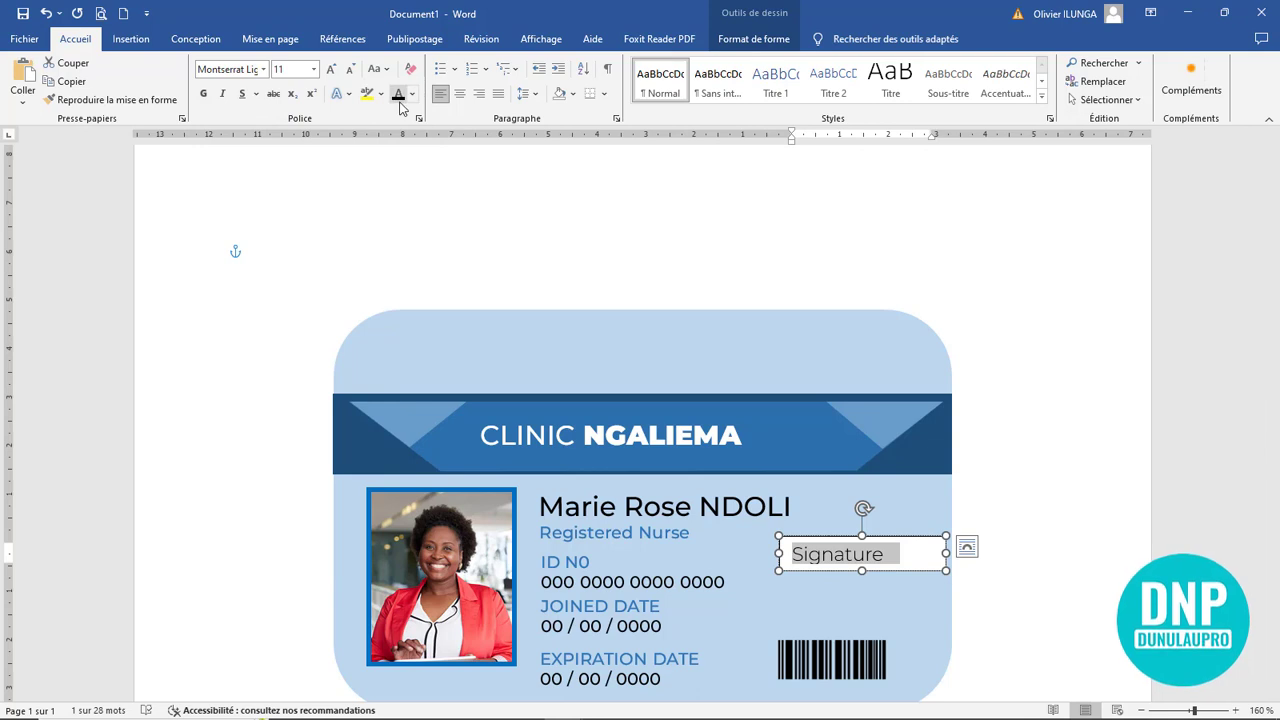
Step: Remove the Signature box's outline, make it slightly taller and nudge it into place
left_click(862, 537)
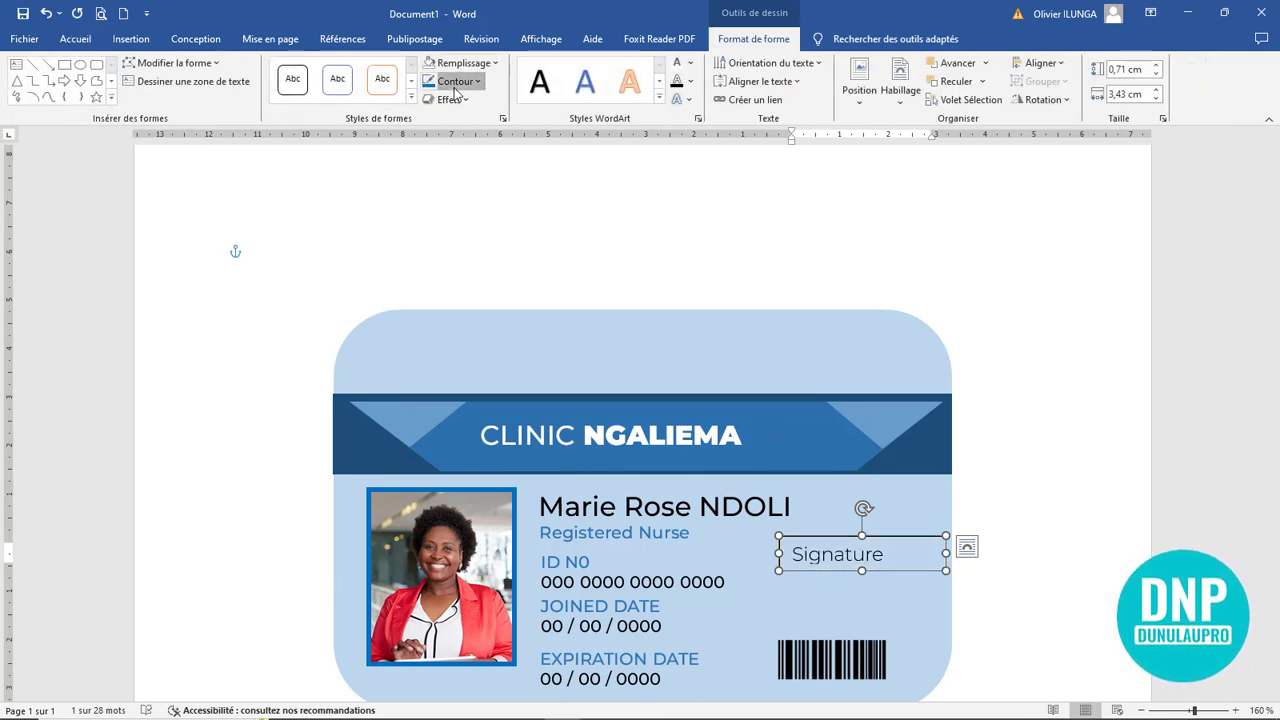
left_click(455, 81)
left_click(477, 288)
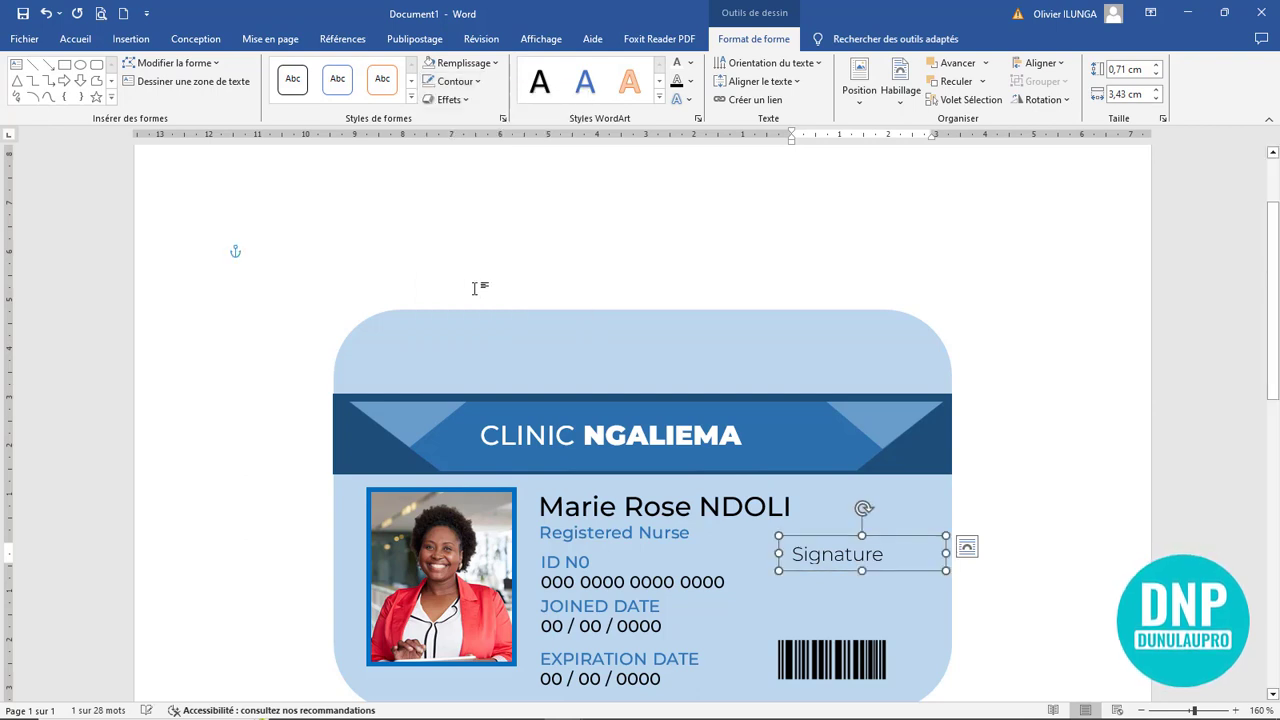
left_click_drag(861, 570, 867, 591)
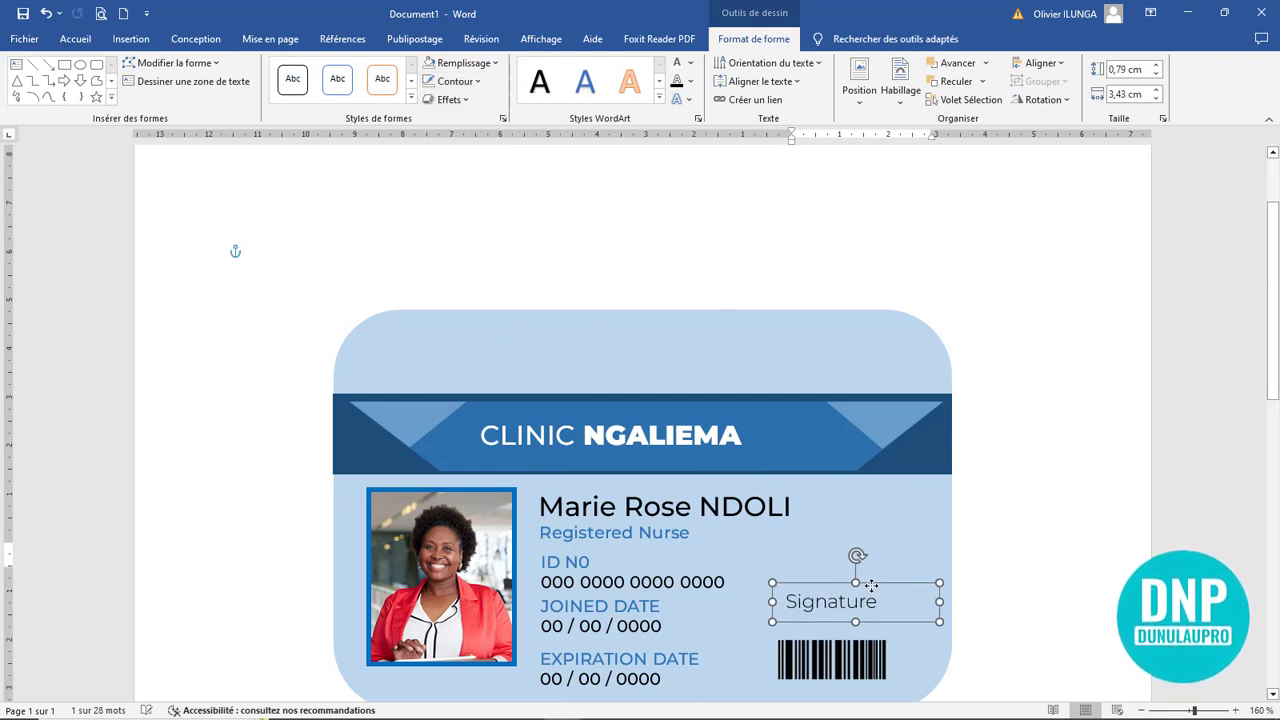
mouse_move(867, 591)
left_mouse_down()
mouse_move(861, 574)
mouse_move(898, 590)
left_mouse_up()
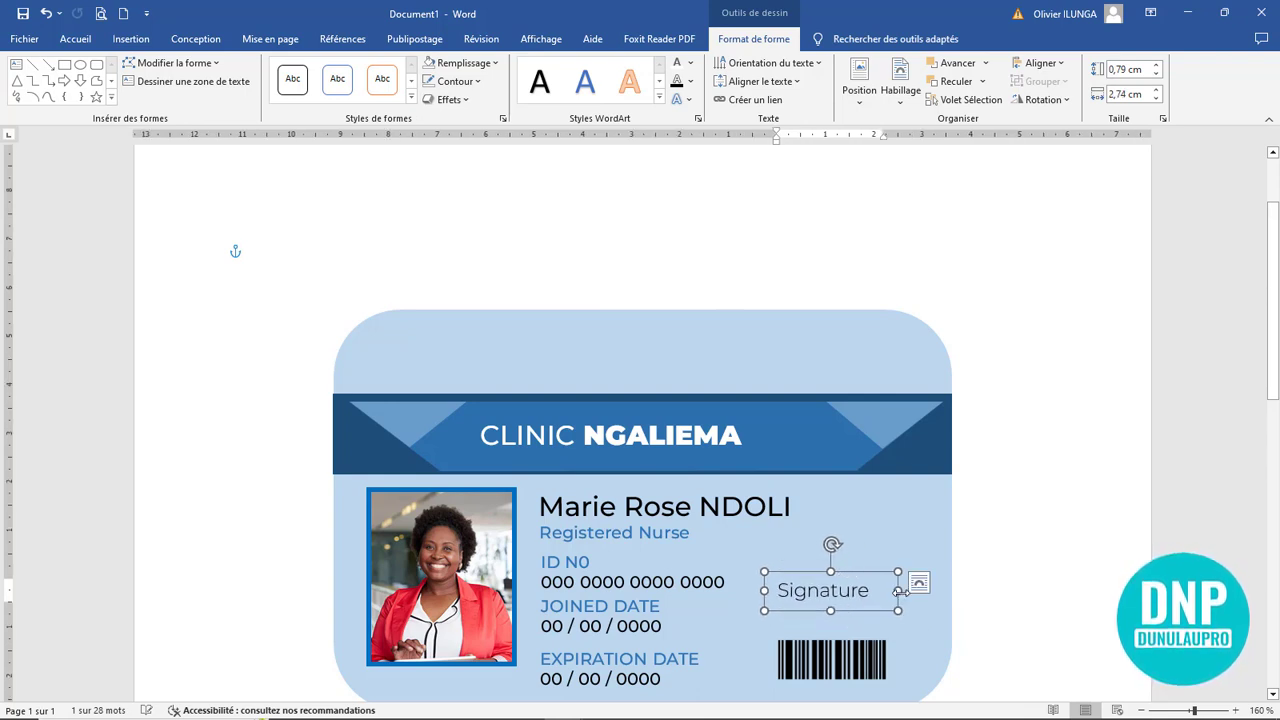
left_click(981, 615)
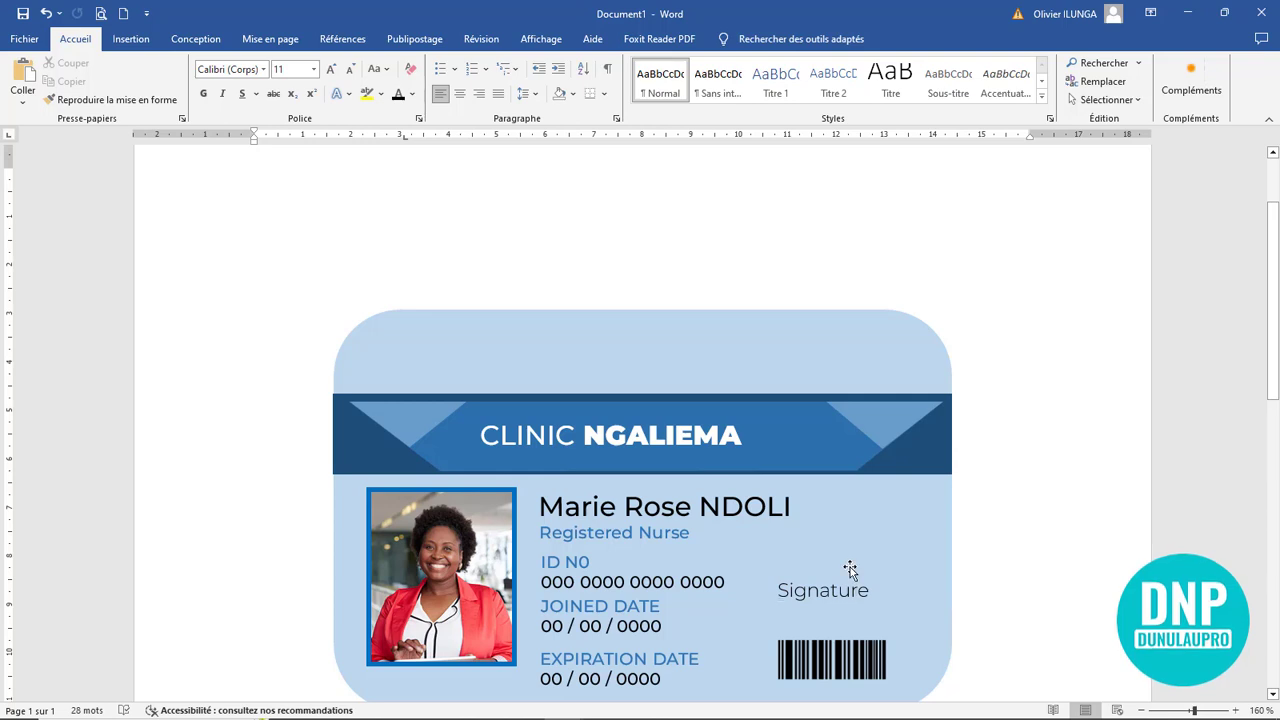
Step: Collapse the ribbon with Ctrl+F1 and scroll over the finished ID card with its header, photo, fields, signature and barcode
scroll(850, 570, "down", 3)
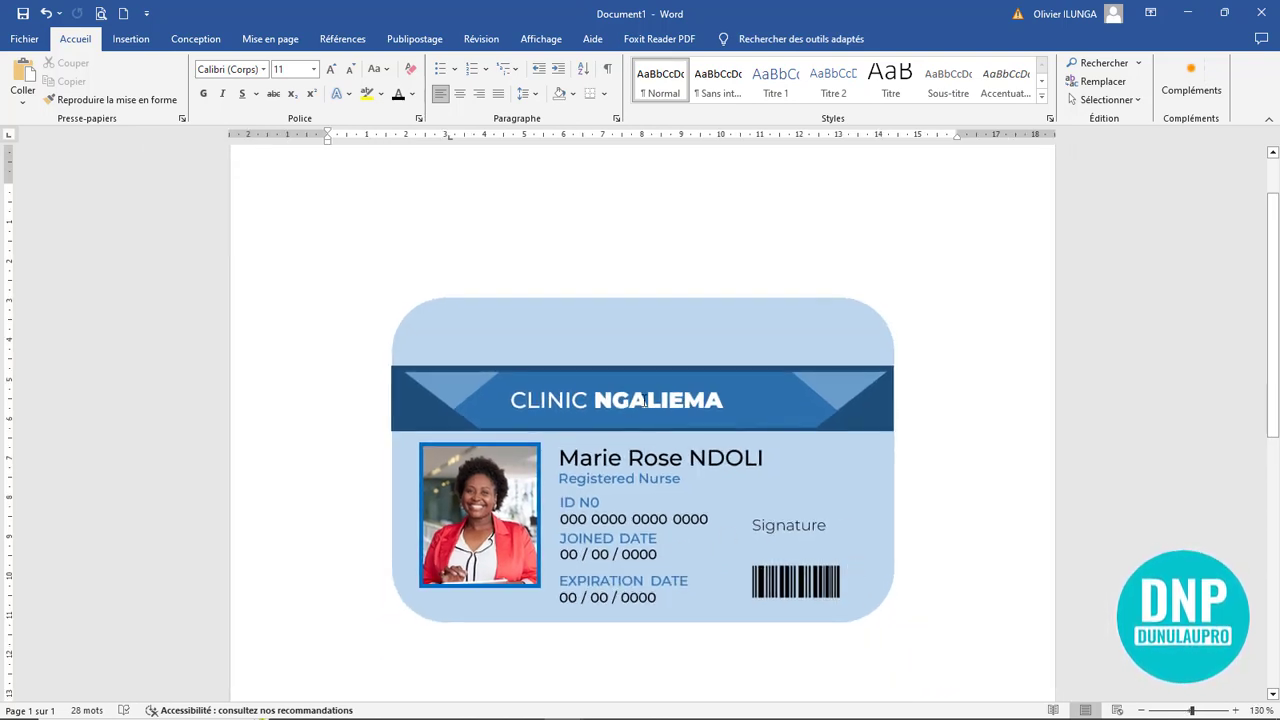
key("ctrl+F1")
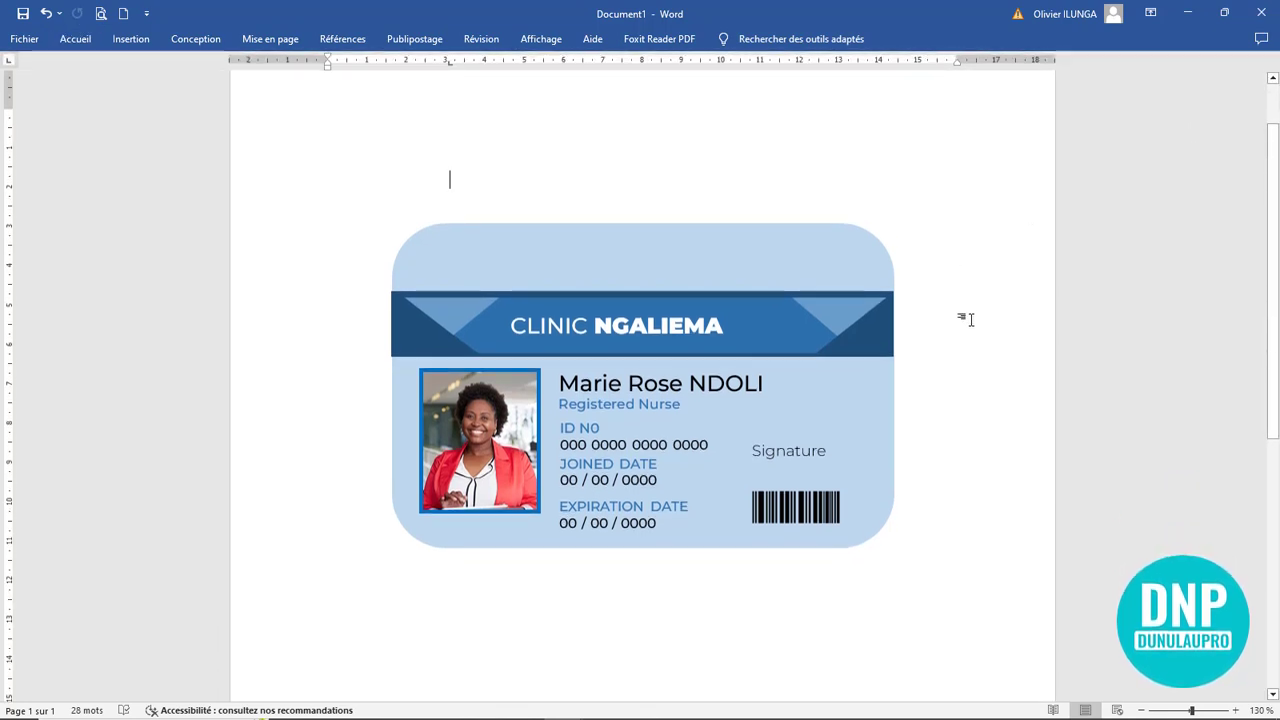
scroll(965, 318, "down", 6, "ctrl")
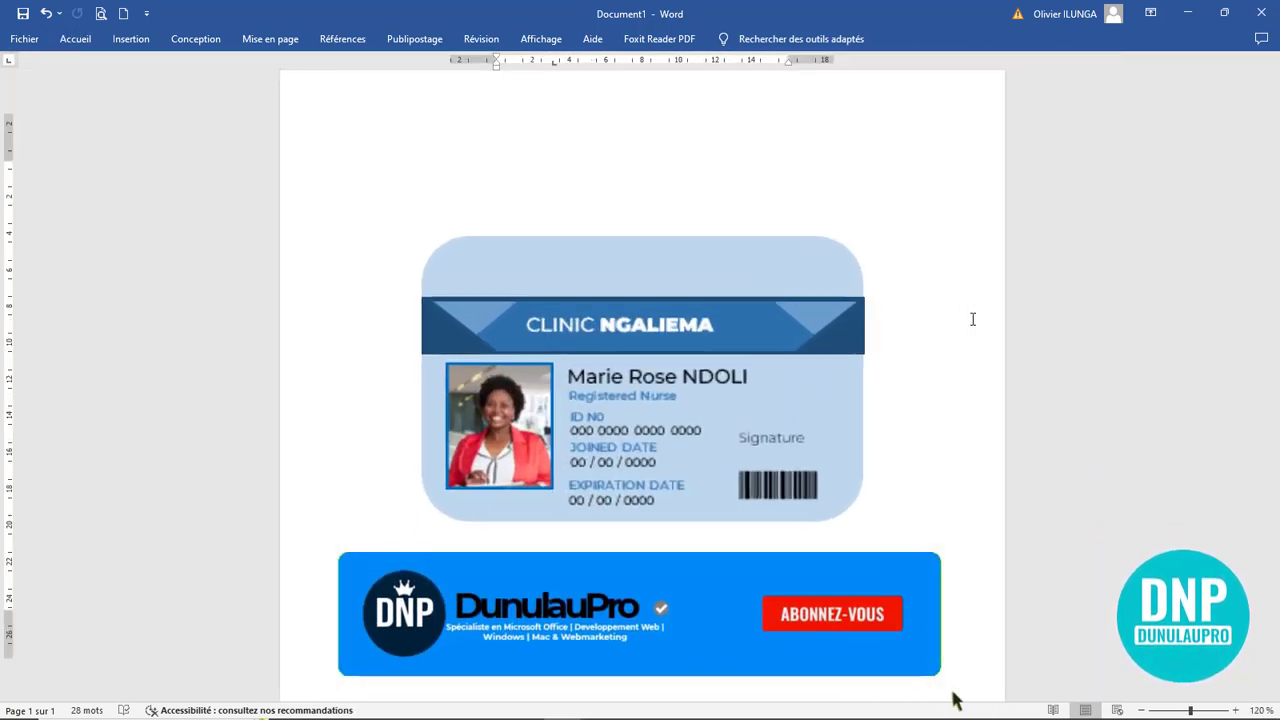
scroll(972, 318, "up", 2, "ctrl")
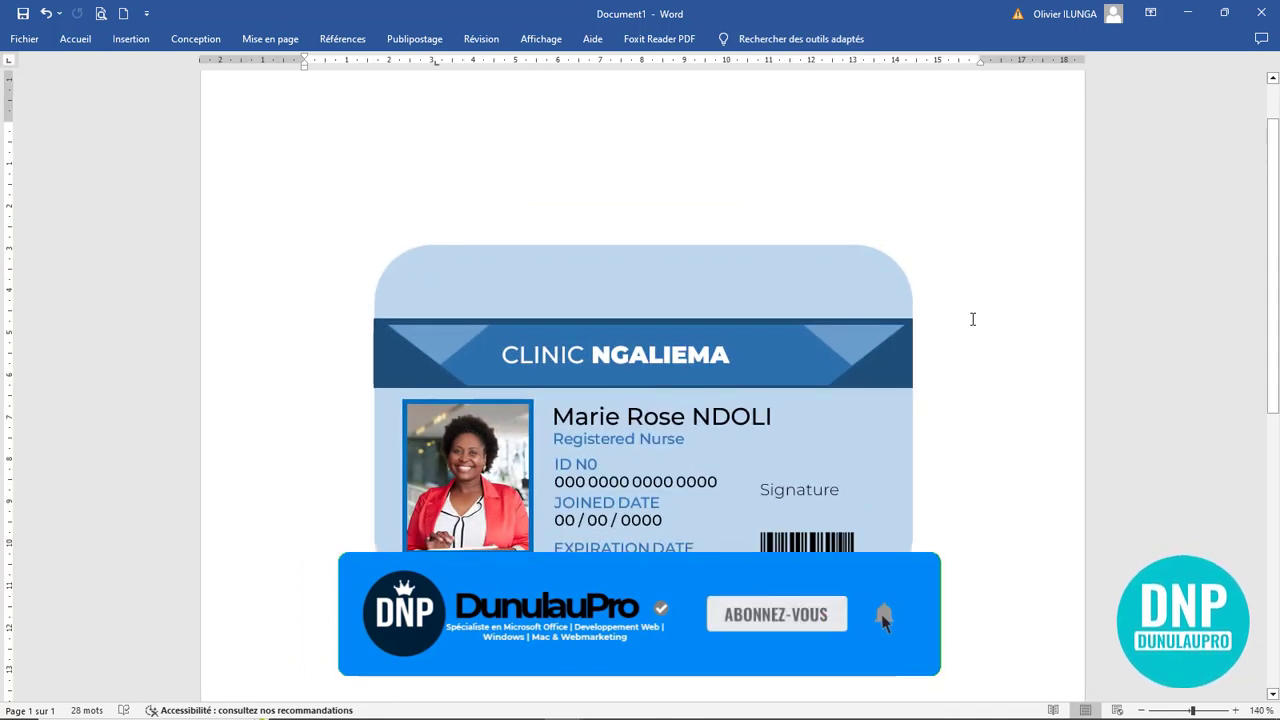
scroll(972, 318, "down", 1)
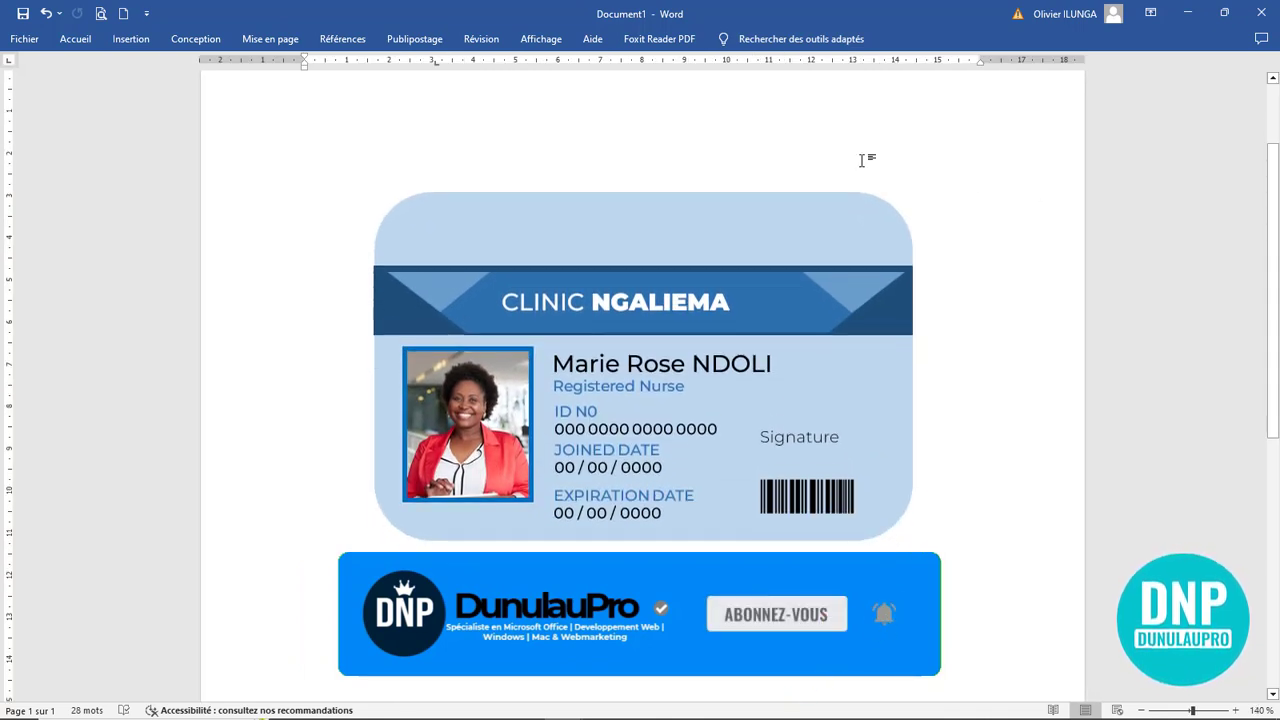